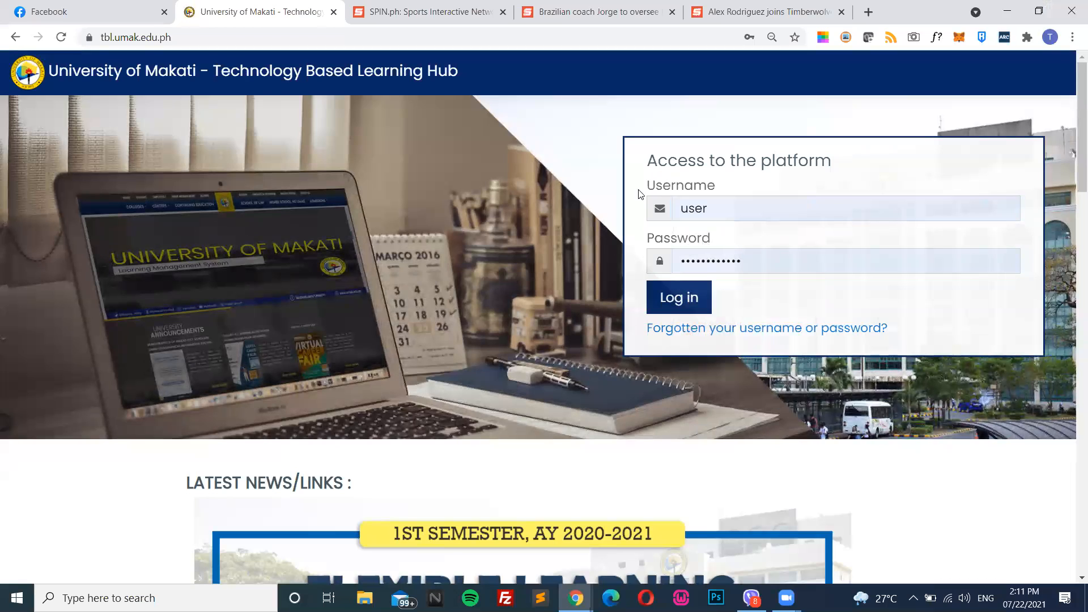
Log in to the learning hub with the saved account's username and password
click(637, 212)
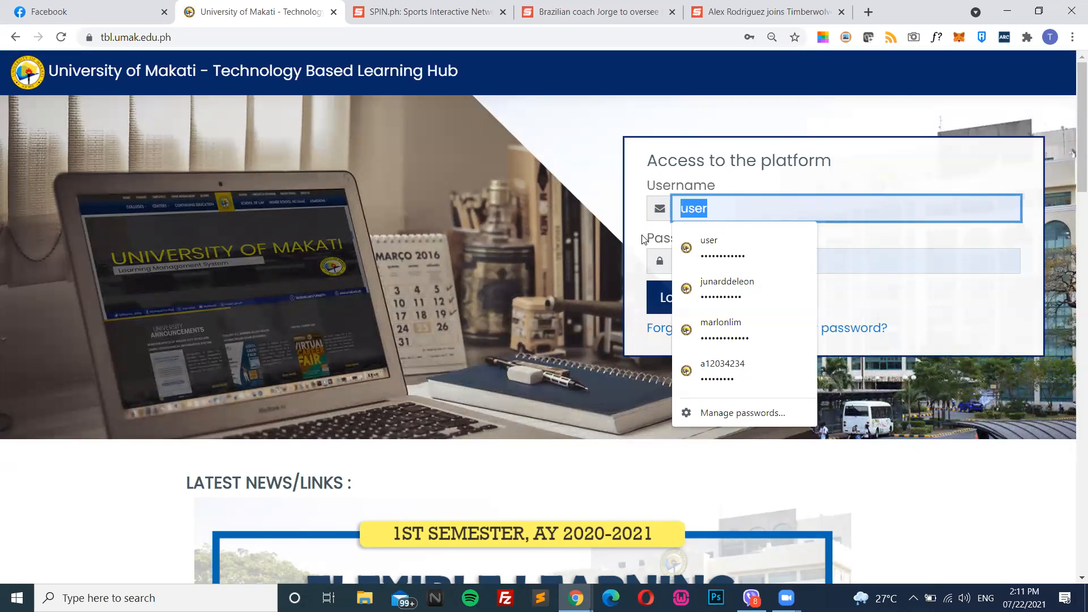
text(junar)
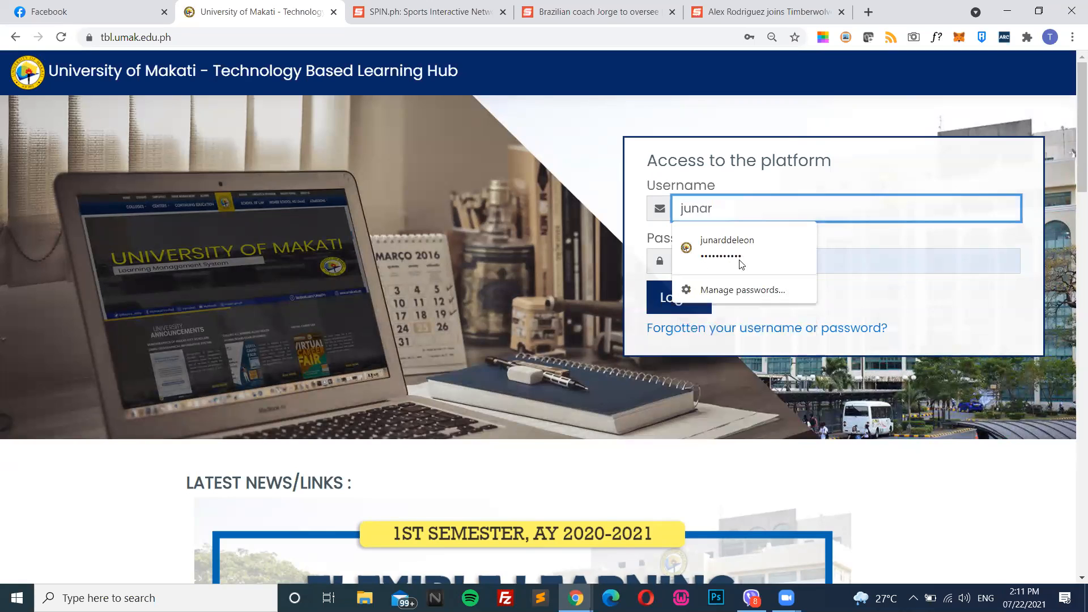
click(727, 248)
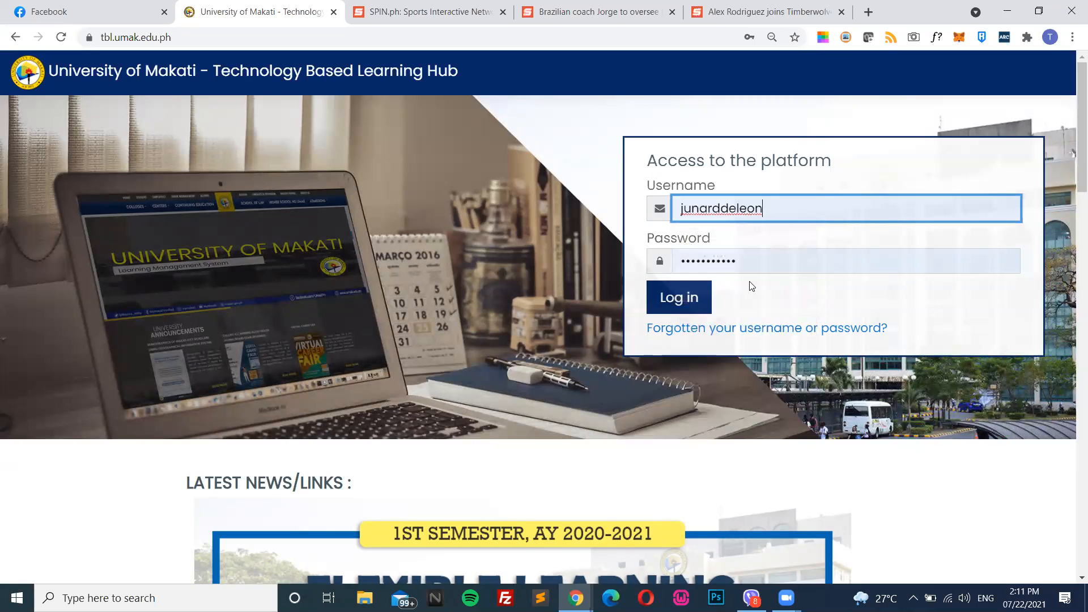
click(682, 299)
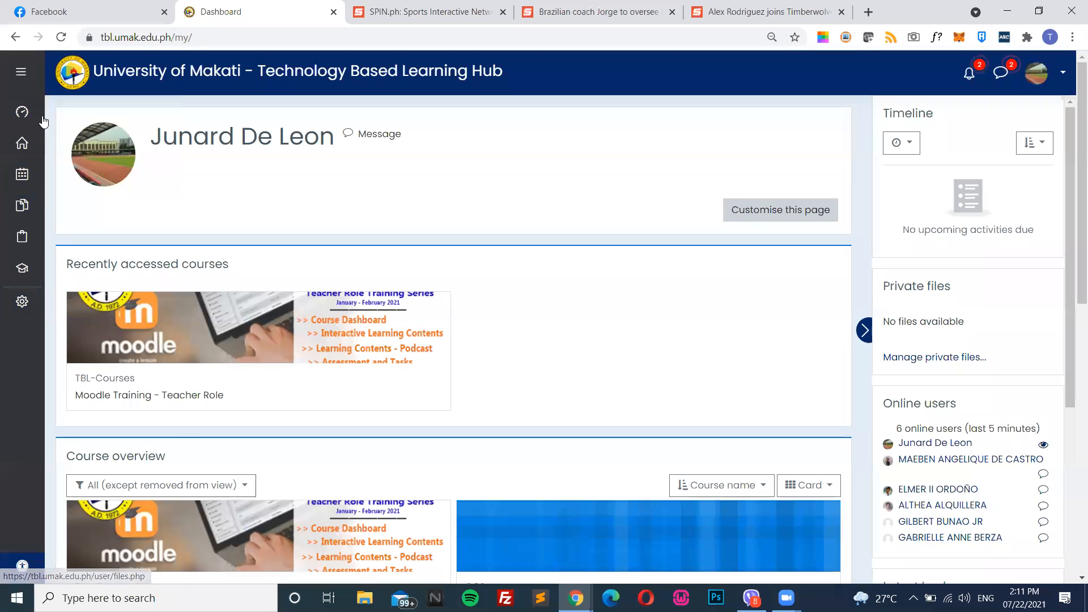
Open the course and category management page from the site administration area
click(21, 72)
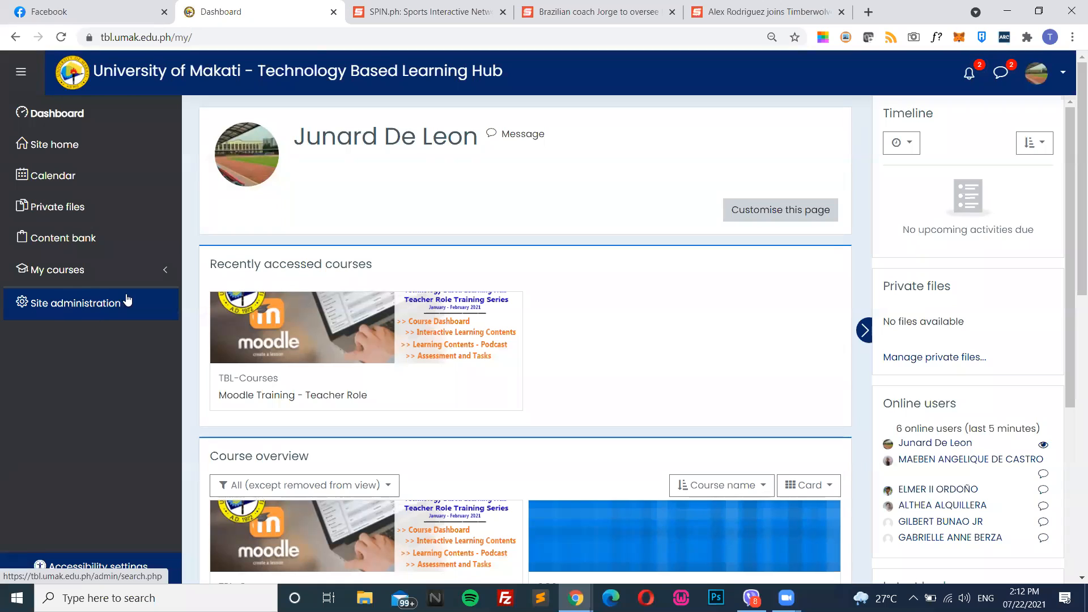
click(96, 308)
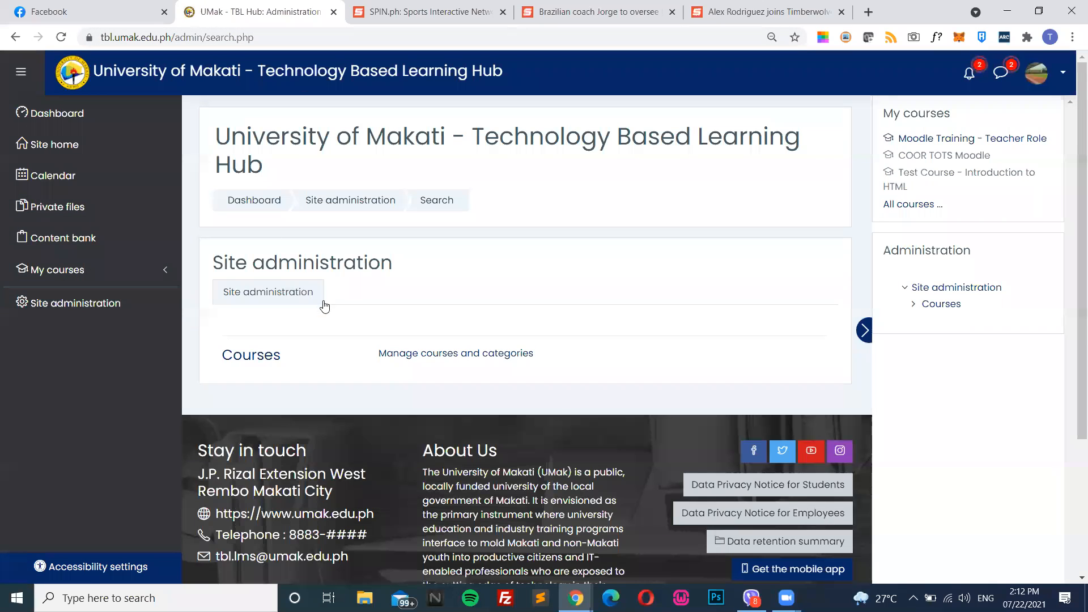
click(420, 357)
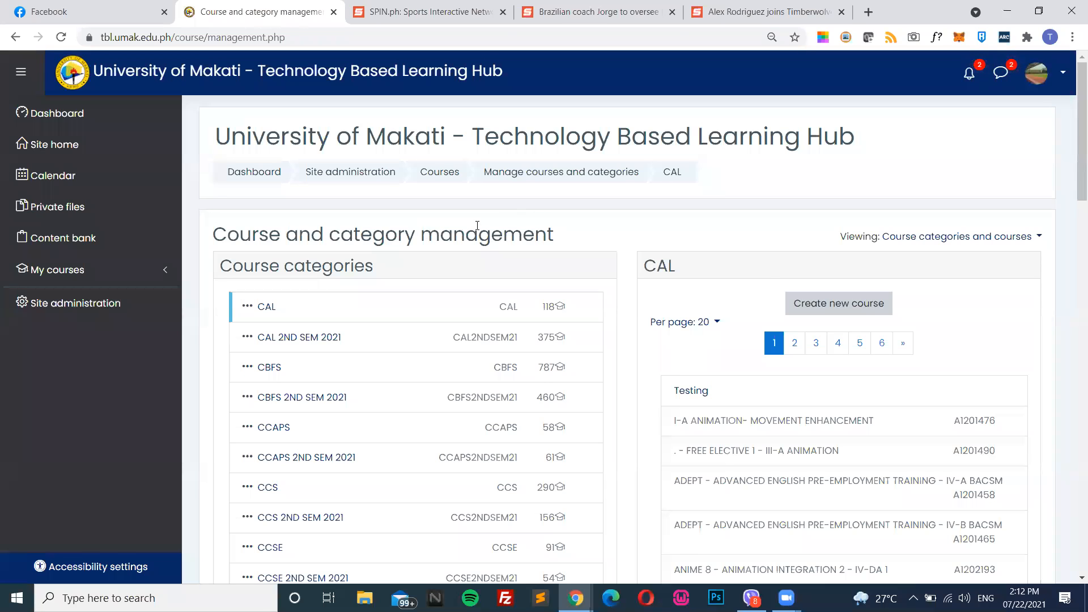
Open the form for creating a new course in the CAL category
scroll(686, 363, down, 1)
scroll(432, 348, up, 1)
scroll(746, 387, down, 1)
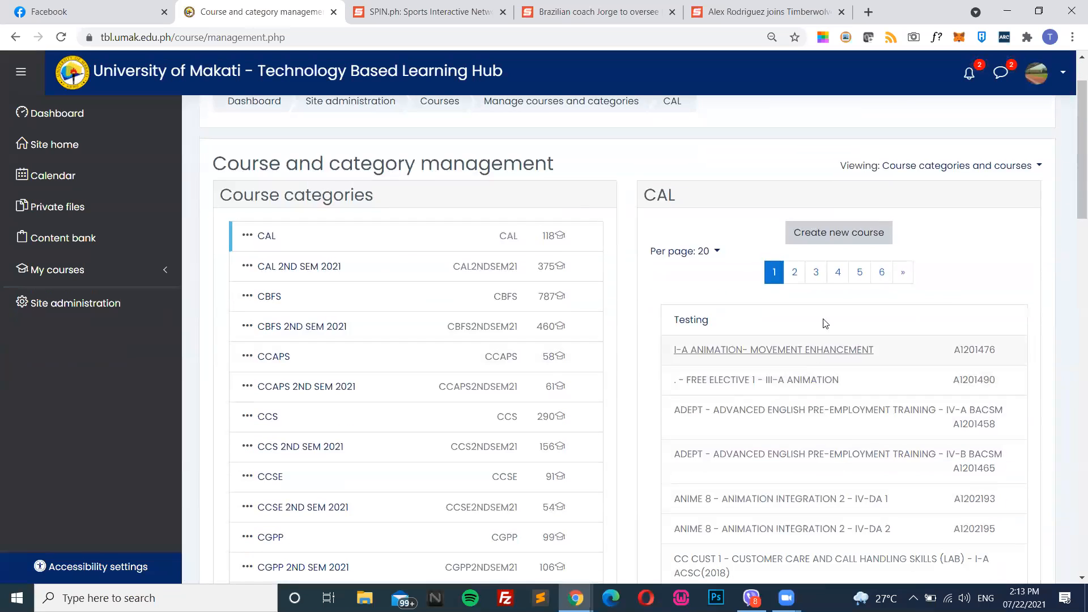
click(850, 239)
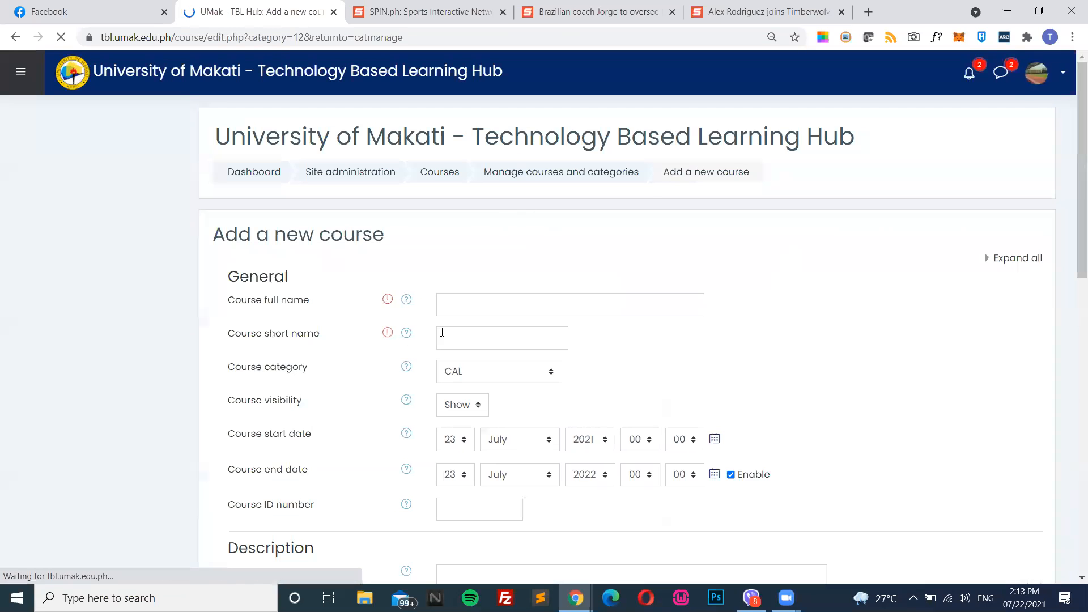
click(464, 298)
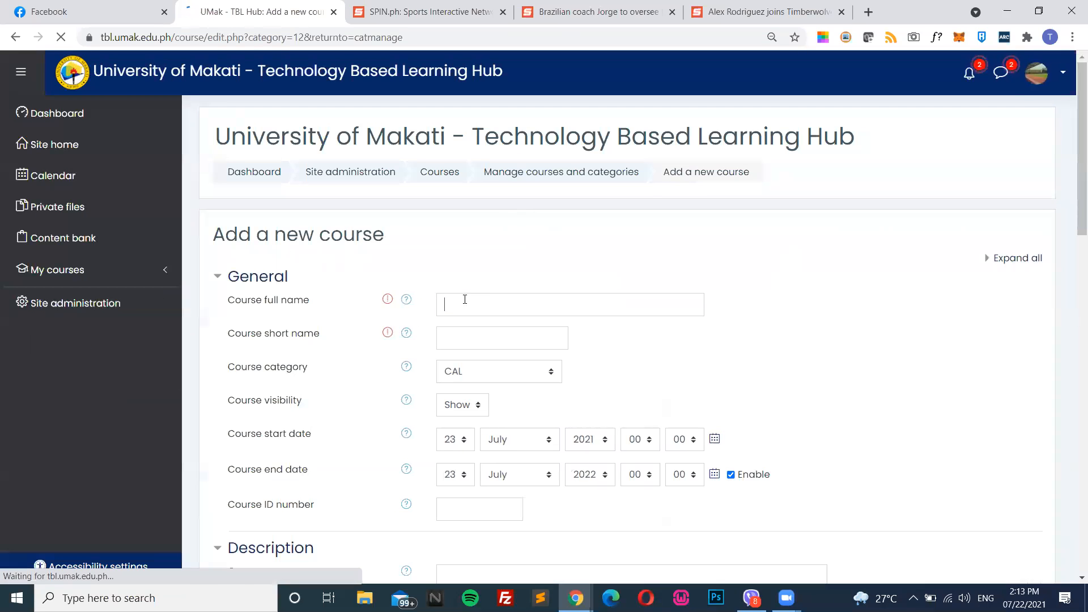
click(464, 340)
click(471, 300)
click(461, 352)
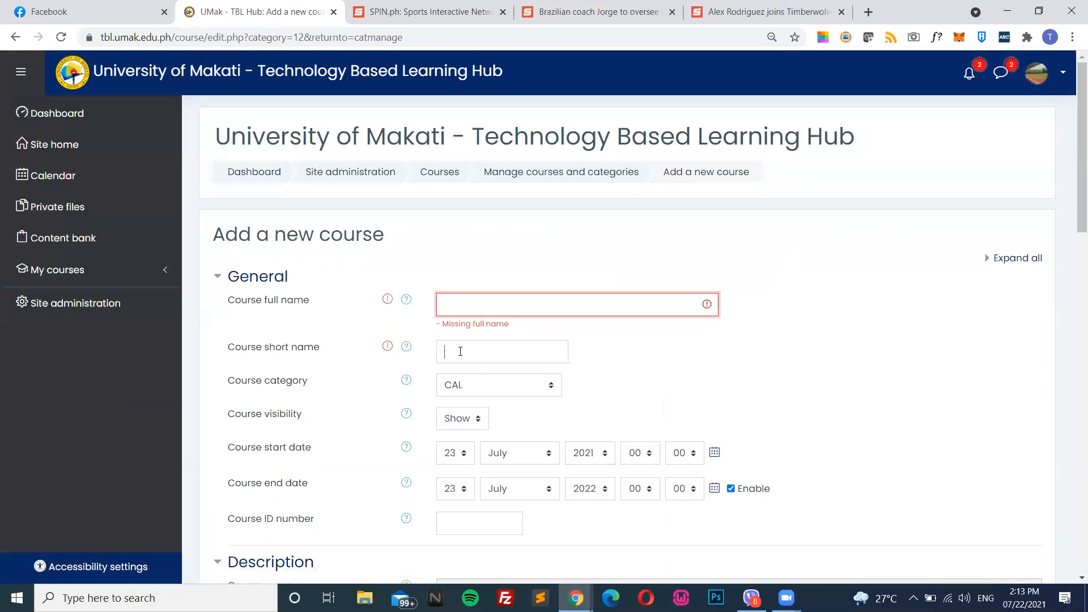
click(474, 262)
click(461, 308)
click(457, 348)
click(464, 309)
click(457, 351)
click(460, 335)
click(456, 306)
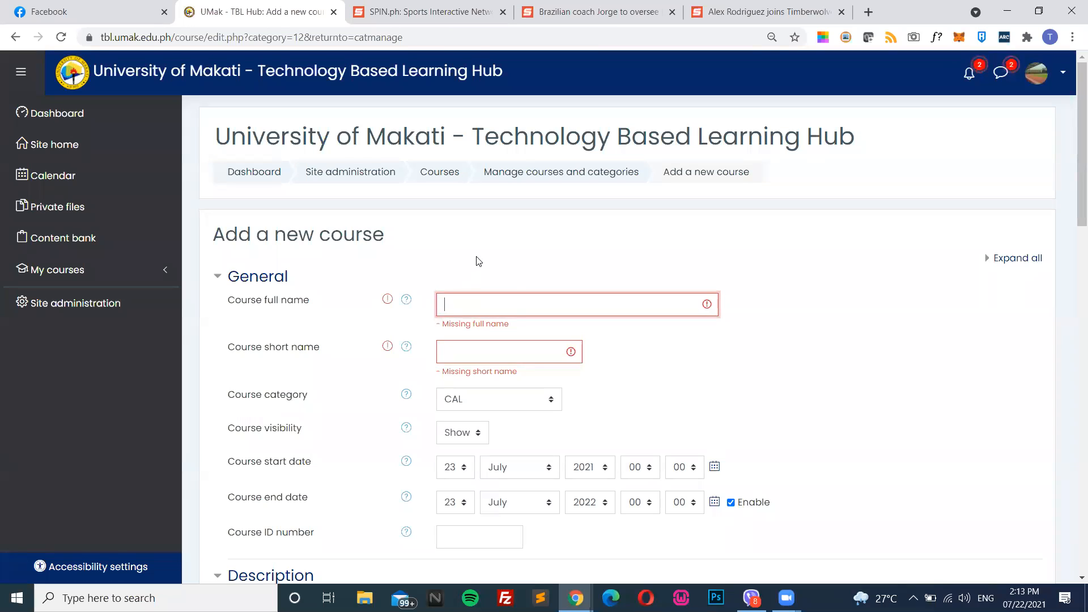
click(464, 354)
click(462, 310)
click(457, 348)
click(462, 302)
click(463, 350)
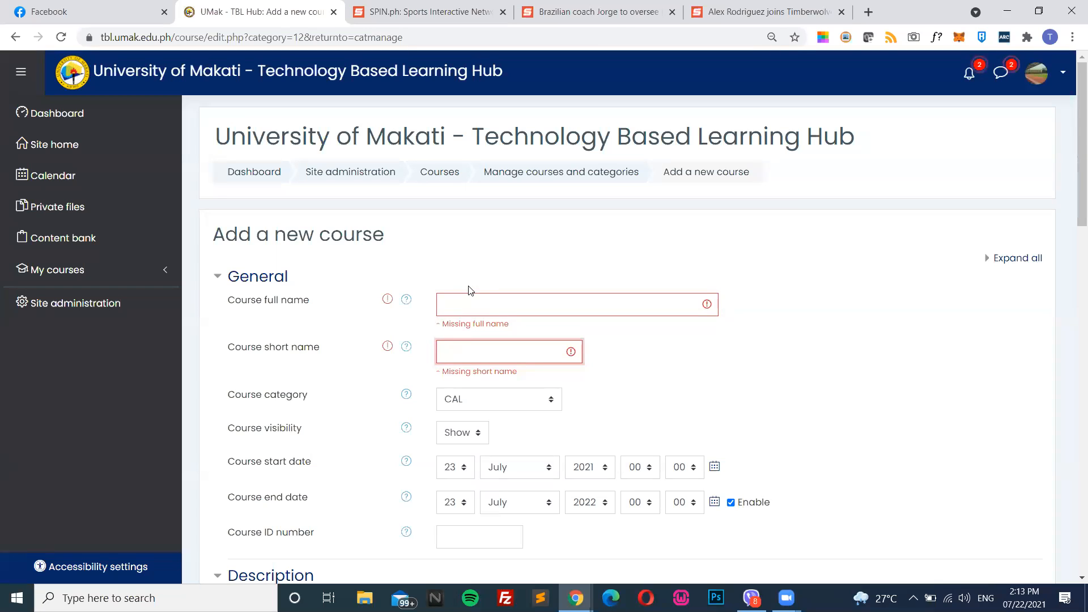
Return to course and category management through site administration and open the new course form for CAL again
click(448, 174)
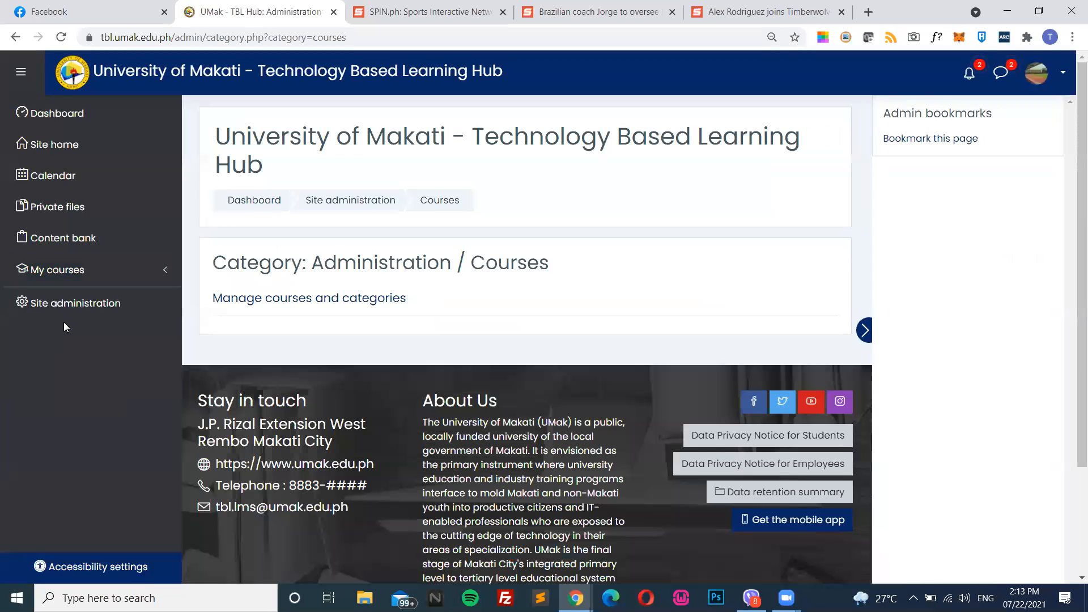
click(64, 305)
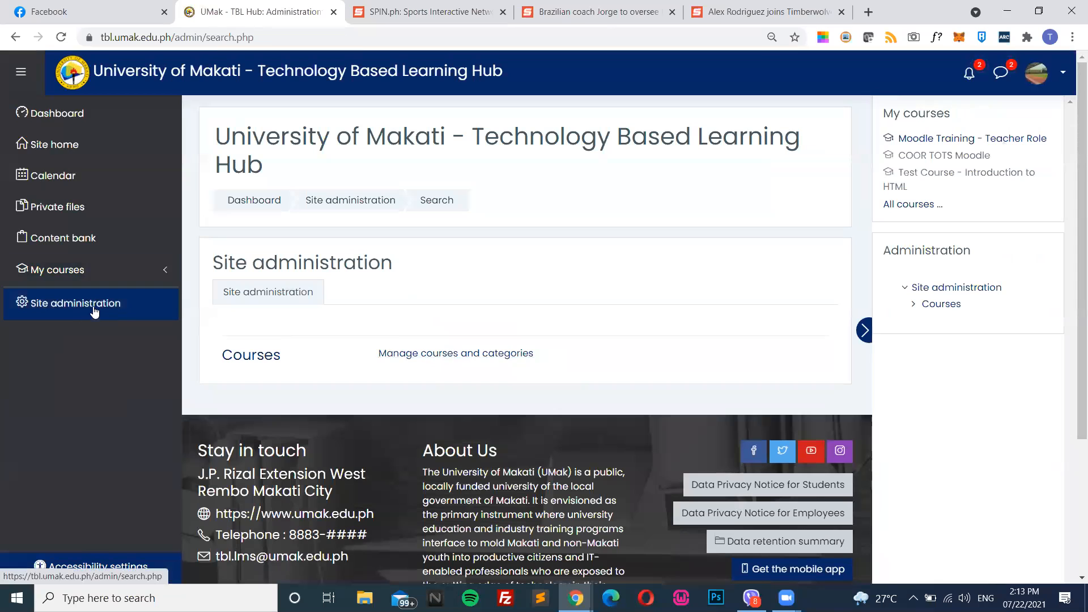
click(499, 354)
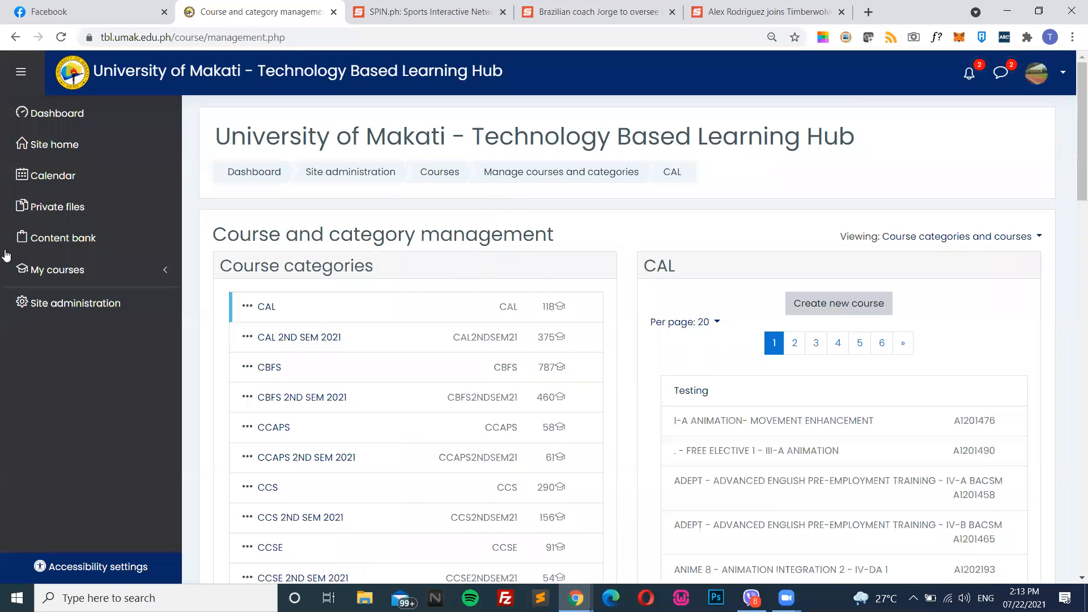
click(849, 312)
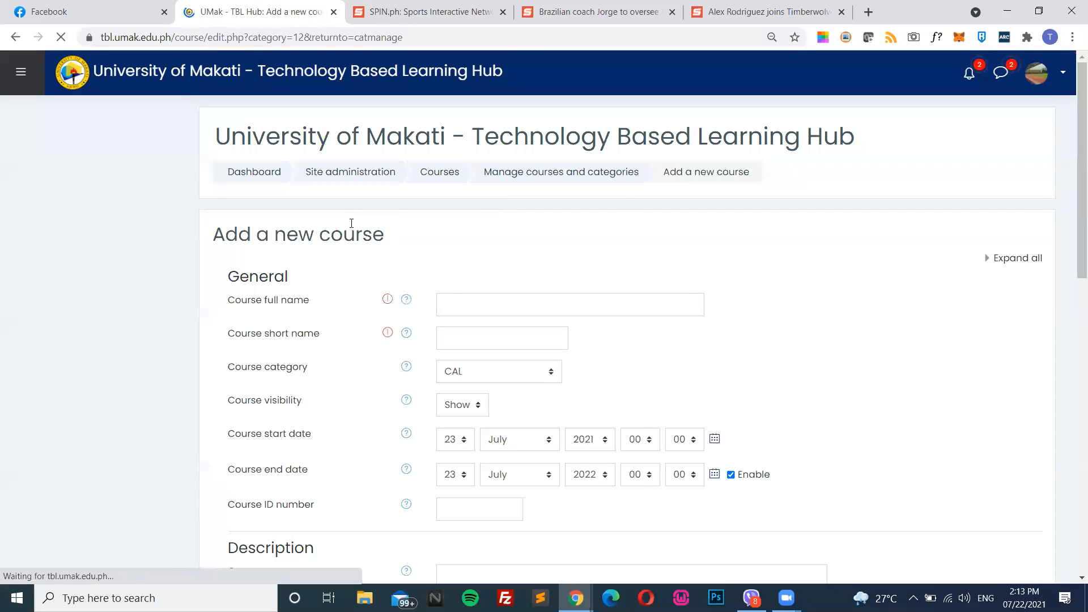
Examine the required course full name and short name fields without filling them in
click(471, 306)
click(457, 335)
click(458, 302)
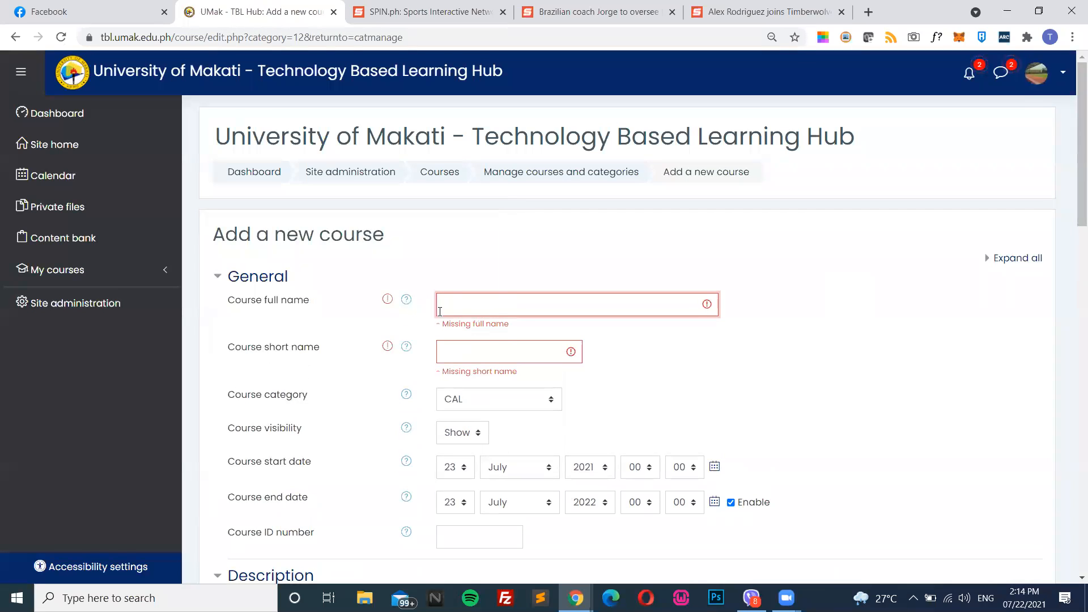
click(476, 355)
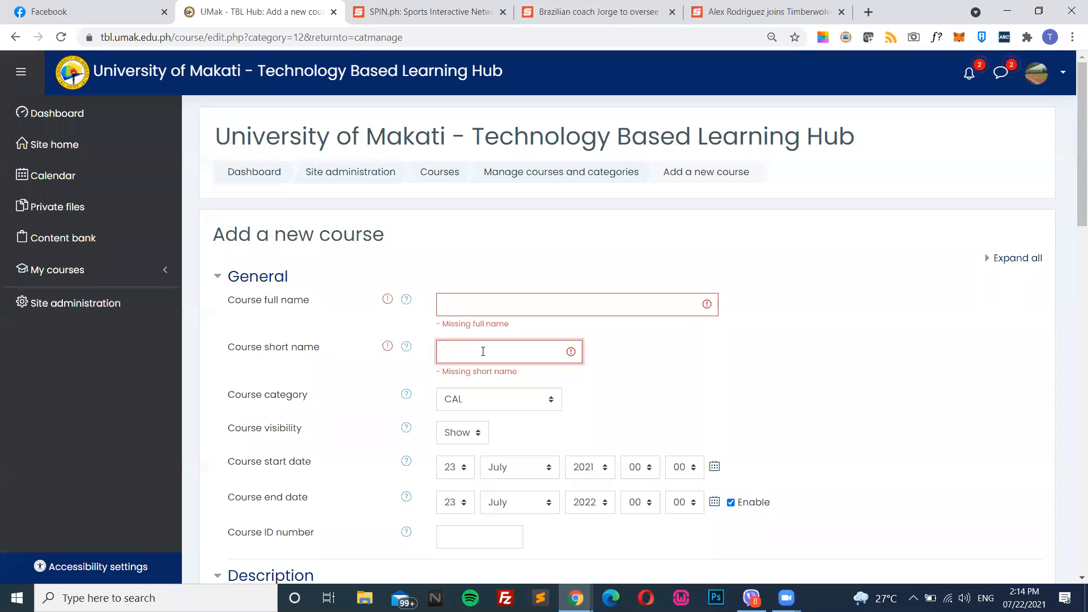
scroll(708, 389, down, 2)
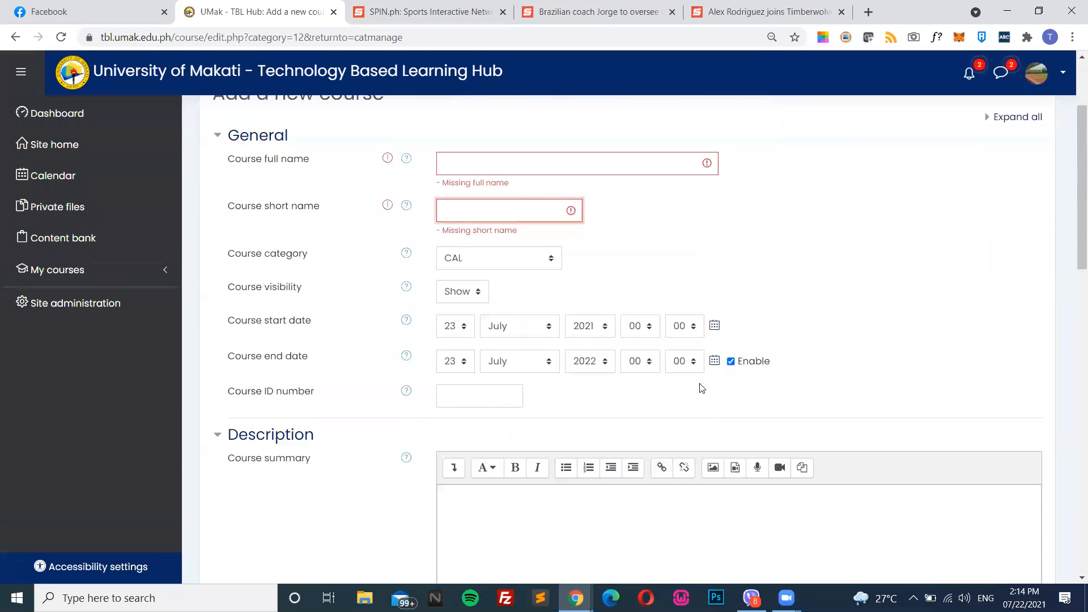
Look through the available course category options, from CAL to TBL-Courses and the summer categories, and keep CAL selected
click(494, 262)
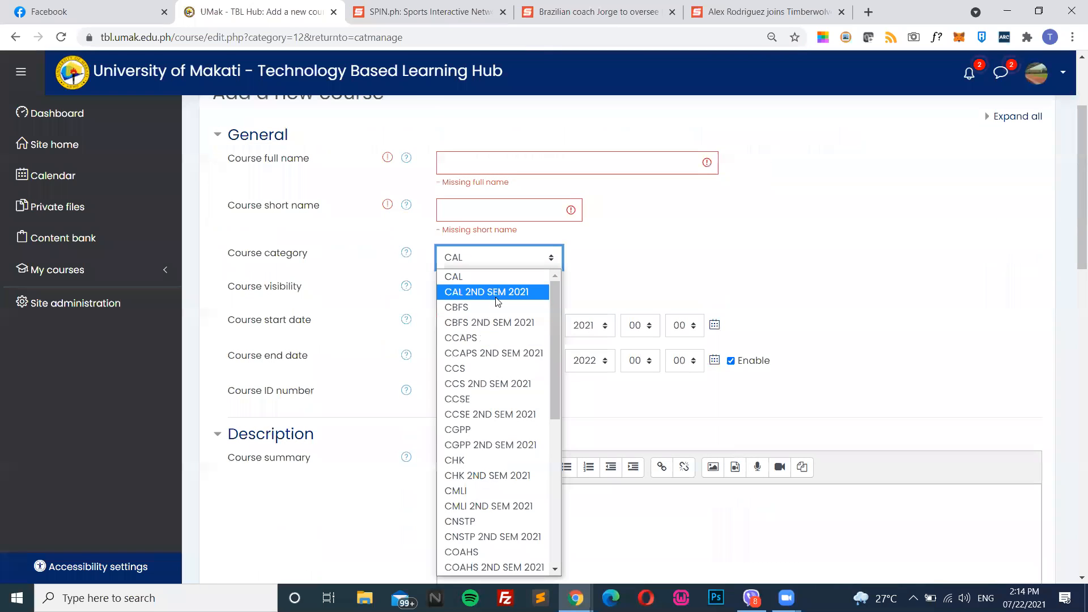
scroll(510, 426, down, 5)
scroll(508, 434, up, 5)
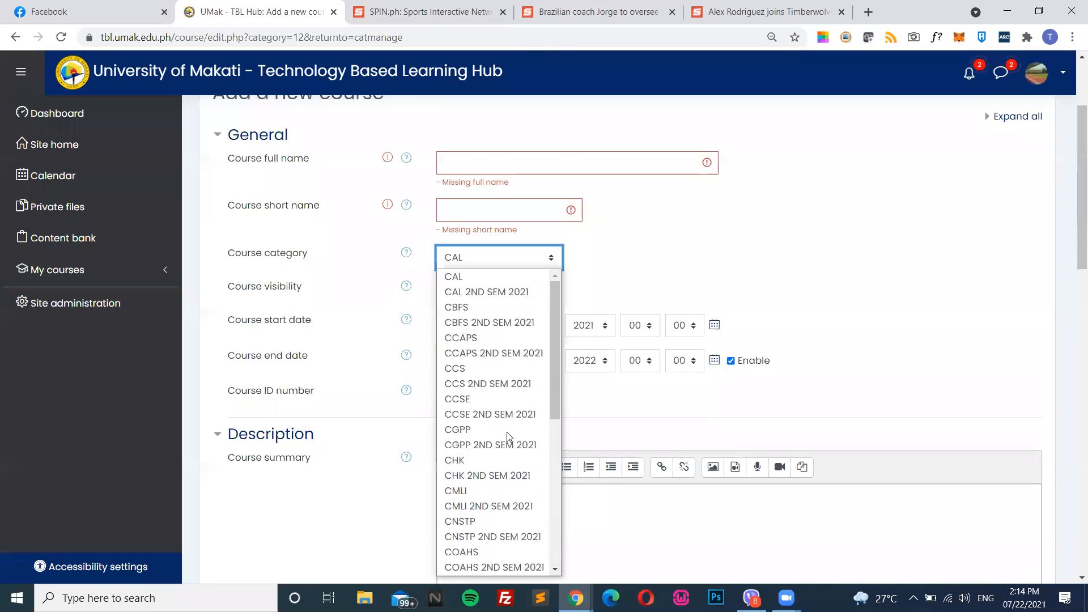
scroll(508, 436, down, 5)
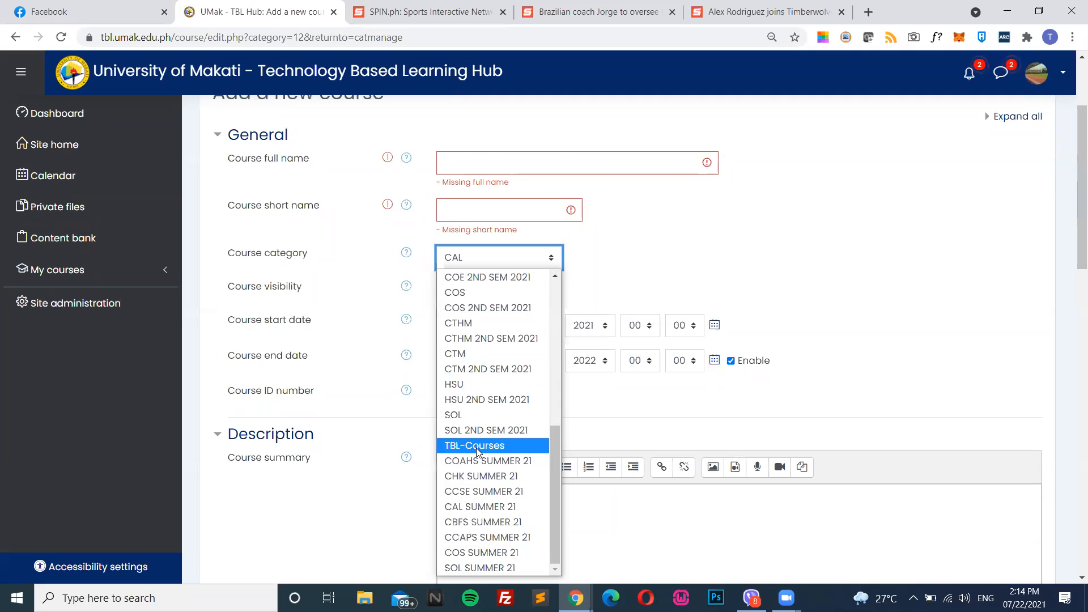
scroll(488, 453, up, 10)
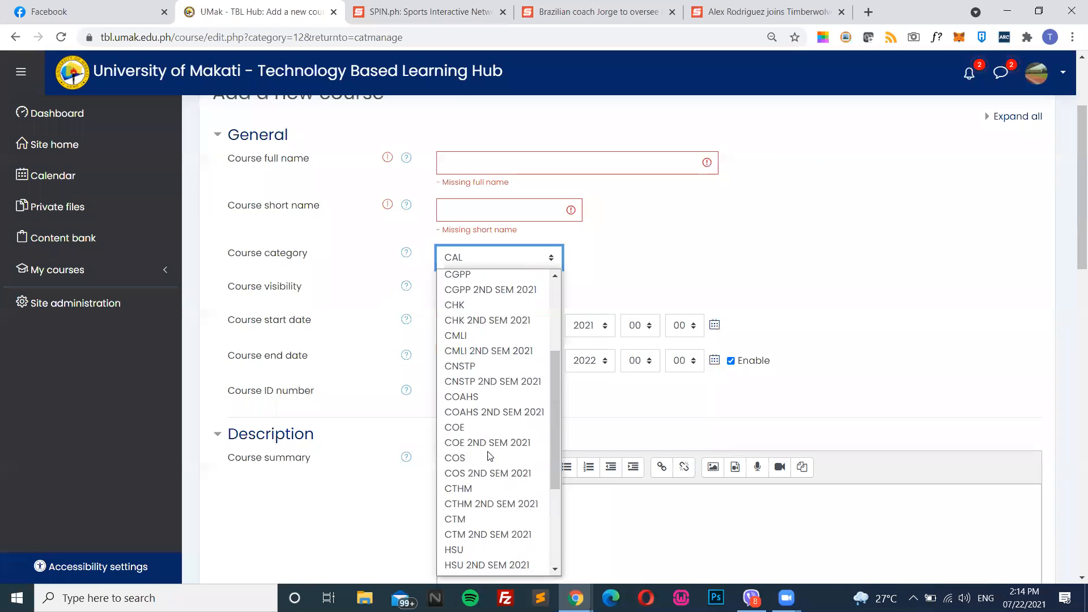
scroll(488, 454, down, 10)
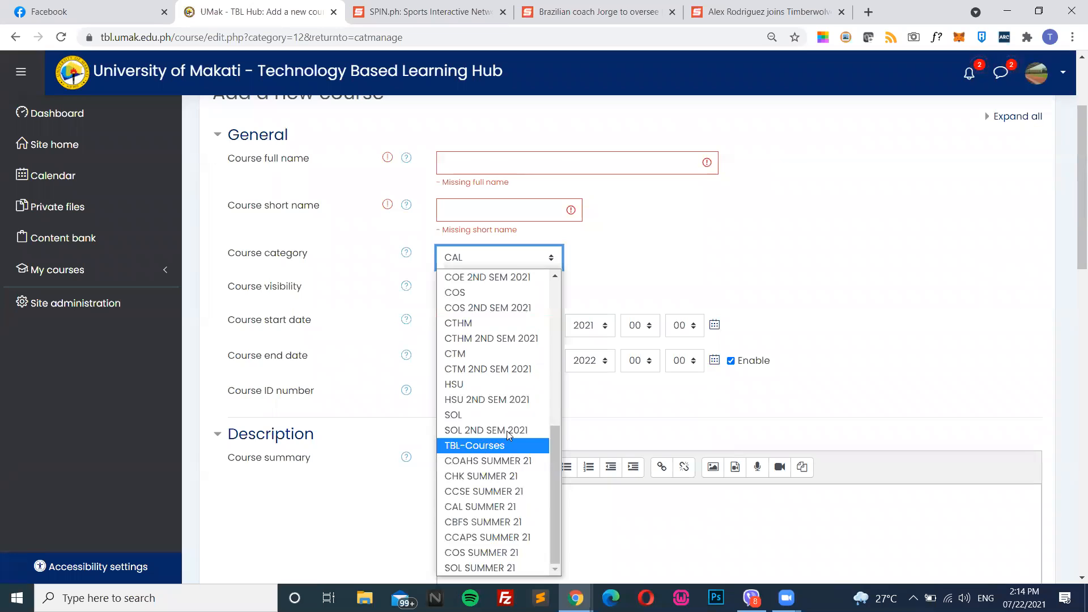
click(667, 219)
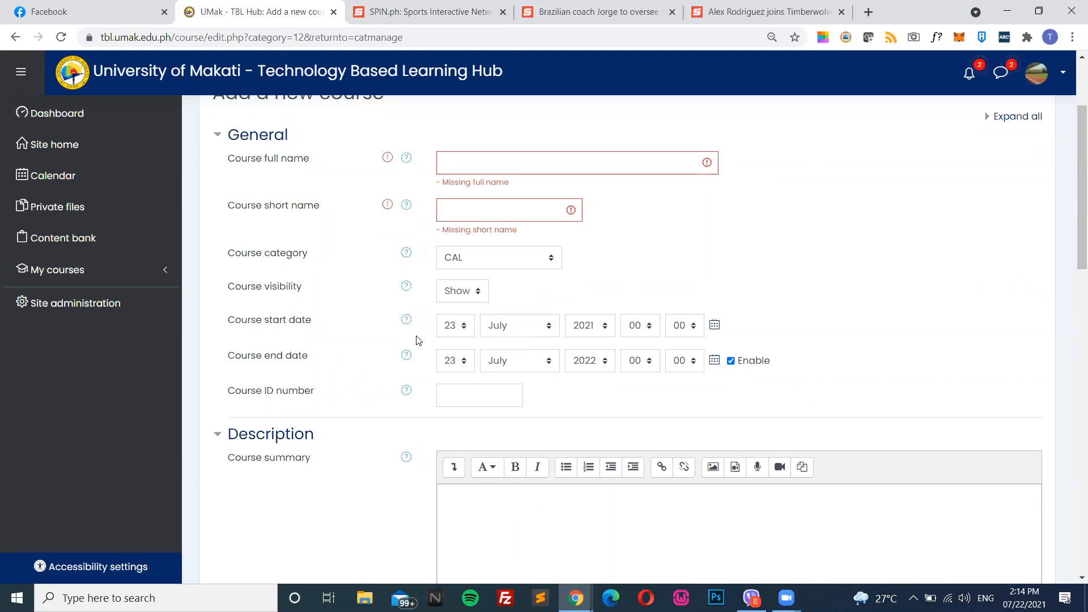
Review the course summary, course image, date and name fields of the new course form
scroll(442, 381, down, 6)
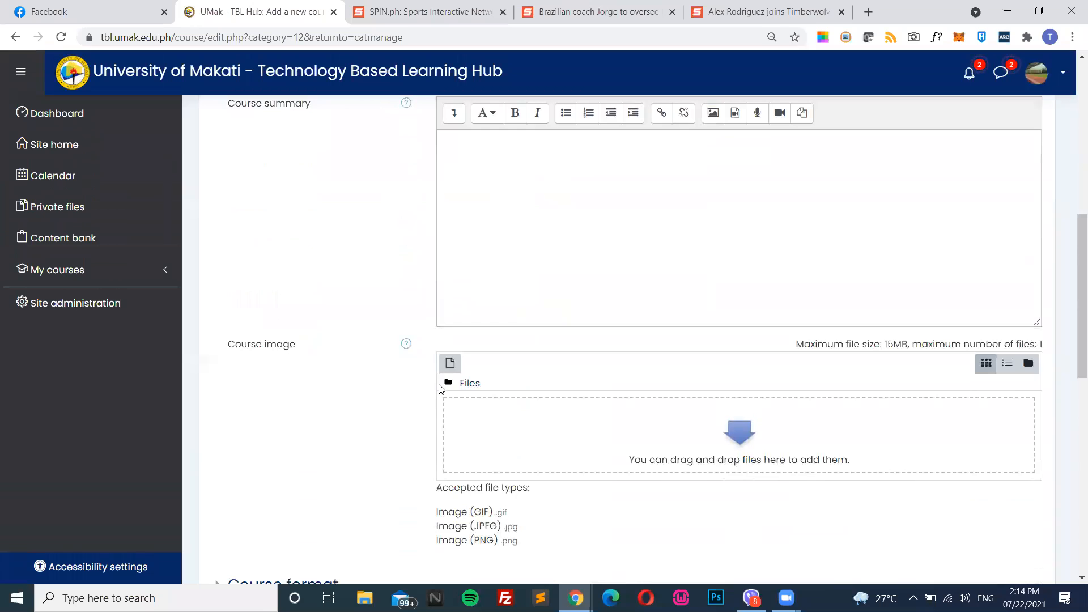
scroll(450, 379, up, 5)
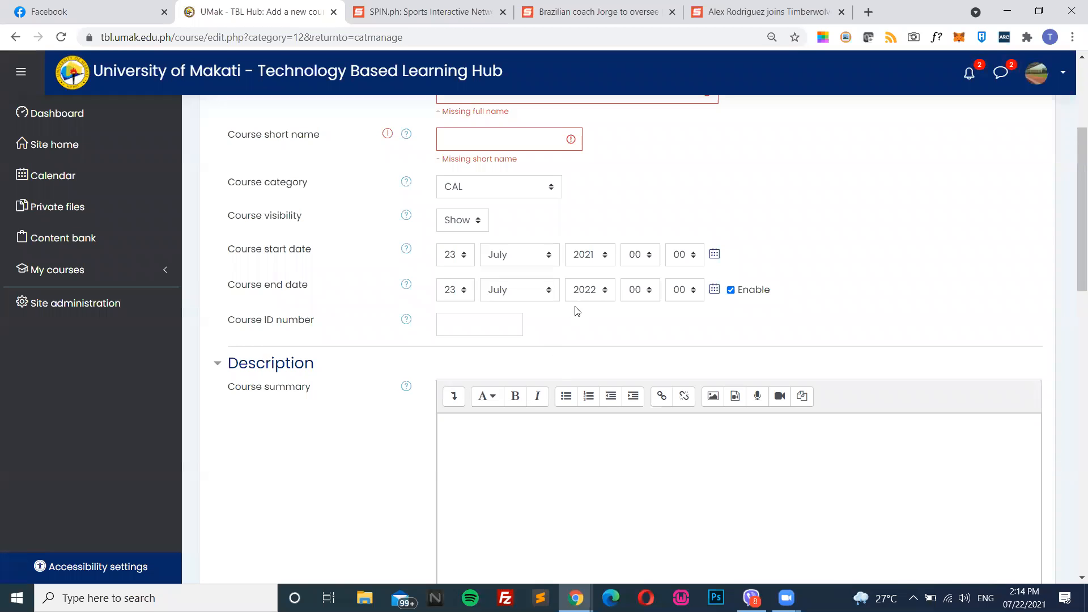
scroll(388, 465, up, 4)
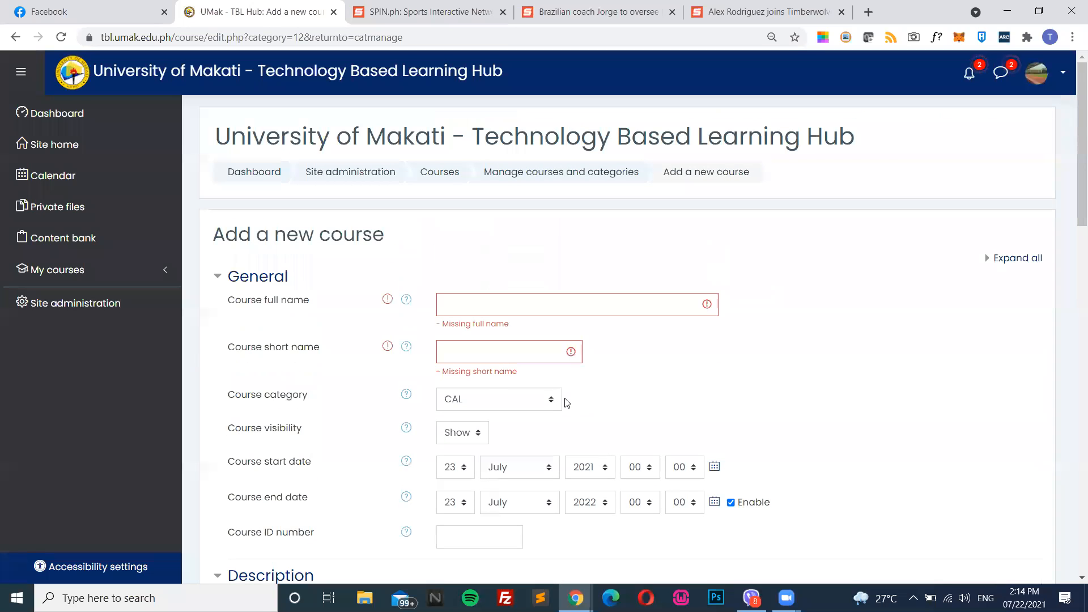
click(504, 305)
click(481, 359)
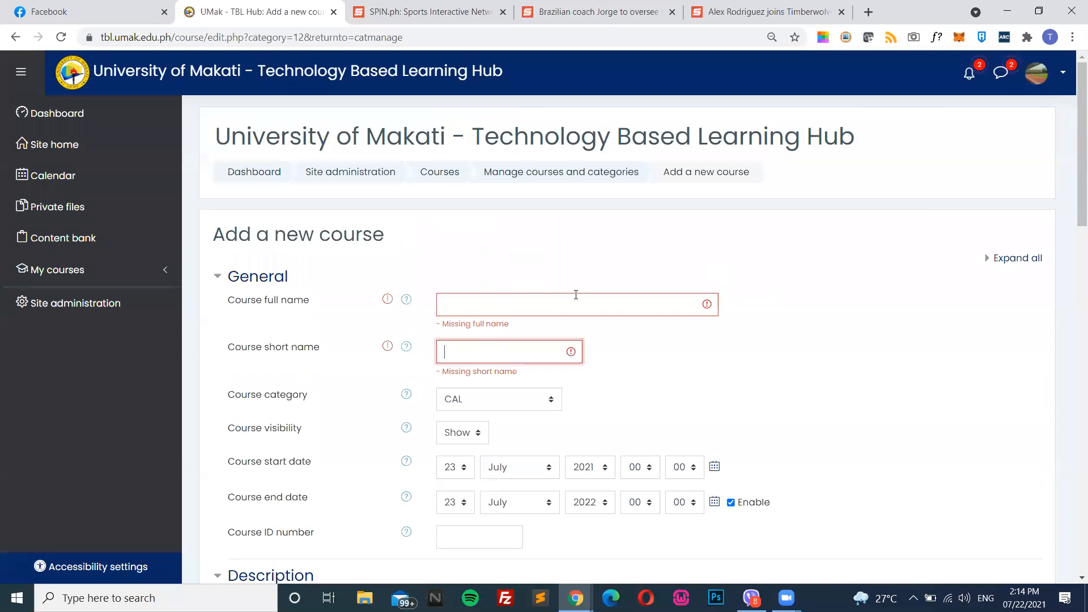
click(477, 307)
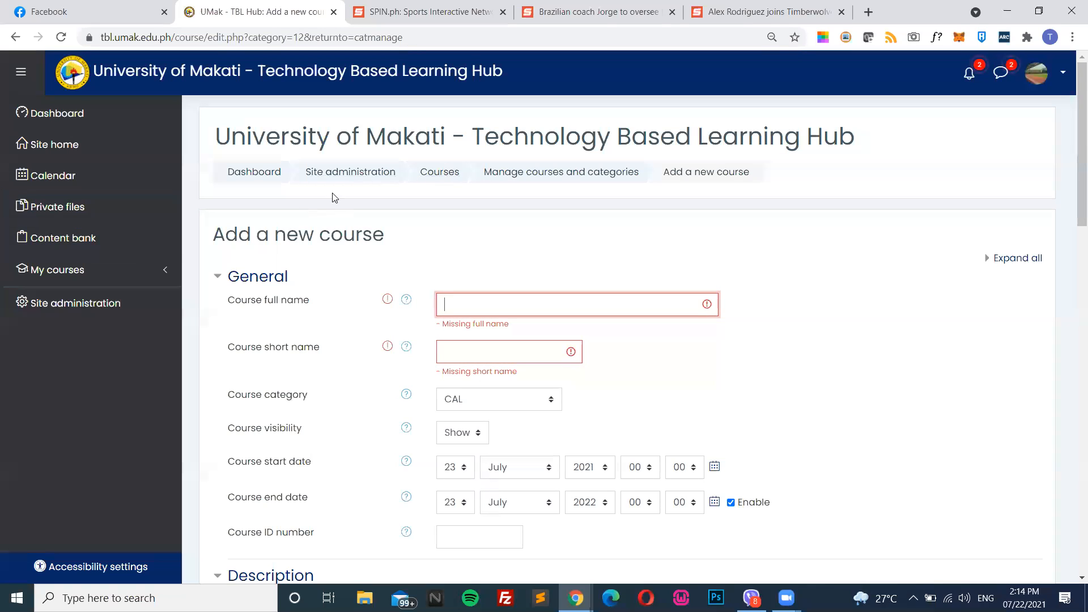
Leave the new course form unsaved and go back to the course and category listing through site administration
click(344, 172)
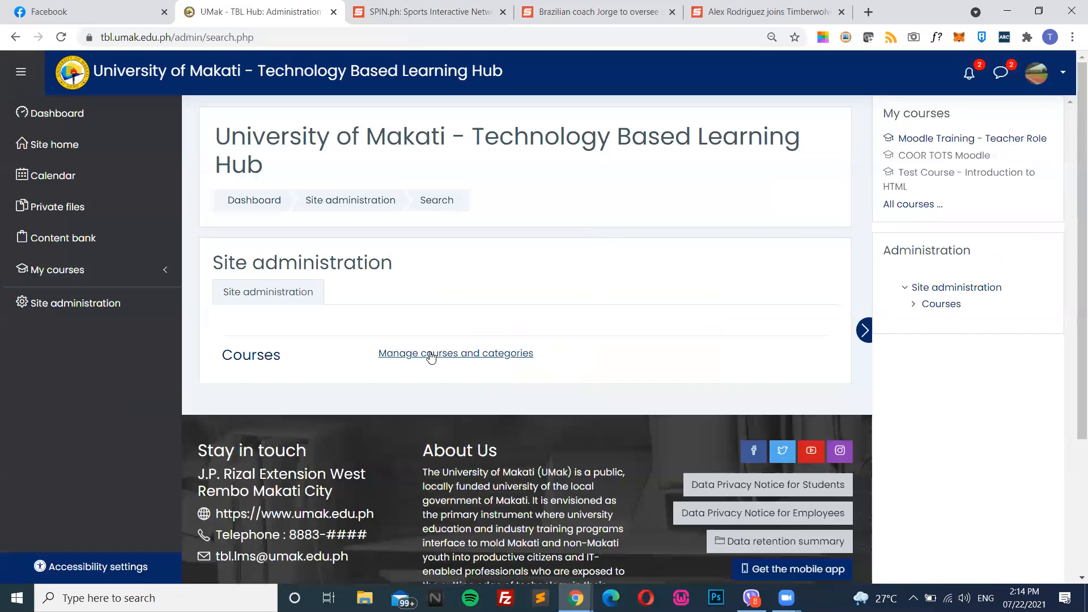
click(425, 356)
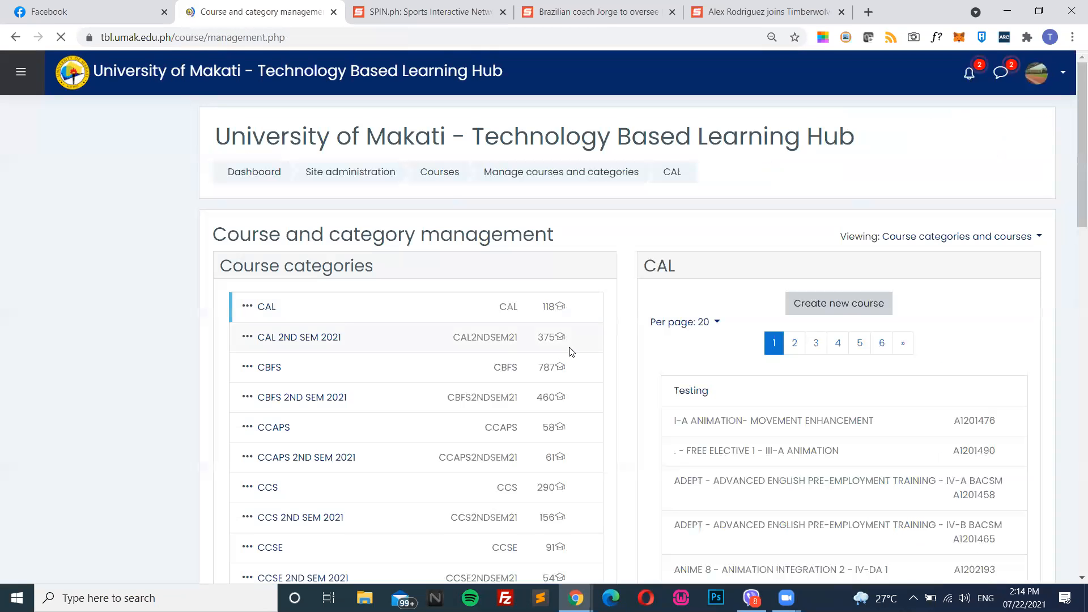
scroll(528, 362, down, 1)
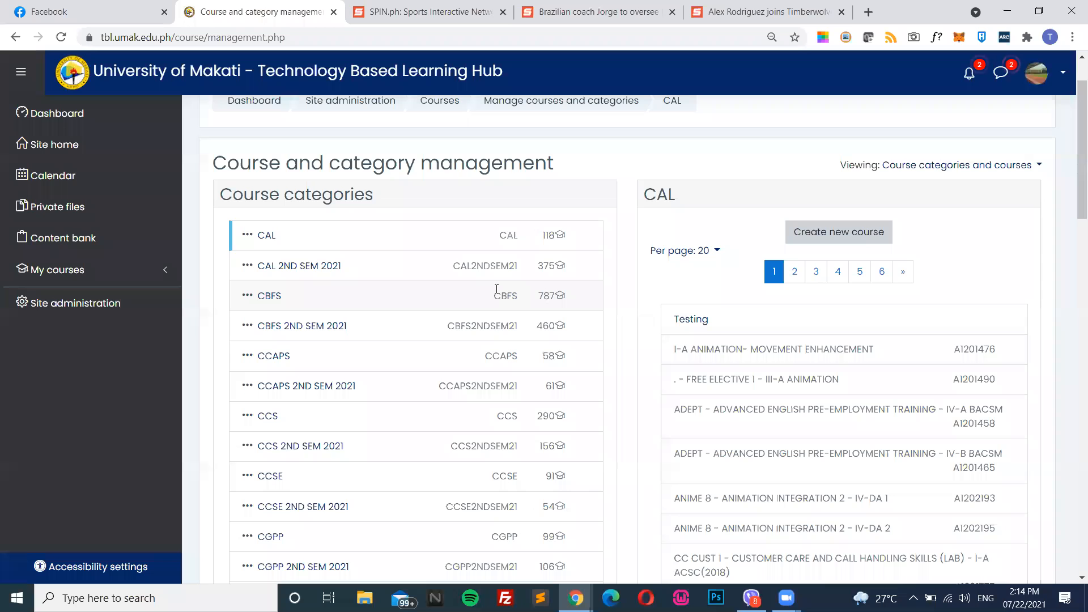
scroll(425, 270, up, 2)
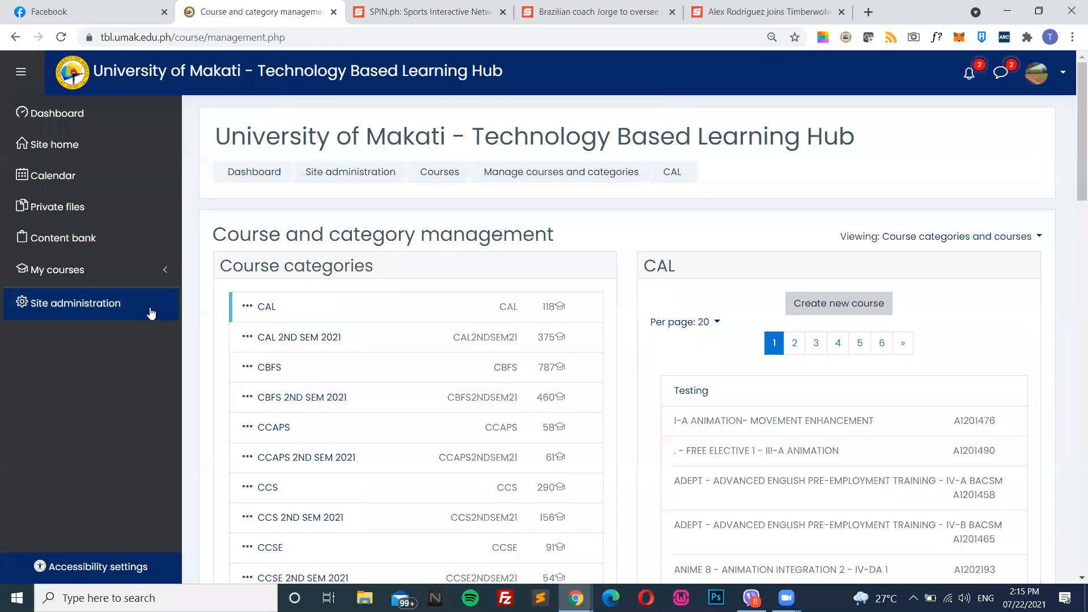
Copy the ID number of the CC SALES - BPO SALES AND COLLECTION (LAB) - II-A ACSC(2018) course from the CAL course list
scroll(754, 425, down, 3)
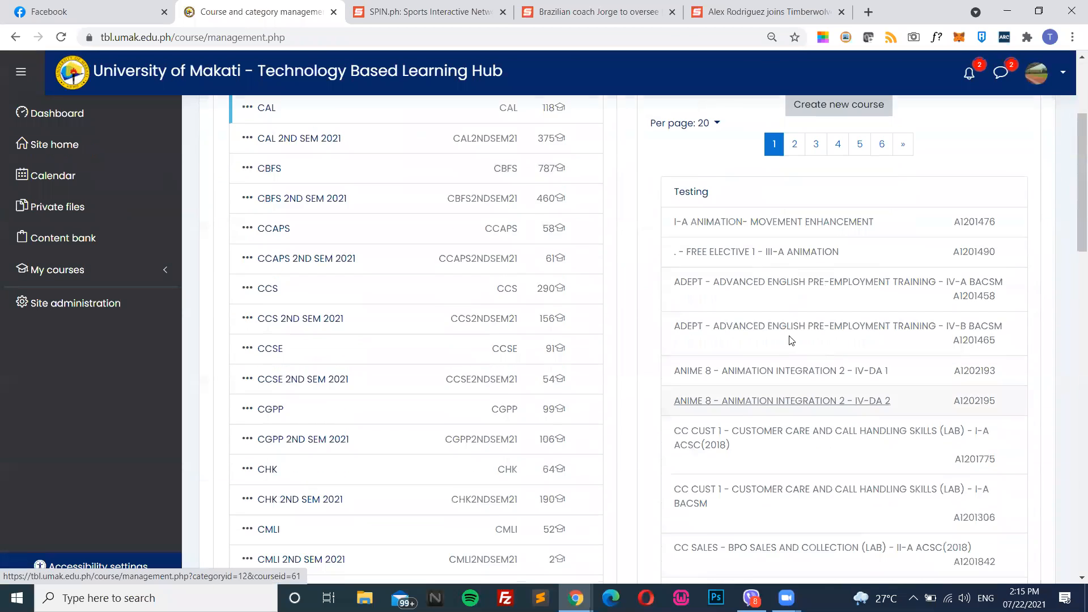
scroll(830, 340, up, 3)
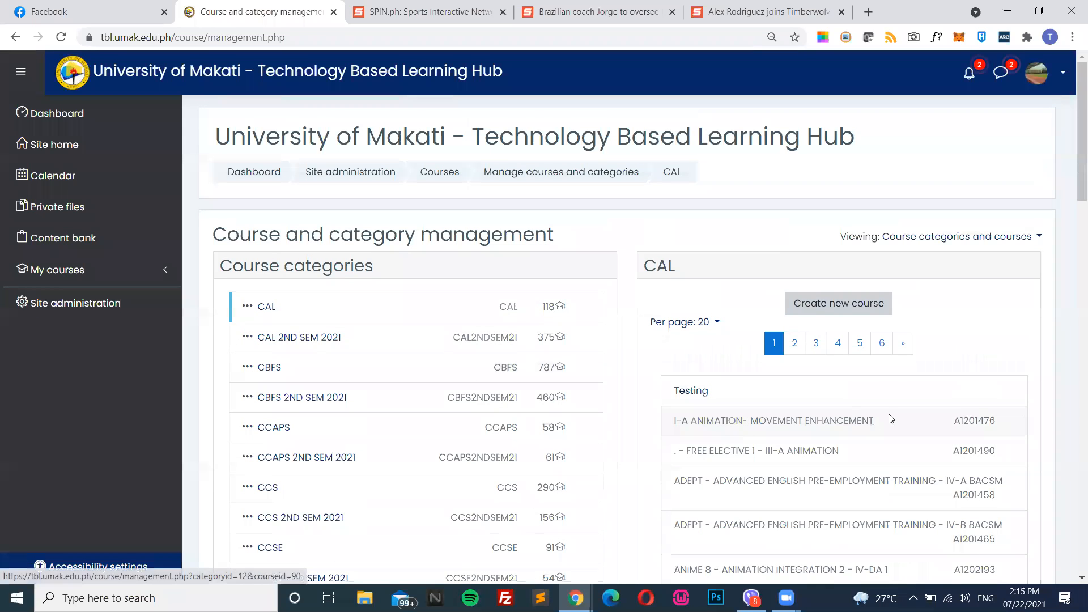
scroll(767, 482, down, 4)
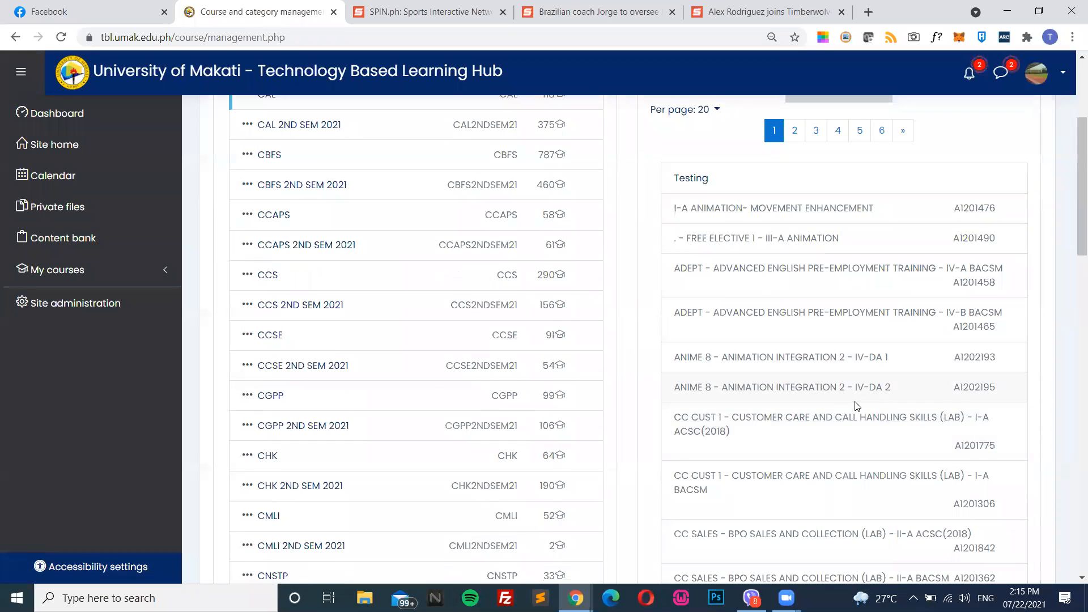
scroll(859, 405, down, 4)
double_click(986, 336)
key(ctrl+c)
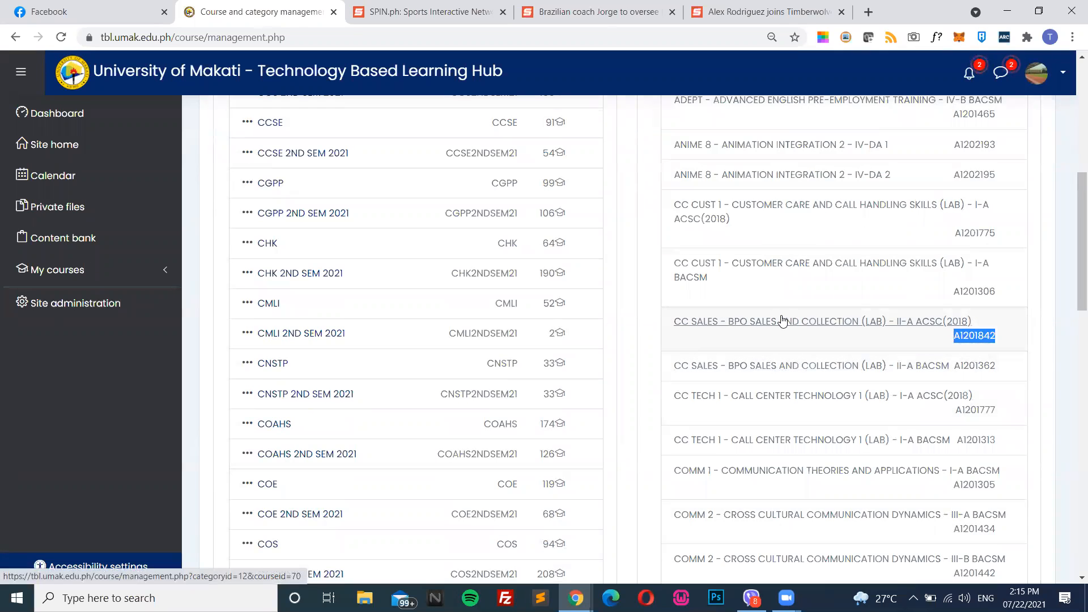
Search the courses for the copied ID number A1201842
scroll(741, 436, down, 15)
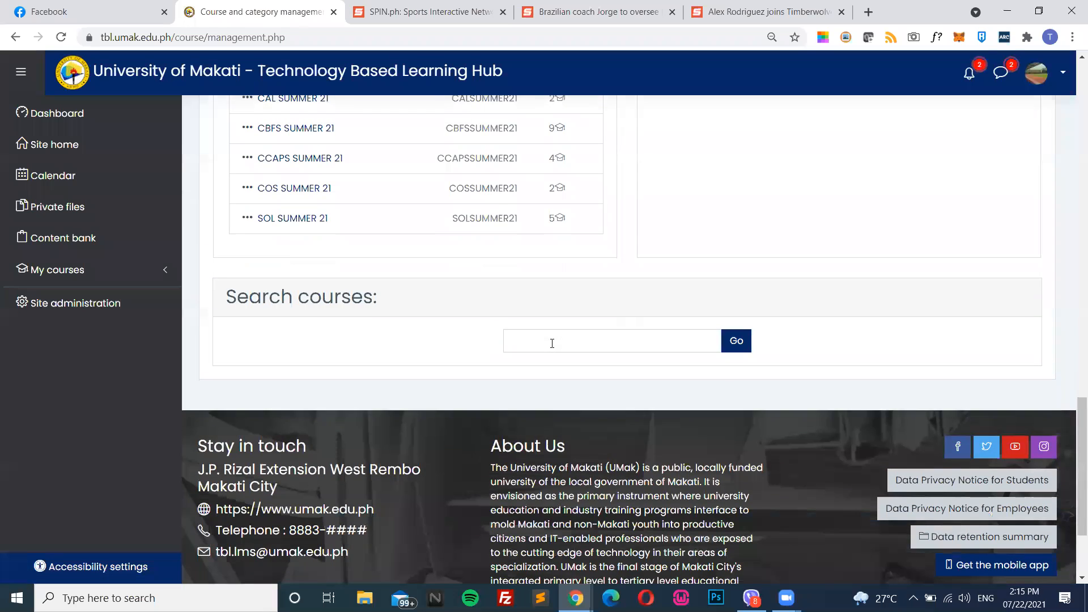
click(552, 343)
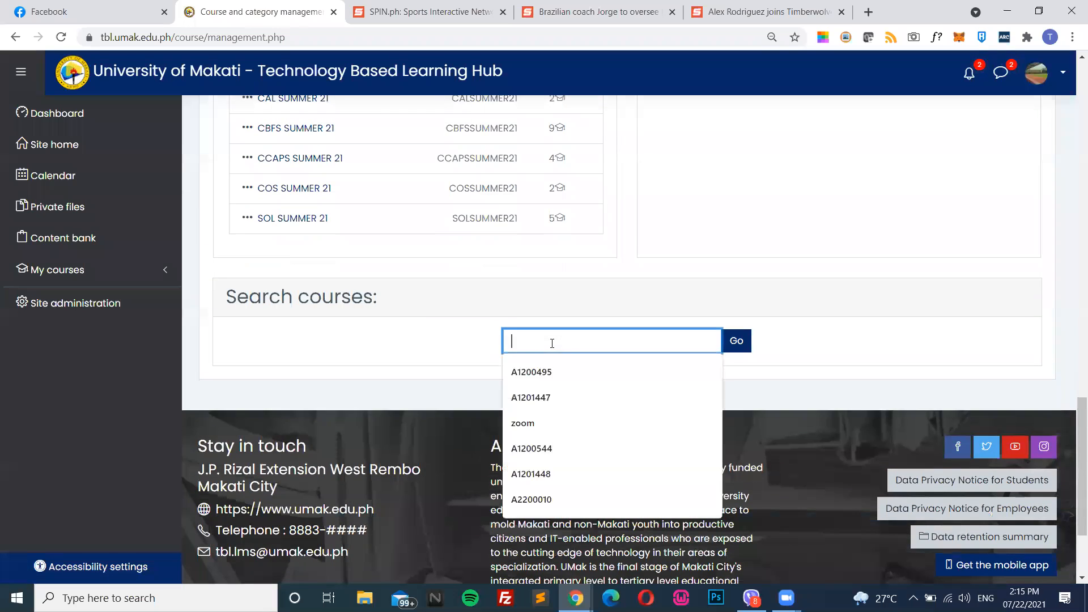
click(539, 397)
key(ctrl+v)
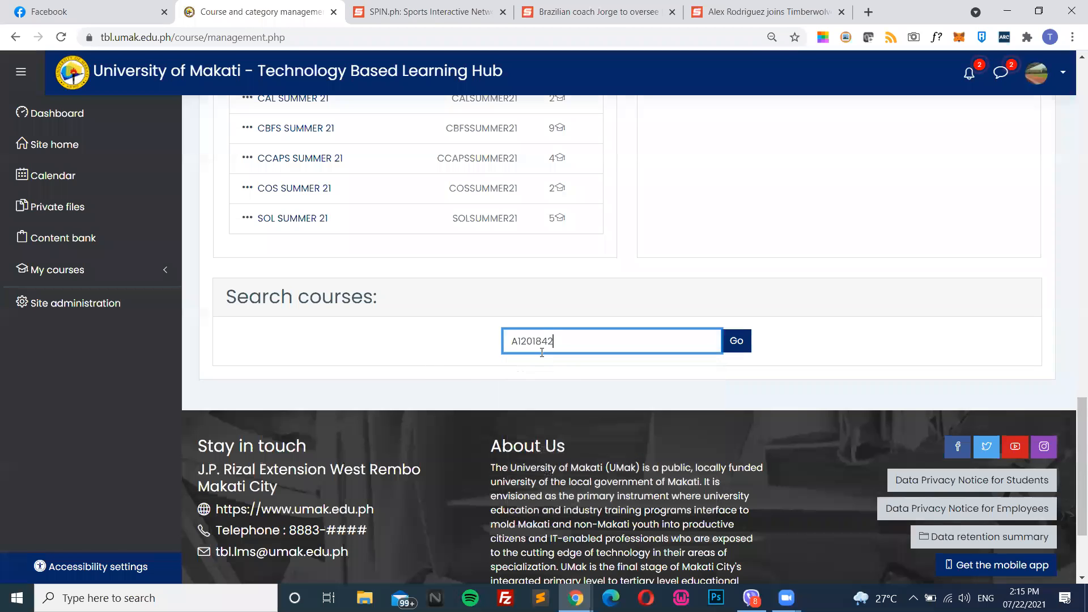
scroll(663, 391, up, 6)
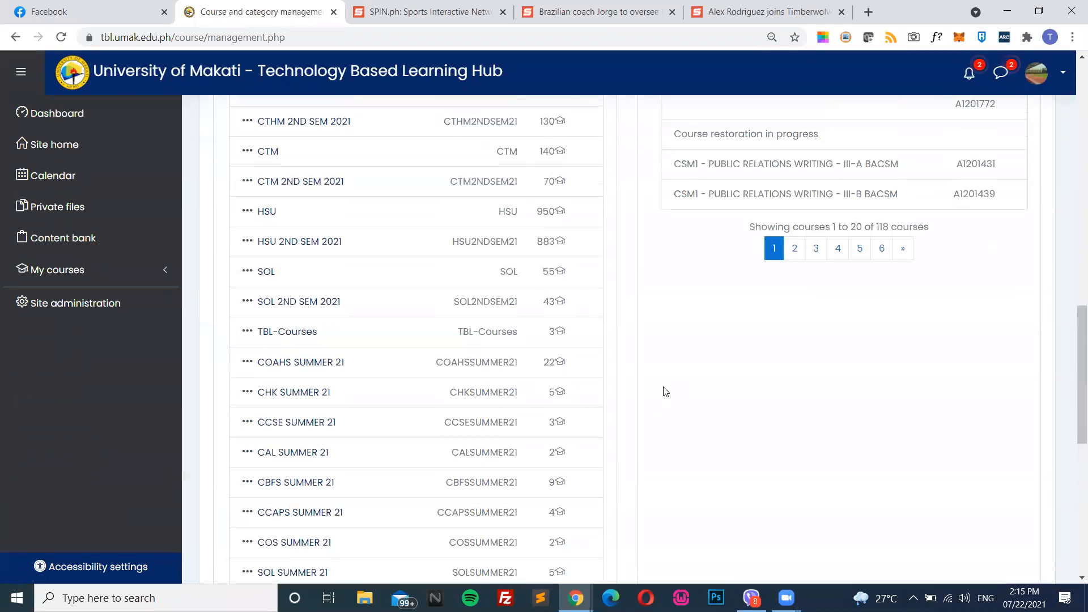
scroll(665, 392, down, 4)
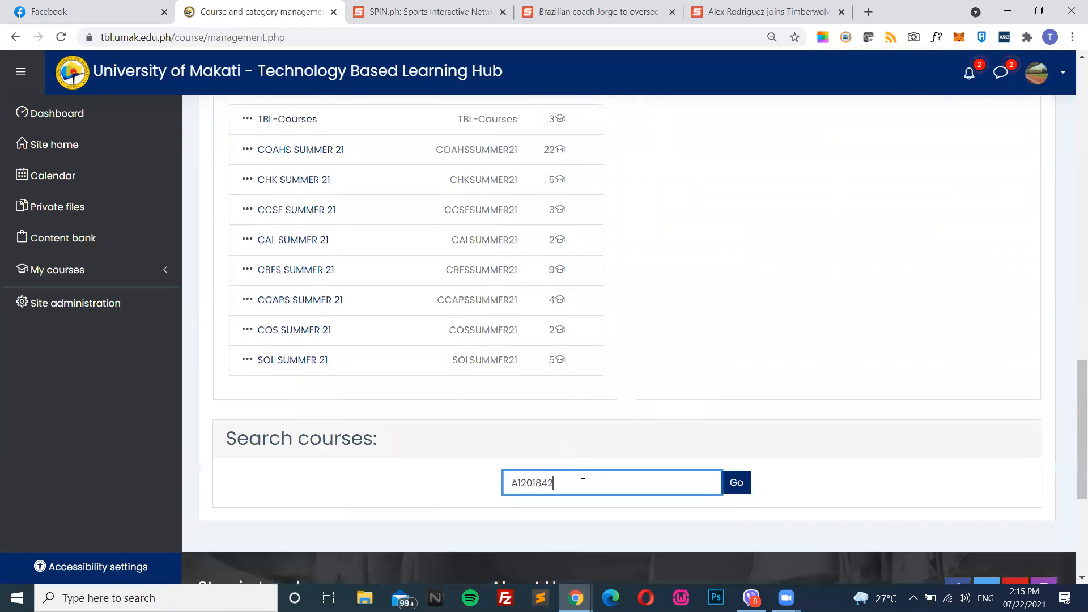
scroll(603, 451, up, 8)
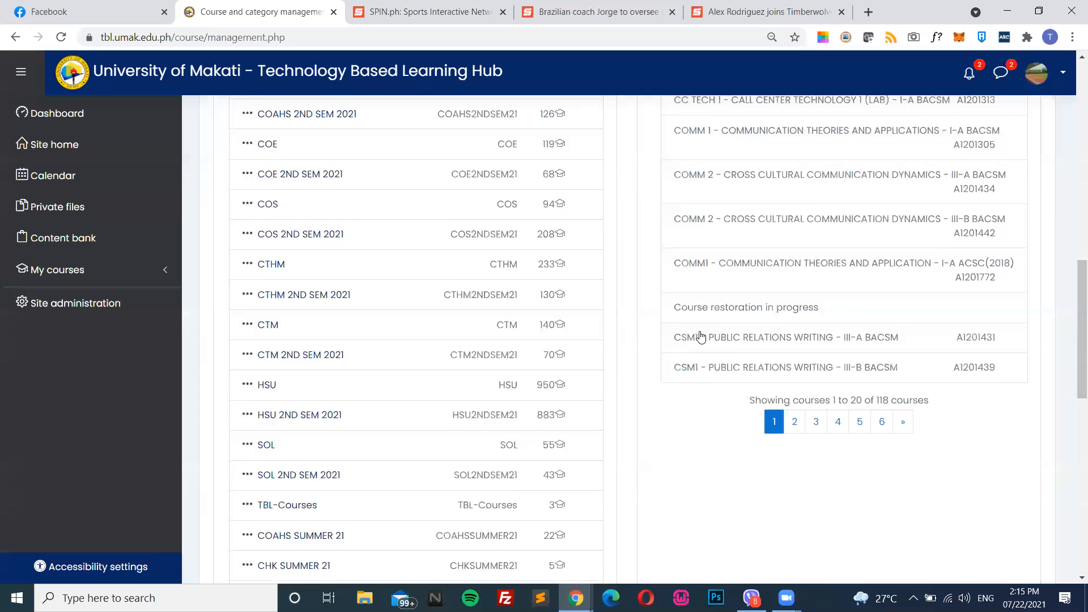
scroll(629, 395, down, 10)
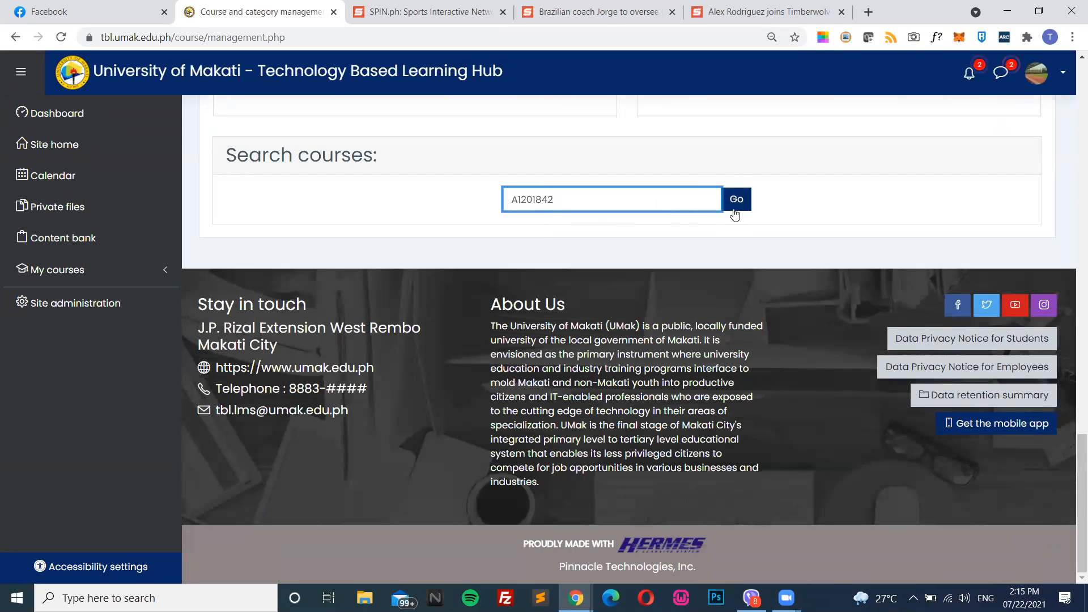
click(736, 203)
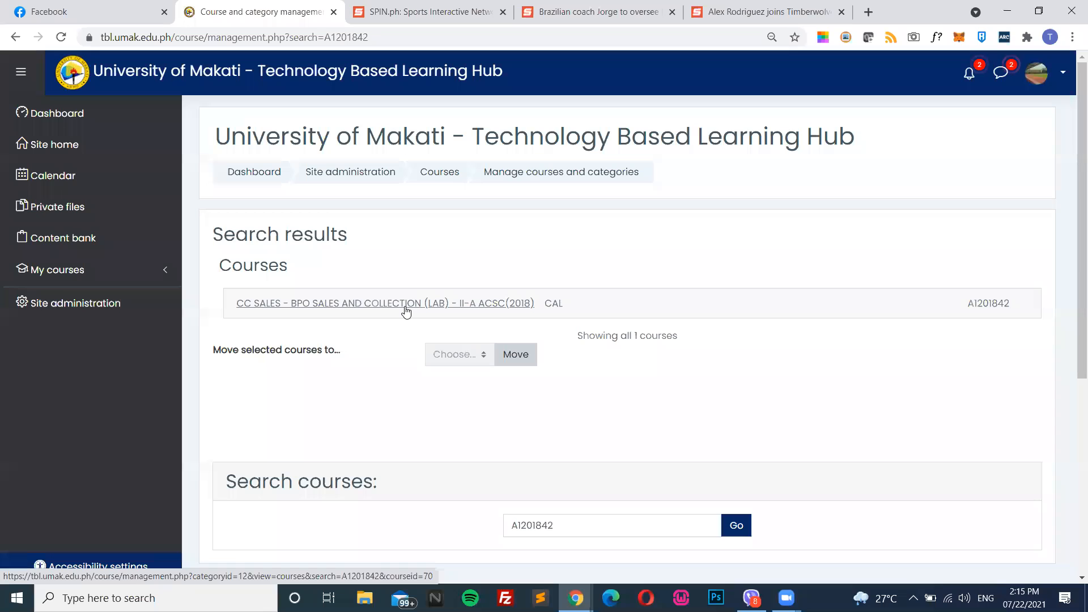
Open the found CC SALES course's details and review its names, category, role assignments, format and sections
click(409, 310)
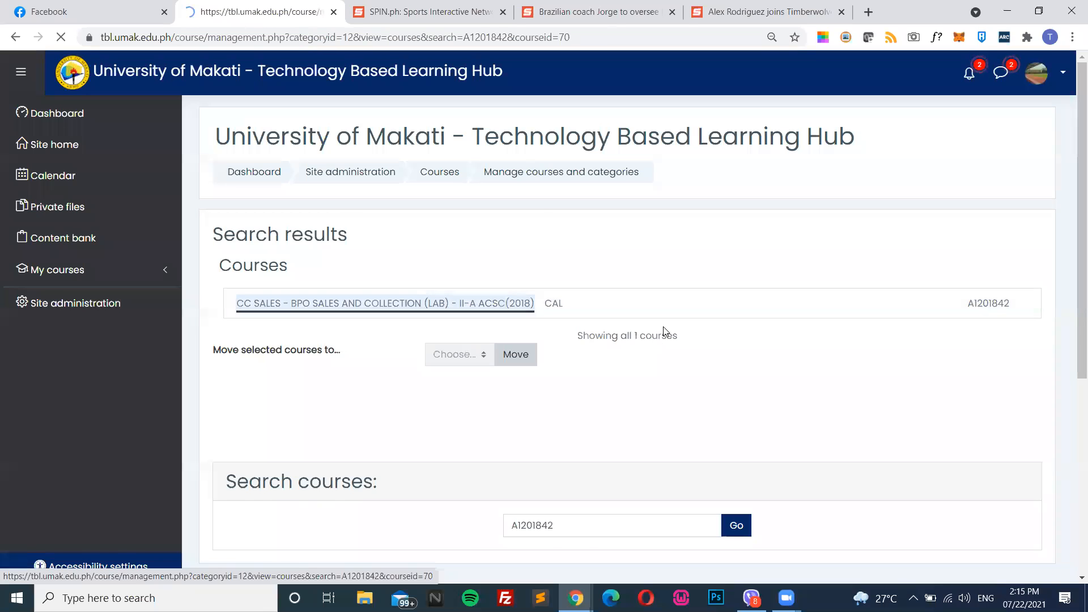
scroll(659, 360, down, 3)
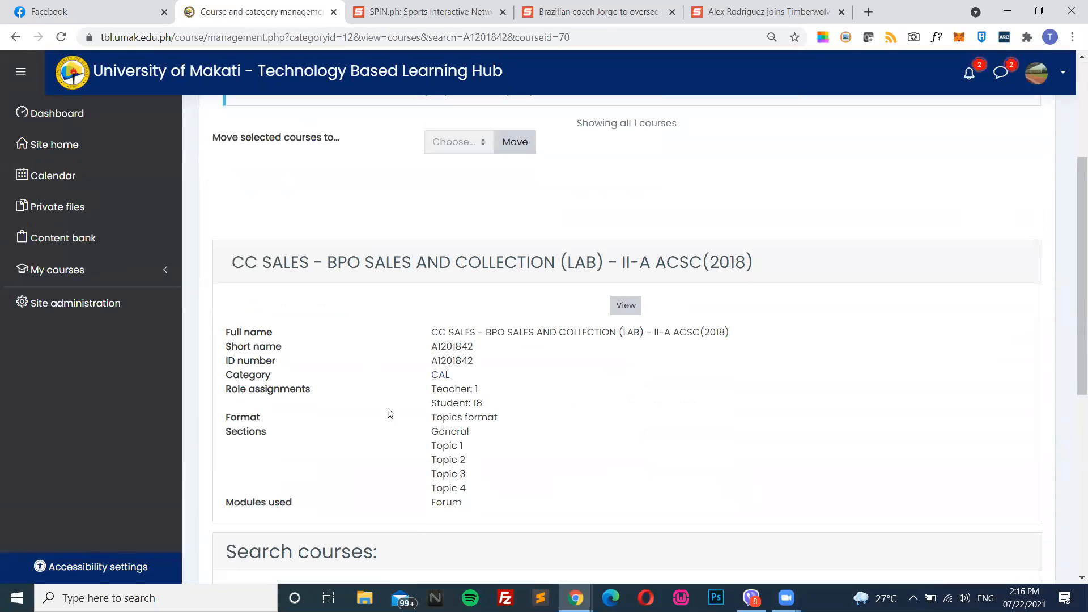
scroll(494, 474, down, 2)
scroll(489, 459, up, 1)
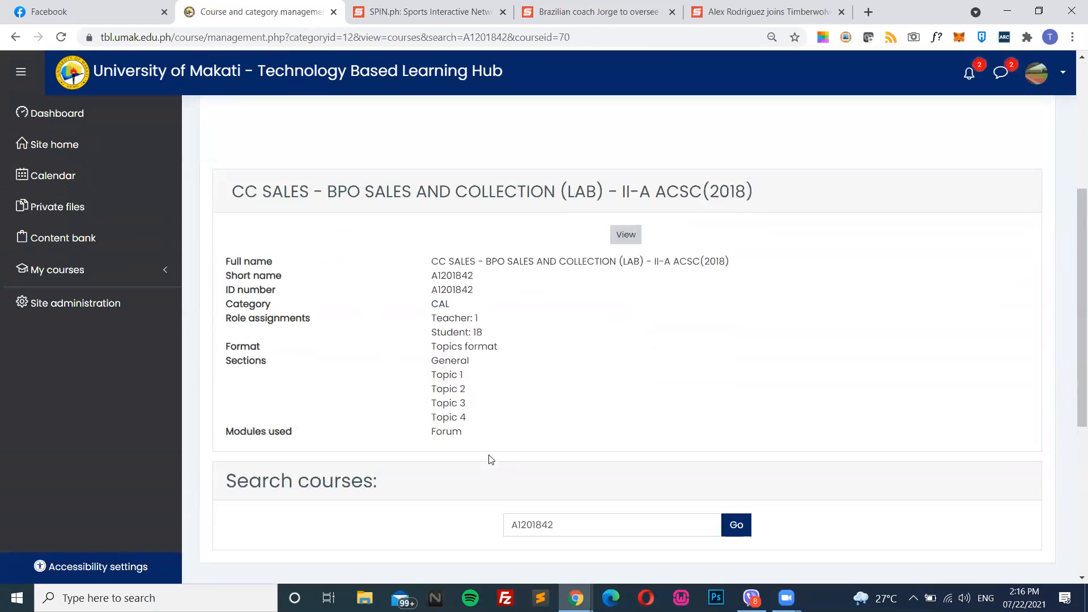
Return from the search results to the full course and category listing and look through the course categories
click(15, 37)
click(15, 37)
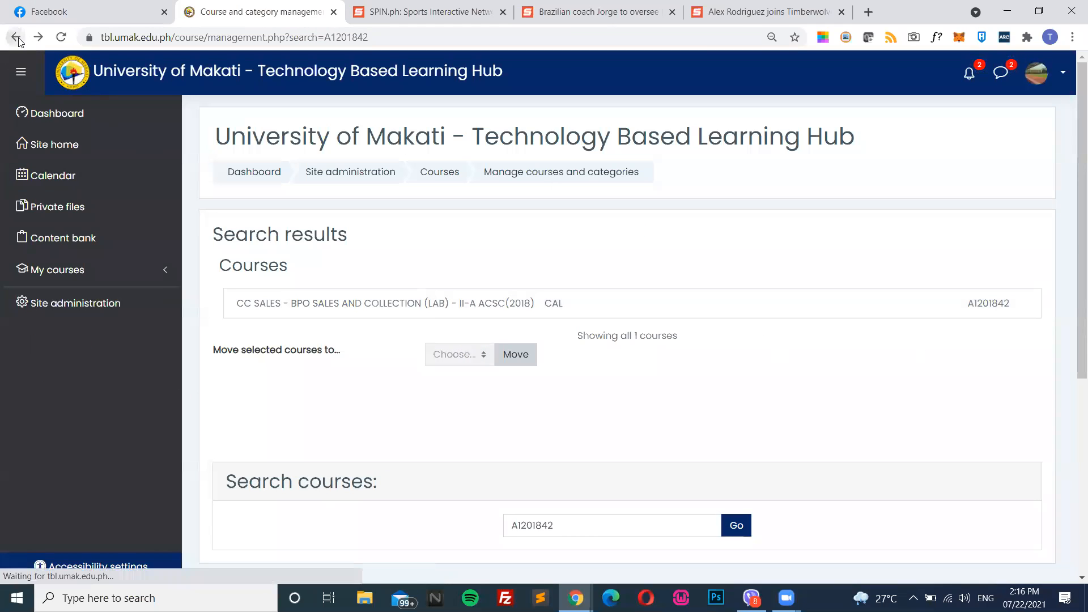
scroll(749, 344, up, 12)
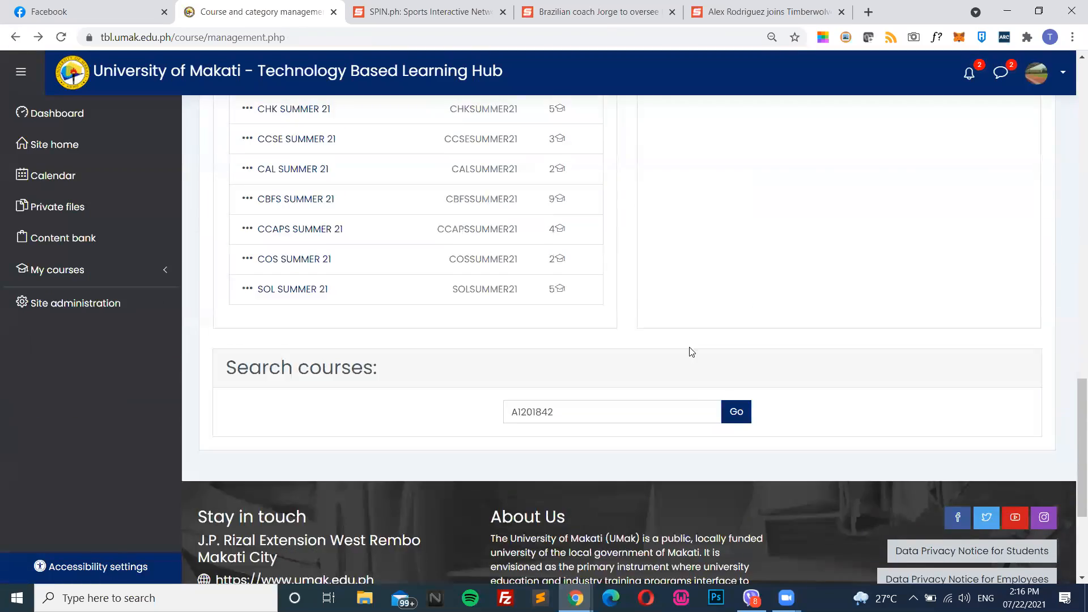
scroll(414, 286, up, 10)
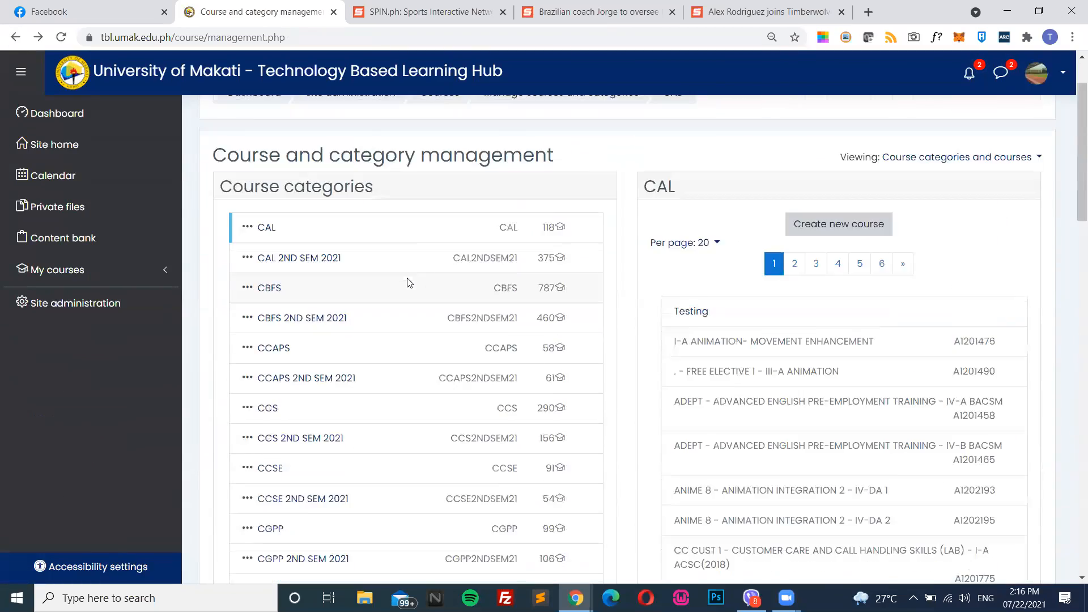
scroll(338, 326, down, 12)
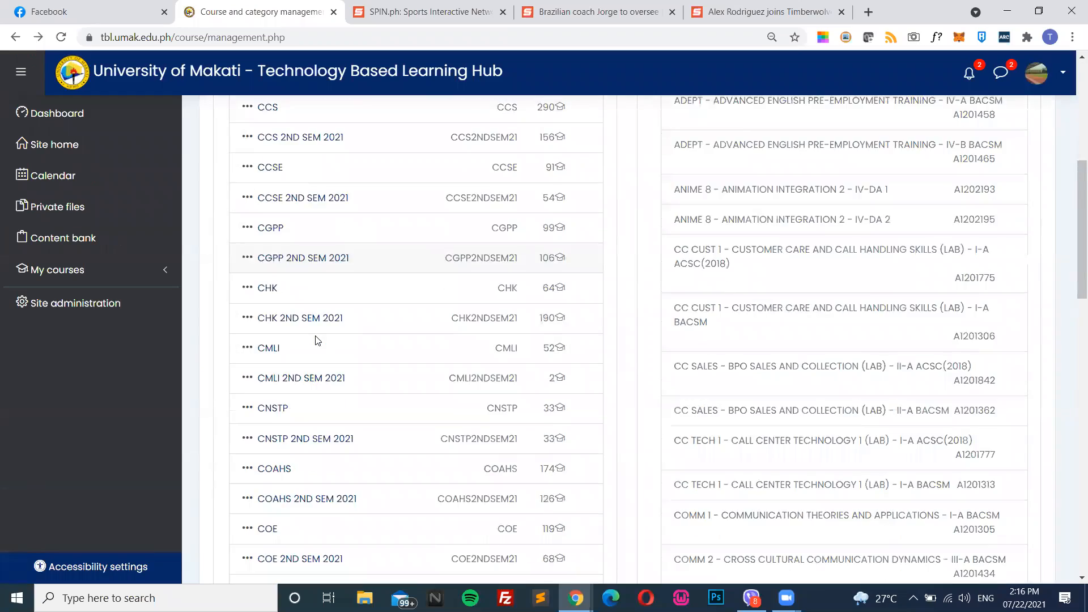
scroll(317, 340, up, 2)
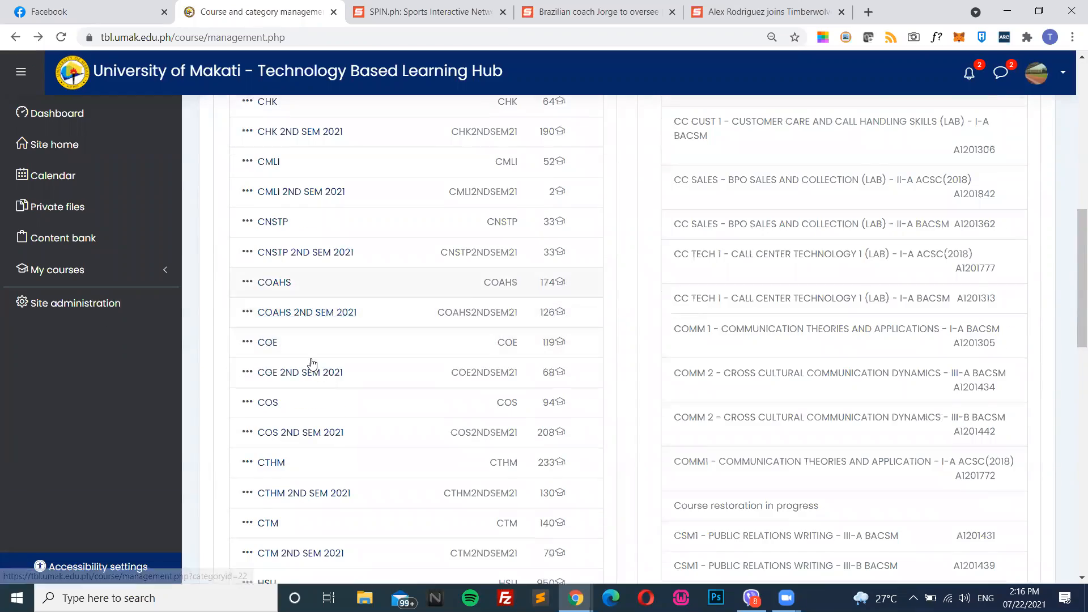
scroll(311, 363, down, 1)
scroll(283, 459, down, 5)
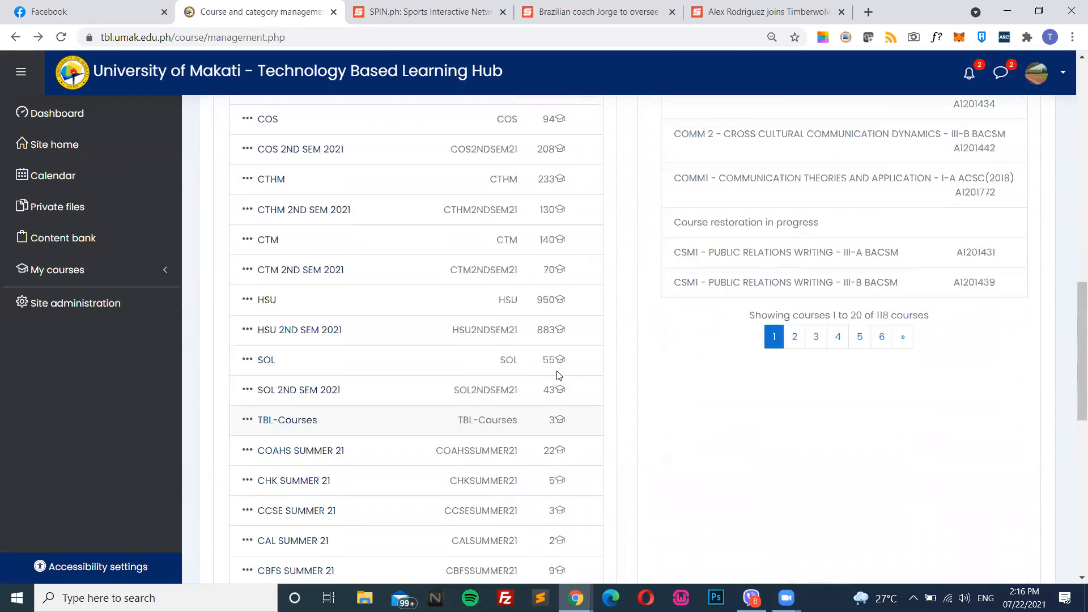
scroll(890, 454, up, 6)
scroll(889, 347, up, 12)
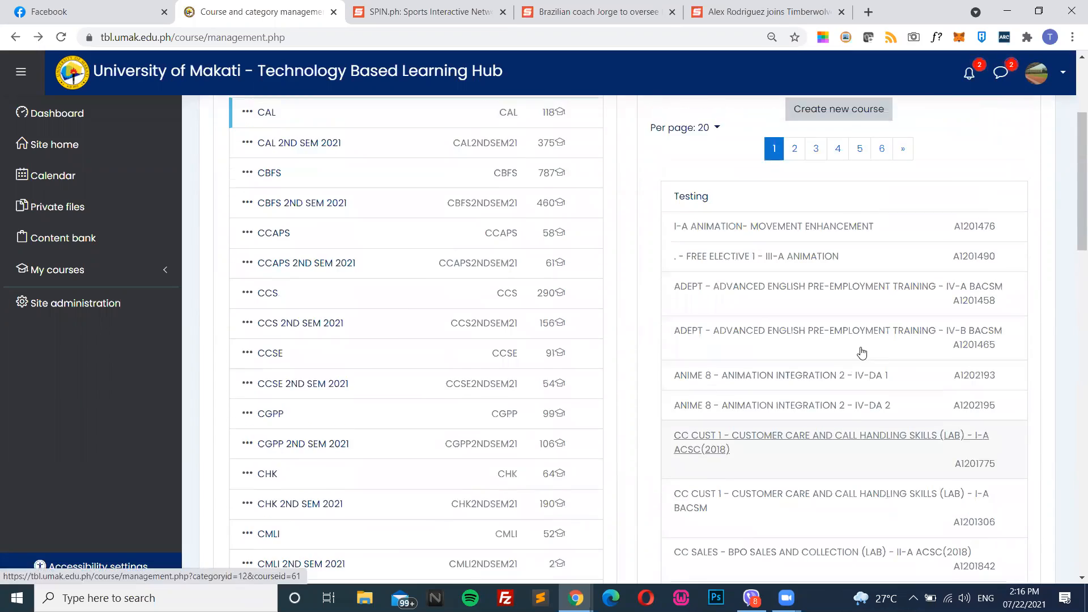
Go to page 5 of the CAL courses and copy the ID number of MMC-F3 - DIGITAL PHOTOGRAPHY - II-A FILM
click(860, 343)
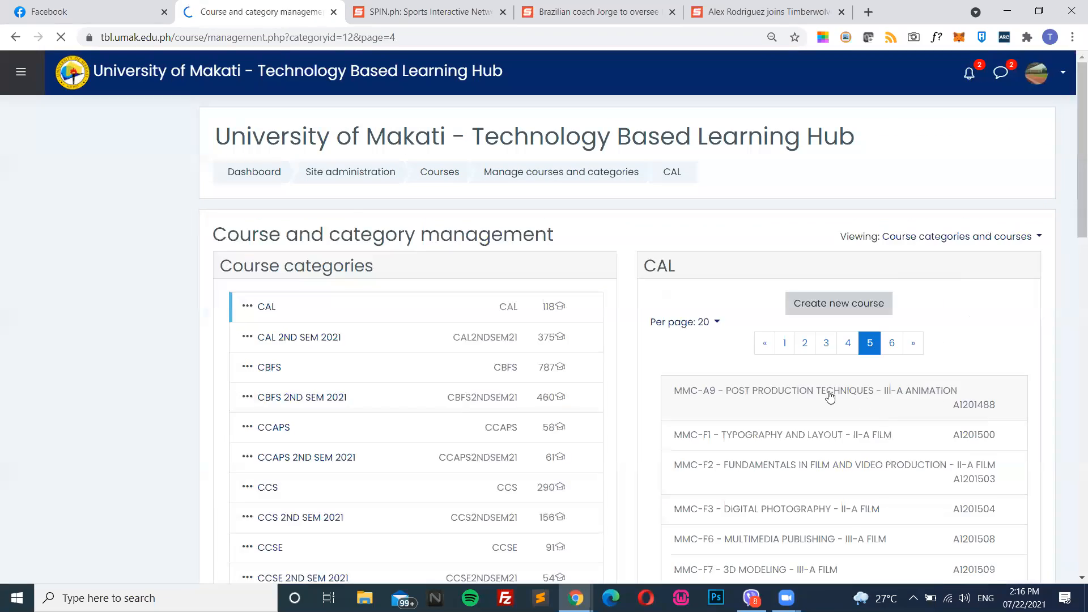
scroll(897, 336, down, 3)
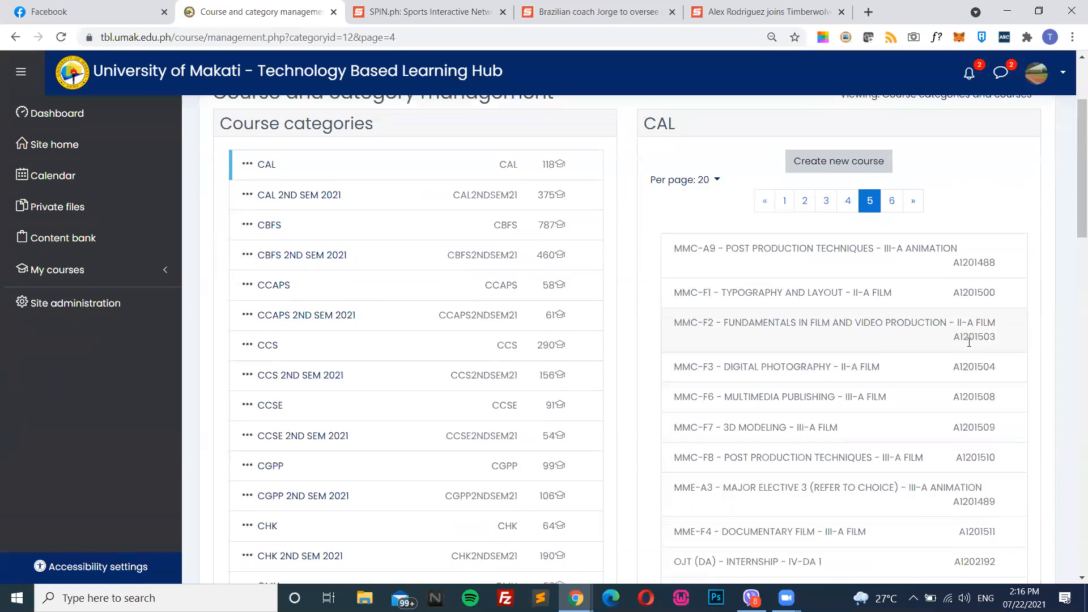
double_click(974, 367)
key(ctrl+c)
Search the courses for the copied ID number A1201504
scroll(444, 253, down, 15)
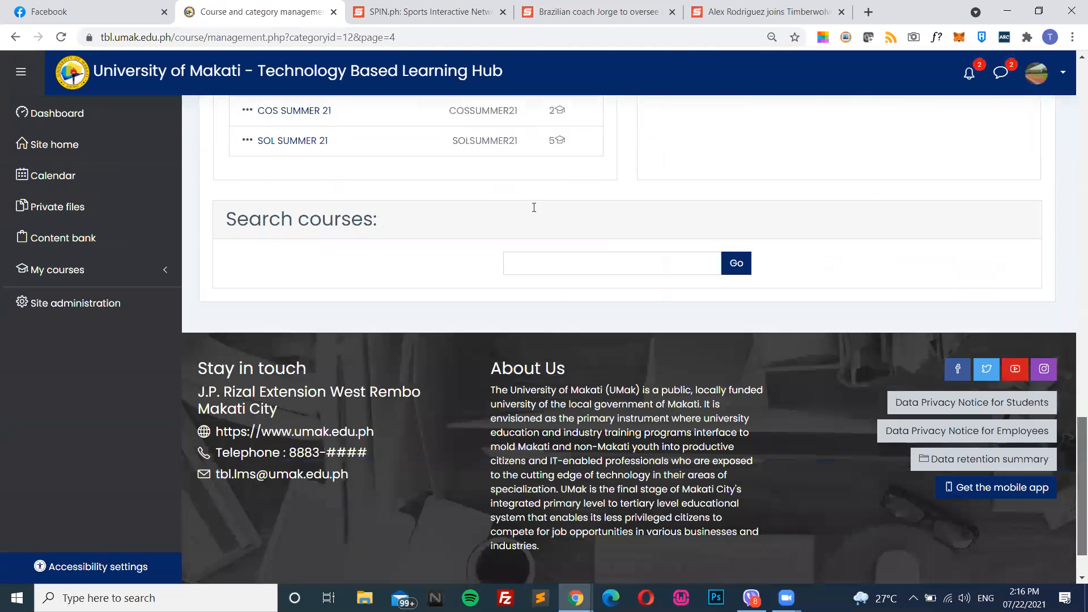
scroll(534, 207, down, 3)
click(510, 200)
key(ctrl+v)
click(737, 199)
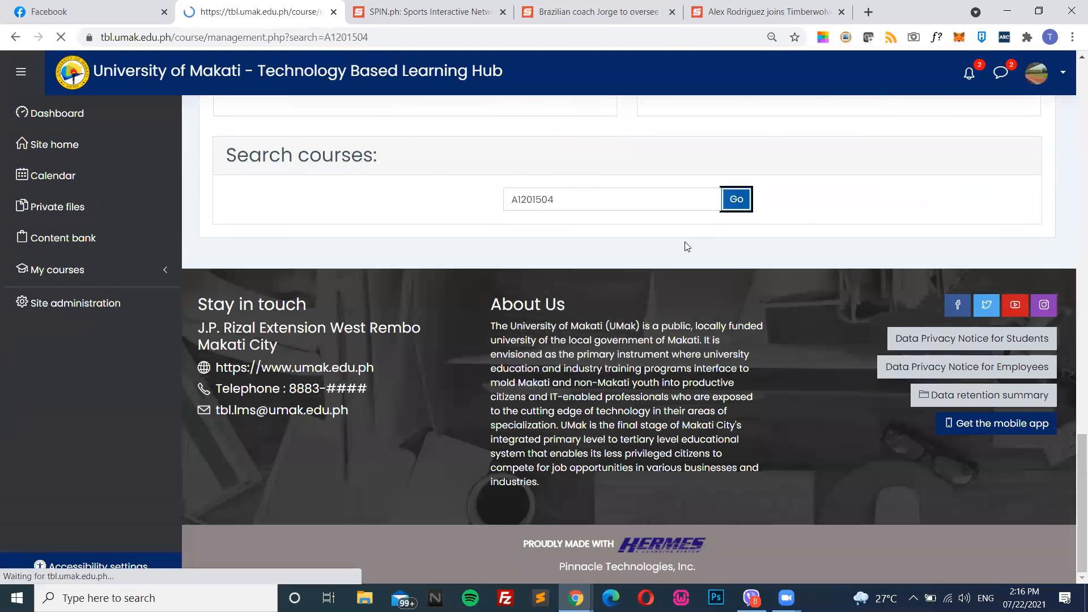
Open the details of the found MMC-F3 - DIGITAL PHOTOGRAPHY - II-A FILM course and review its role assignments and format
scroll(352, 236, down, 2)
click(353, 232)
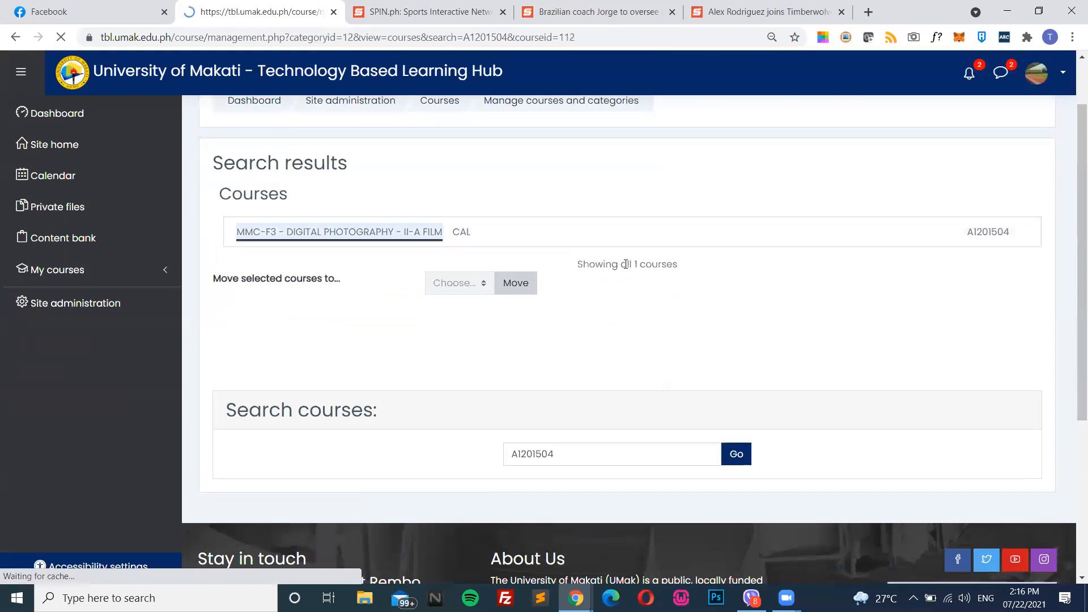
scroll(547, 323, down, 4)
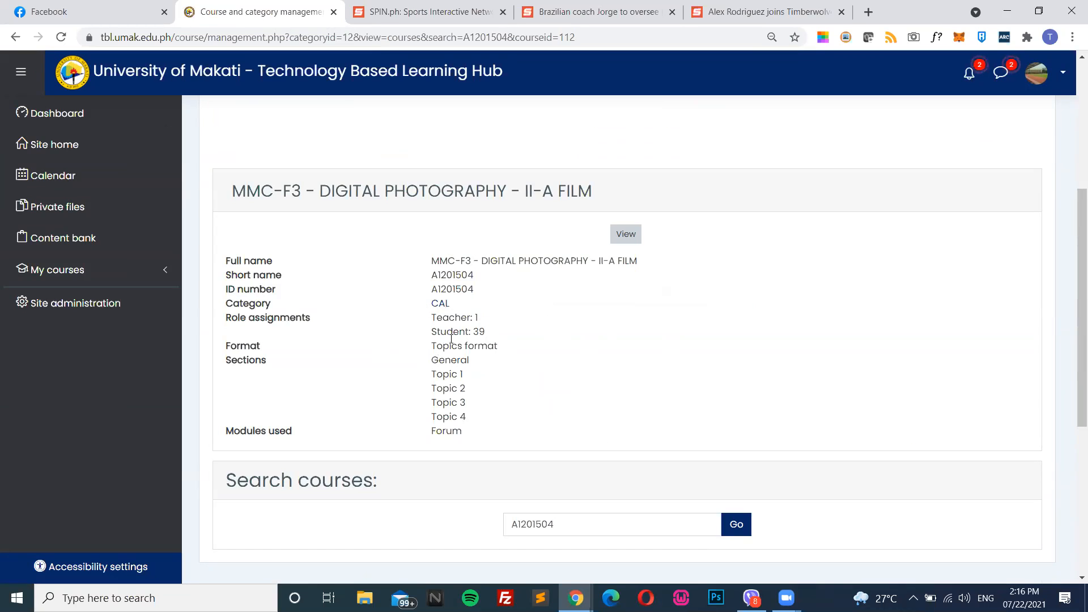
scroll(328, 304, up, 5)
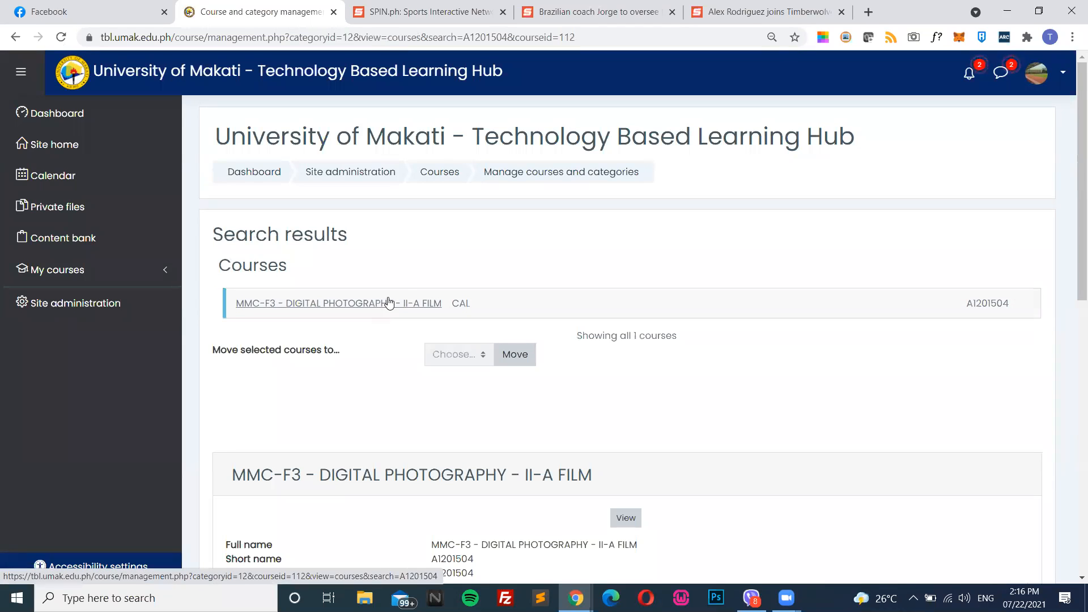
scroll(459, 378, down, 1)
scroll(460, 378, down, 4)
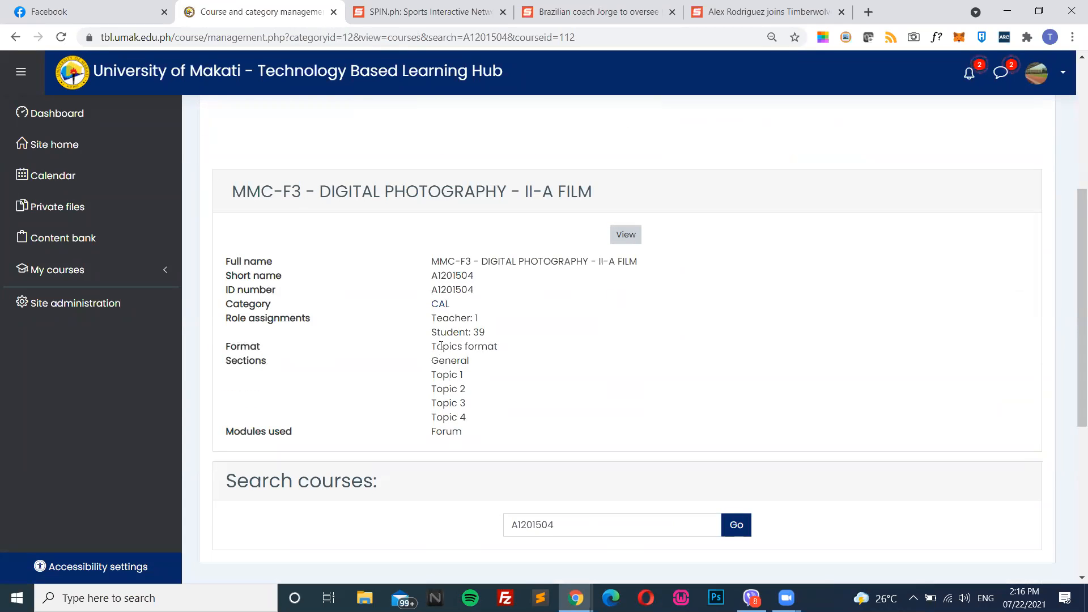
Examine the topics format and the section list, from General to Topic 4, in the digital photography course details
drag(432, 346, 475, 376)
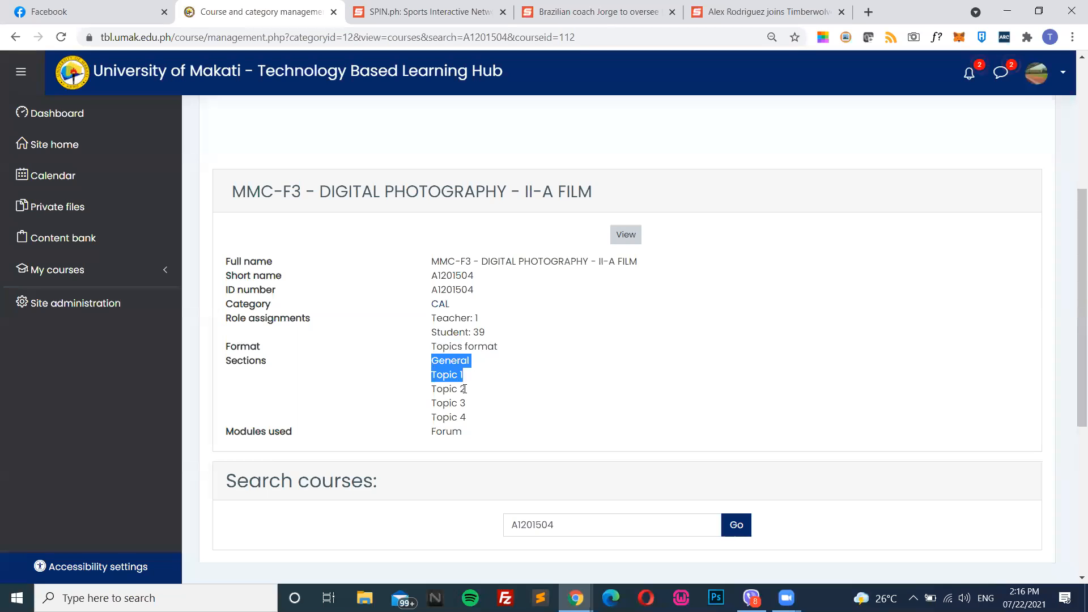
click(473, 418)
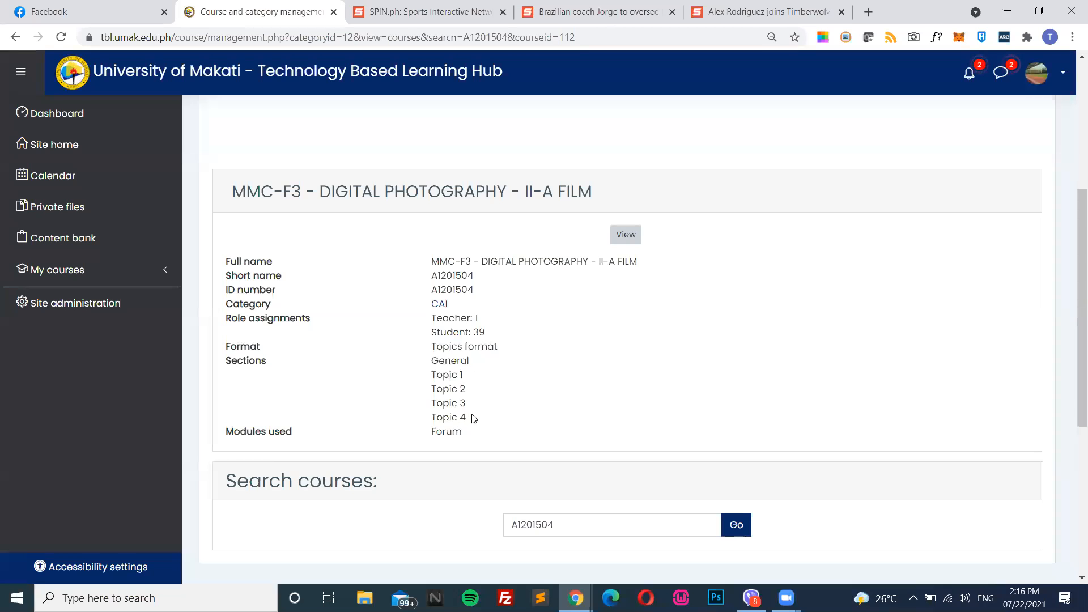
drag(467, 421, 436, 353)
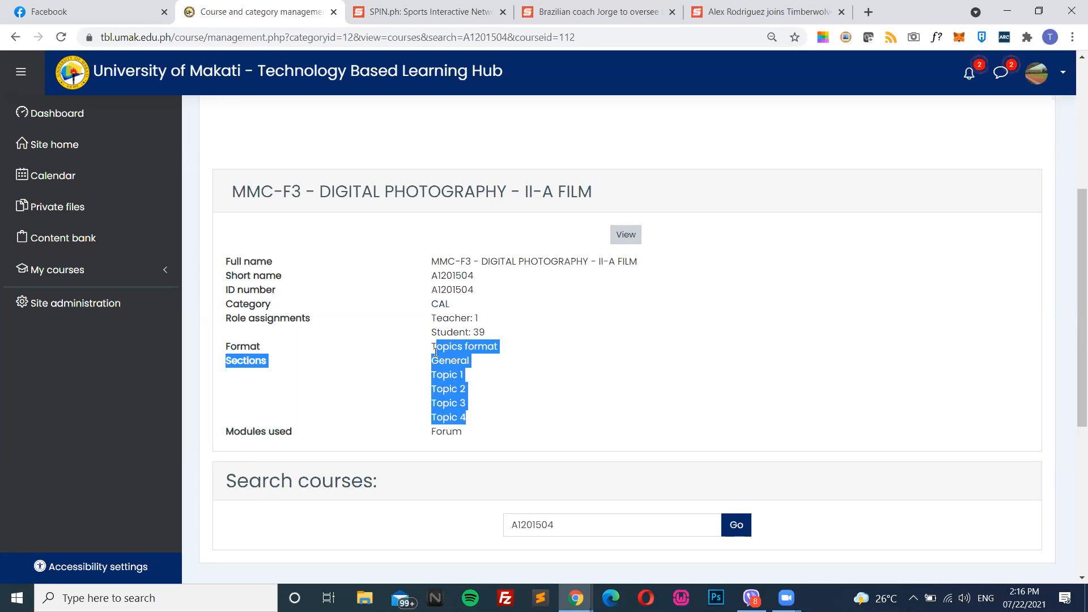
click(461, 369)
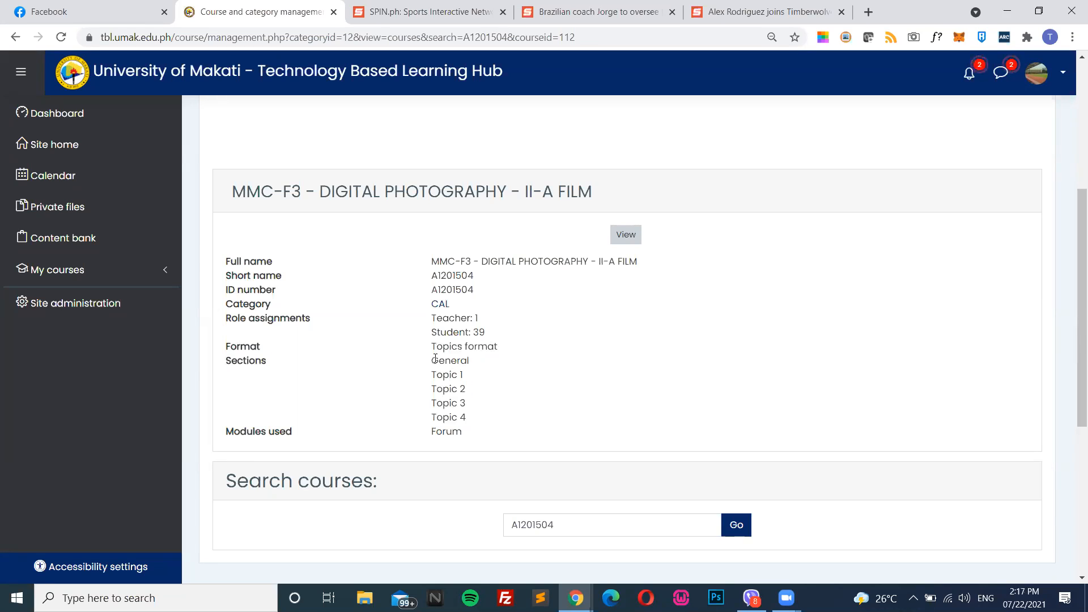
drag(432, 359, 475, 412)
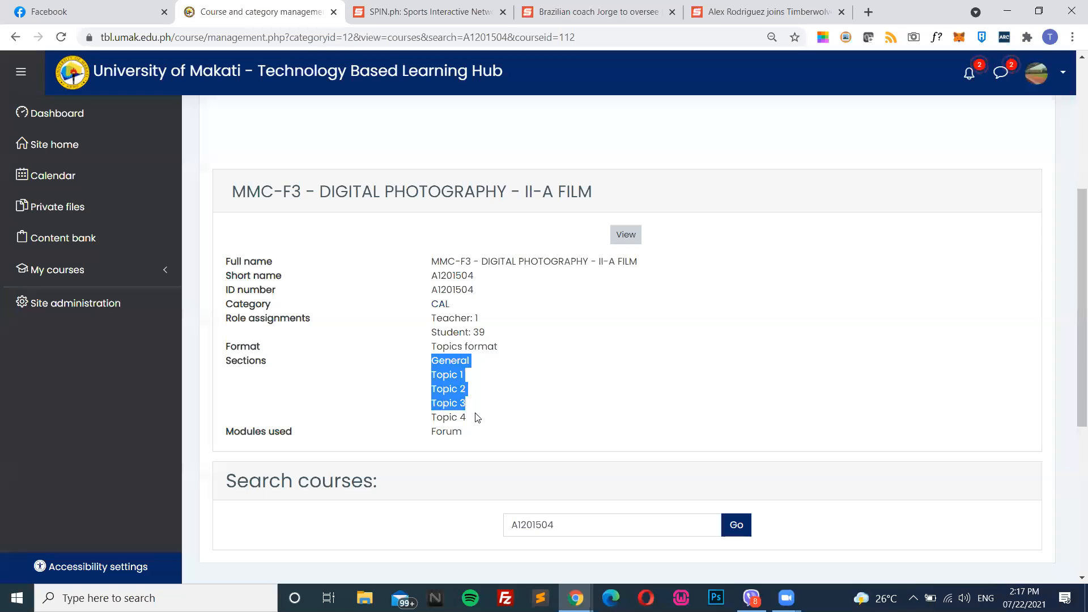
Go over the section entries General through Topic 4 once more in the digital photography course details
click(458, 424)
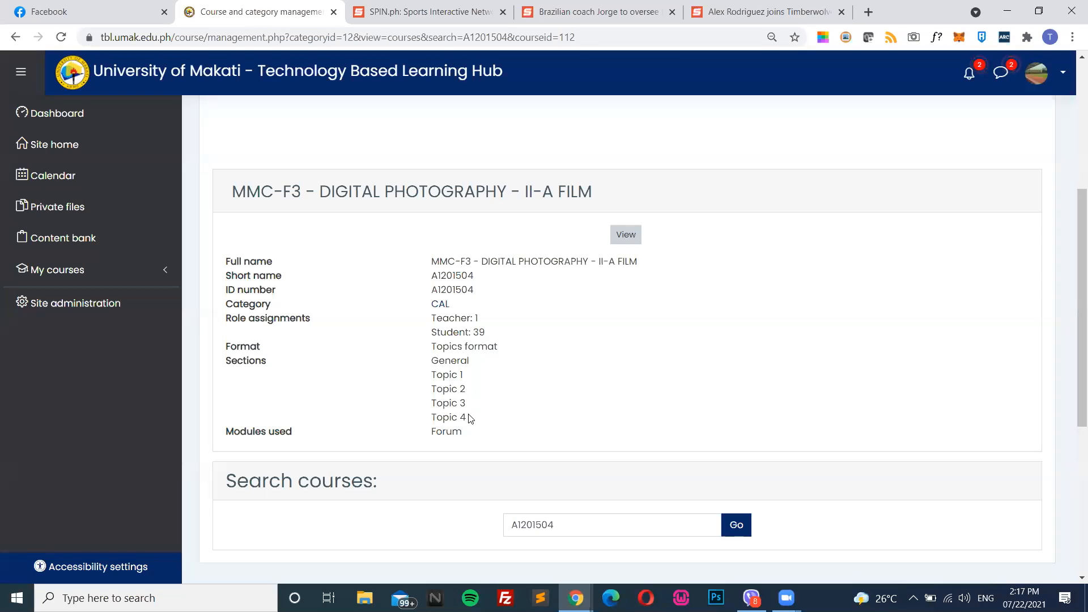
drag(468, 420, 428, 365)
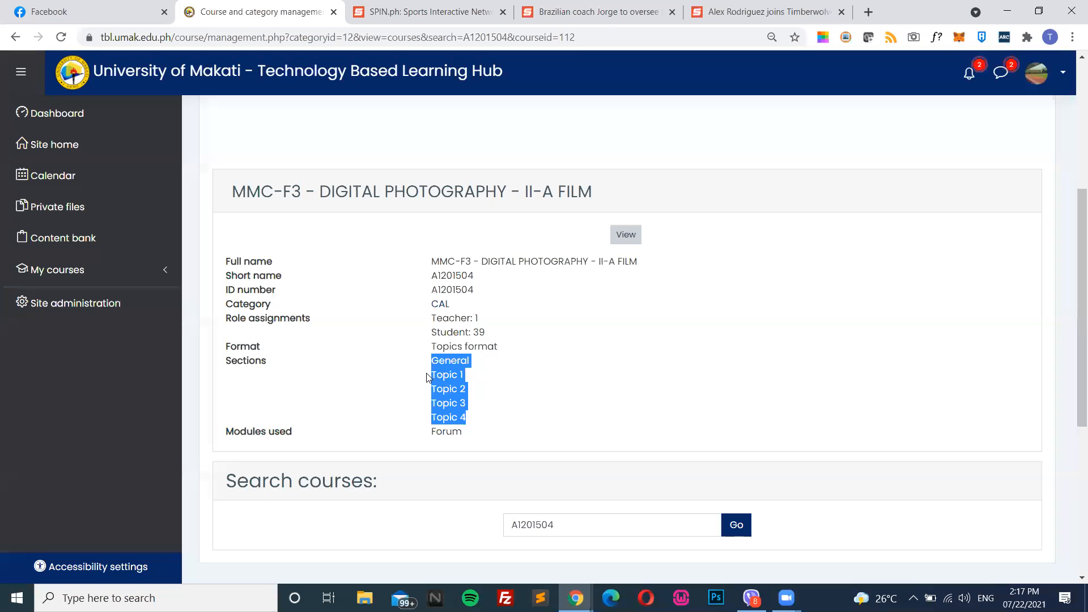
click(500, 396)
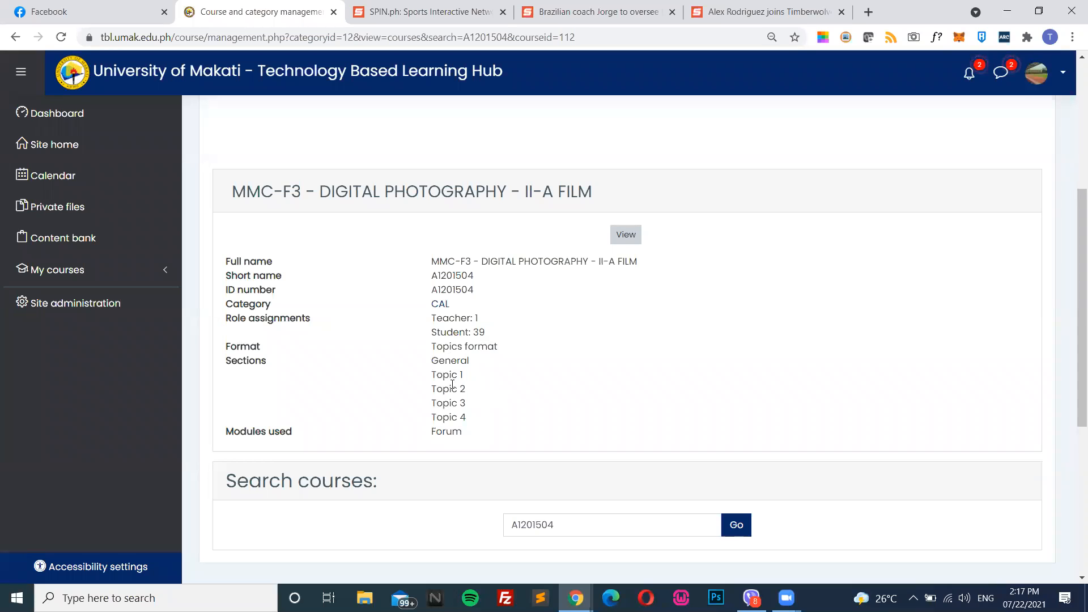
drag(429, 362, 475, 423)
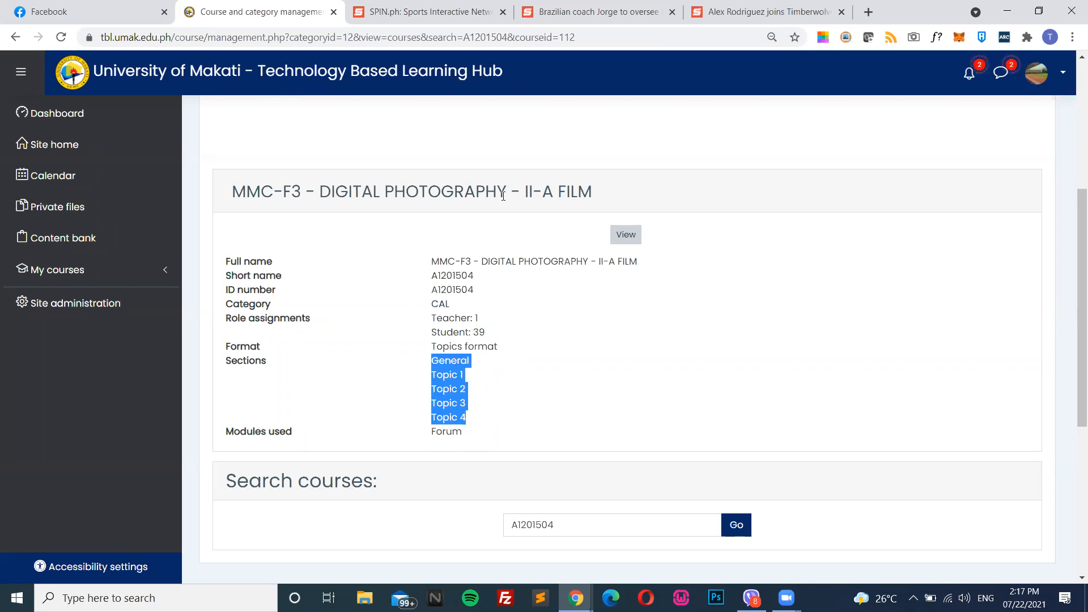
View the MMC-F3 - DIGITAL PHOTOGRAPHY - II-A FILM course page, look over its topic sections, and return to the course details
click(626, 234)
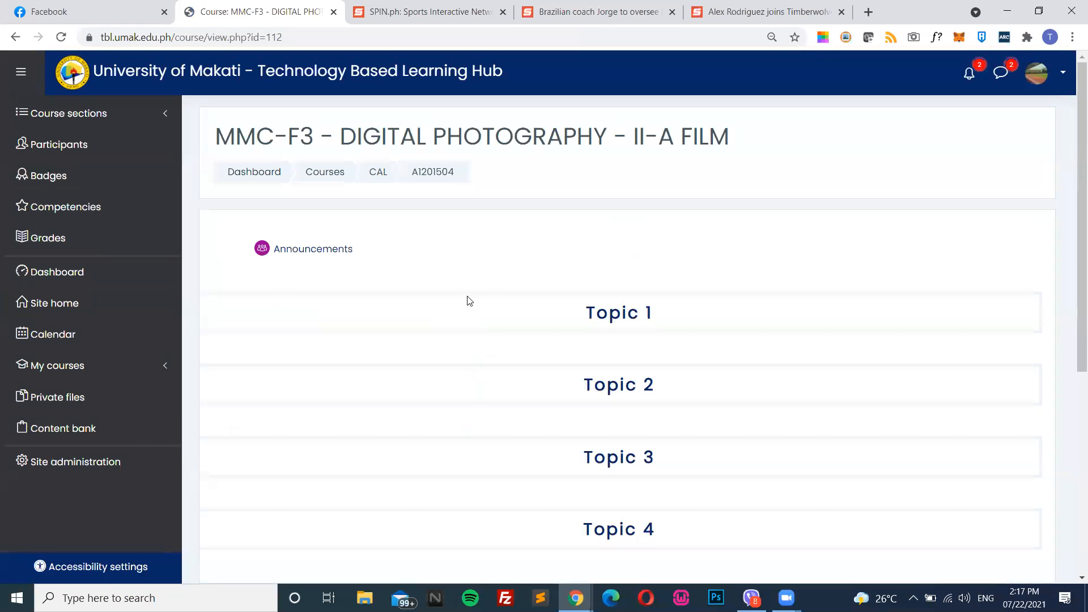
scroll(457, 338, down, 5)
scroll(457, 343, up, 4)
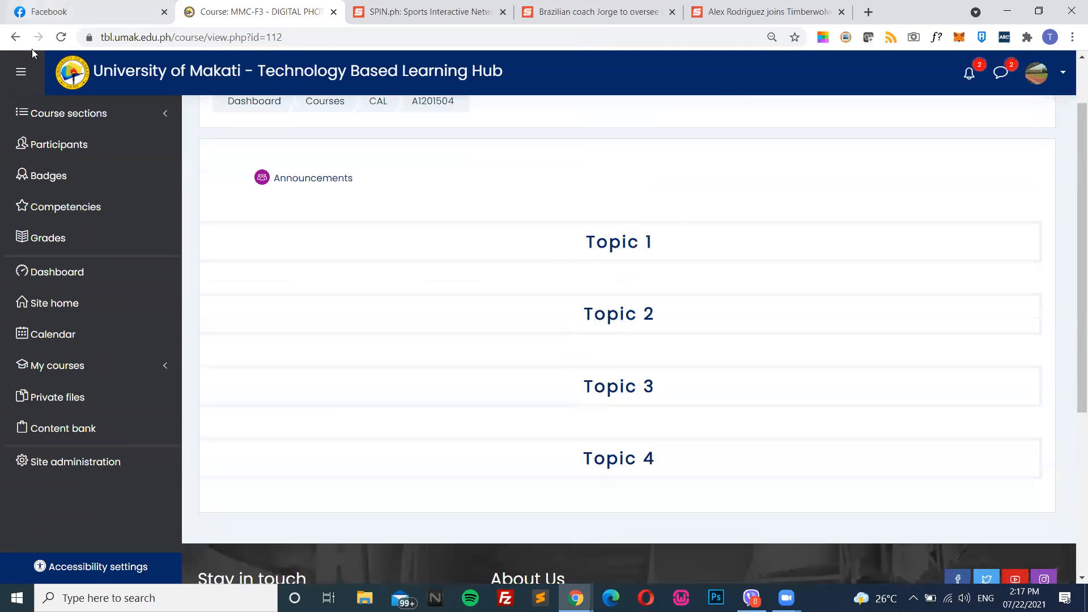
click(15, 37)
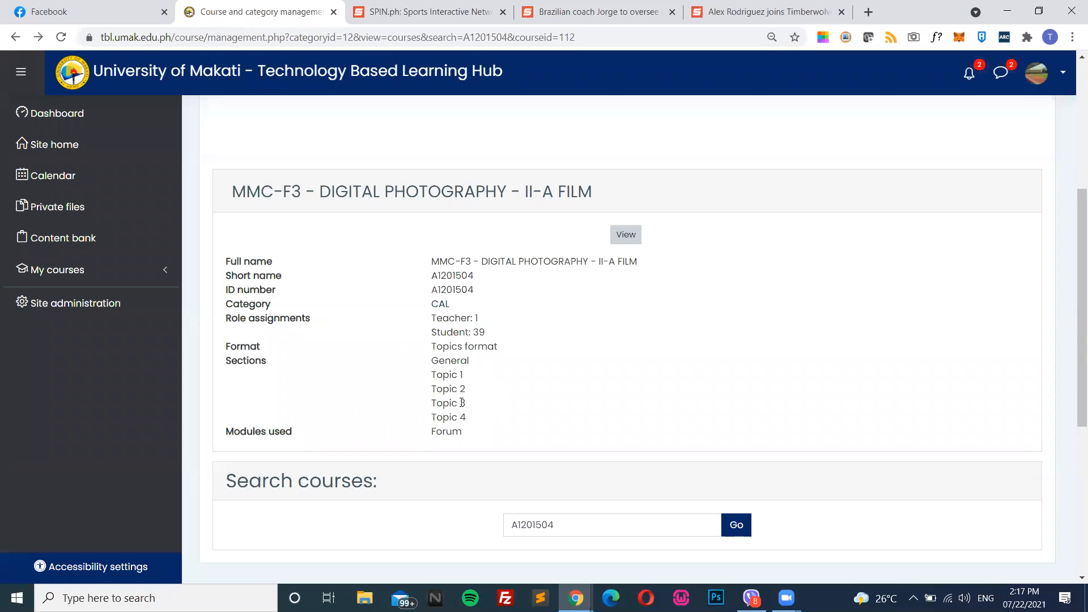
Go back to course and category management and open the CCS 2ND SEM 2021 category
click(110, 312)
click(395, 355)
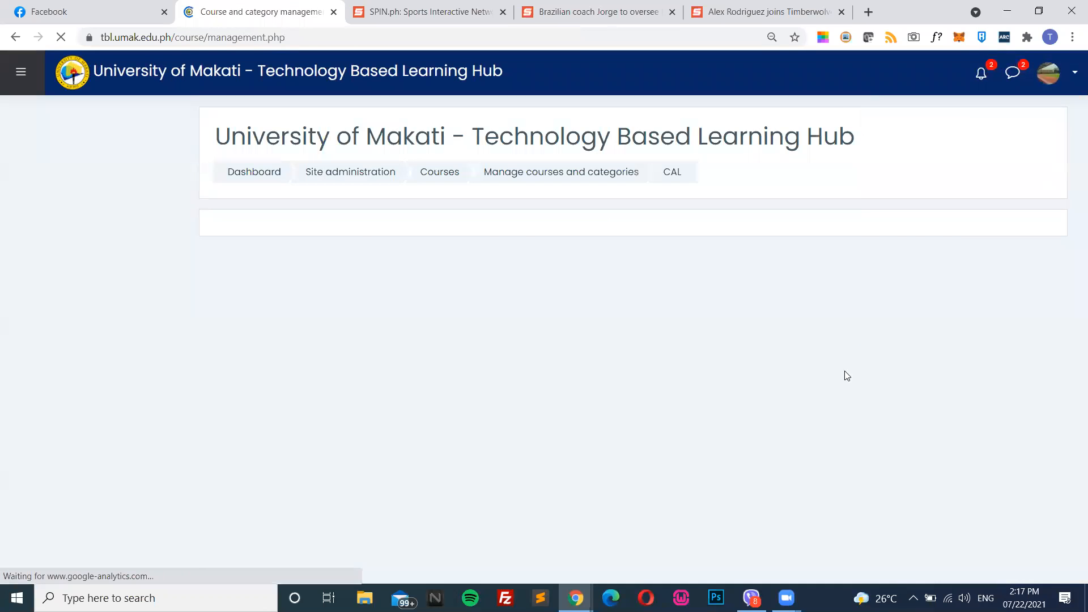
scroll(427, 323, down, 10)
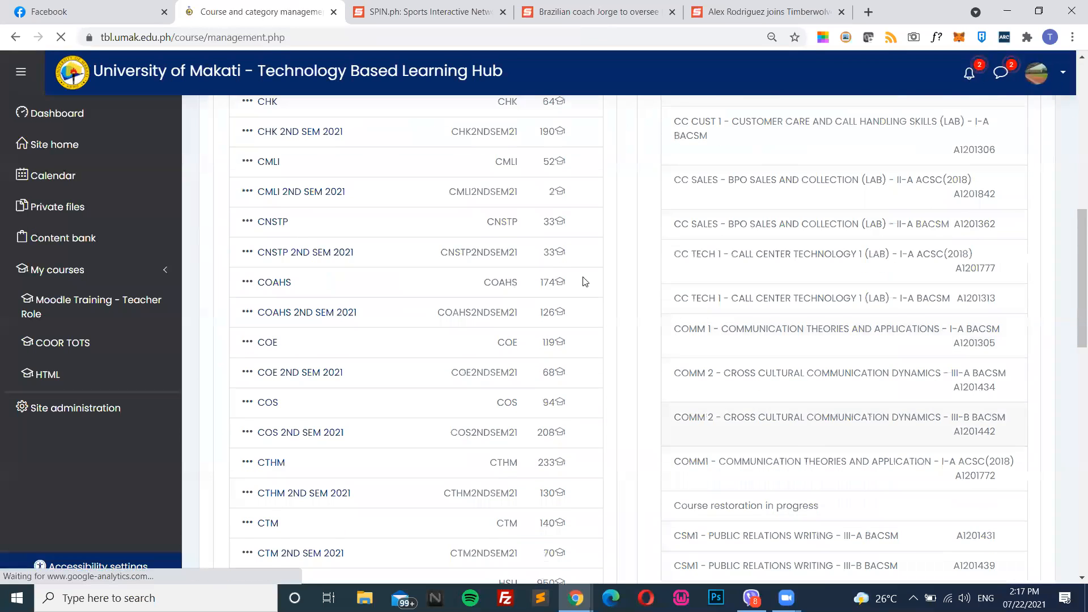
scroll(583, 282, down, 8)
scroll(369, 282, up, 7)
scroll(318, 242, up, 5)
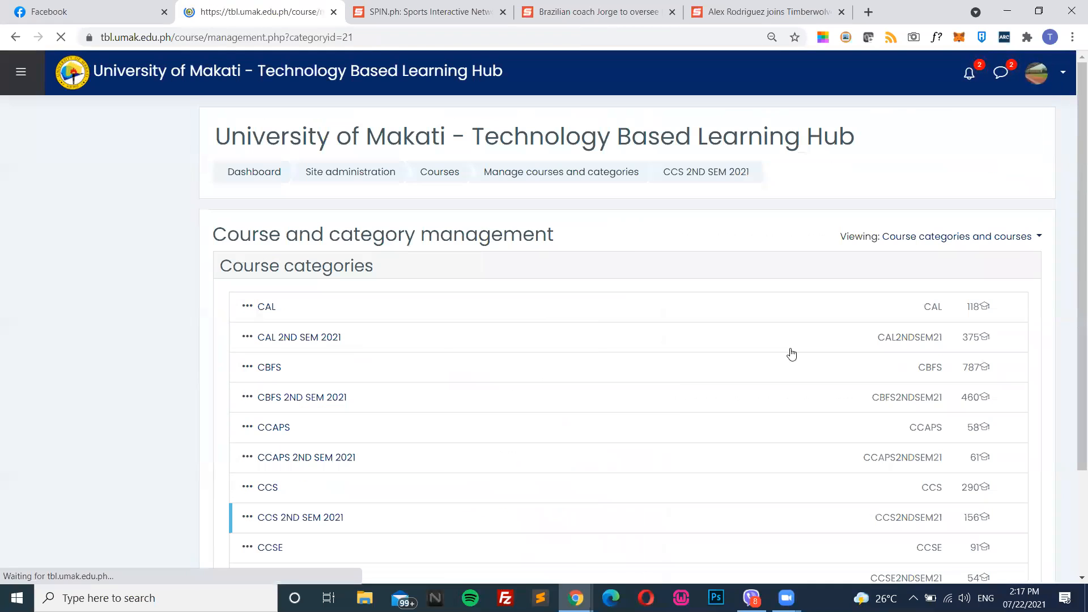
Find SWITCHING AND ROUTING - II-A NETAD among the CCS 2ND SEM 2021 courses and copy its ID number
scroll(846, 326, down, 3)
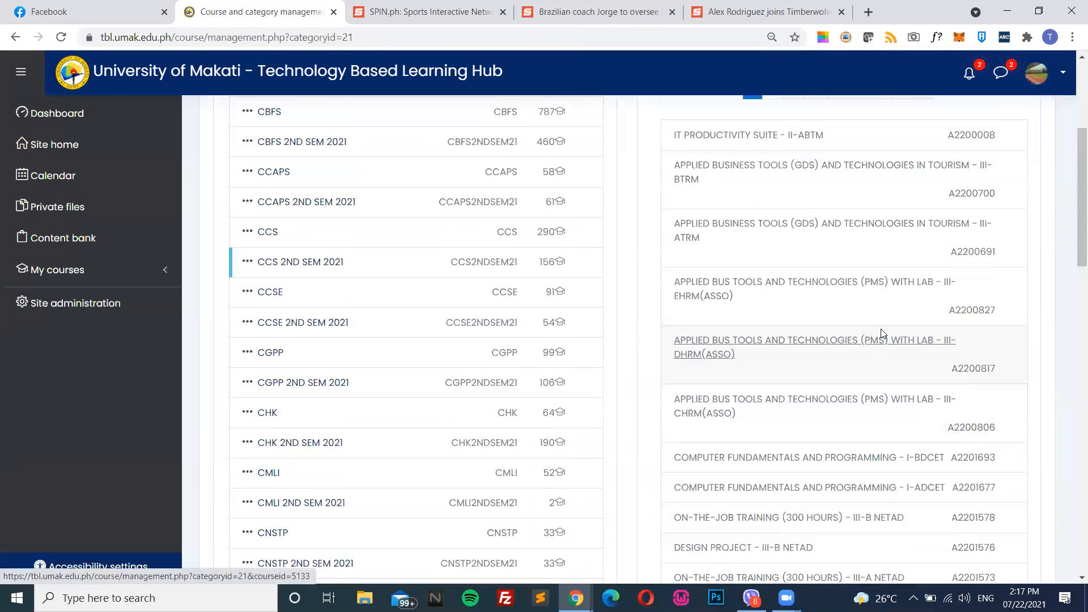
scroll(964, 323, down, 3)
scroll(992, 297, down, 8)
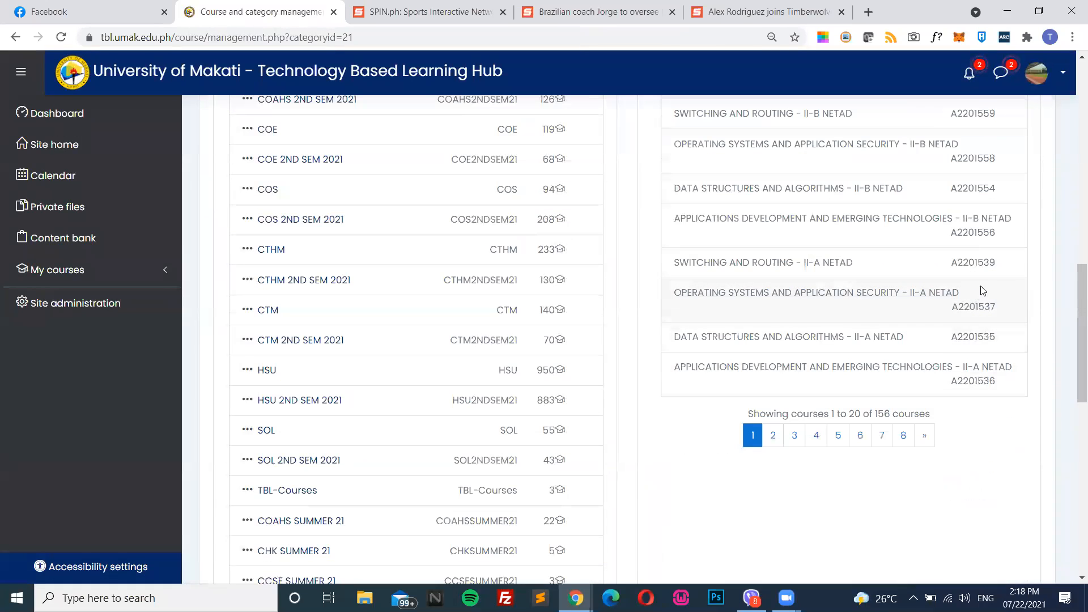
drag(997, 262, 947, 262)
key(ctrl+c)
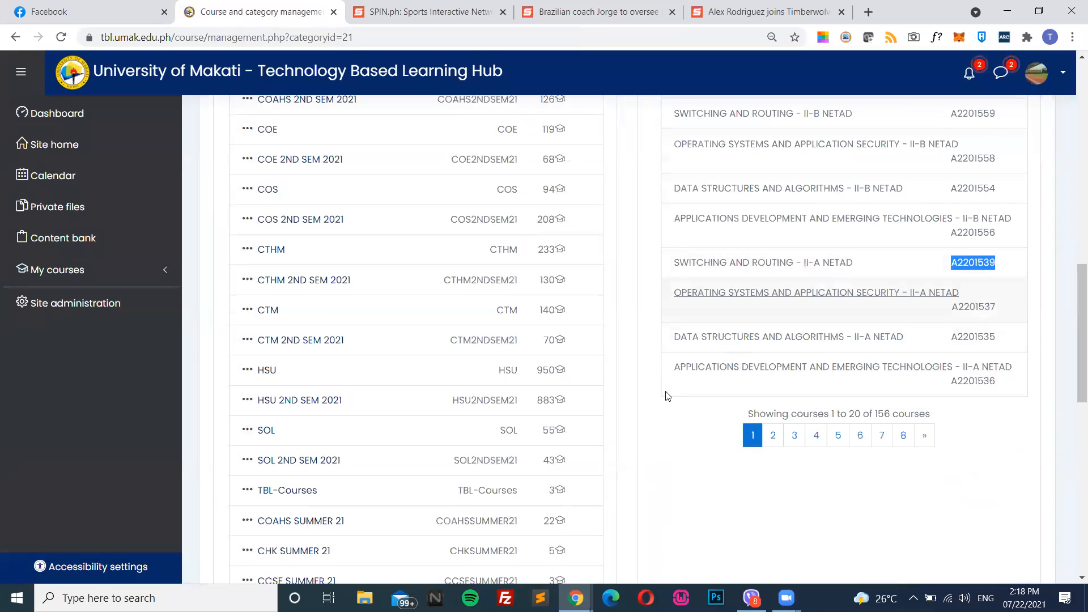
Search the courses for the copied ID number A2201539
scroll(624, 340, down, 5)
scroll(519, 247, down, 1)
scroll(737, 272, down, 3)
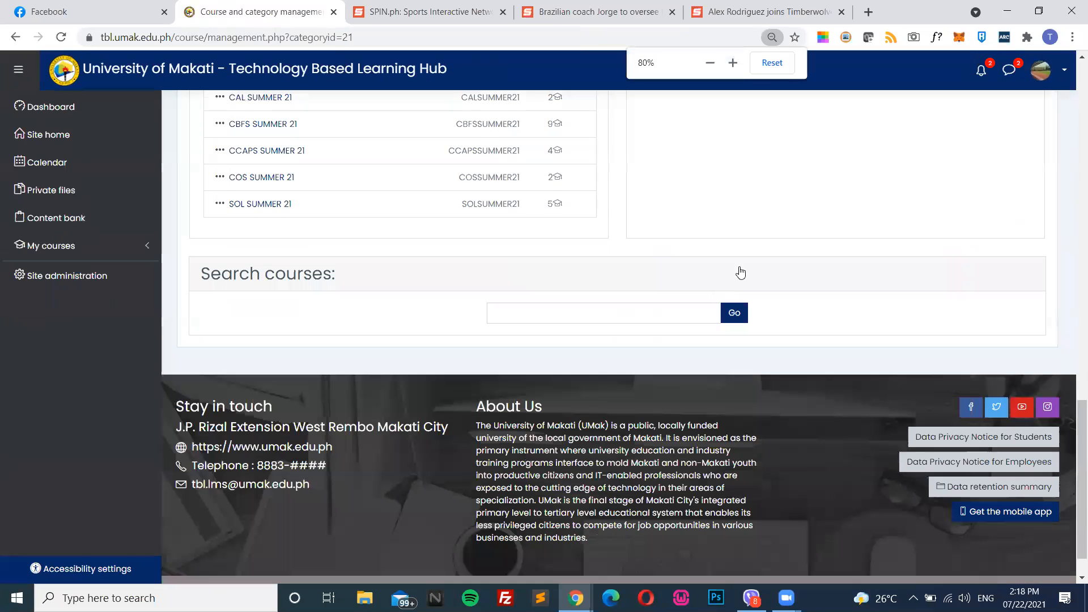
click(655, 268)
key(ctrl+v)
key(Return)
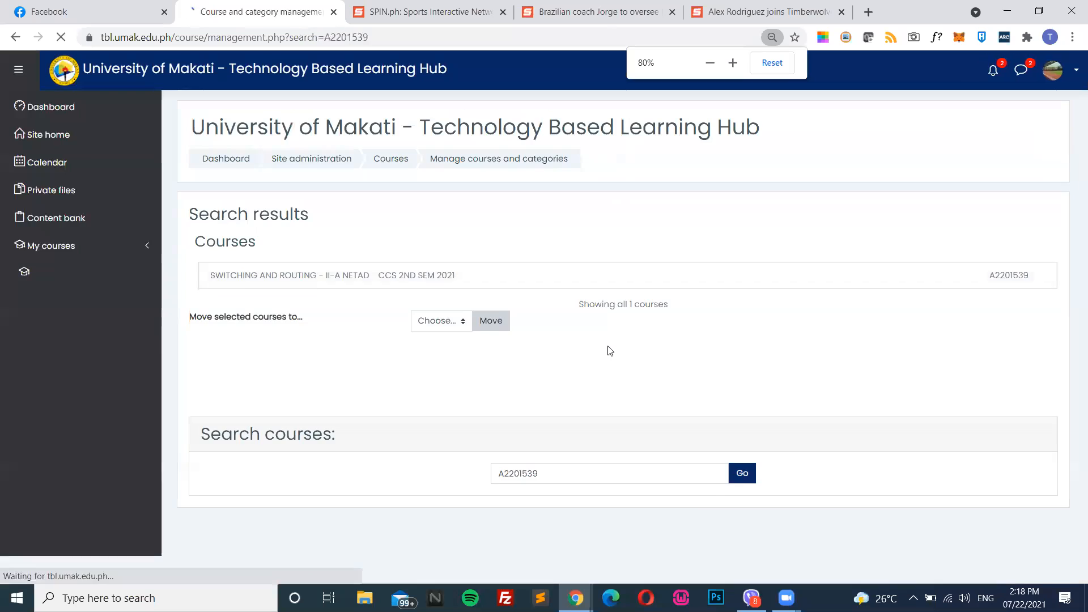
Open the details of the found SWITCHING AND ROUTING - II-A NETAD course and look through its general information, sections and modules
scroll(610, 350, down, 3)
scroll(426, 263, up, 3)
click(351, 276)
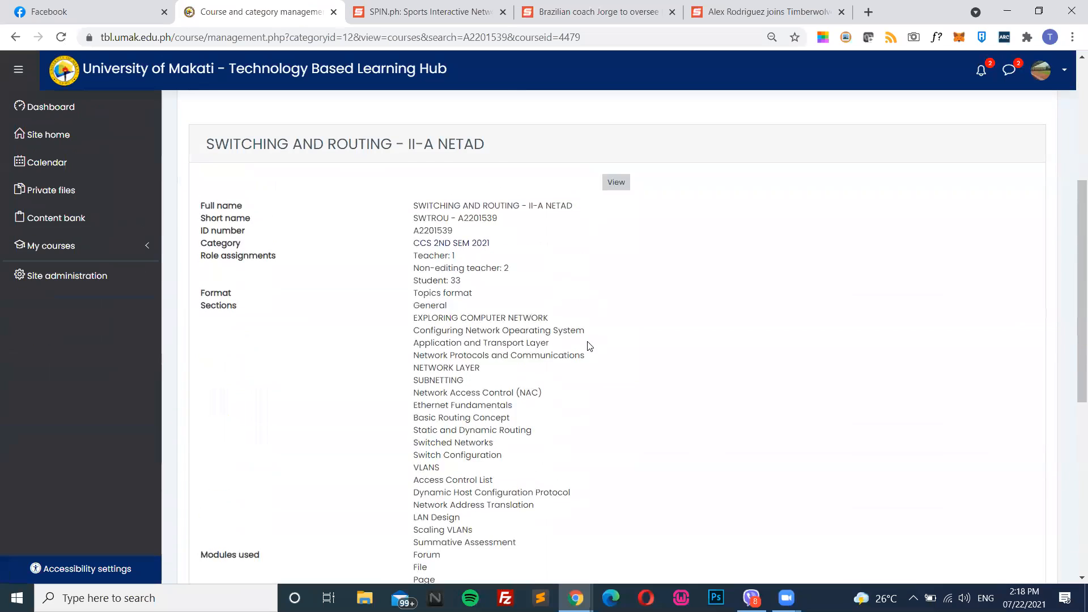
scroll(592, 351, down, 1)
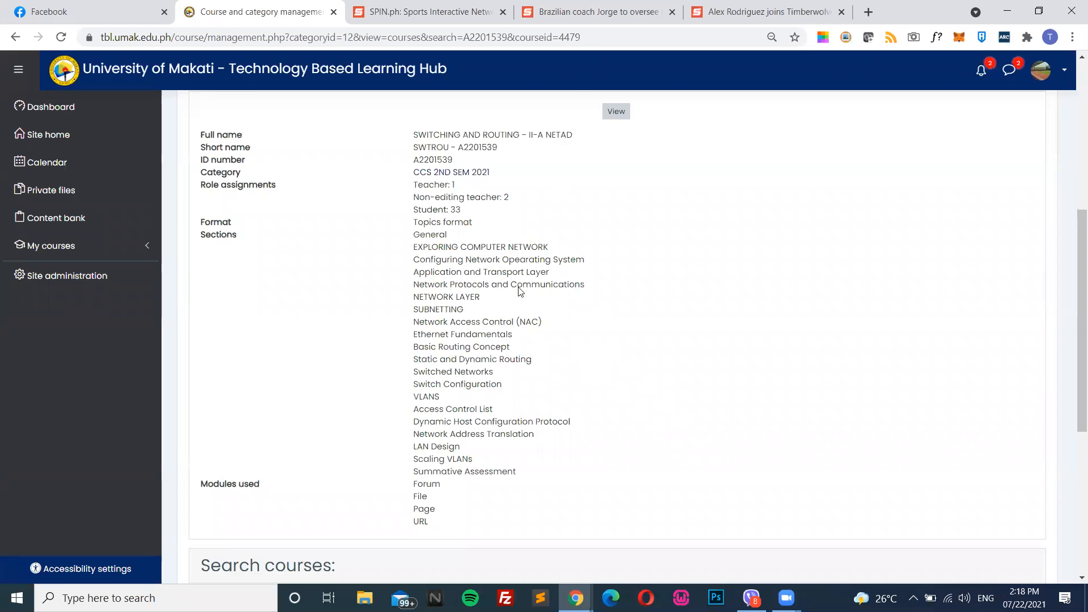
scroll(520, 291, up, 6)
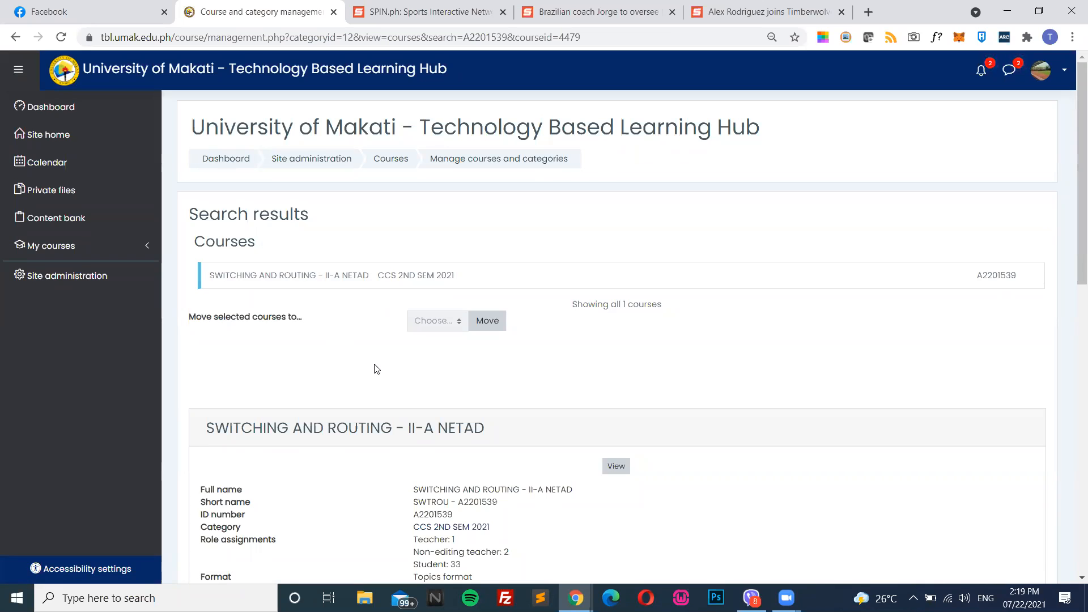
scroll(411, 391, down, 8)
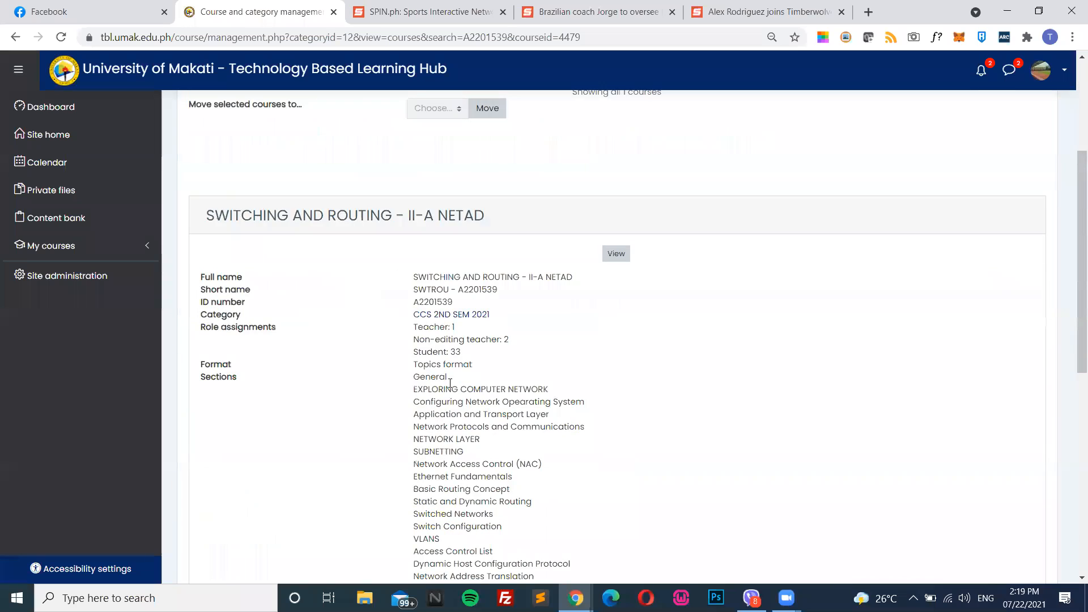
scroll(427, 235, up, 1)
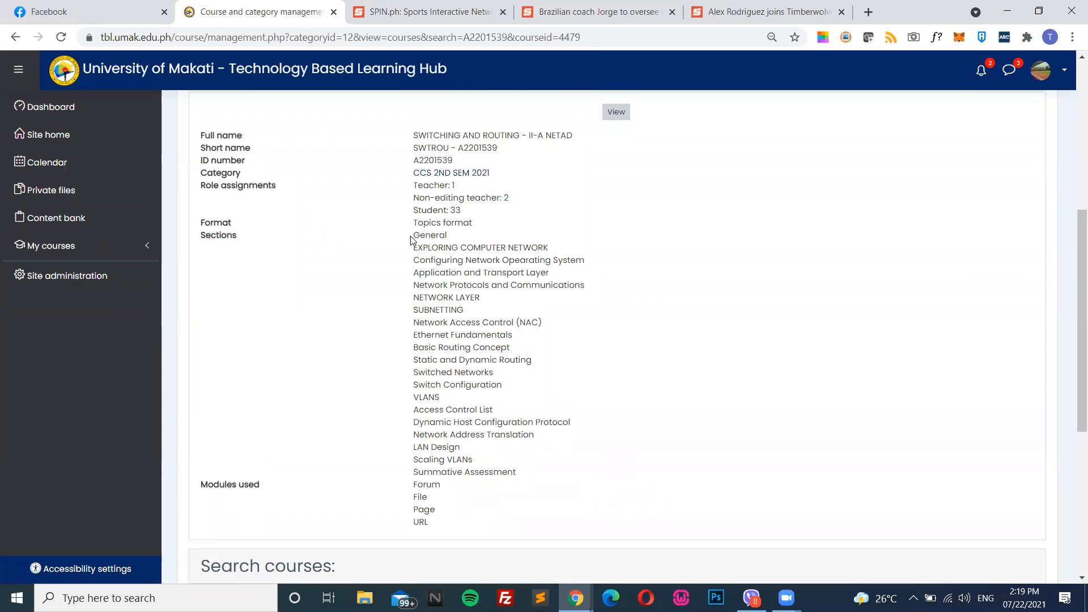
Examine the named sections from EXPLORING COMPUTER NETWORK to Summative Assessment in the Switching and Routing course details
drag(416, 247, 478, 472)
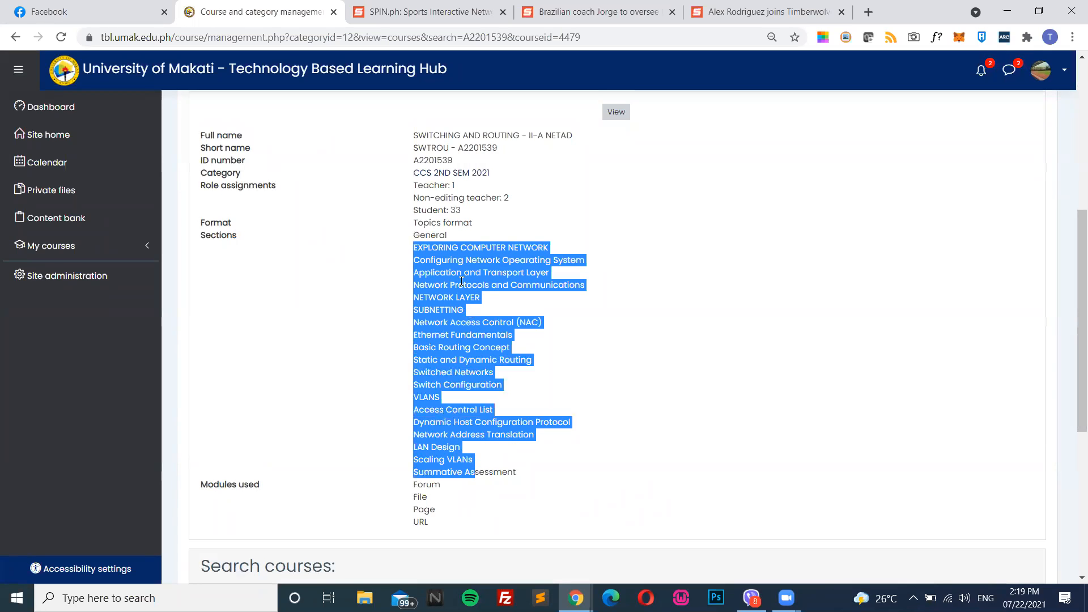
click(489, 289)
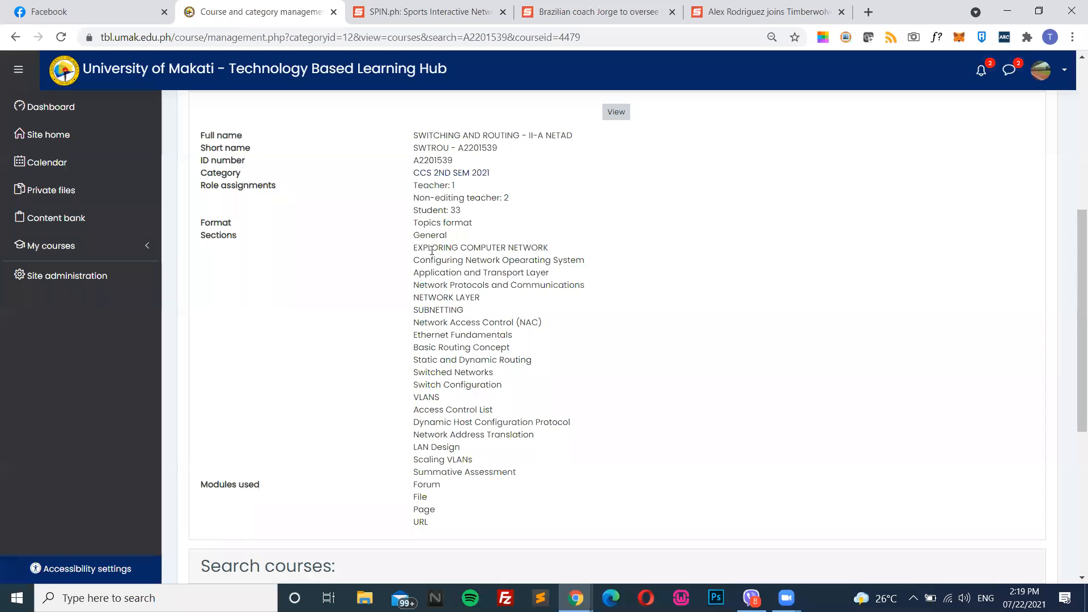
drag(415, 245, 469, 470)
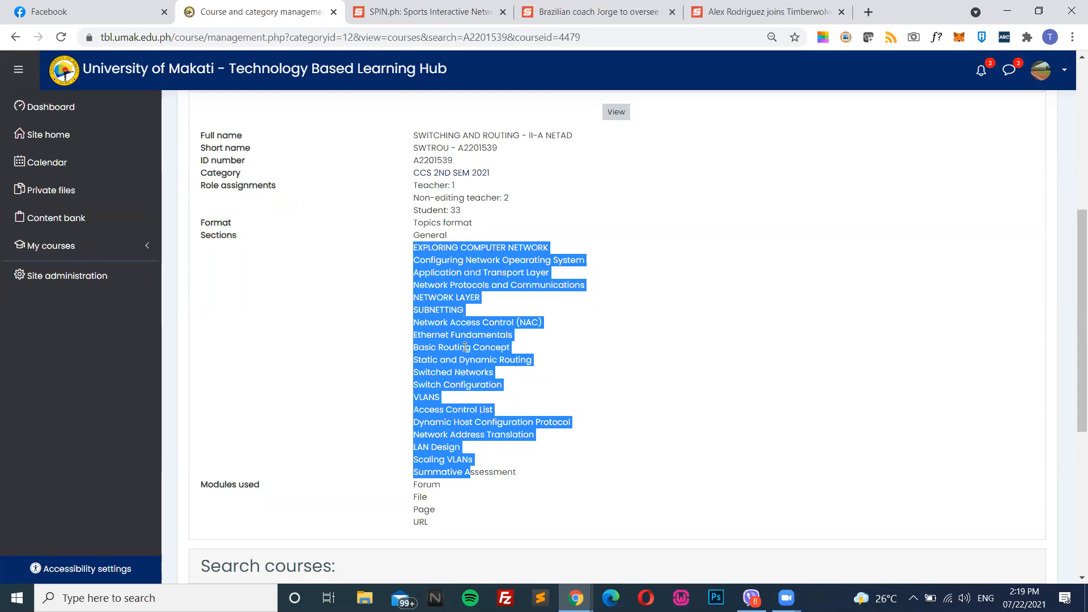
scroll(409, 430, down, 1)
click(383, 437)
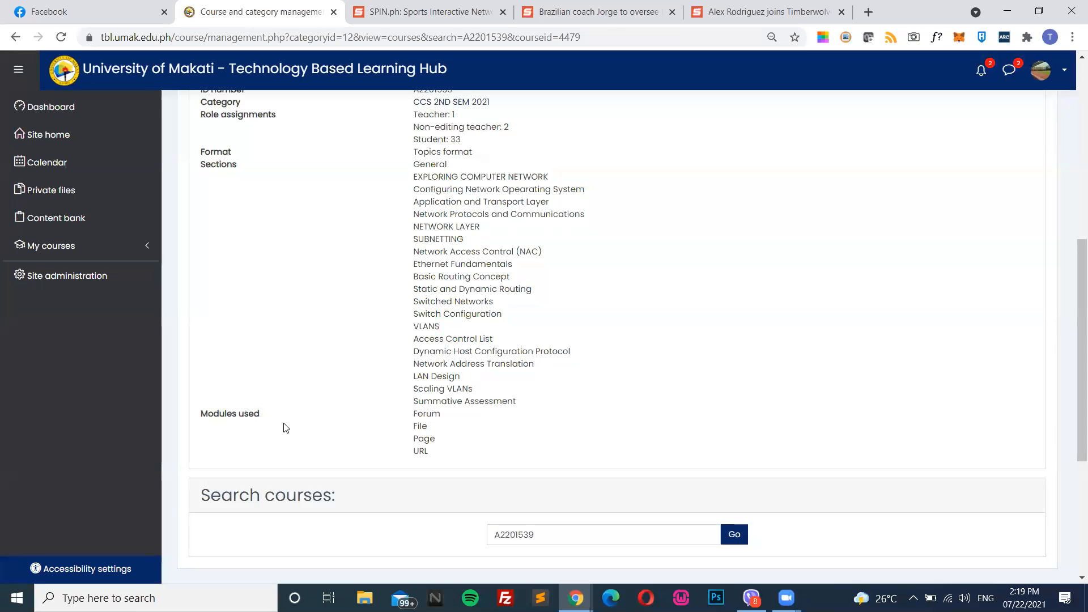
Review the Forum, File and Page entries among the modules used in the Switching and Routing course
double_click(425, 414)
double_click(423, 426)
double_click(420, 439)
View the SWITCHING AND ROUTING - II-A NETAD course page, browse its topics and learning materials, and return to the course details
scroll(436, 448, up, 2)
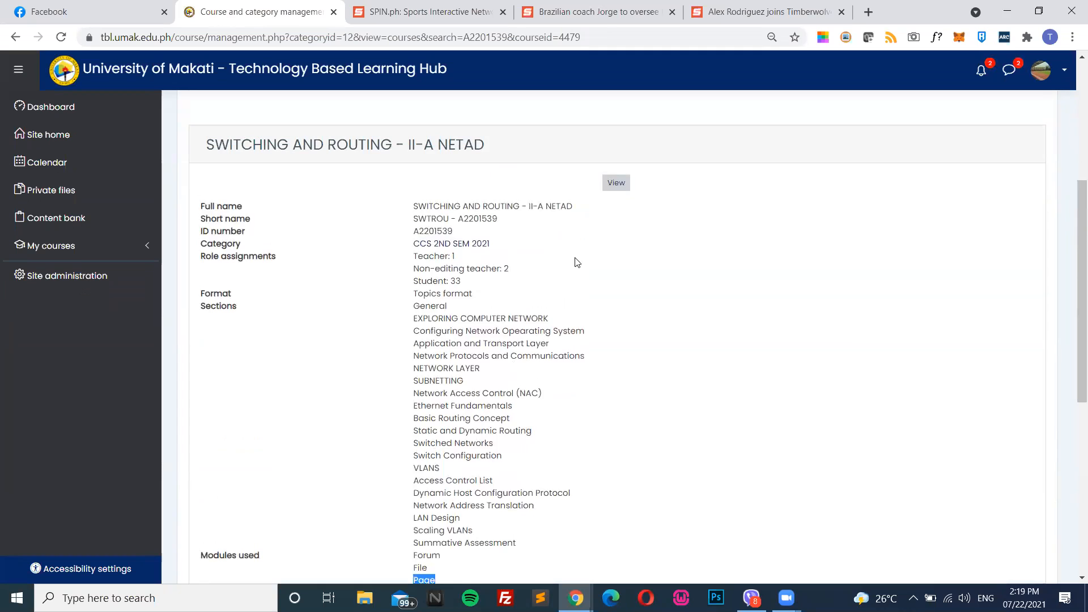
click(616, 182)
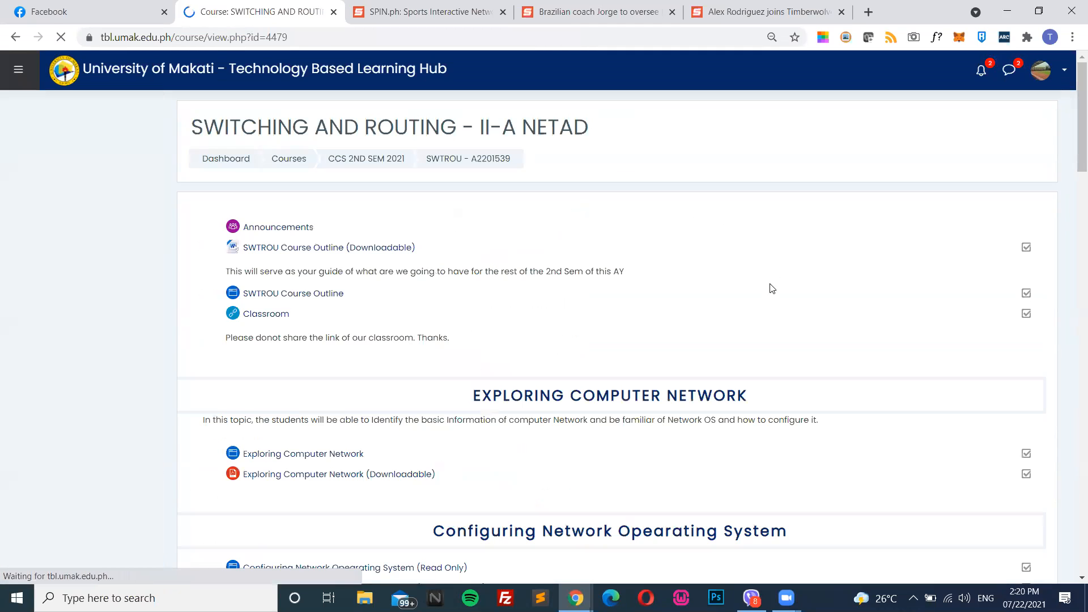
scroll(739, 304, down, 9)
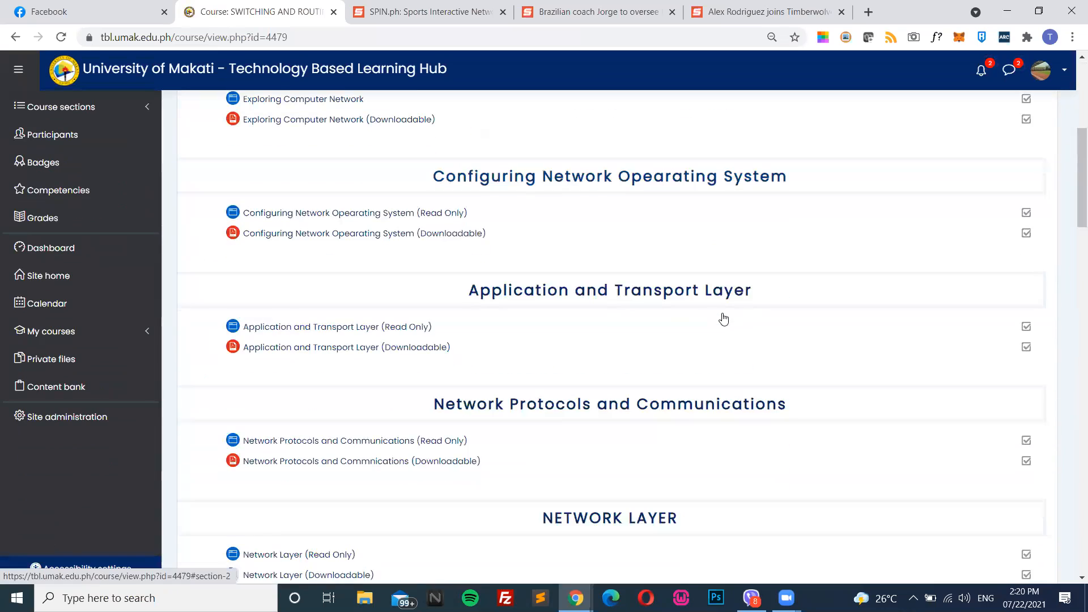
scroll(721, 322, down, 15)
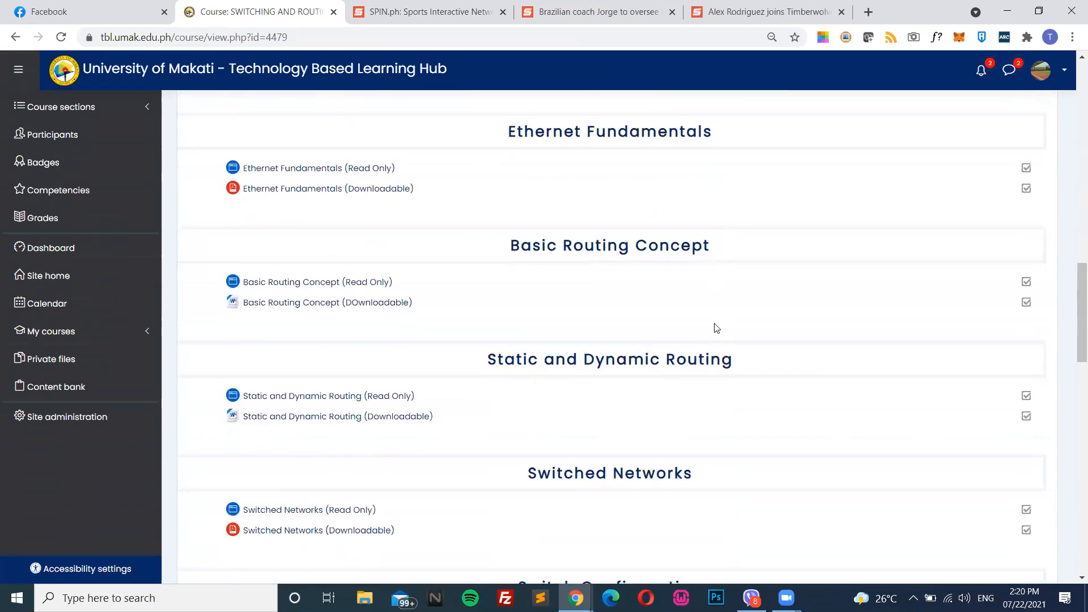
scroll(715, 330, down, 9)
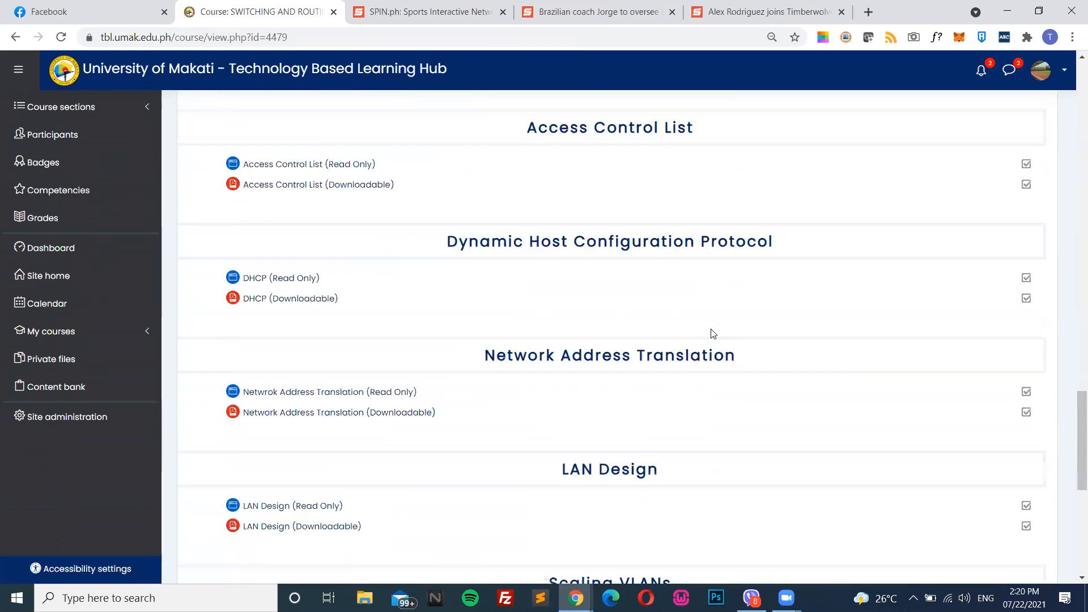
scroll(706, 345, down, 5)
scroll(705, 352, up, 3)
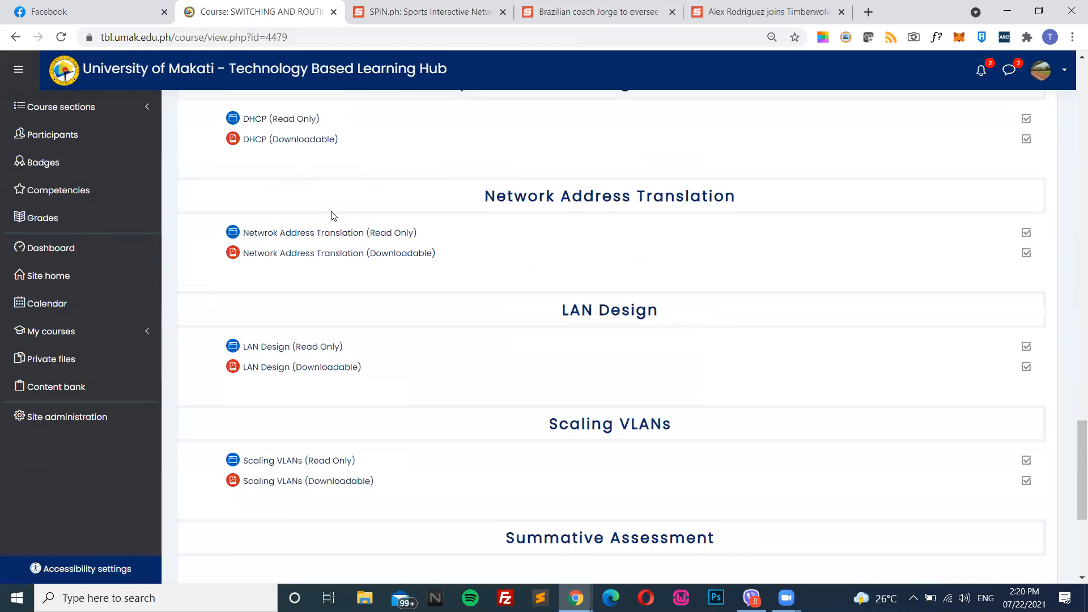
click(15, 40)
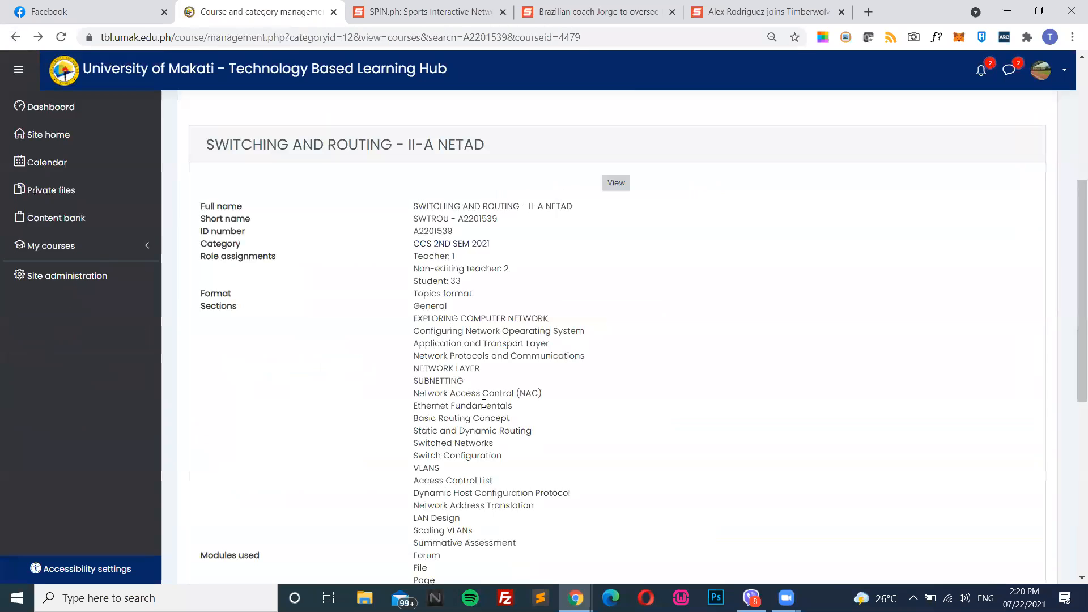
Examine the teacher, non-editing teacher and student role assignments in the Switching and Routing course details
scroll(496, 456, down, 3)
scroll(495, 448, up, 2)
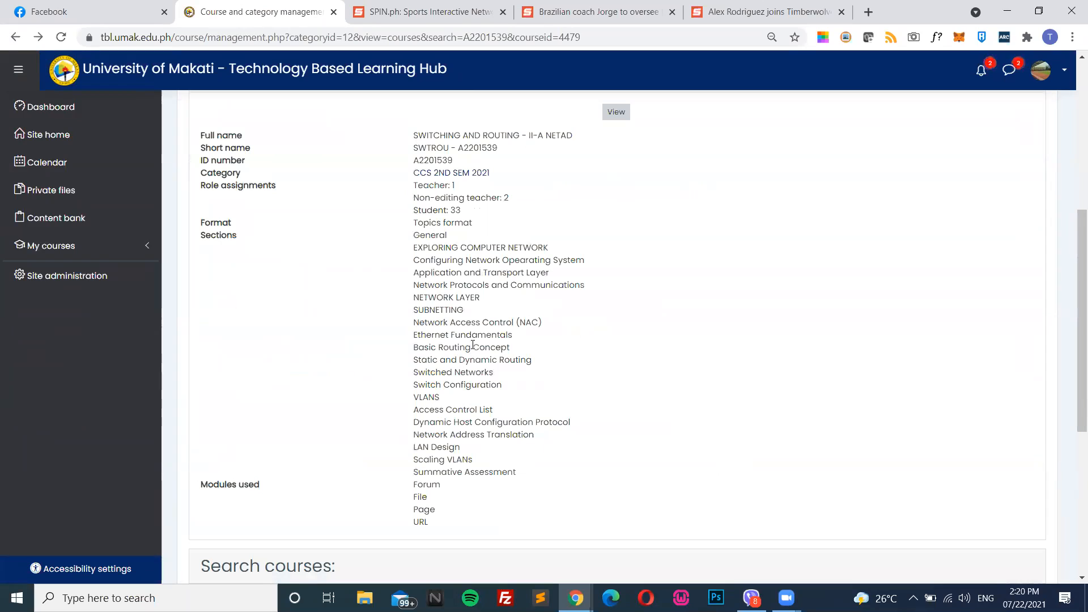
double_click(437, 185)
click(461, 190)
drag(455, 185, 408, 186)
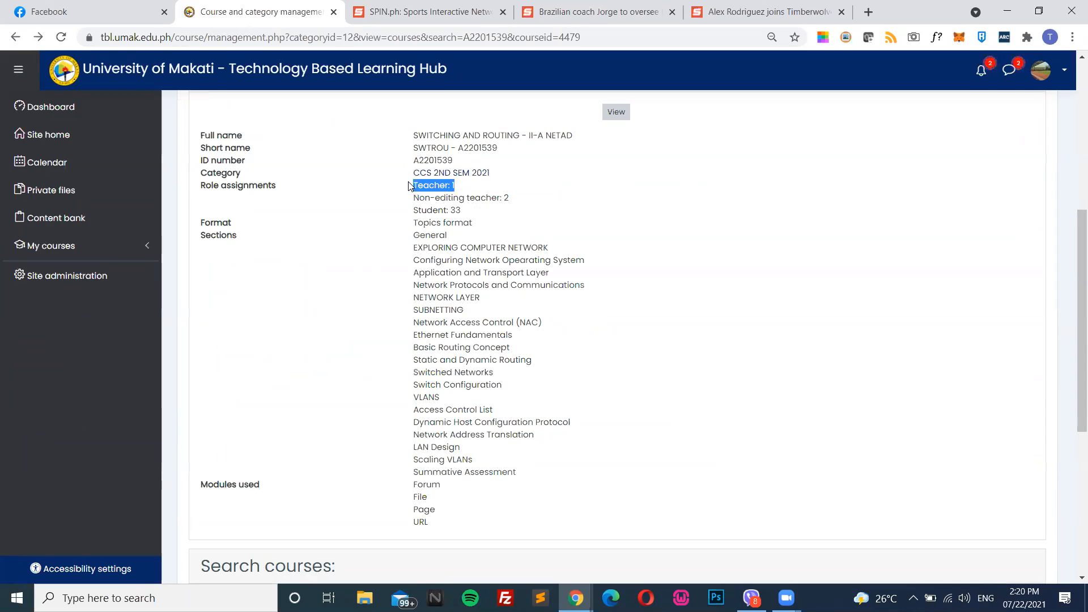
double_click(430, 210)
drag(510, 197, 412, 197)
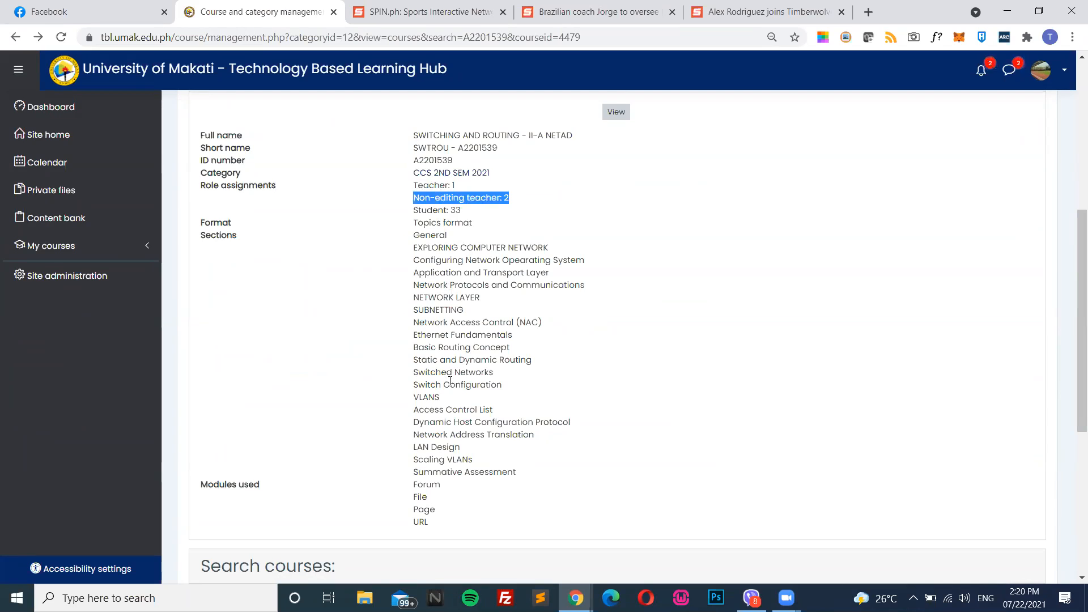
scroll(469, 295, down, 5)
scroll(466, 361, up, 5)
scroll(459, 357, up, 3)
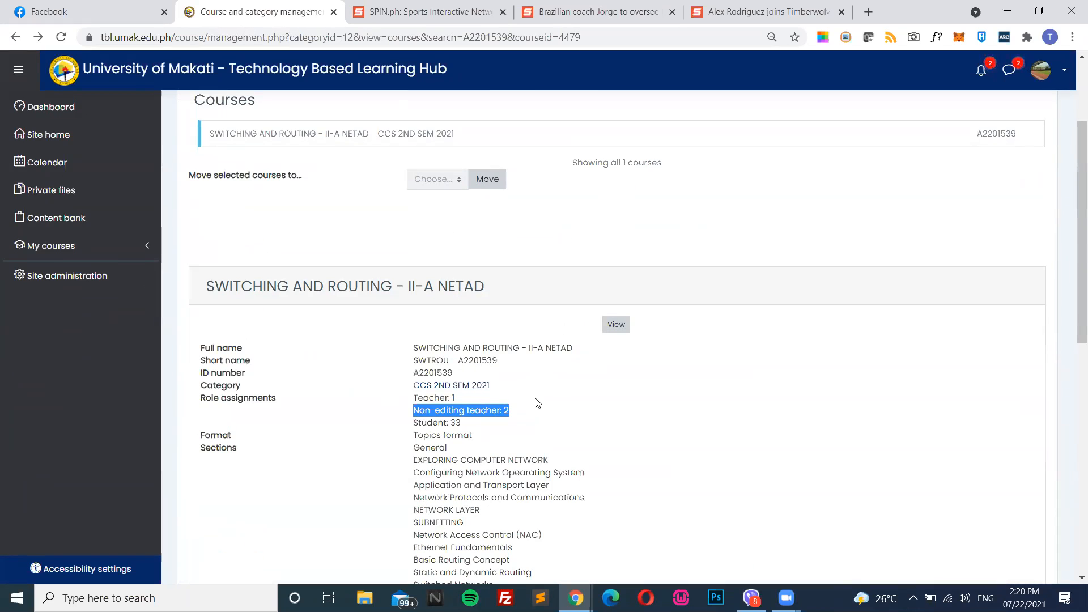
Look over the Switching and Routing course details once more and view the course page
scroll(527, 456, up, 2)
scroll(525, 470, down, 2)
scroll(503, 458, down, 2)
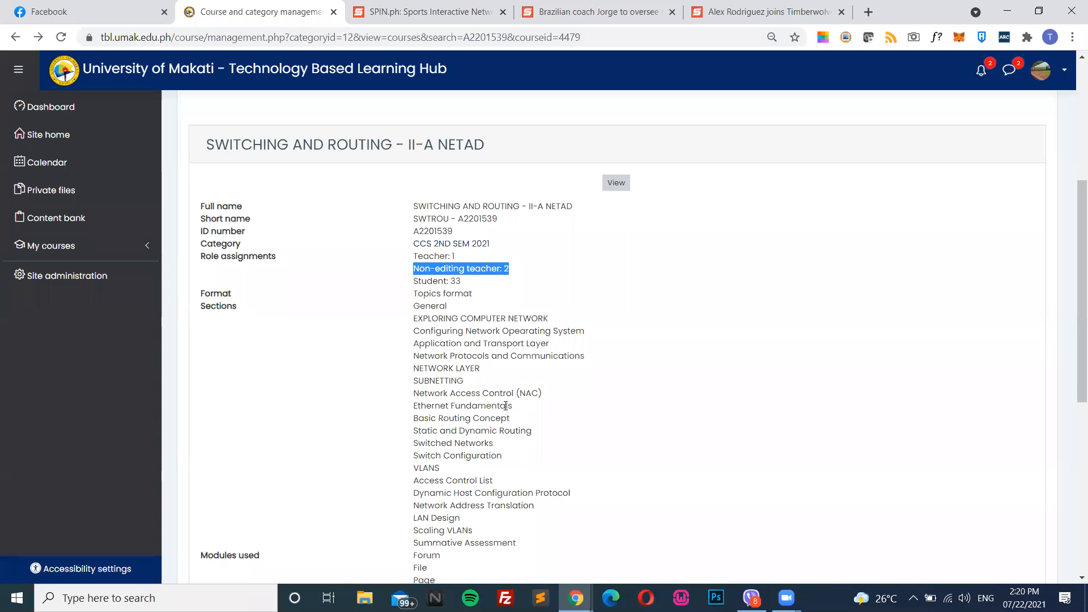
scroll(462, 455, down, 4)
scroll(463, 451, up, 4)
scroll(463, 451, up, 3)
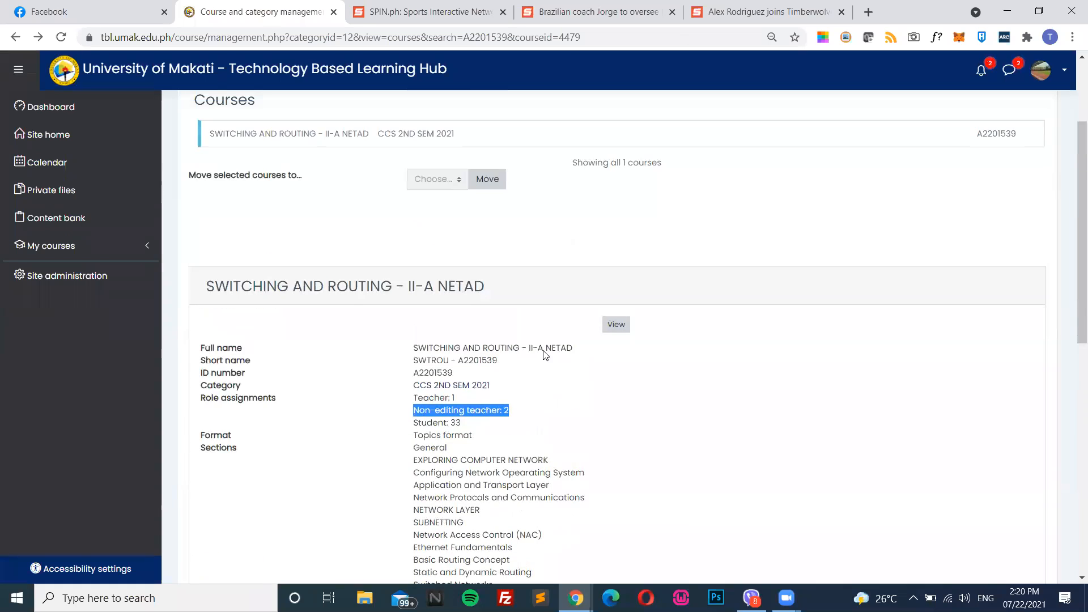
click(613, 328)
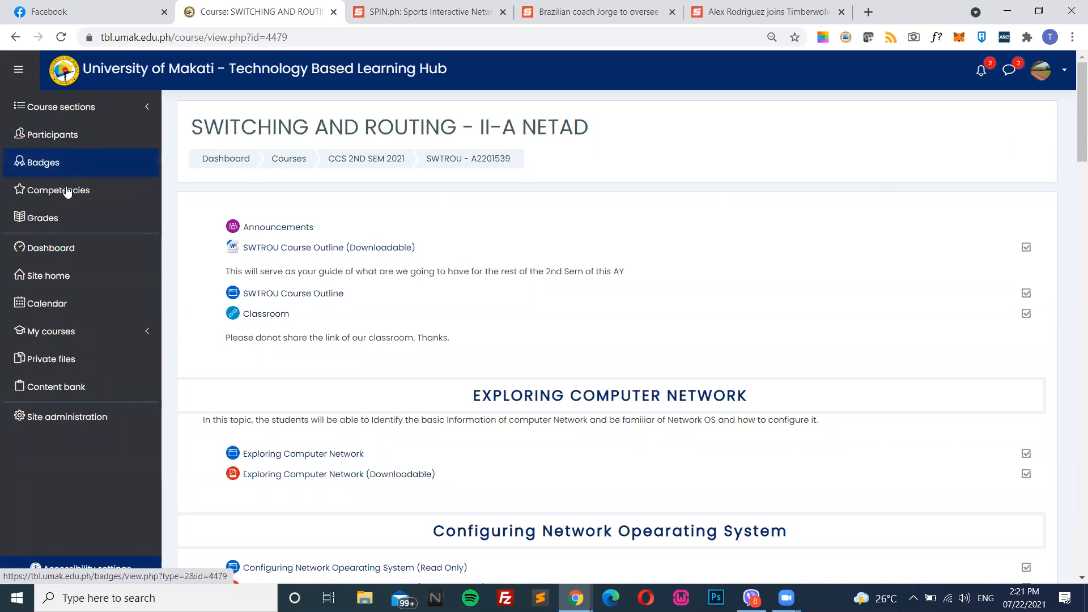
Open the Switching and Routing course's Grades page in a new tab and switch to it
right_click(70, 226)
click(70, 227)
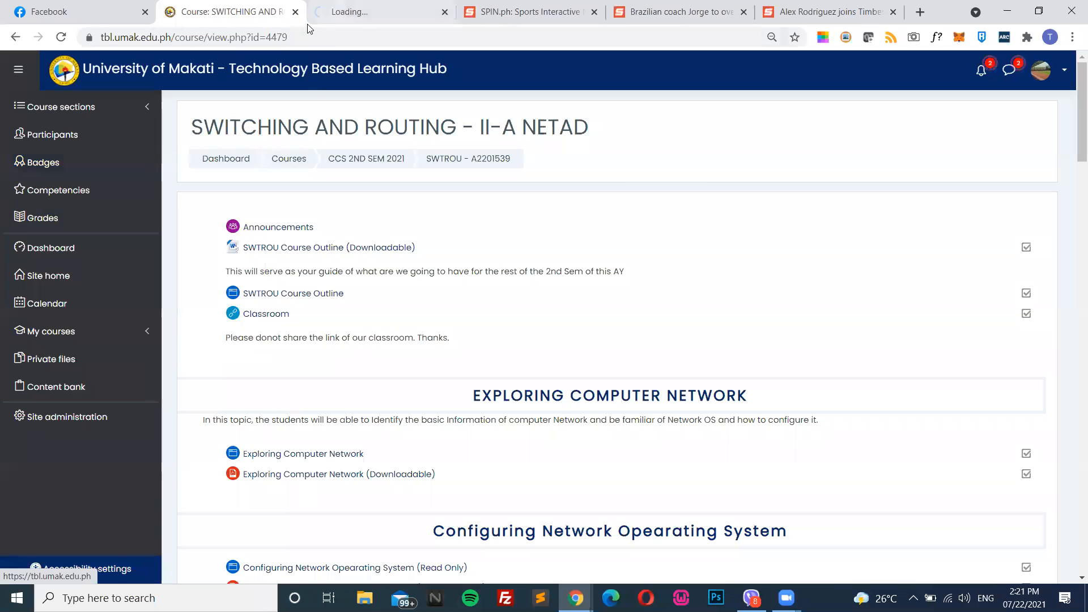
key(ctrl+Tab)
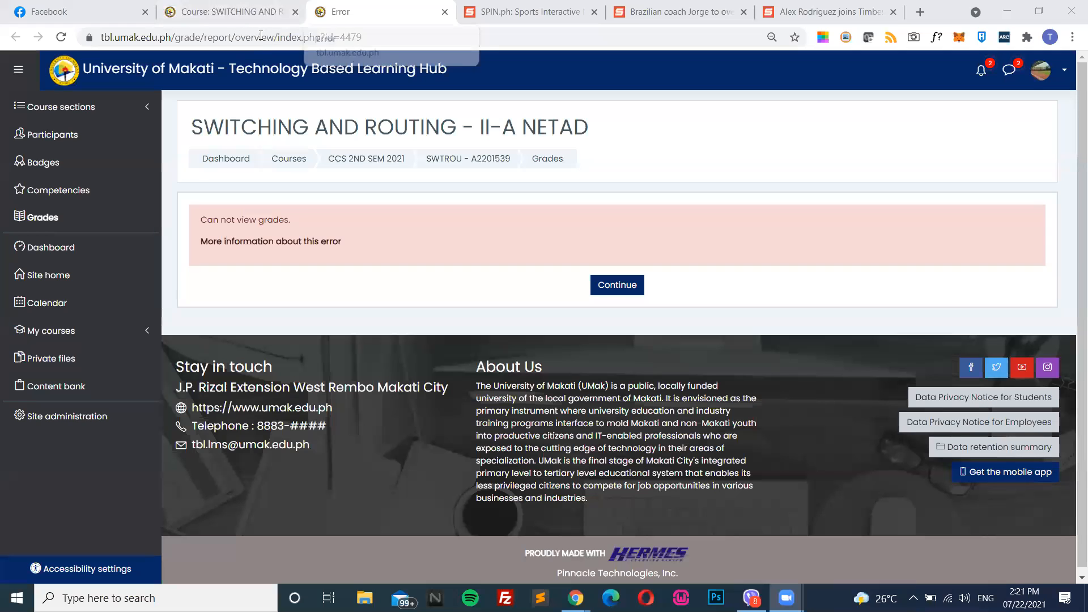
click(434, 22)
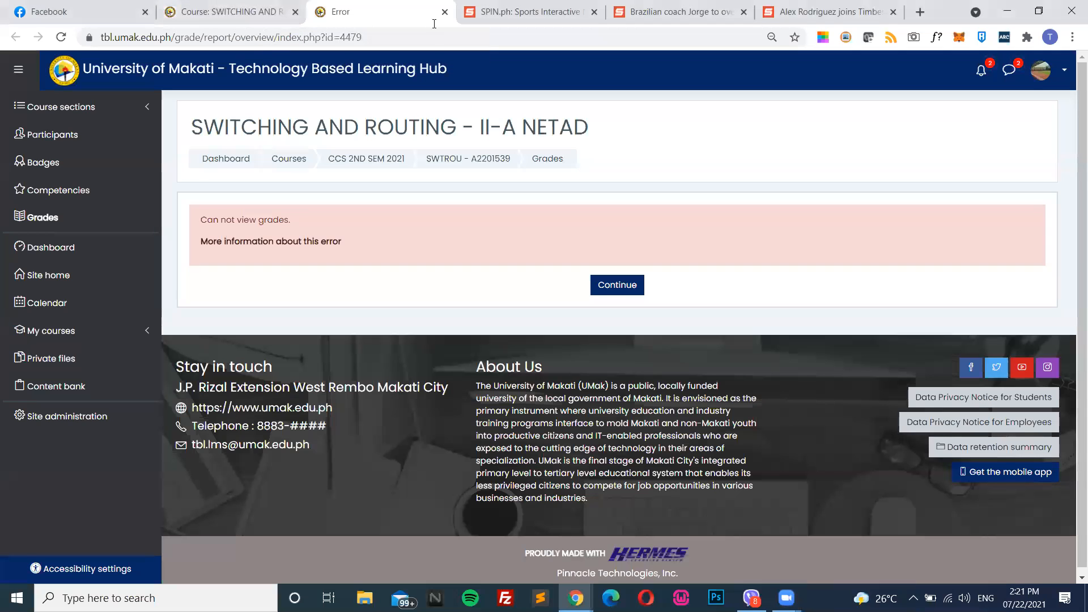
Open the course's Participants page in a separate tab and switch to it
right_click(69, 131)
click(249, 111)
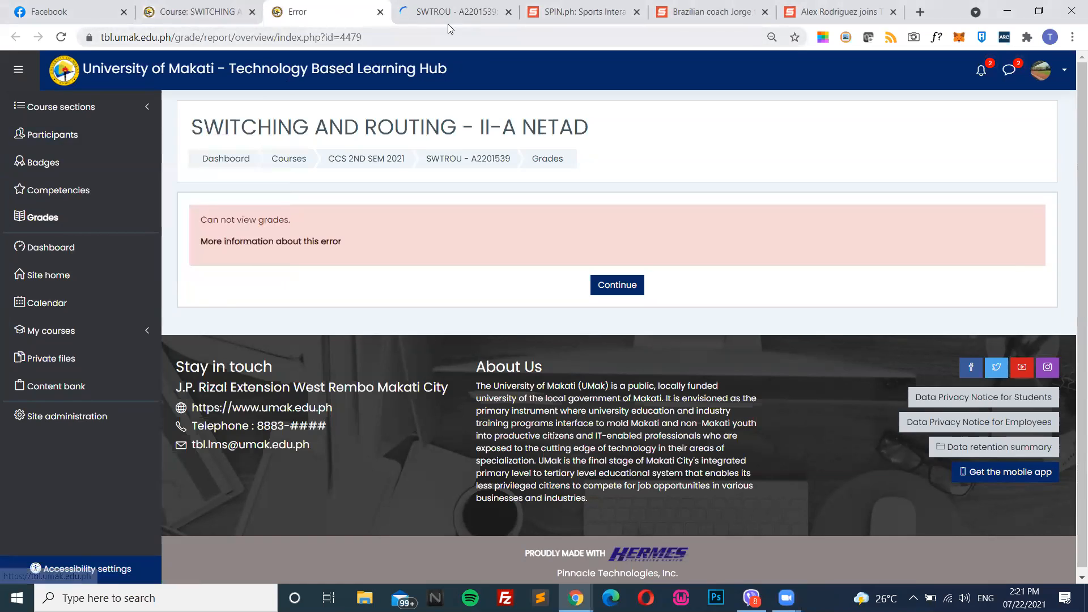
click(448, 23)
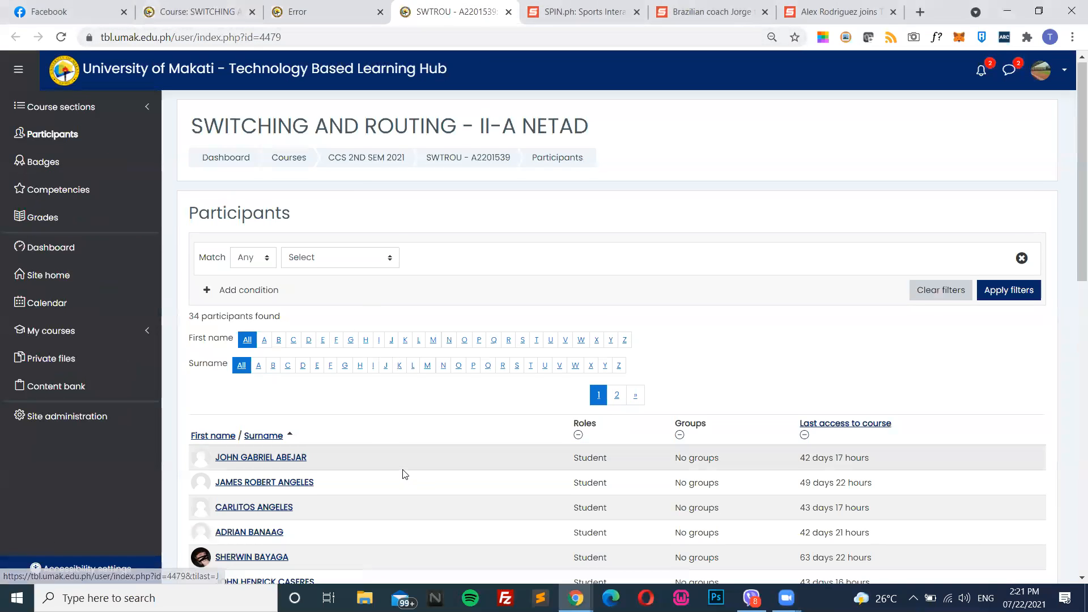
Examine the roles and last access of the course participants, including the second page of the list
scroll(428, 461, down, 4)
scroll(502, 397, up, 3)
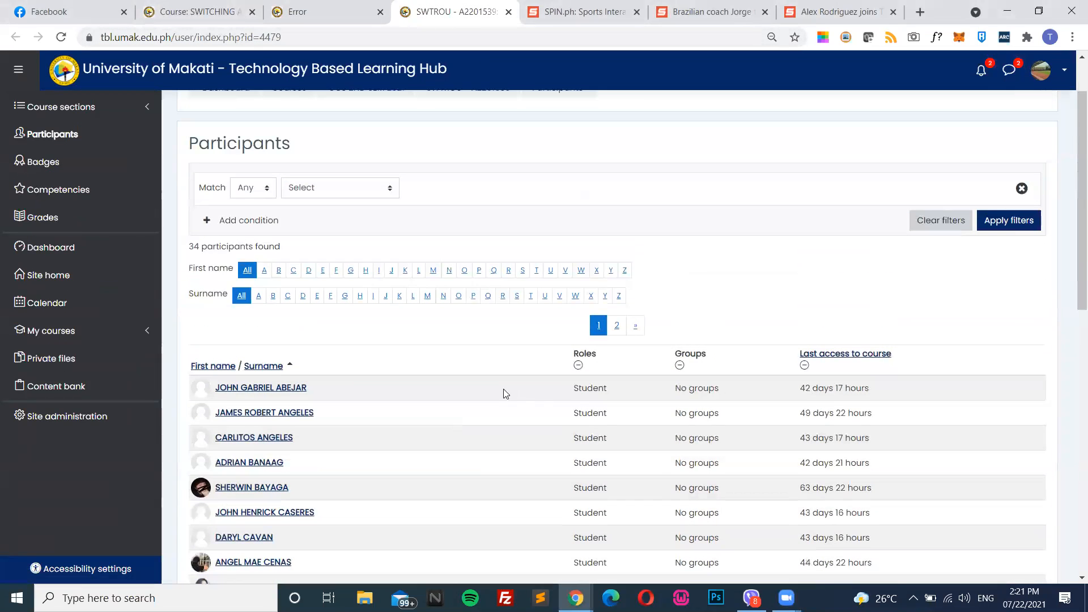
scroll(392, 431, up, 2)
scroll(273, 422, down, 1)
scroll(273, 423, down, 3)
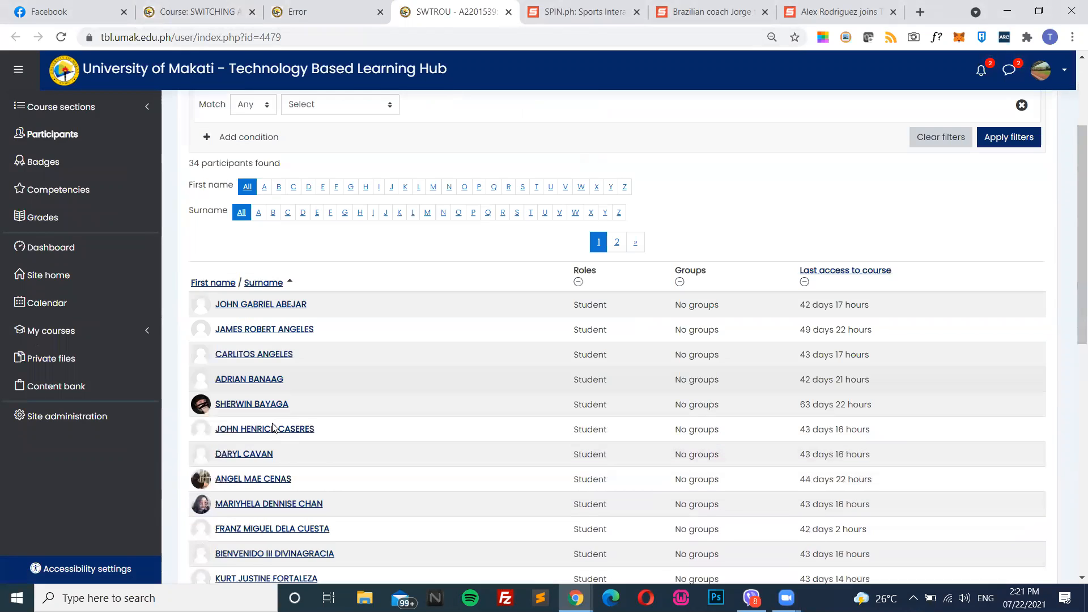
scroll(618, 390, down, 5)
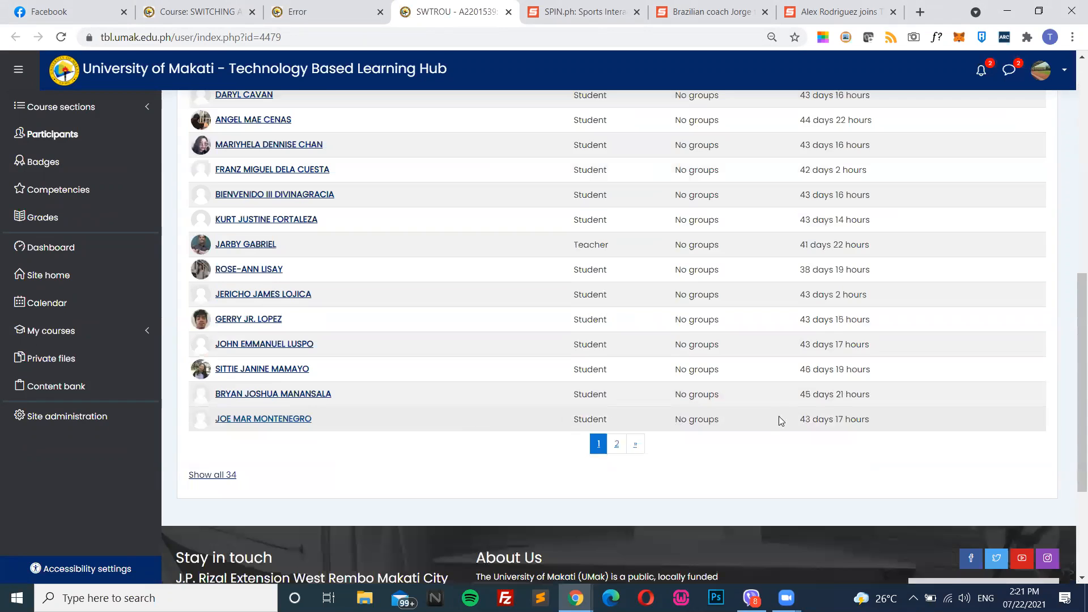
scroll(778, 417, down, 3)
scroll(413, 343, down, 1)
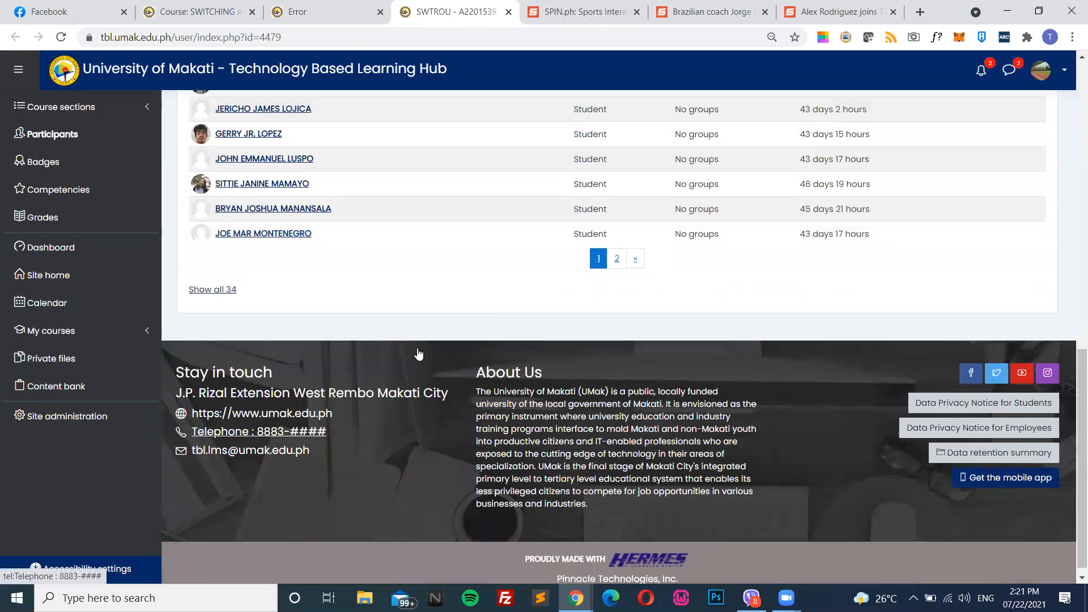
scroll(492, 344, up, 2)
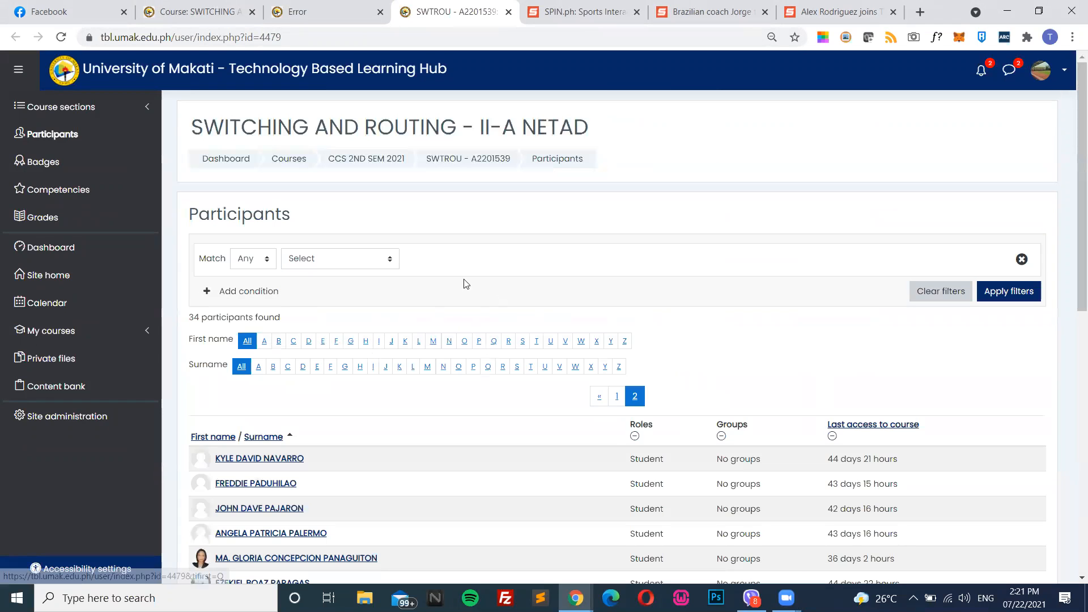
Close the Grades error tab and return to course and category management through Site administration in the original course tab
click(334, 29)
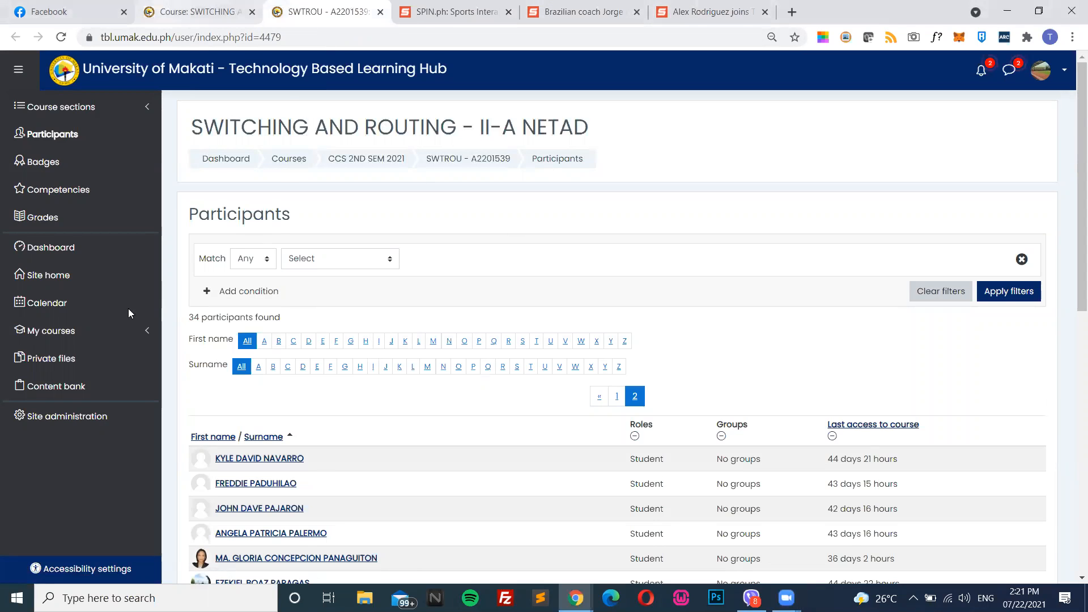
key(ctrl+shift+Tab)
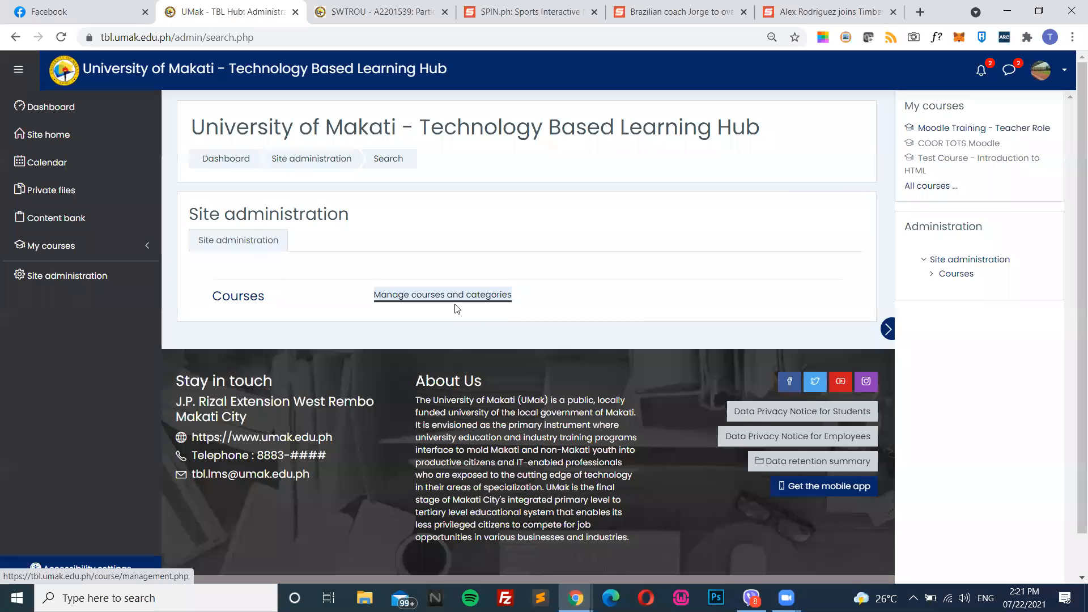
click(457, 309)
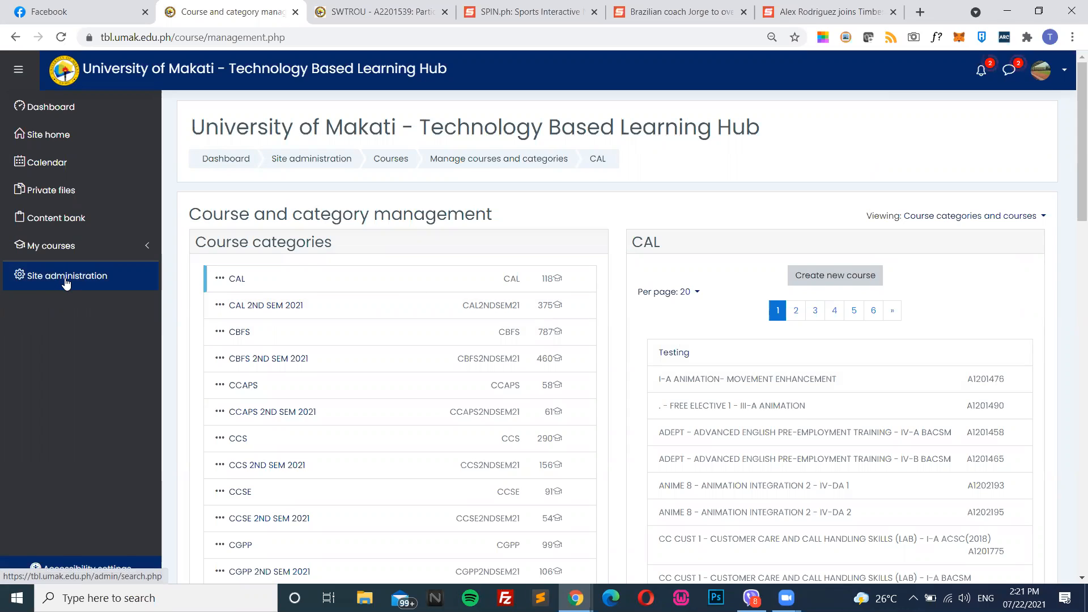
Open the Class Activity report from the Configurable Reports block on the Site home page
click(43, 141)
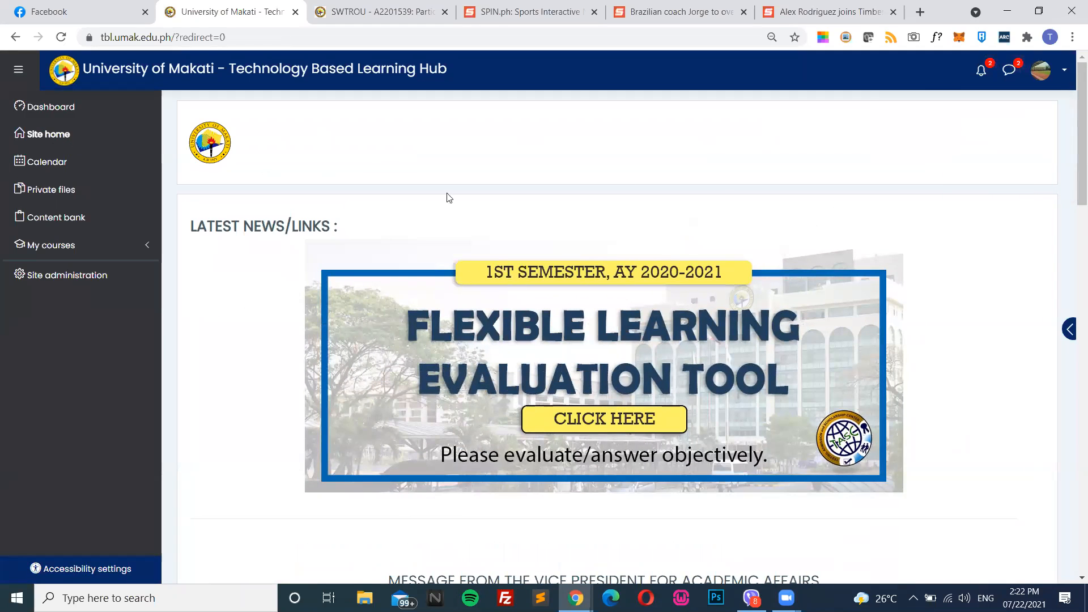
click(1071, 335)
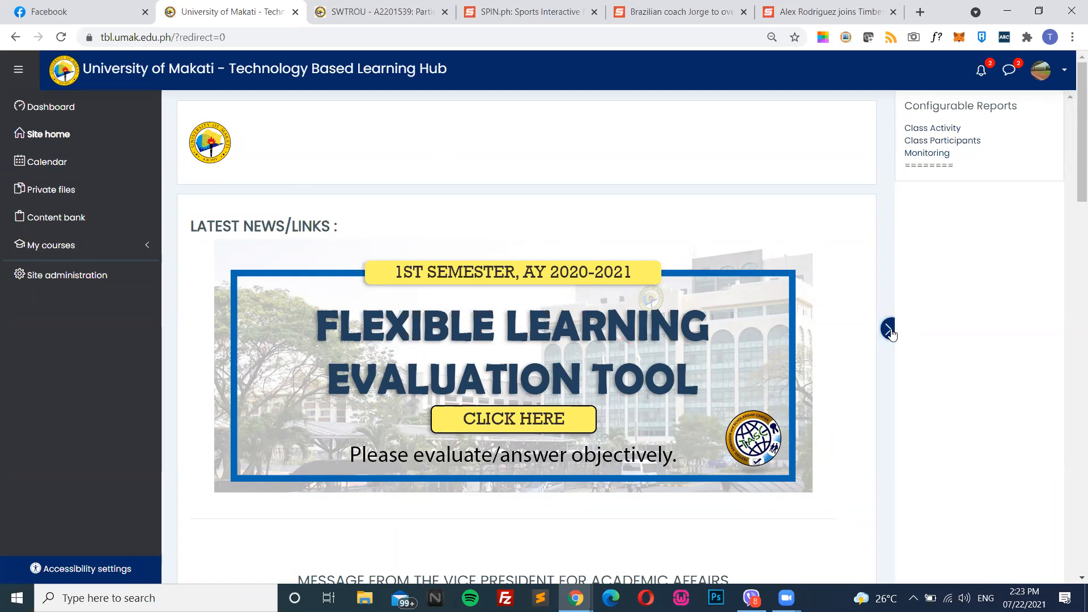
click(949, 131)
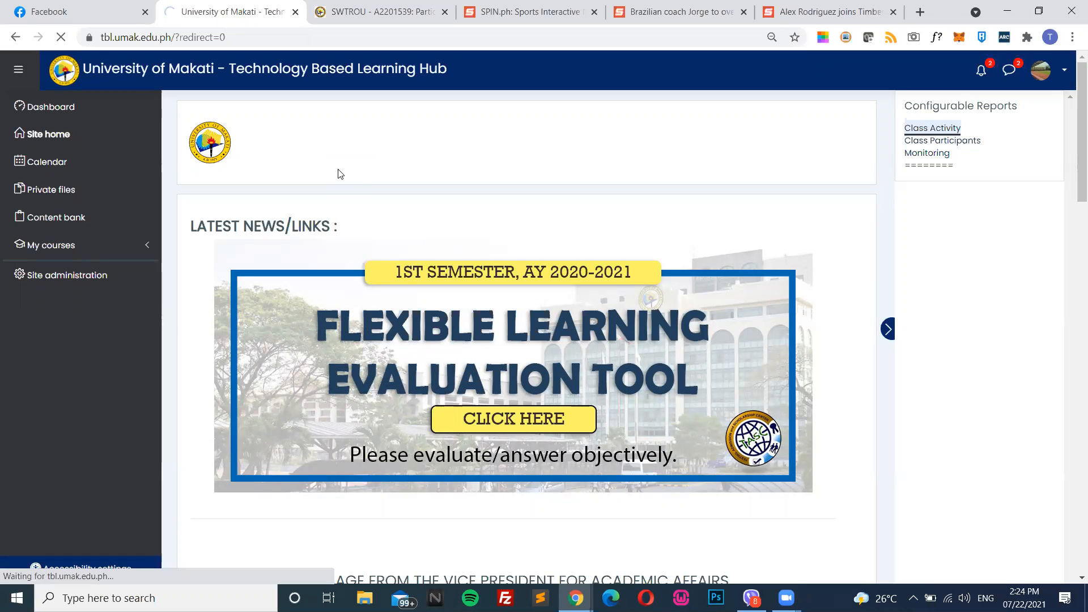
Open the Class Participants and Monitoring reports in separate new tabs
right_click(970, 141)
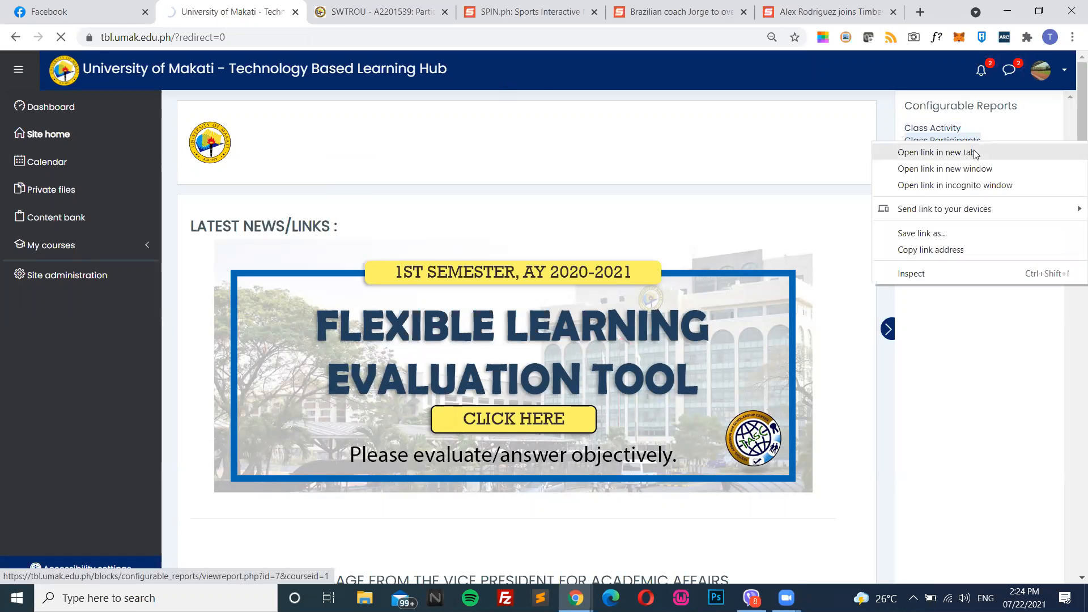
click(937, 152)
right_click(941, 154)
click(935, 164)
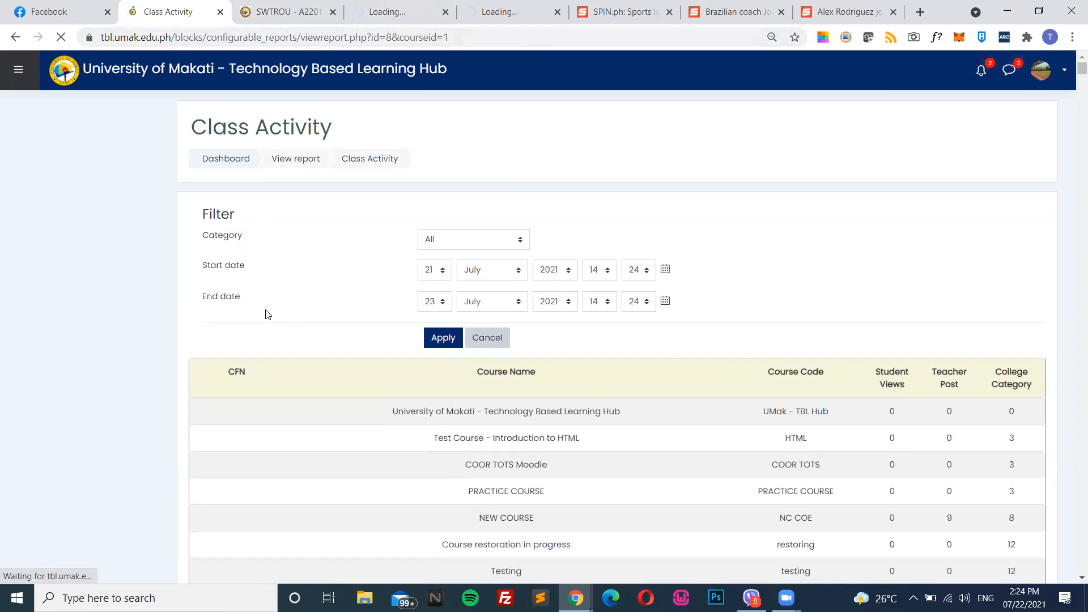
Review the Class Activity report table and the options in its Category filter, leaving the category at All
scroll(244, 427, down, 1)
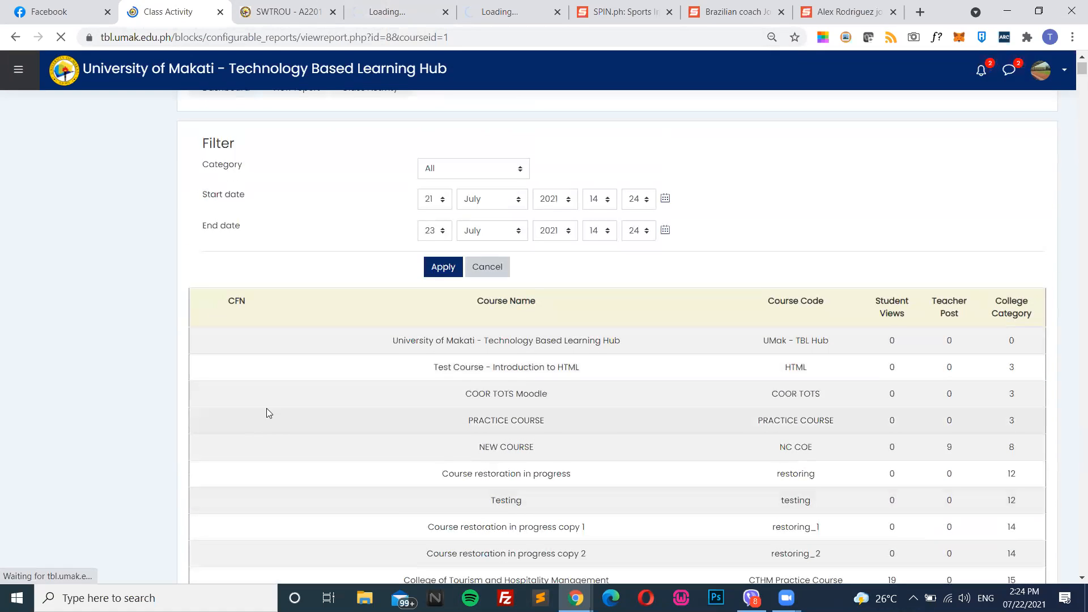
scroll(358, 411, up, 1)
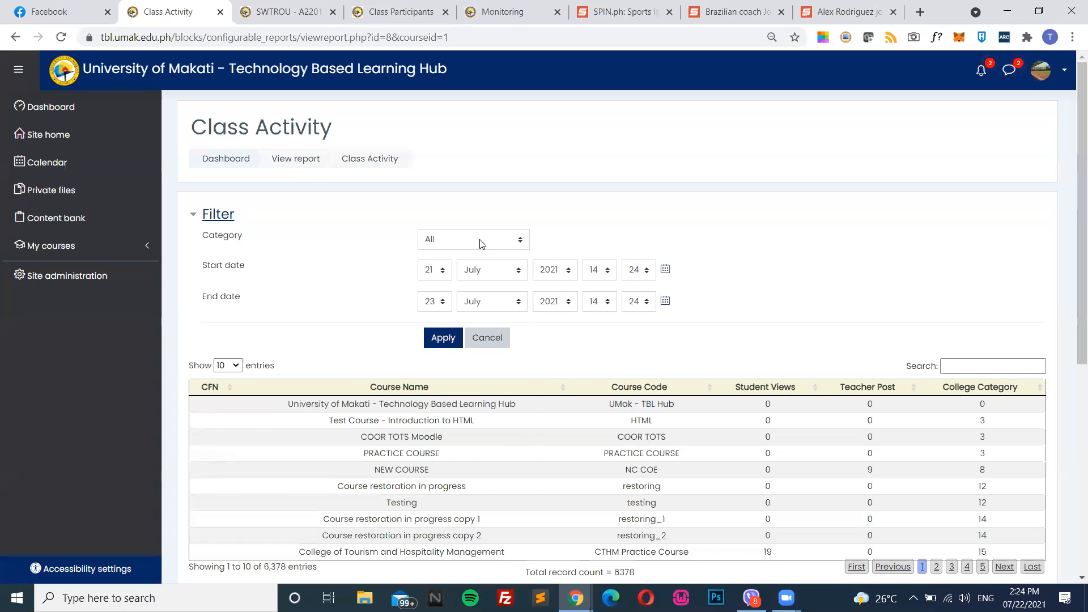
click(481, 244)
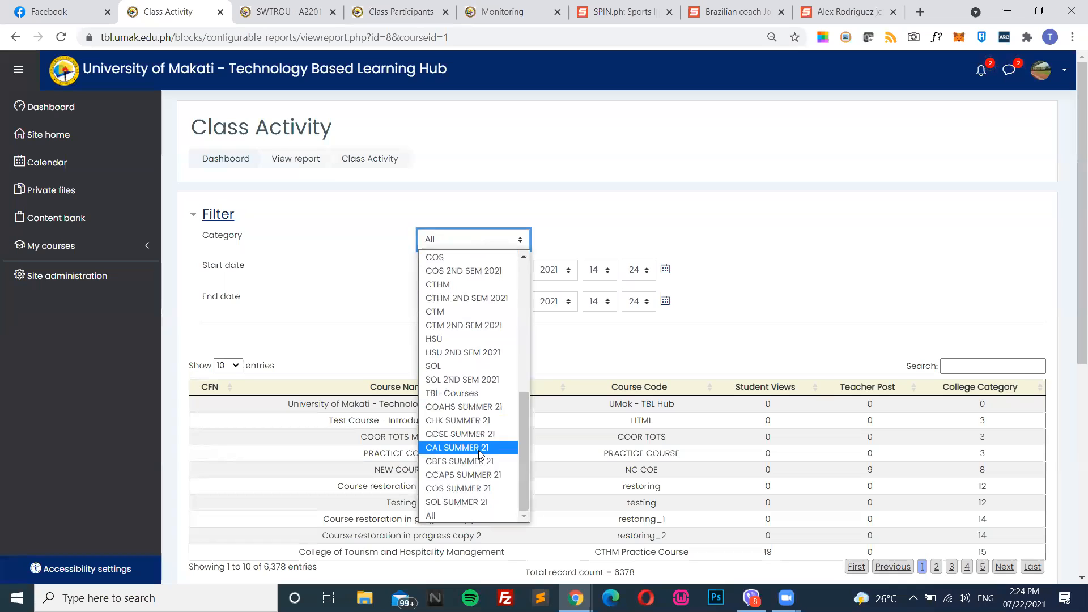
scroll(479, 389, up, 5)
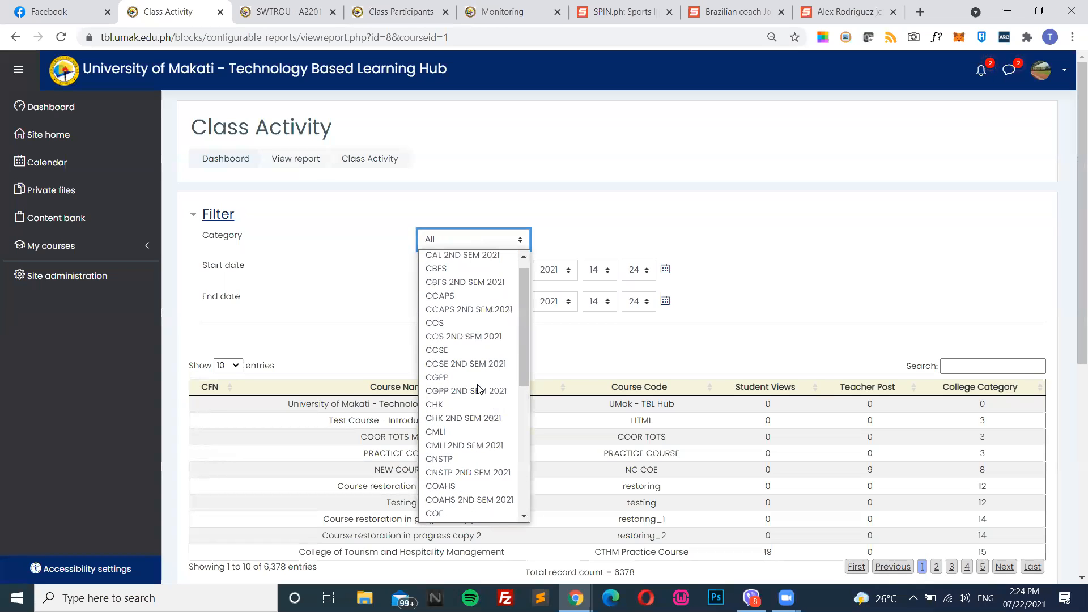
scroll(477, 394, down, 5)
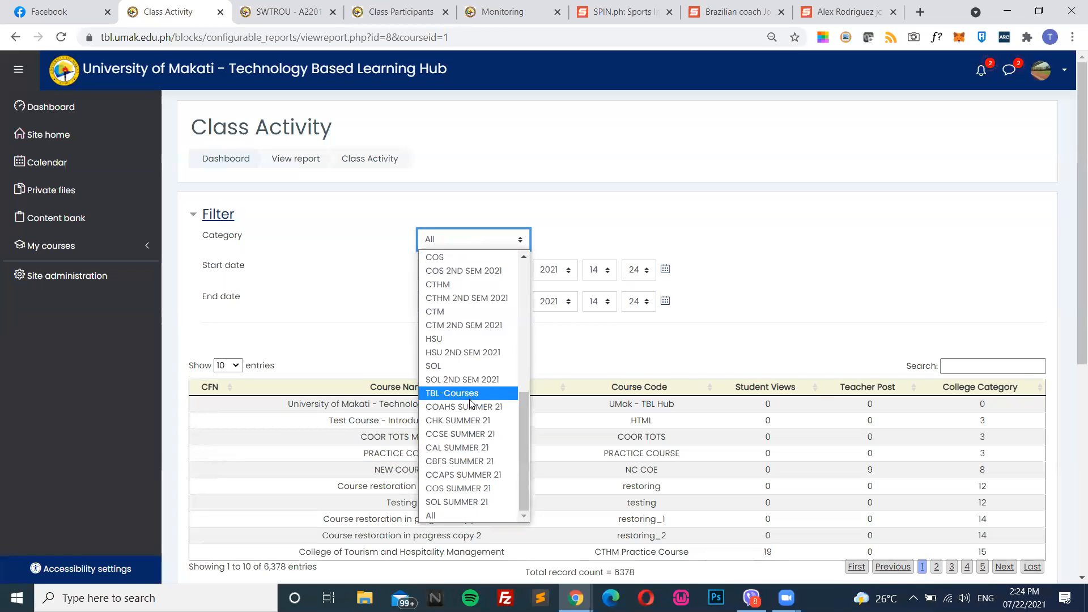
click(684, 352)
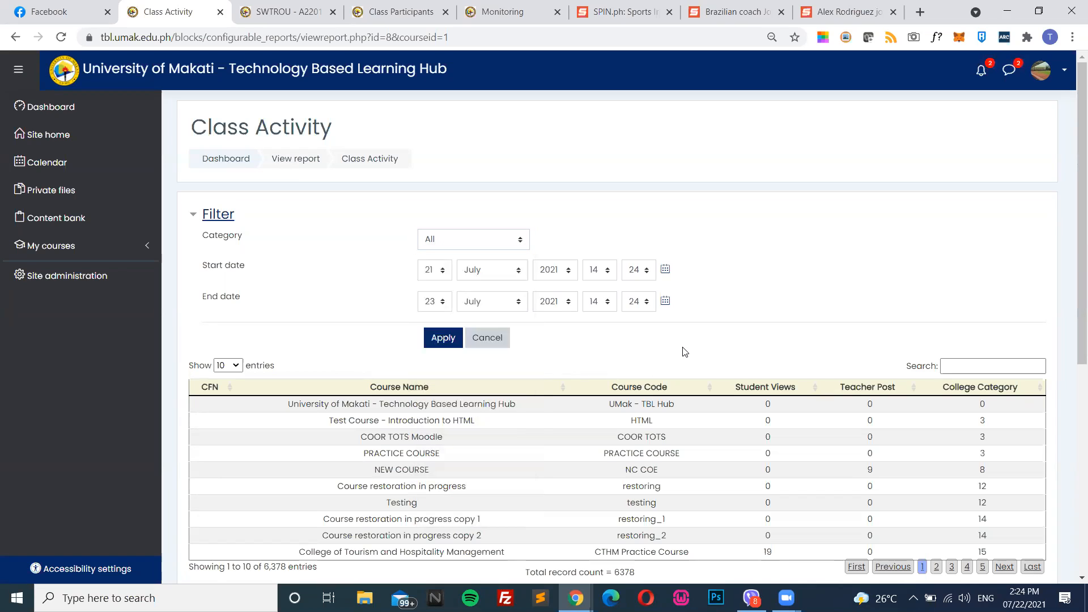
Set the Class Activity filter's start date to 1 June 2021
click(481, 276)
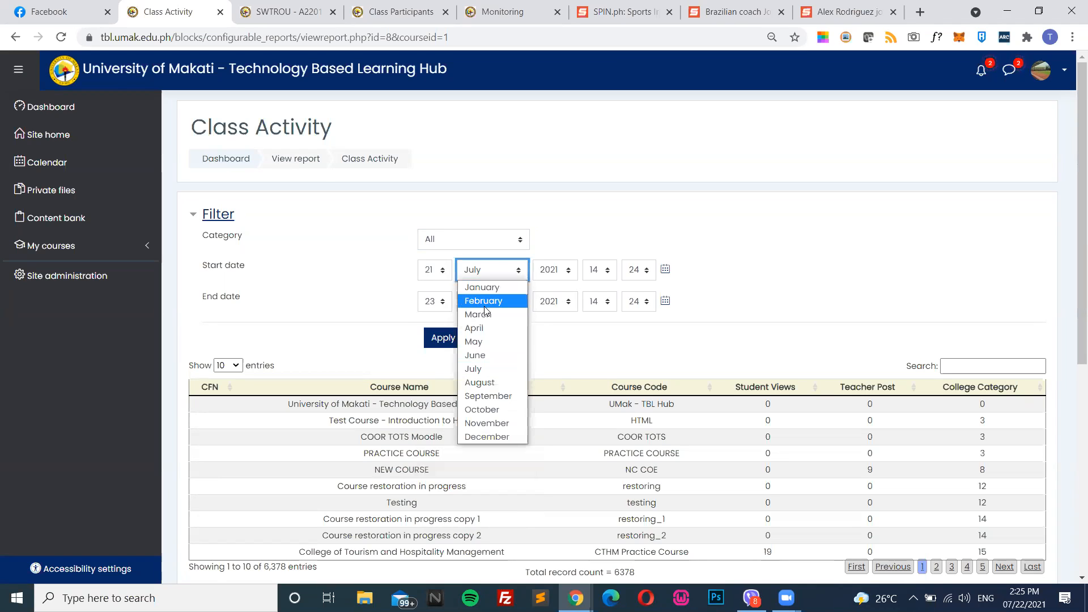
click(478, 370)
click(479, 276)
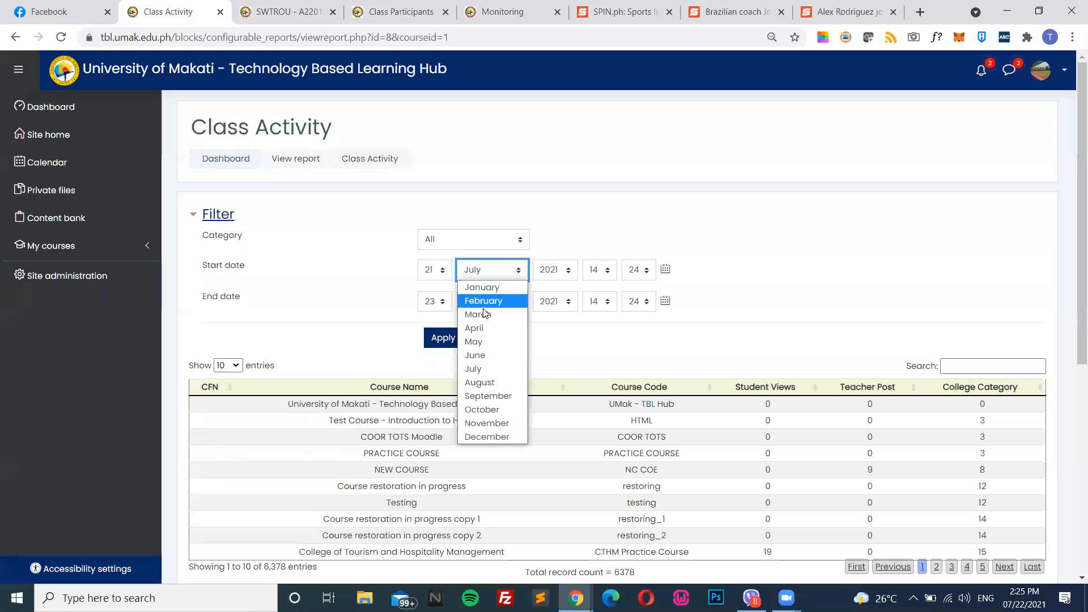
click(480, 356)
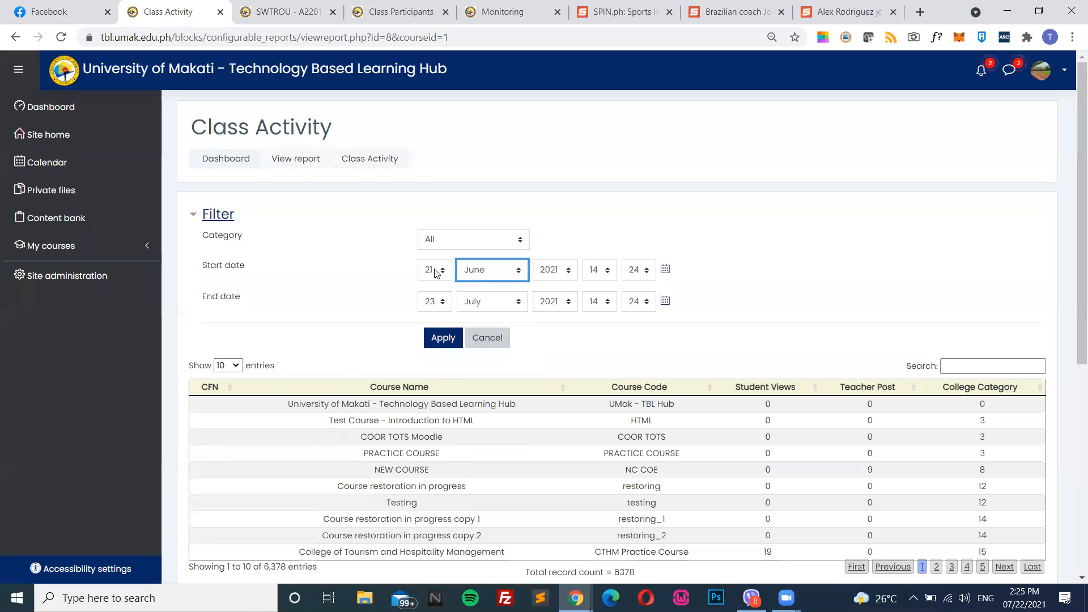
click(432, 272)
click(428, 287)
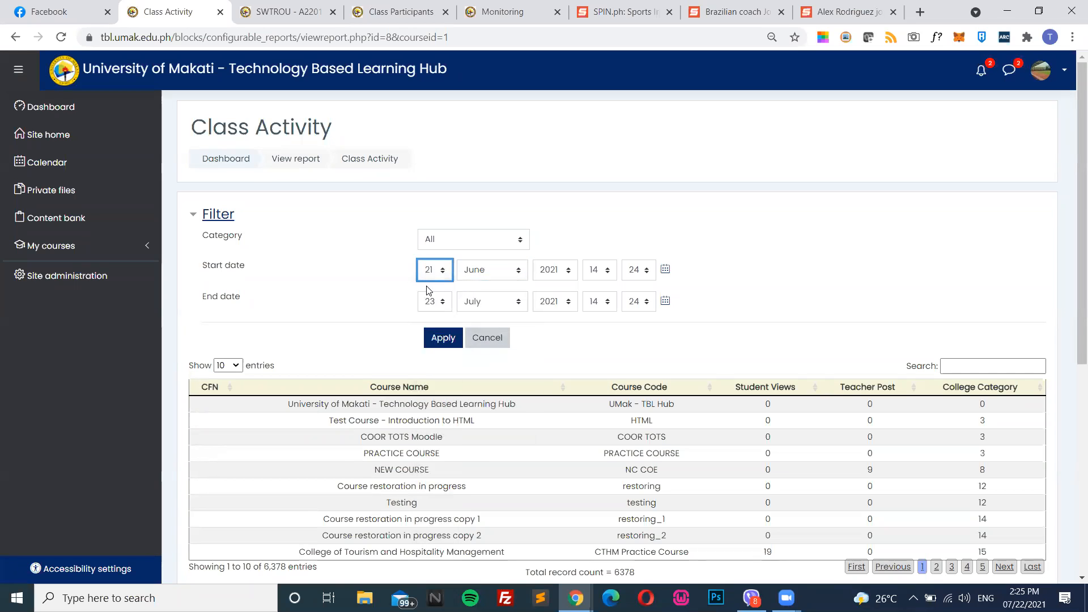
click(482, 307)
click(541, 340)
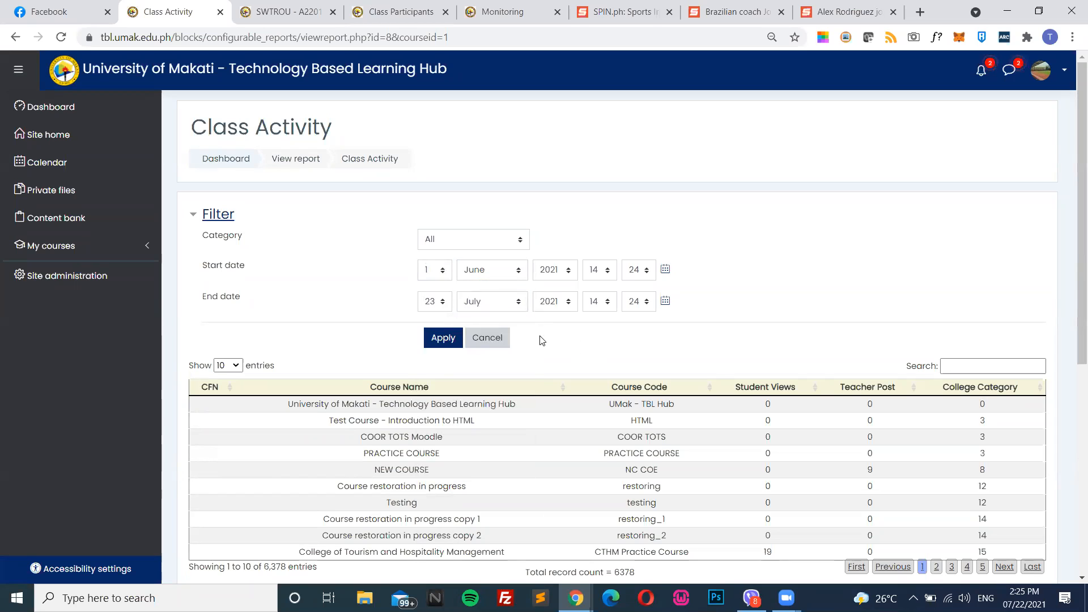
Filter the Class Activity report by the category CCS 2ND SEM 2021 and apply the filter
click(489, 238)
scroll(479, 308, up, 1)
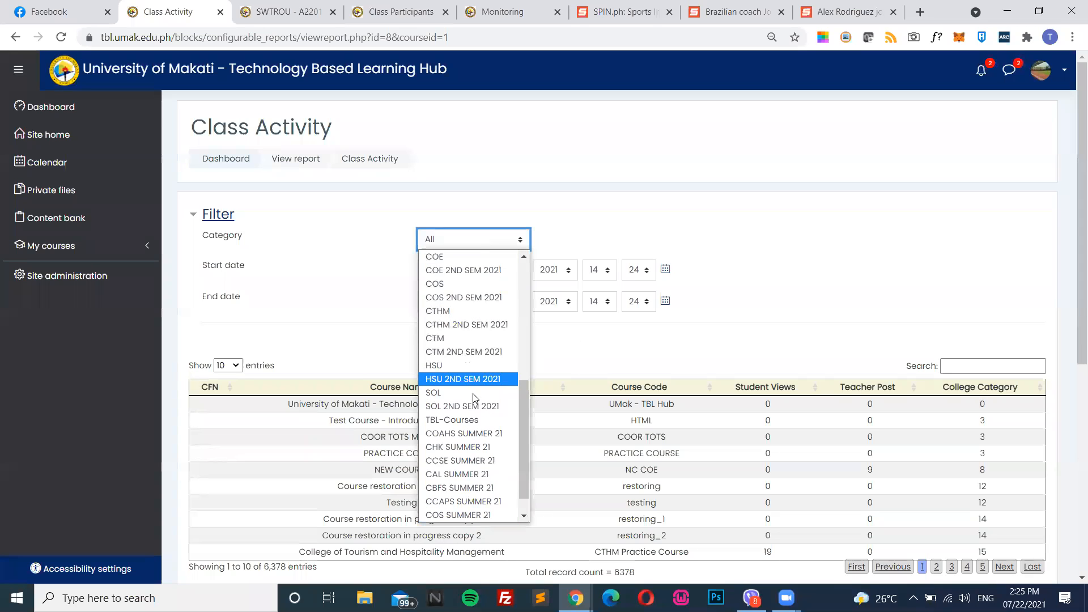
scroll(477, 418, down, 1)
scroll(476, 414, up, 10)
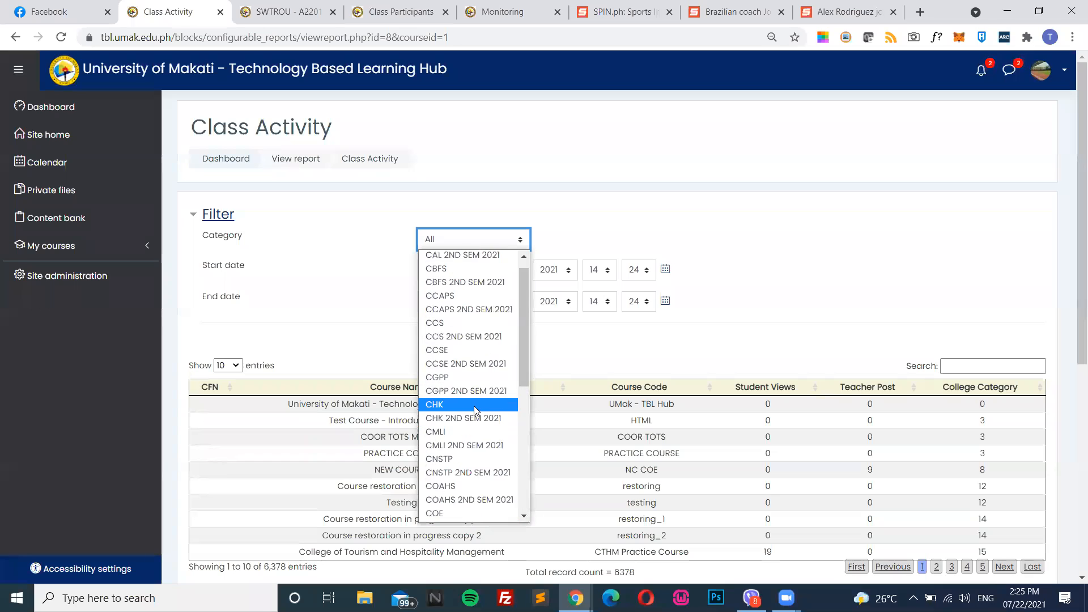
scroll(464, 391, up, 1)
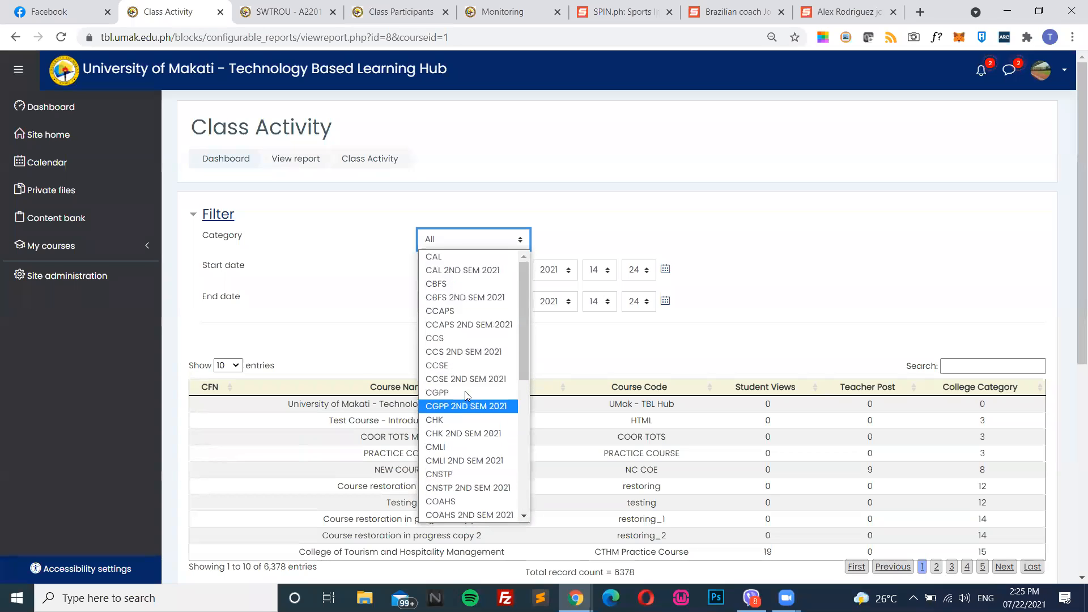
scroll(466, 393, down, 5)
scroll(471, 488, up, 3)
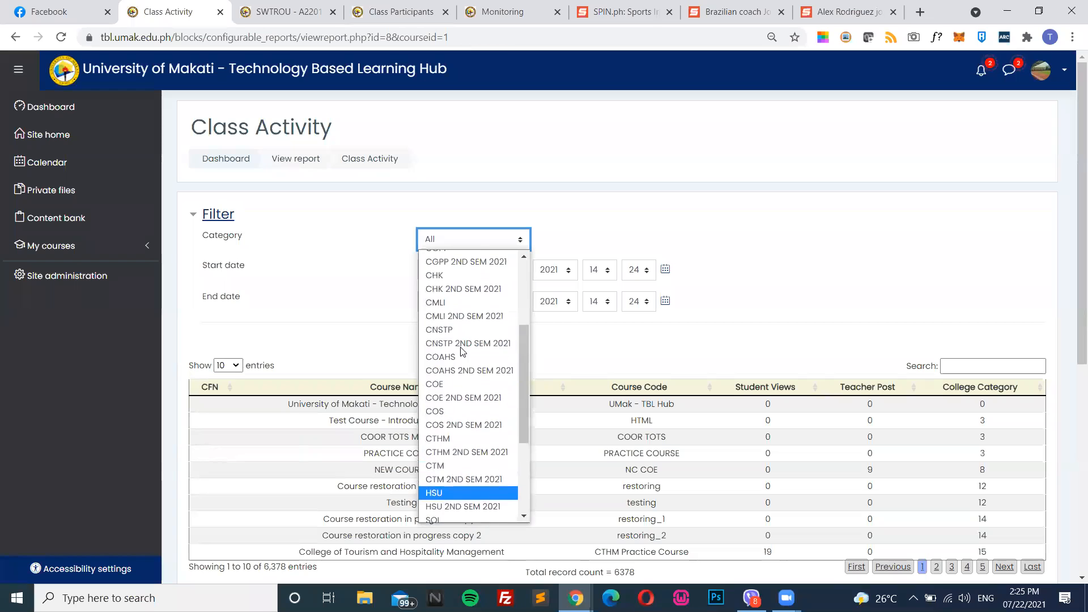
drag(526, 360, 527, 320)
click(478, 308)
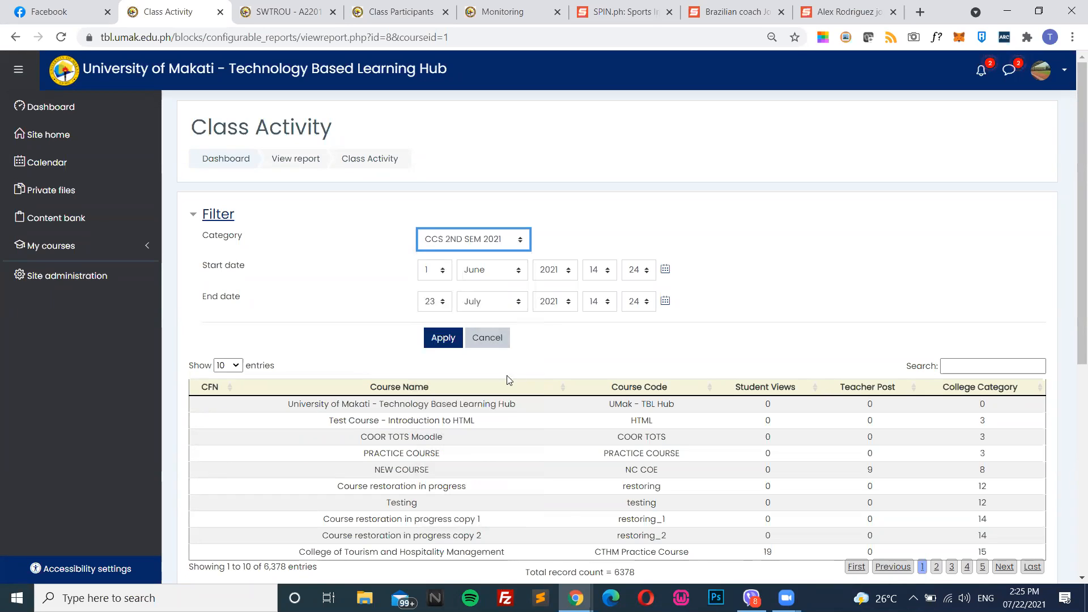
click(435, 347)
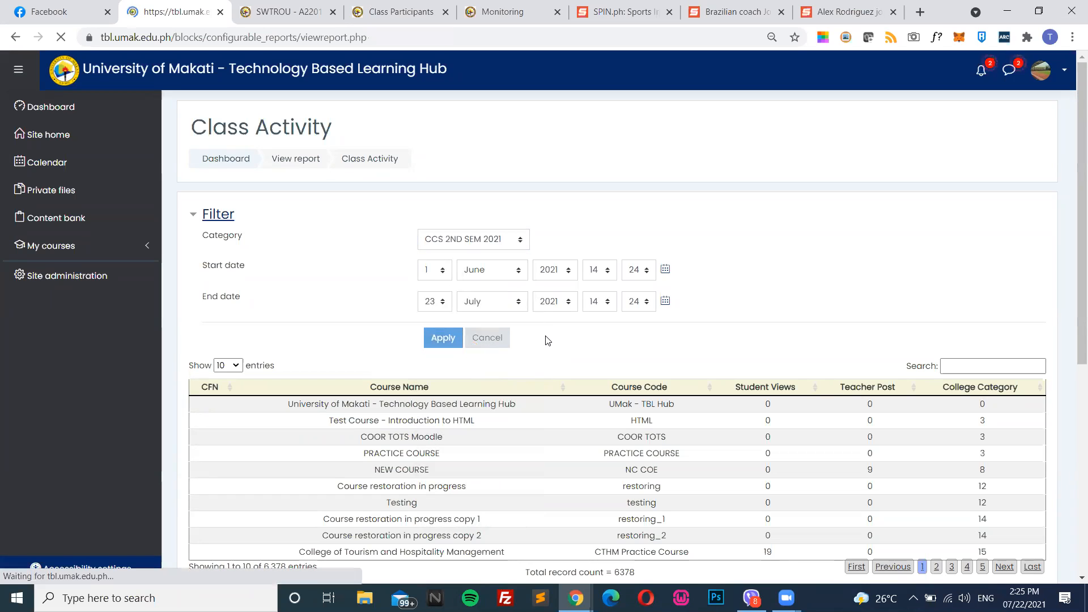
Review the filtered Class Activity table, comparing the Student Views of the two Statistical Analysis with Software Application classes
scroll(527, 360, down, 3)
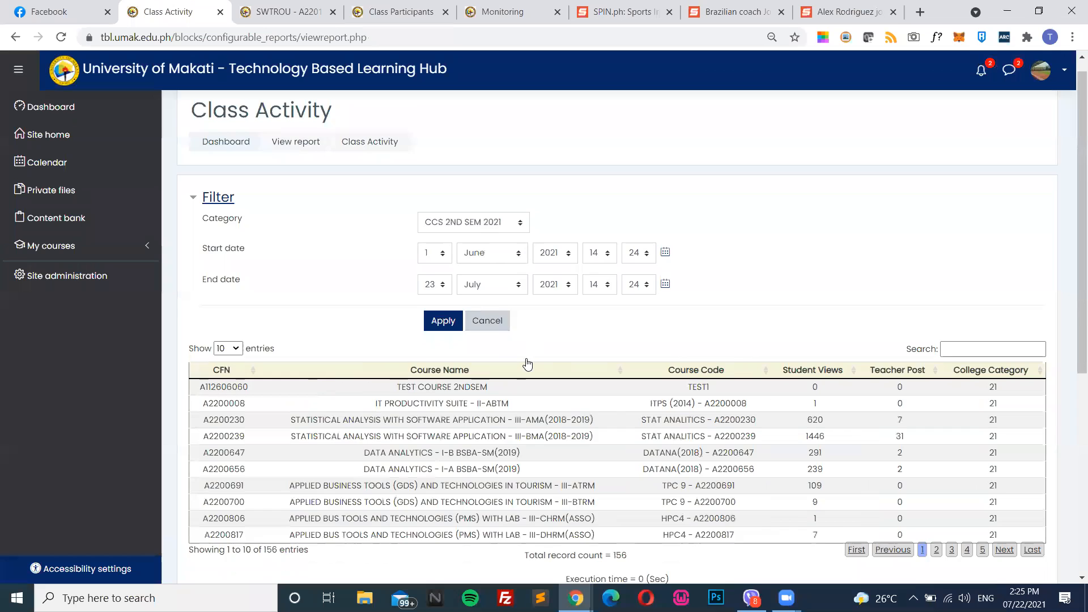
scroll(458, 355, up, 1)
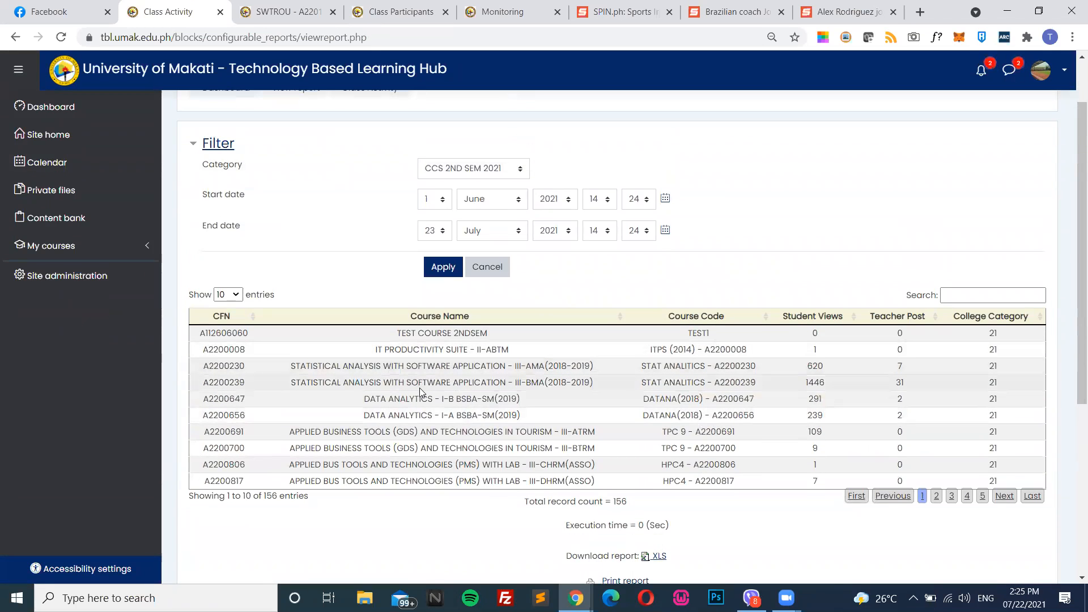
scroll(422, 394, up, 1)
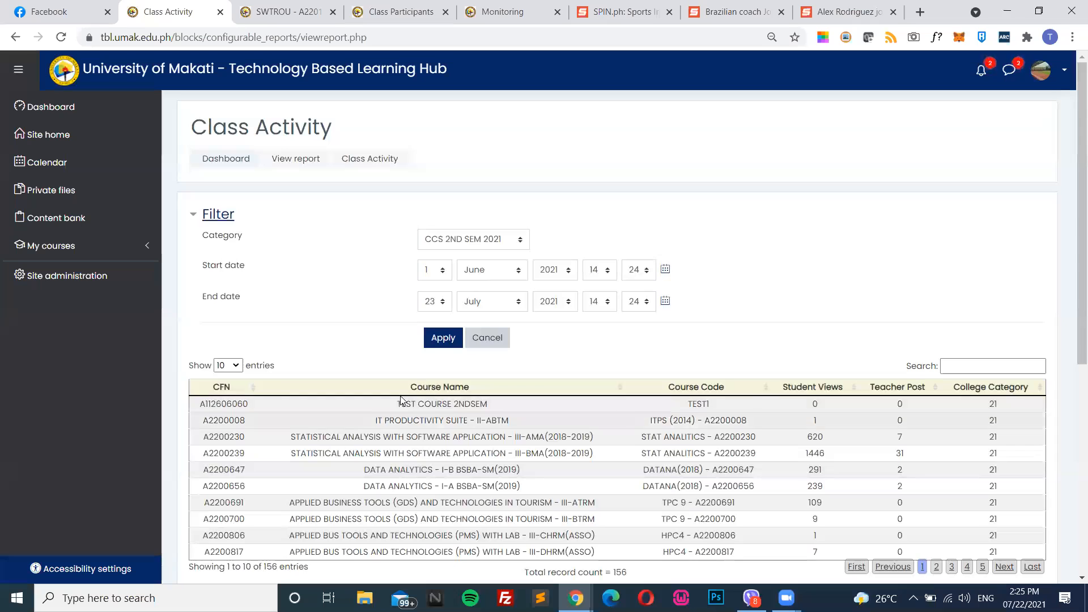
scroll(395, 421, down, 1)
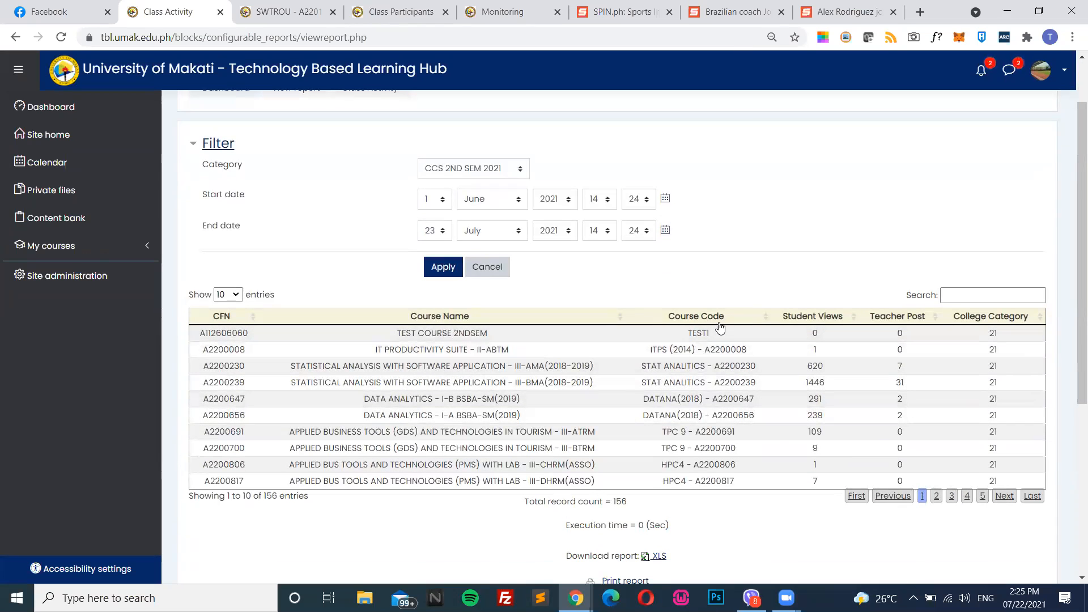
double_click(814, 366)
double_click(816, 385)
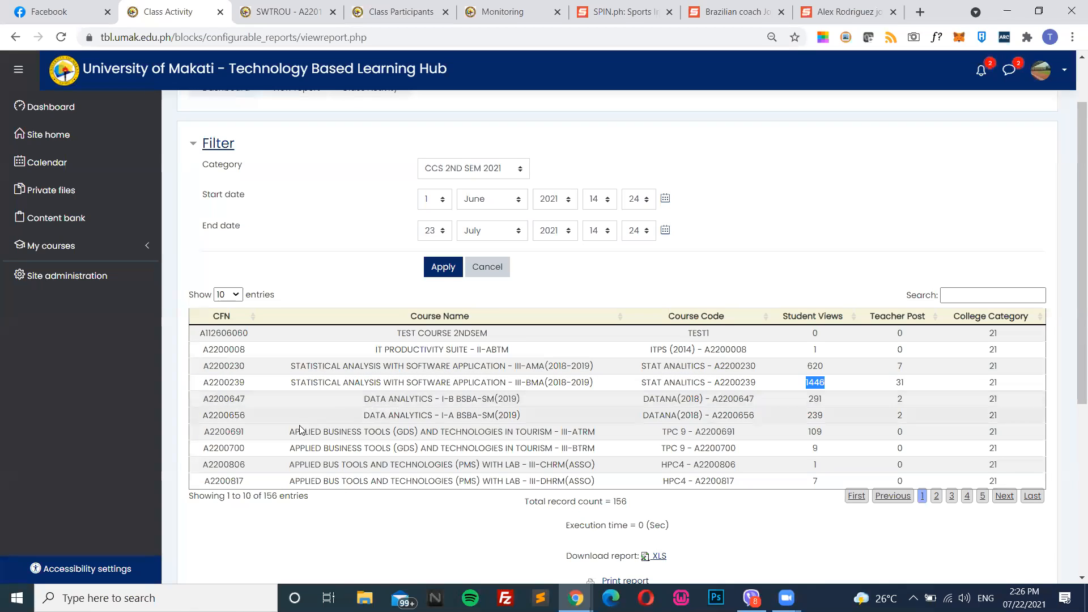
Copy the CFN A2200806 from the report and open course and category management from Site administration in a new tab
double_click(231, 465)
key(ctrl+c)
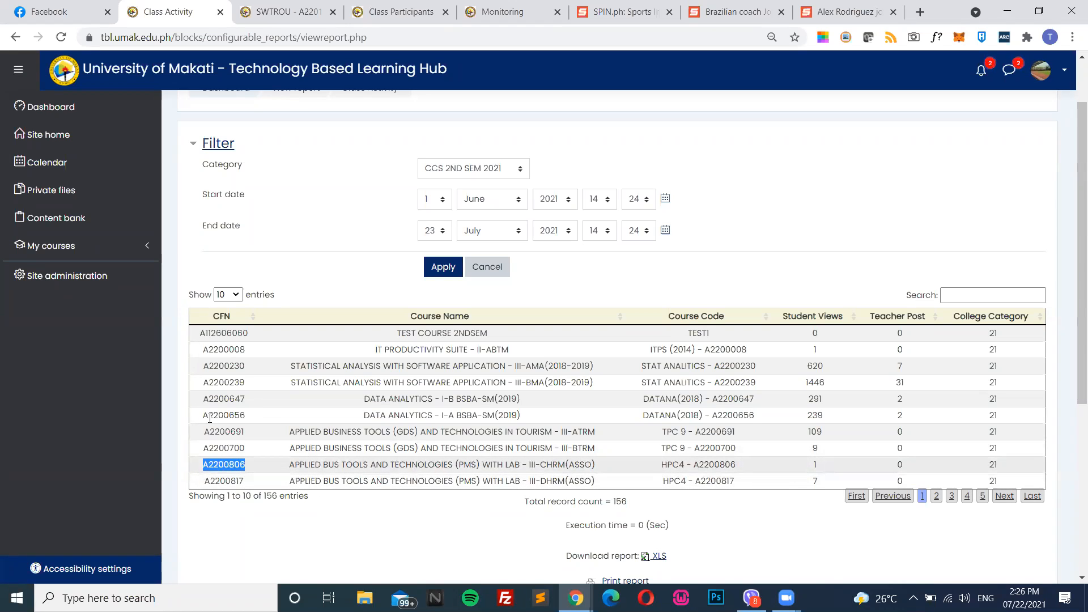
right_click(80, 271)
click(113, 280)
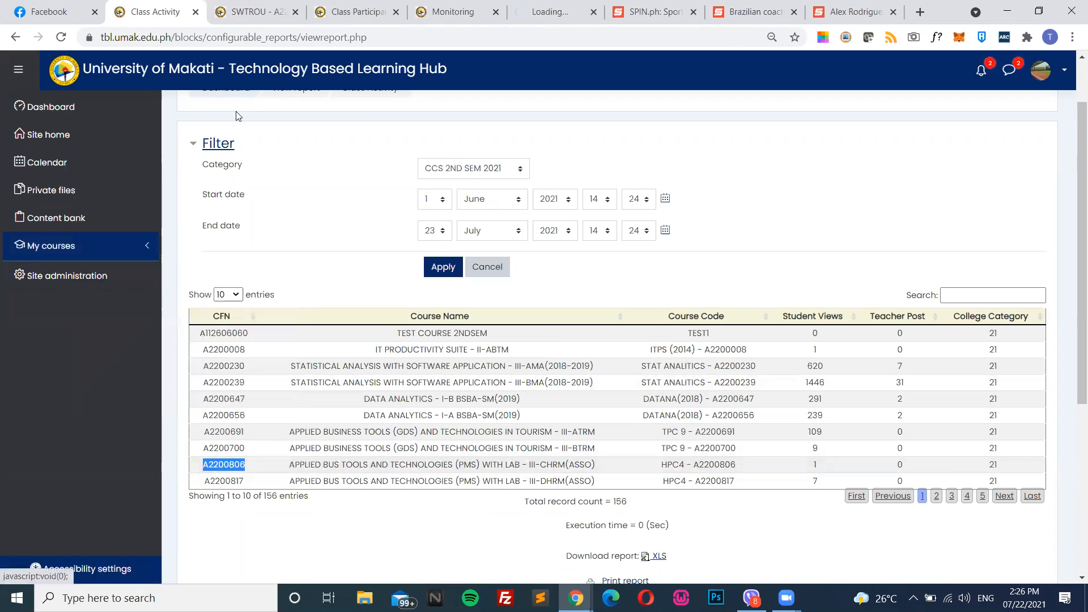
click(545, 13)
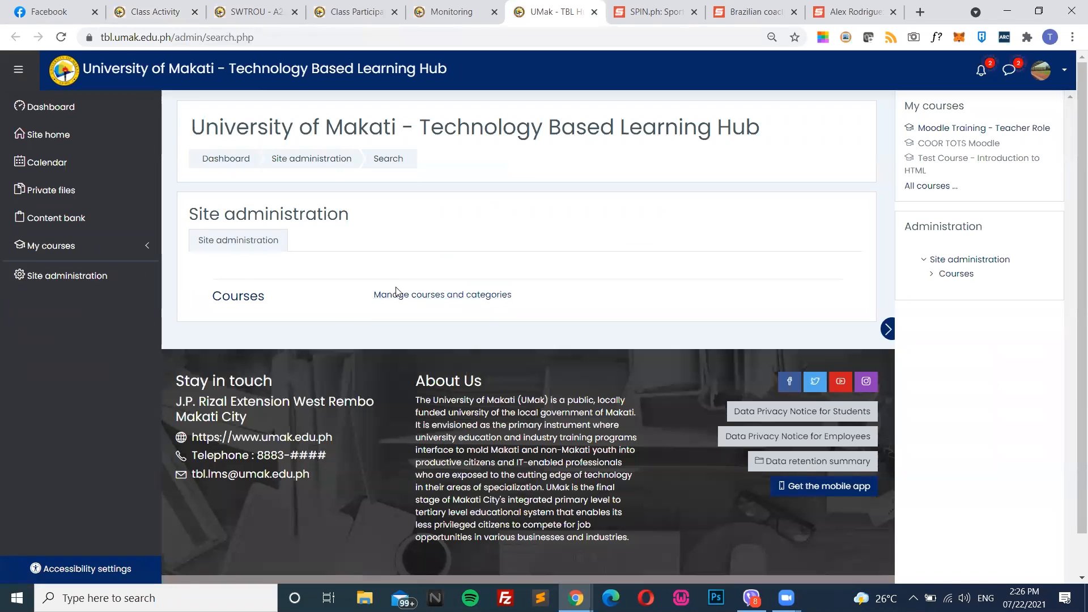
click(397, 295)
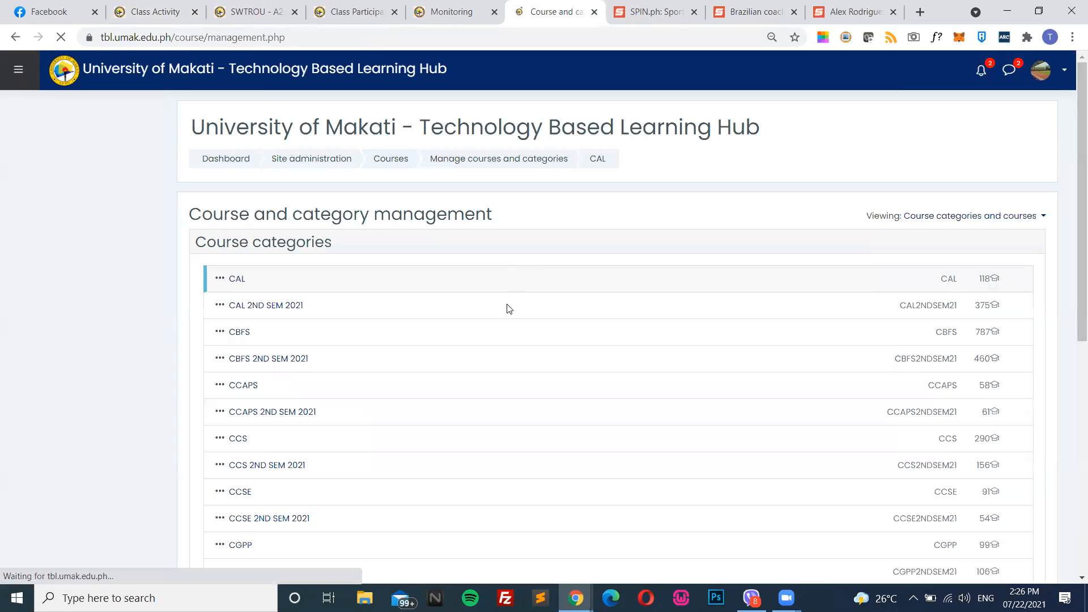
Search the courses for the copied CFN A2200806 on the course and category management page
scroll(588, 474, down, 15)
scroll(875, 468, down, 3)
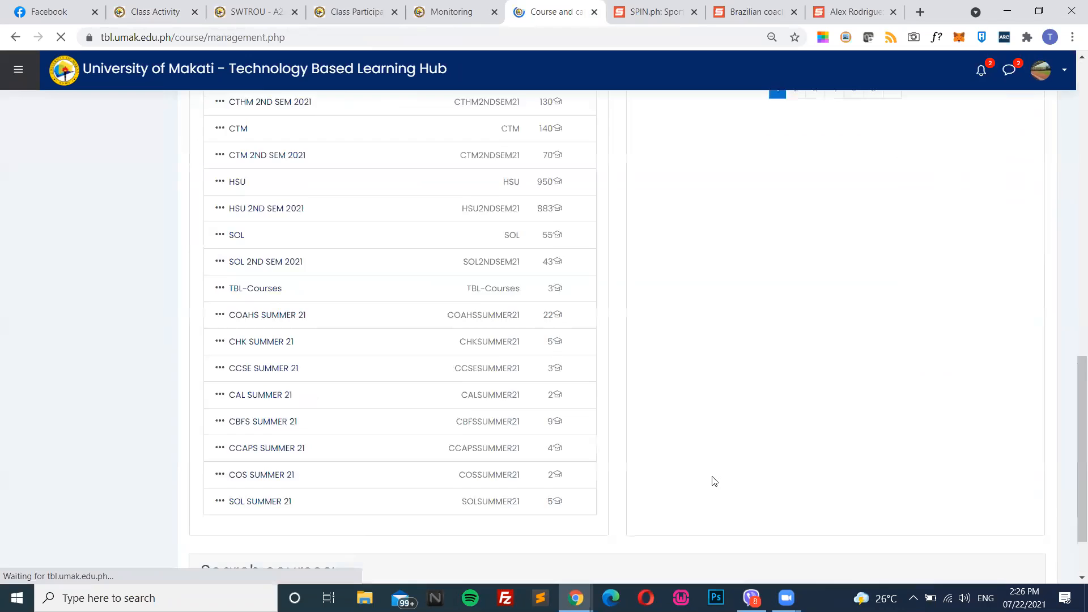
click(650, 524)
key(ctrl+v)
click(731, 522)
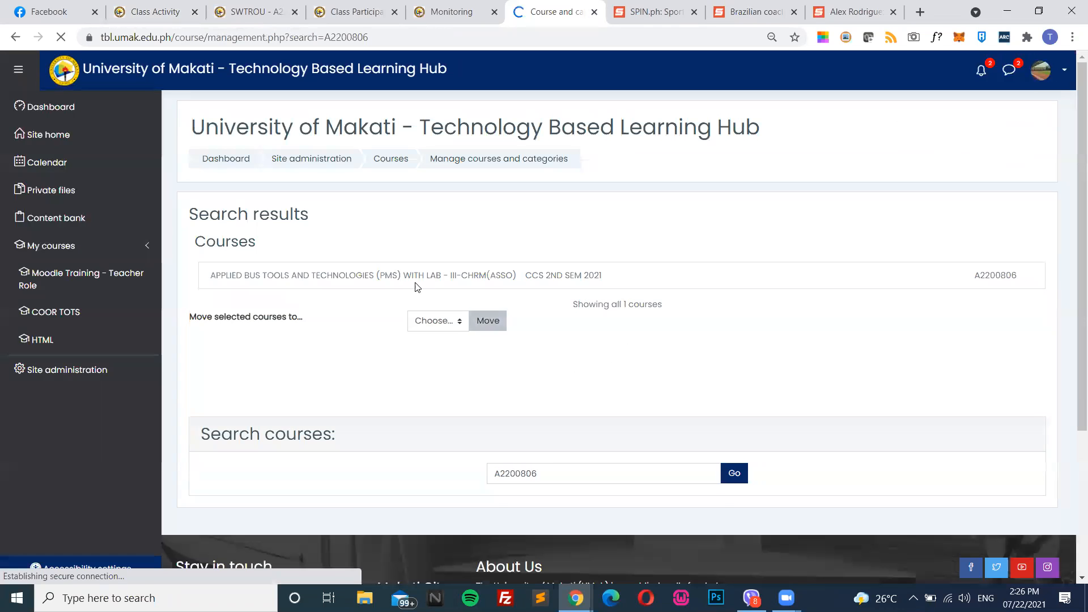
Open the details of the III-CHRM(ASSO) course found and review its role assignments, sections and modules used
click(527, 285)
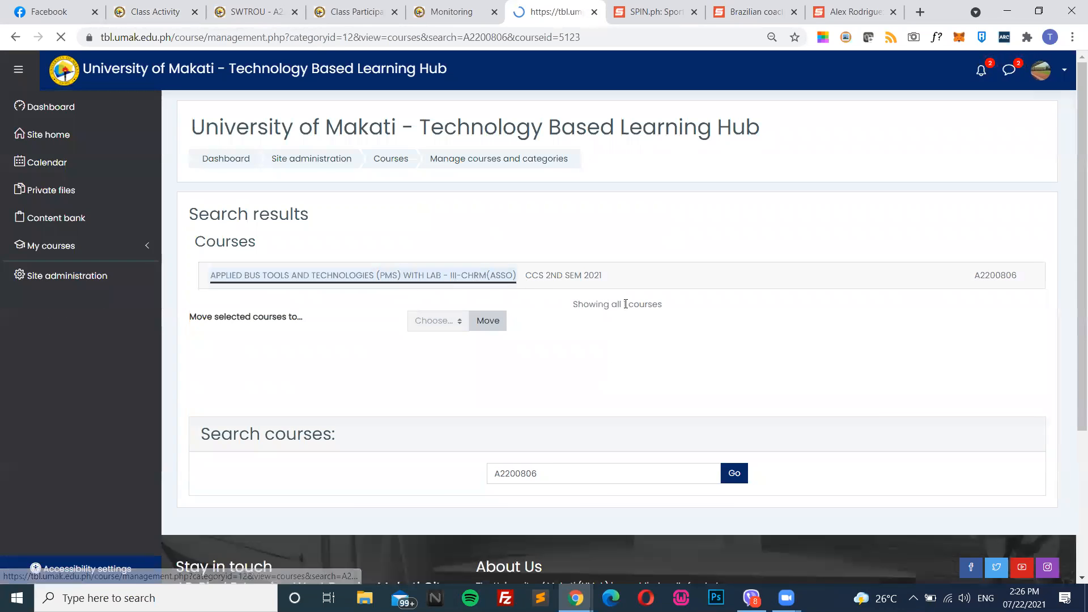
scroll(503, 400, down, 6)
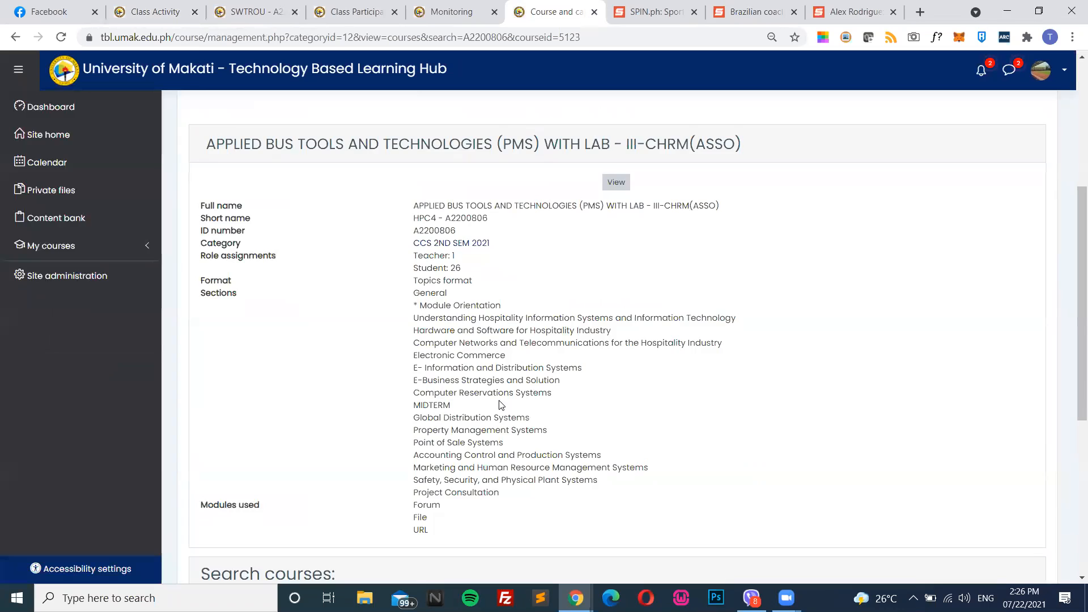
scroll(500, 404, up, 1)
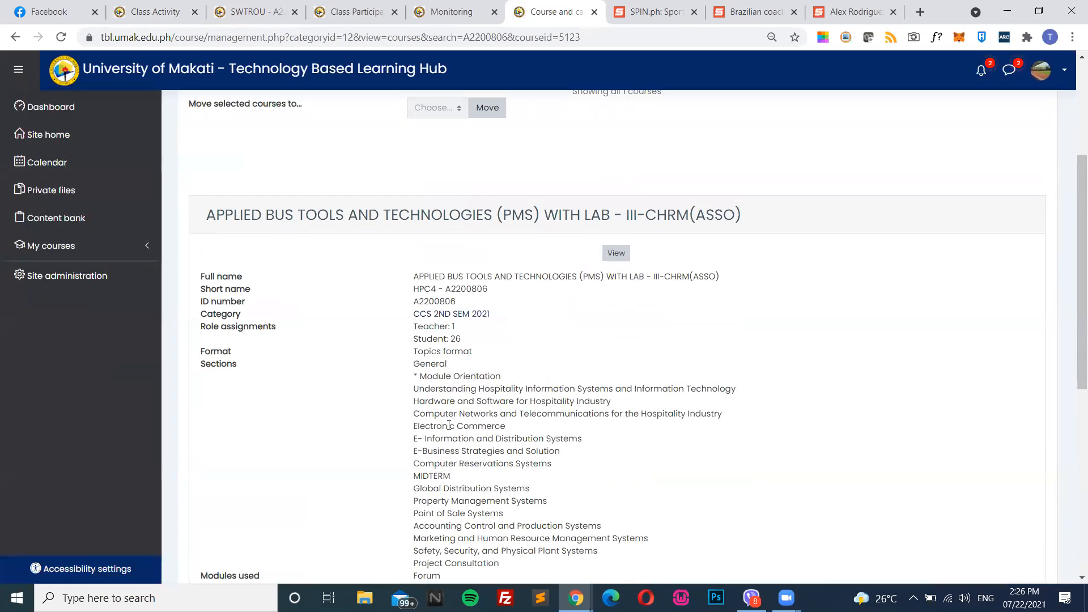
scroll(448, 385, down, 3)
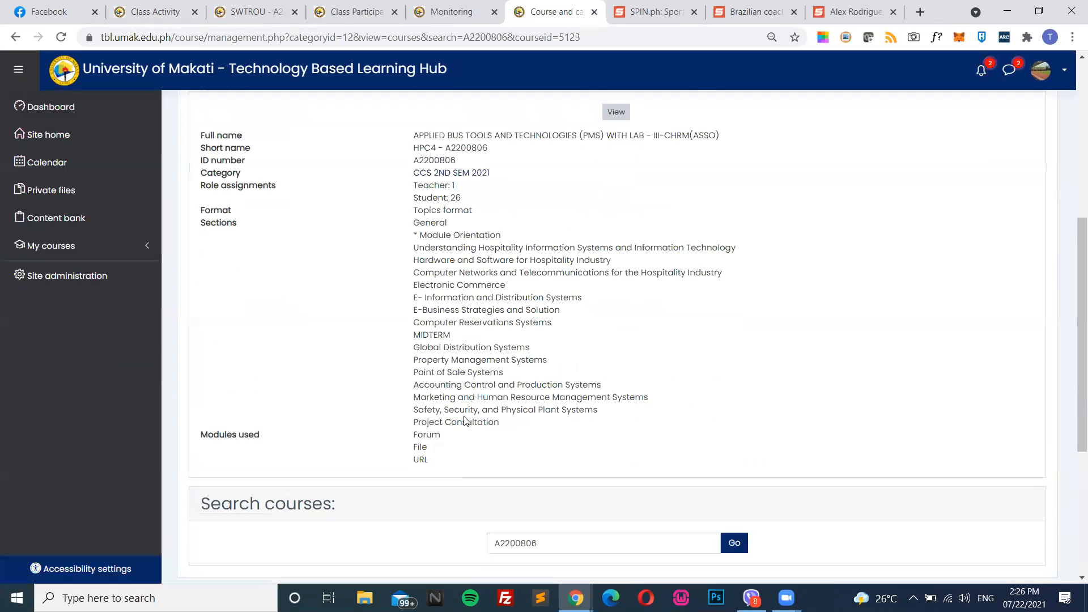
scroll(474, 397, up, 2)
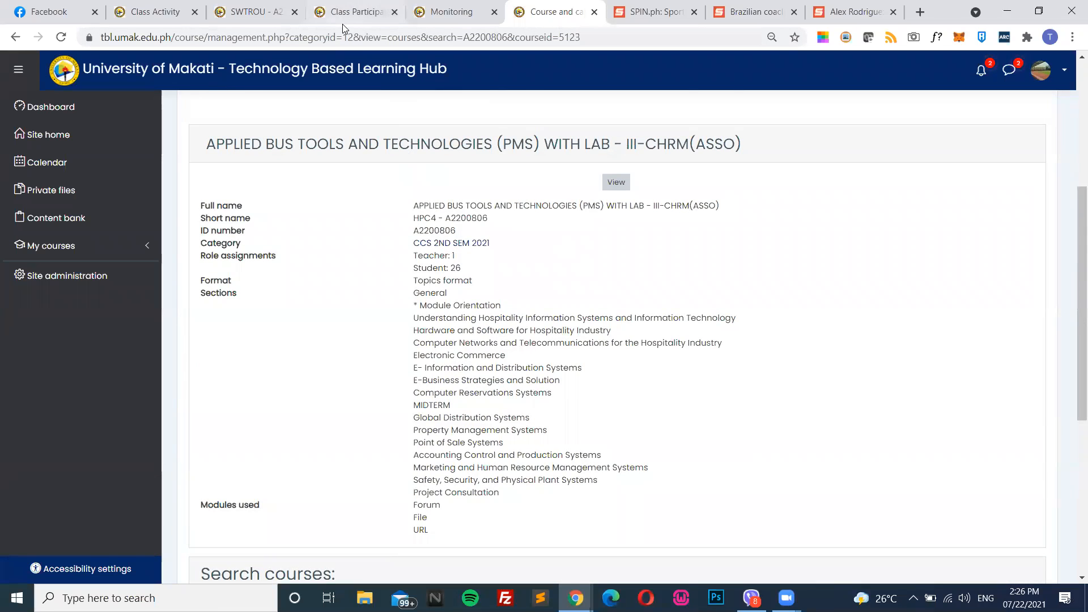
Return to the Class Activity report and page through the CCS 2ND SEM 2021 results up to page 6
click(253, 12)
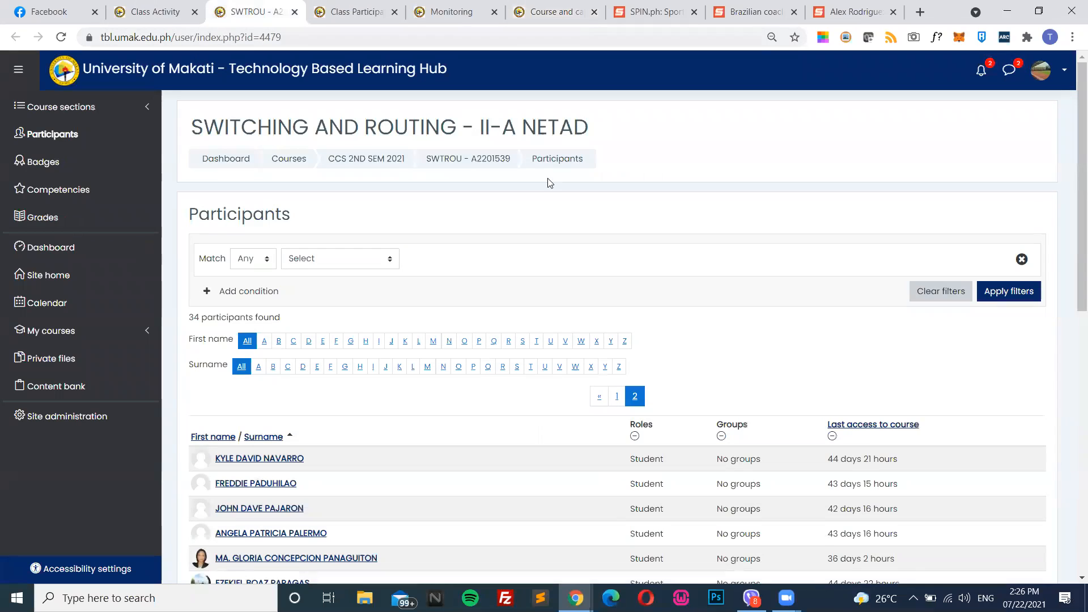
click(154, 12)
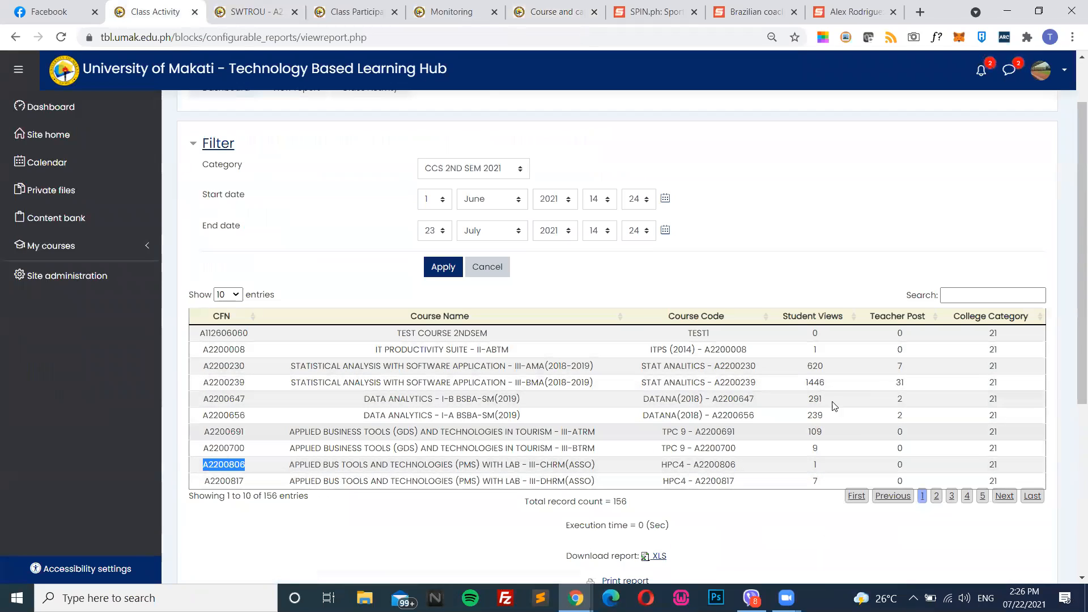
click(938, 496)
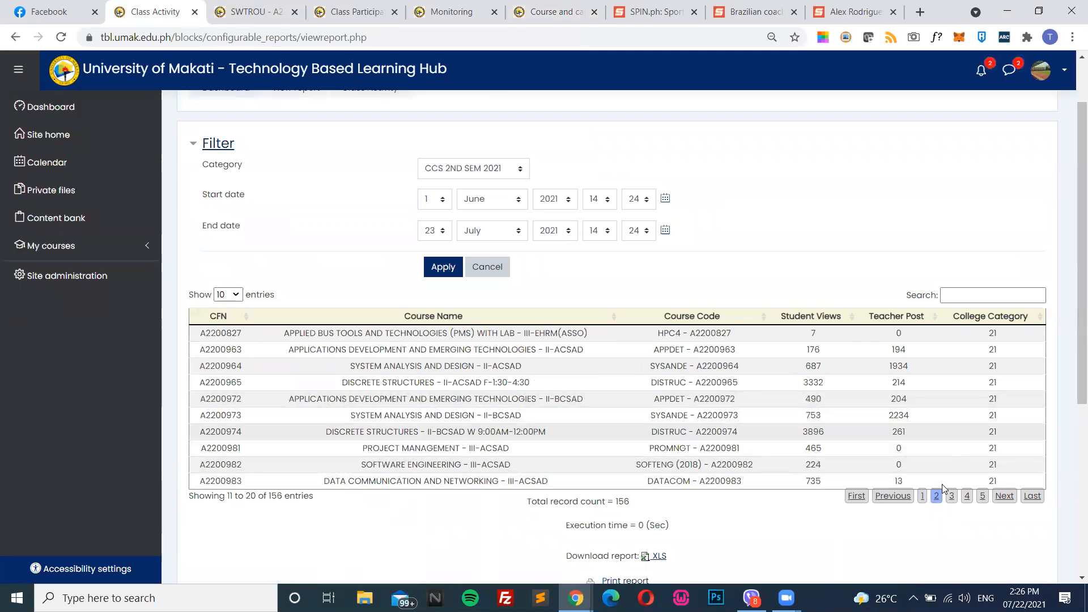
click(954, 500)
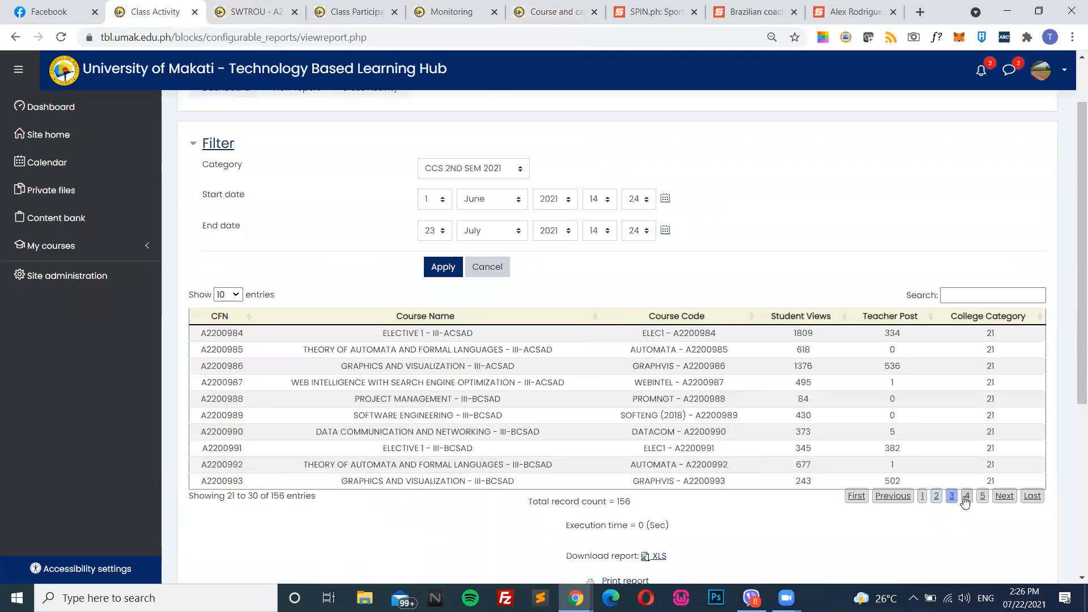
click(967, 497)
click(983, 498)
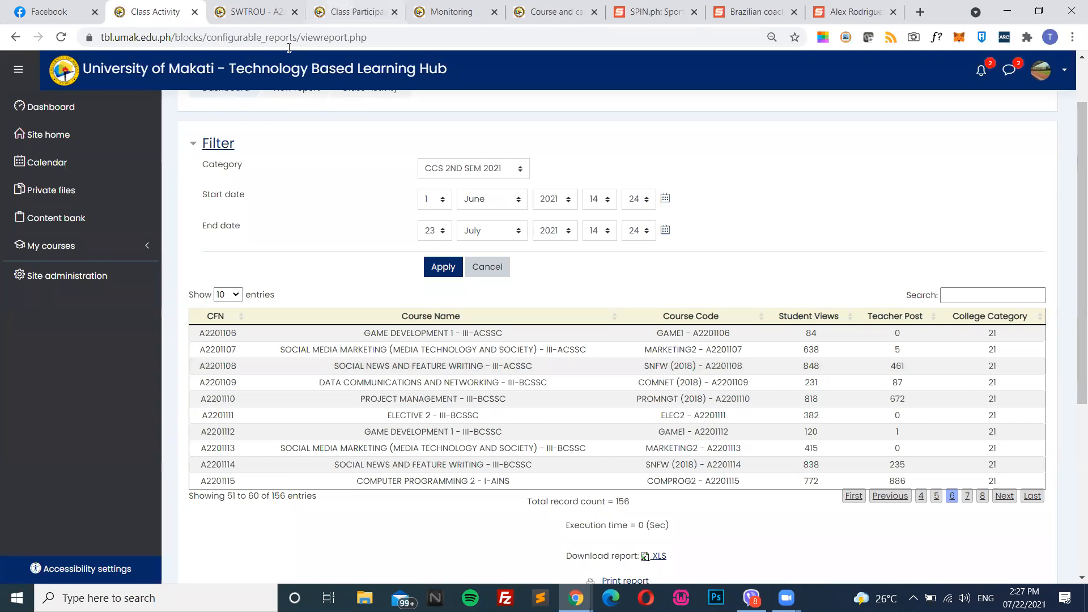
Switch to the Class Participants report, review its student and teacher counts, and page through to page 5
click(343, 12)
scroll(339, 253, down, 2)
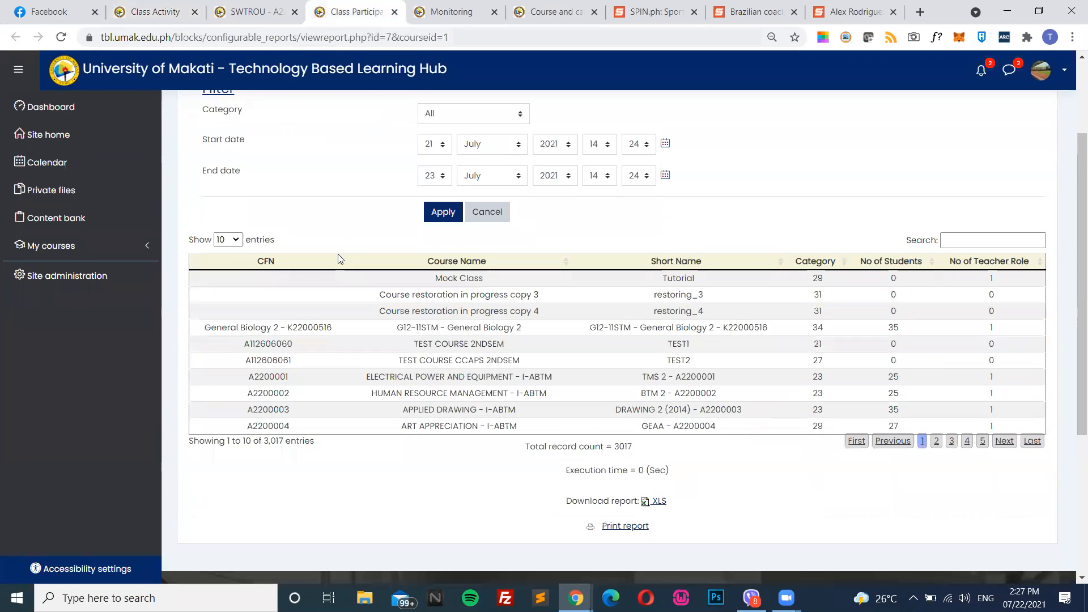
scroll(916, 350, up, 1)
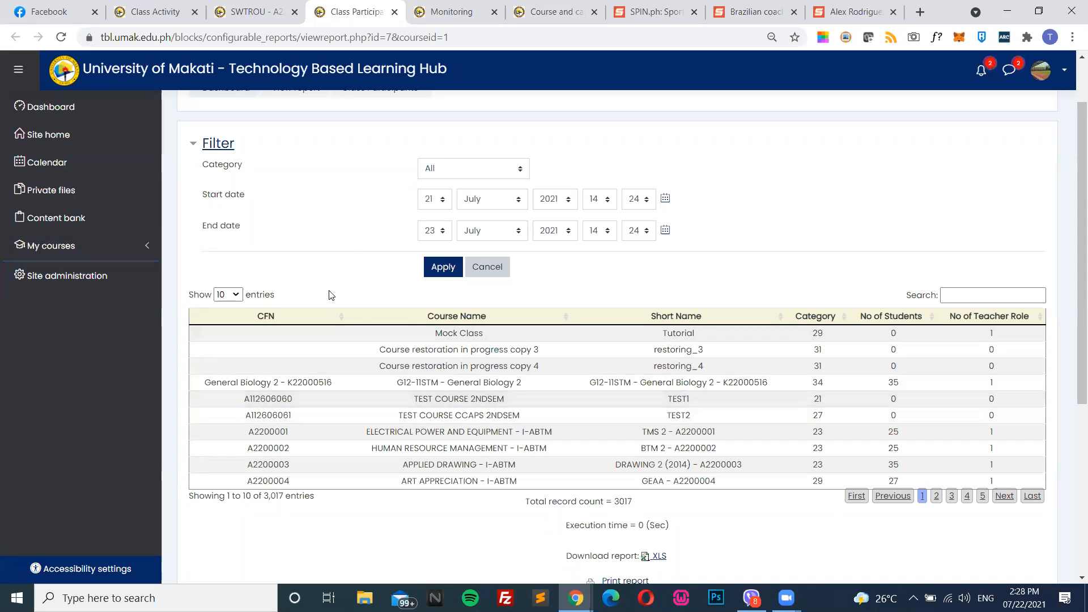
scroll(561, 444, down, 1)
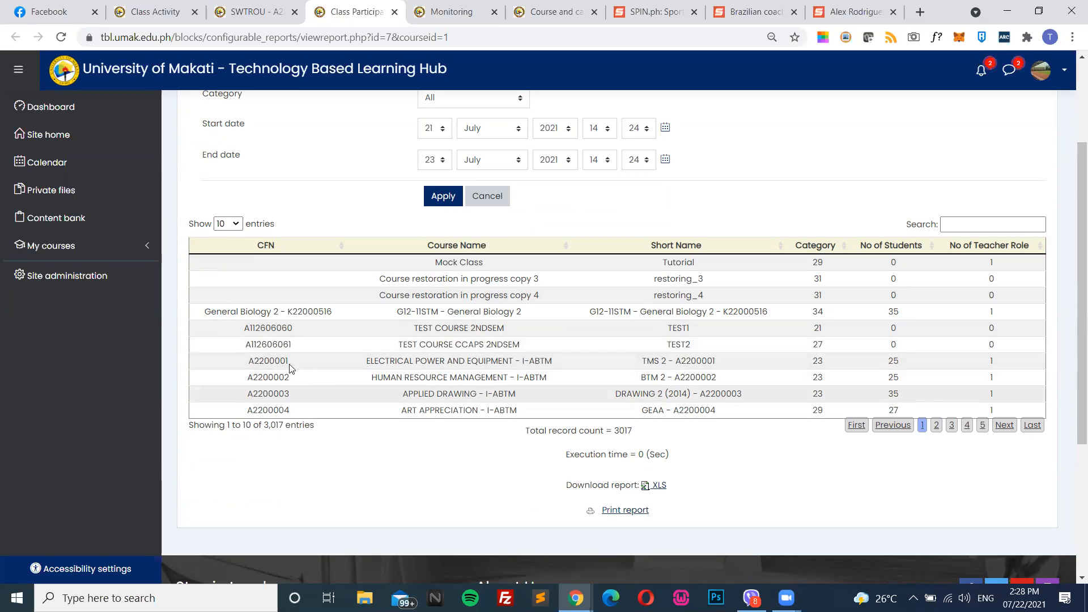
click(967, 427)
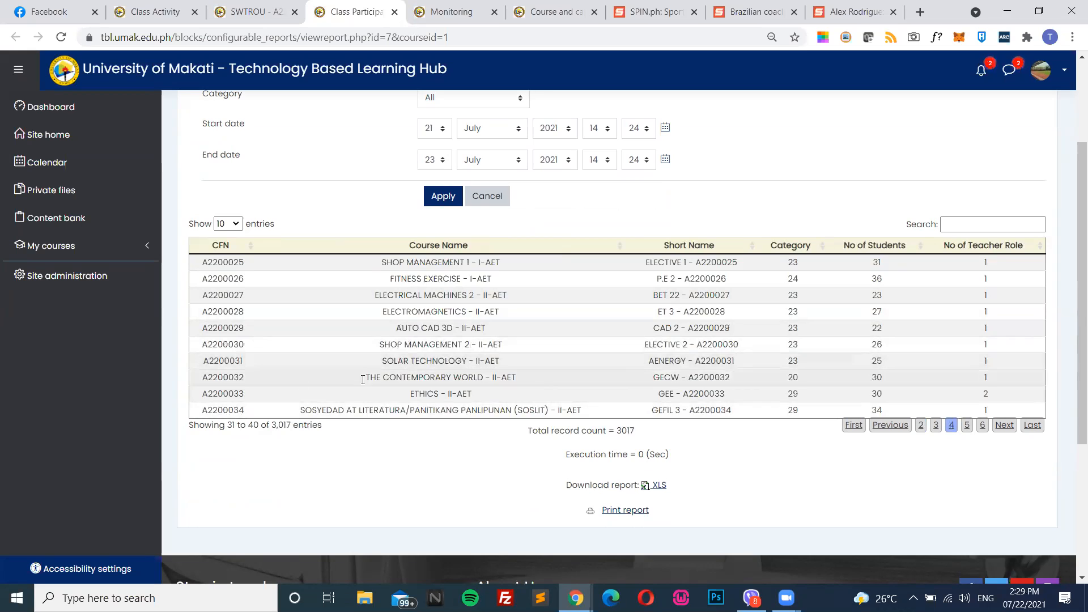
click(968, 425)
Look through the category options of the Class Participants report filter, from the colleges to the SUMMER 21 entries, without choosing one
scroll(515, 267, up, 1)
click(492, 168)
scroll(462, 227, up, 5)
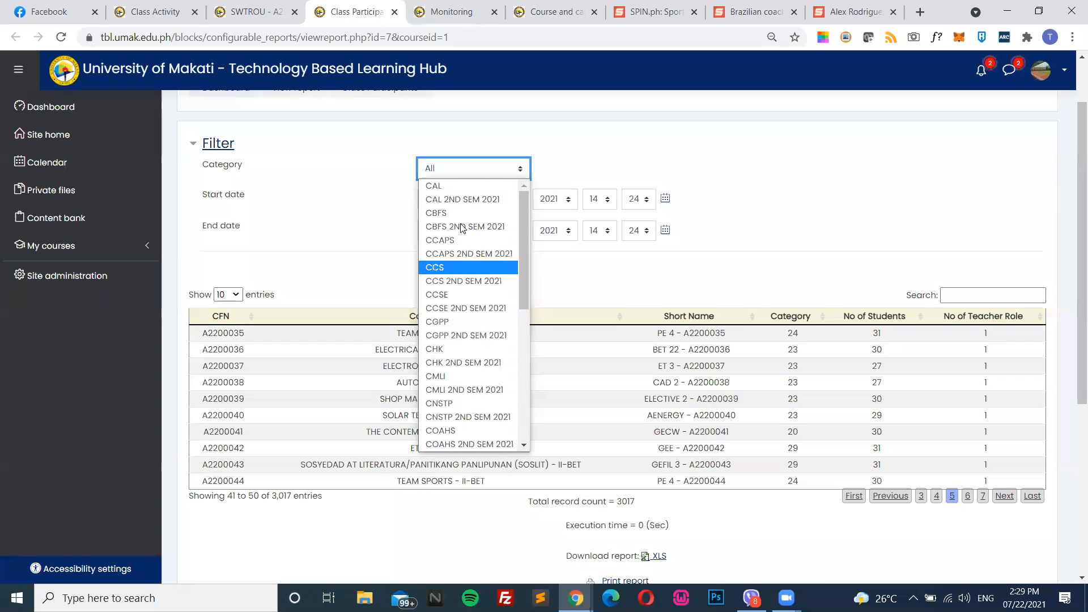
scroll(472, 319, down, 5)
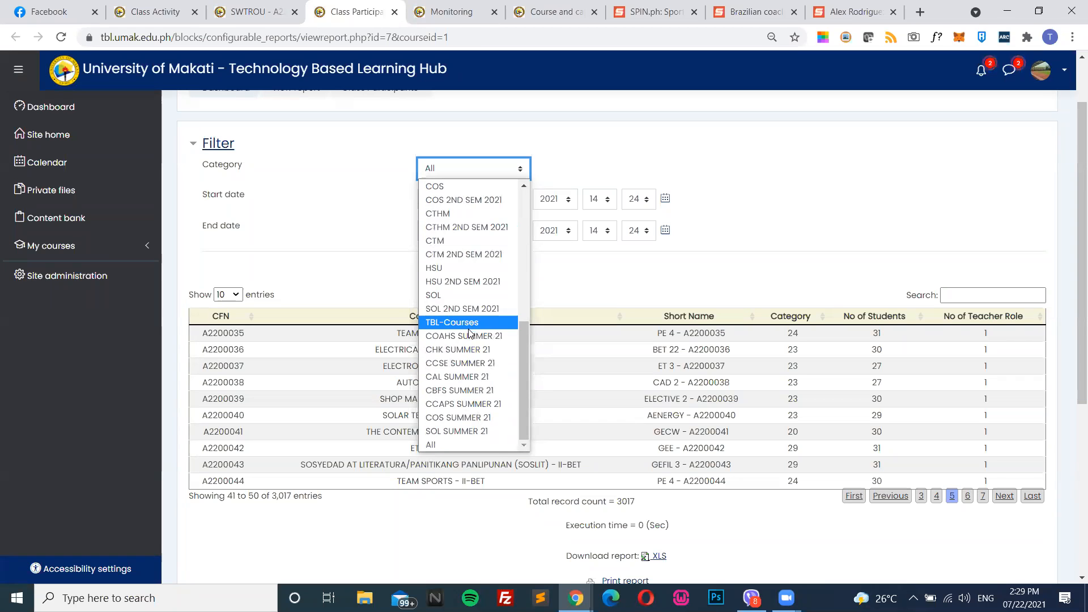
scroll(466, 318, up, 5)
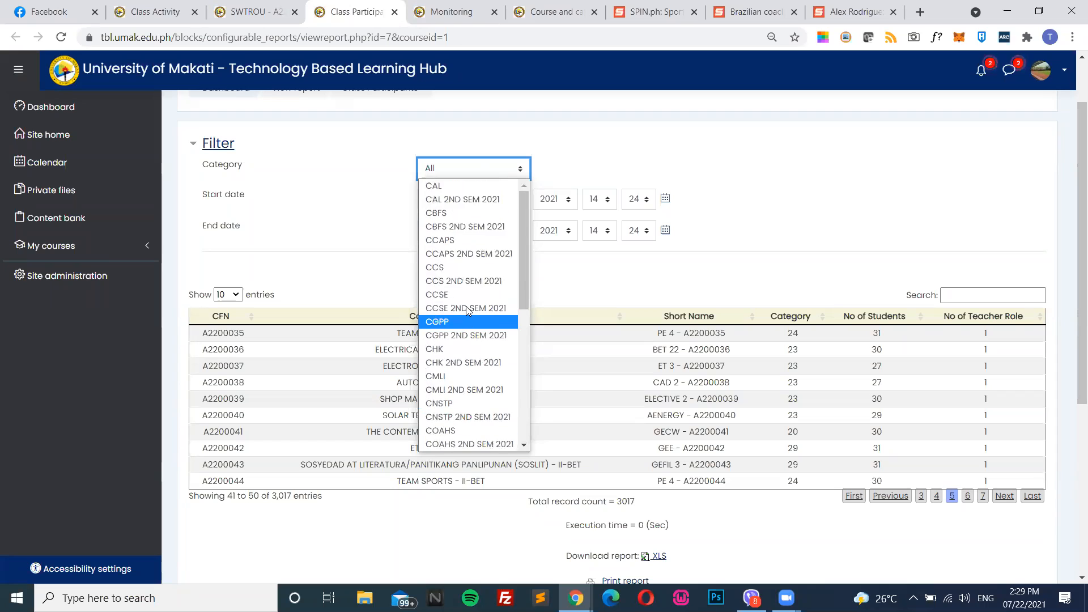
scroll(466, 309, down, 7)
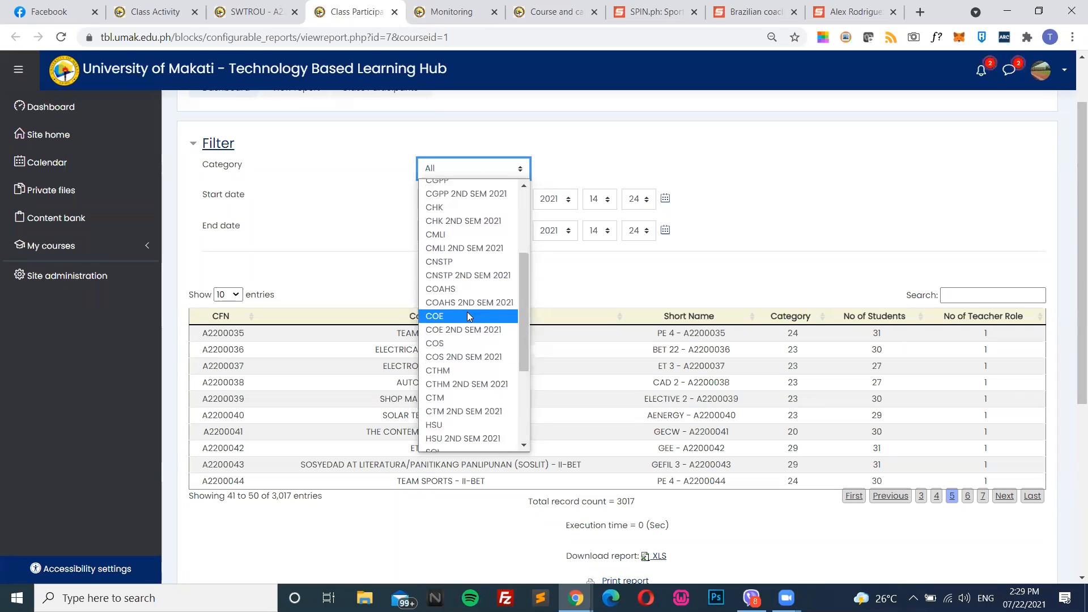
click(628, 284)
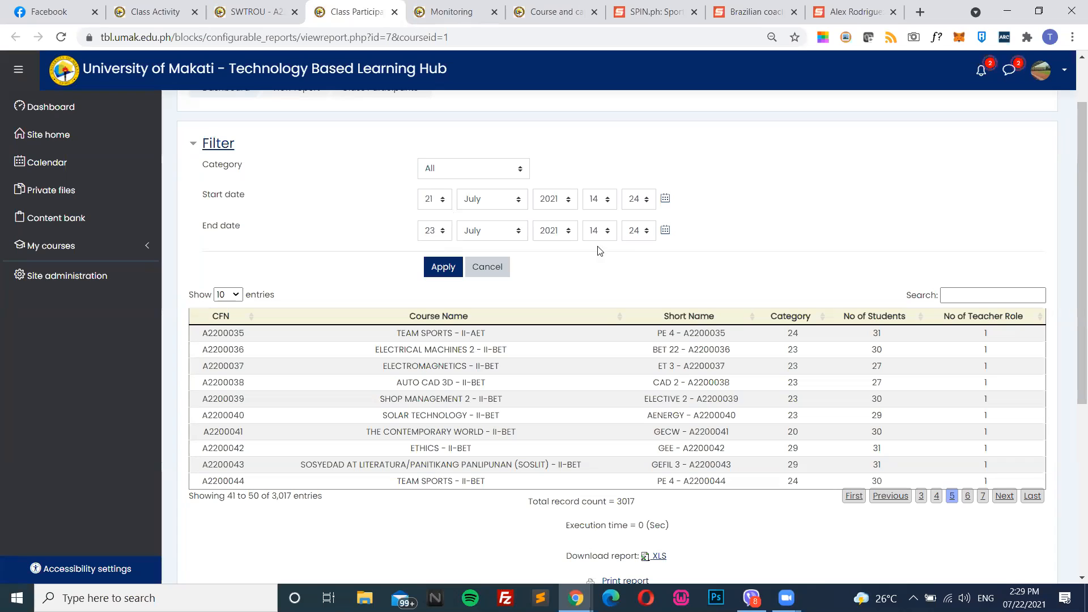
scroll(563, 246, up, 2)
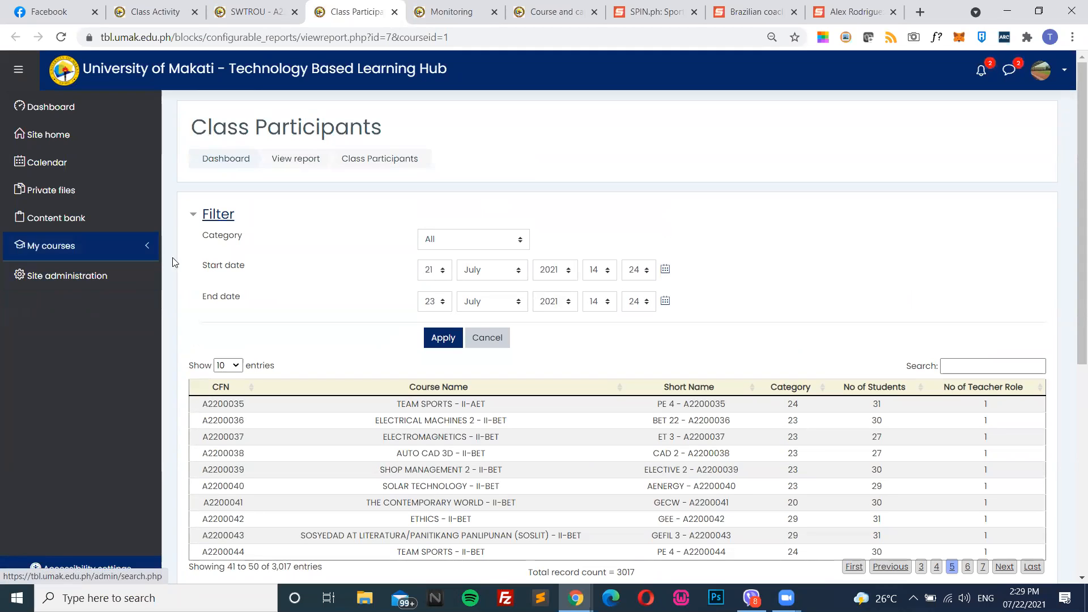
Switch to the Monitoring report and review its columns for logins, last access, activity views and activity posts
click(442, 17)
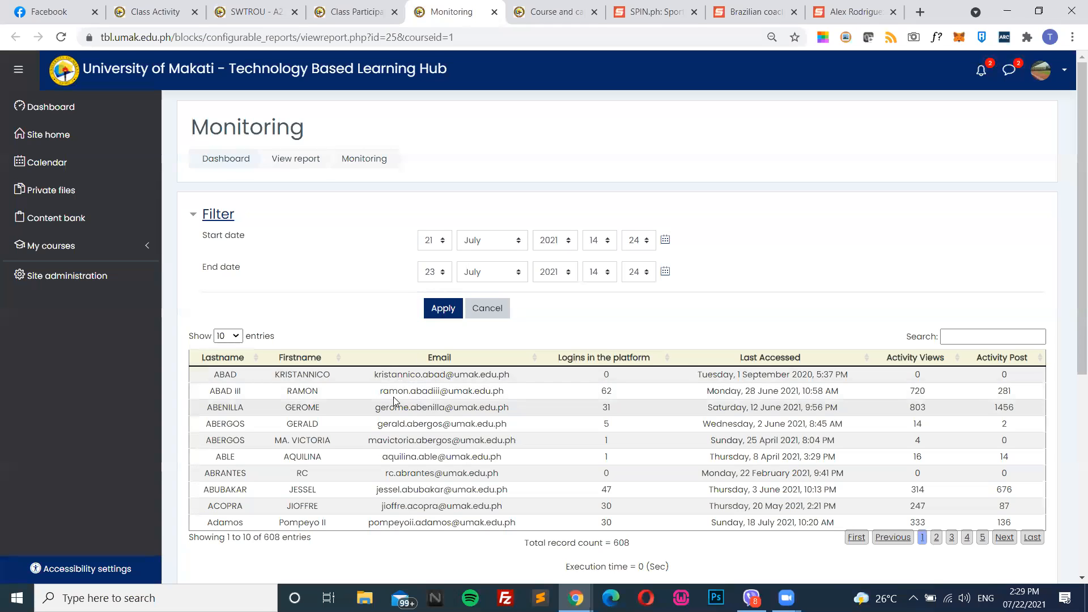
scroll(392, 399, down, 2)
scroll(397, 385, up, 1)
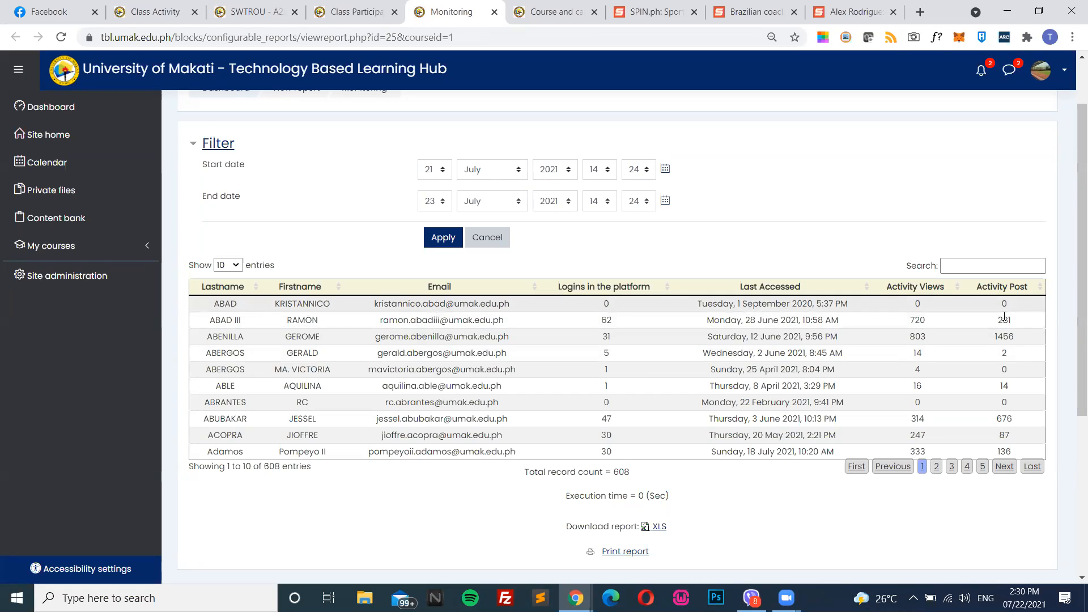
scroll(569, 352, up, 1)
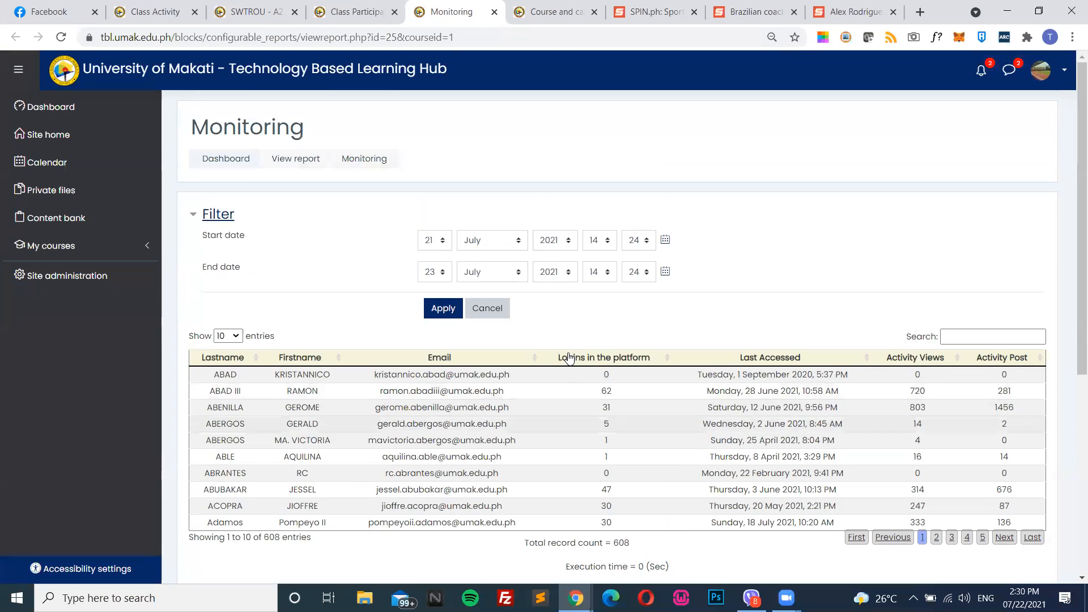
scroll(564, 351, down, 1)
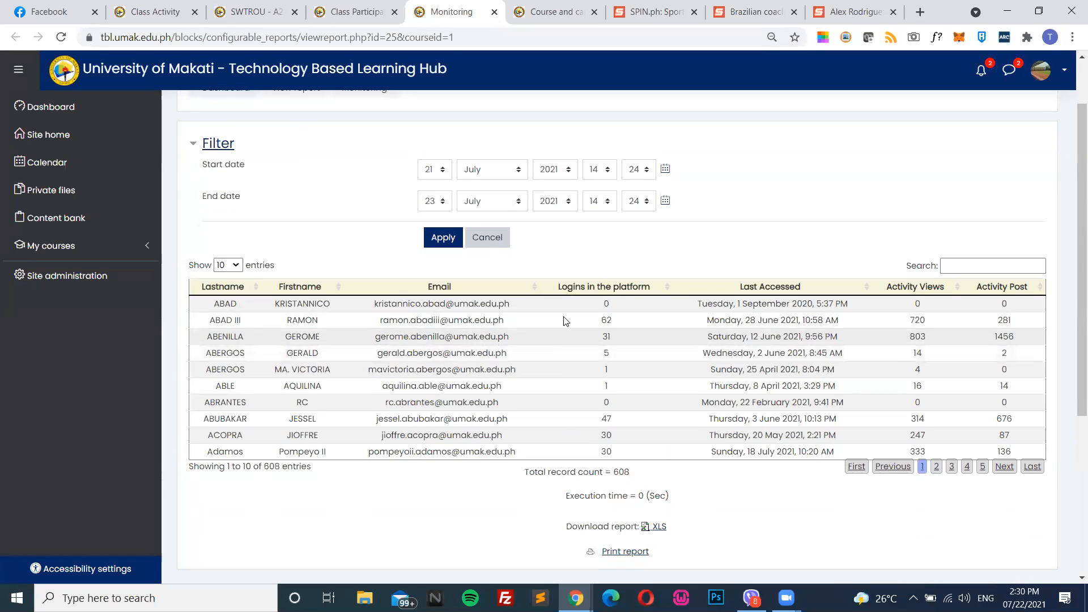
Set the Monitoring report's start date to 1 June 2021 and apply the filter
click(504, 178)
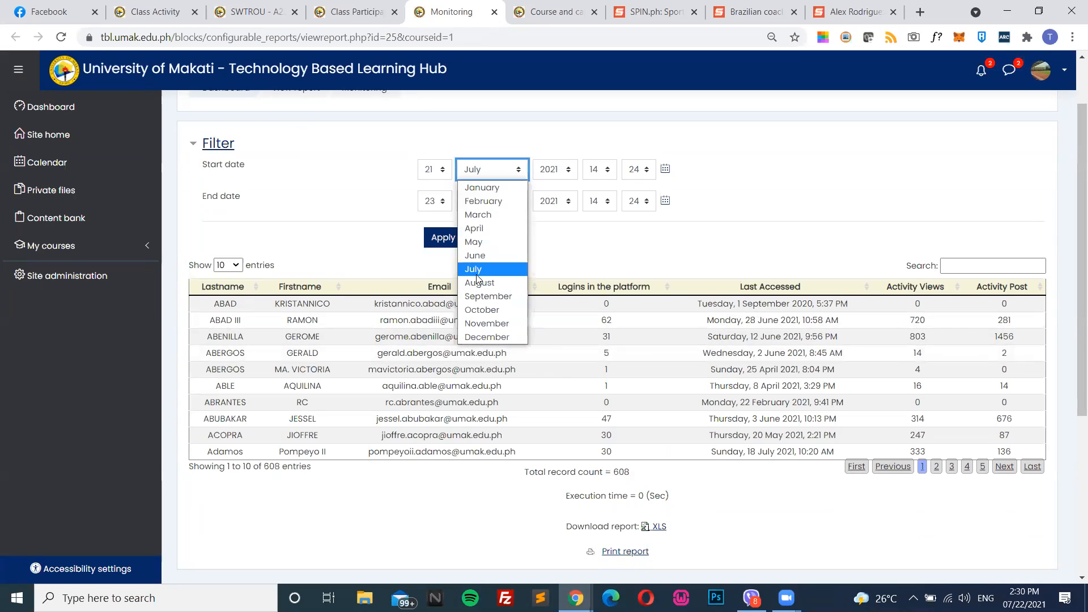
click(475, 270)
click(500, 169)
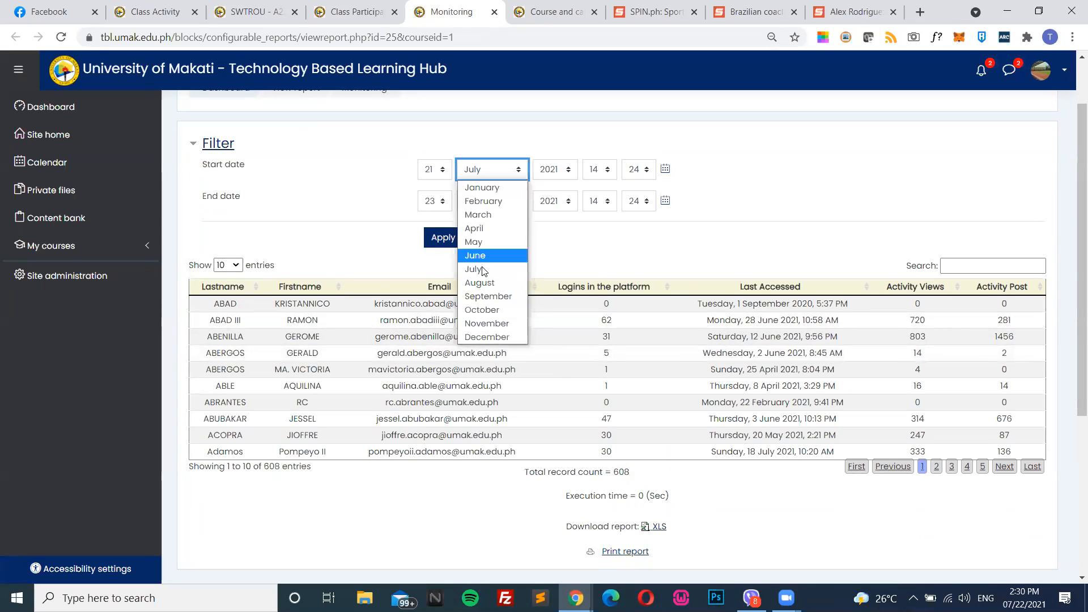
click(485, 252)
click(436, 170)
scroll(434, 187, up, 1)
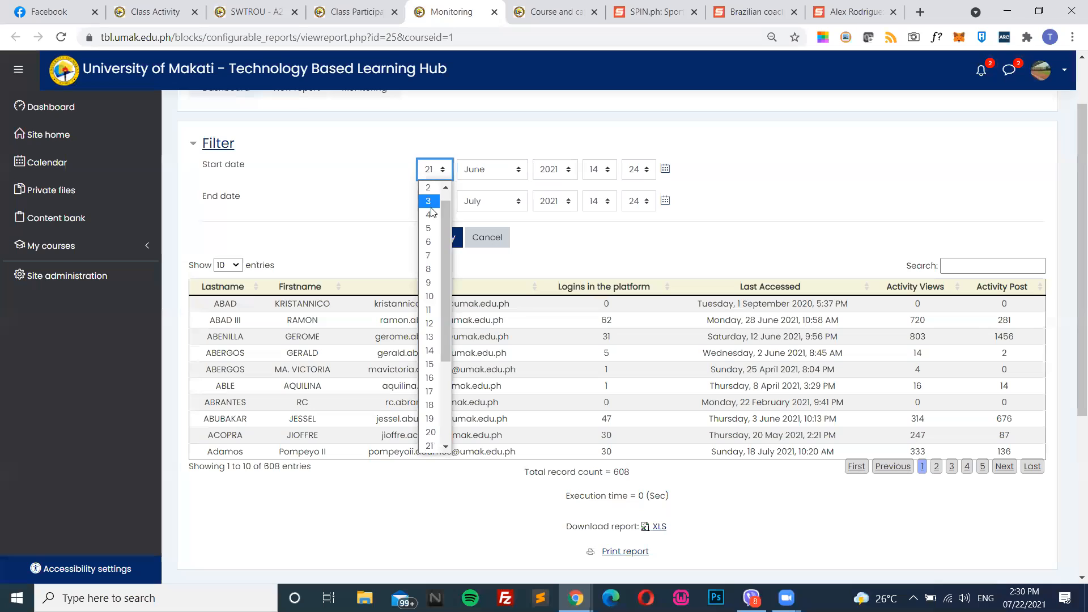
click(432, 187)
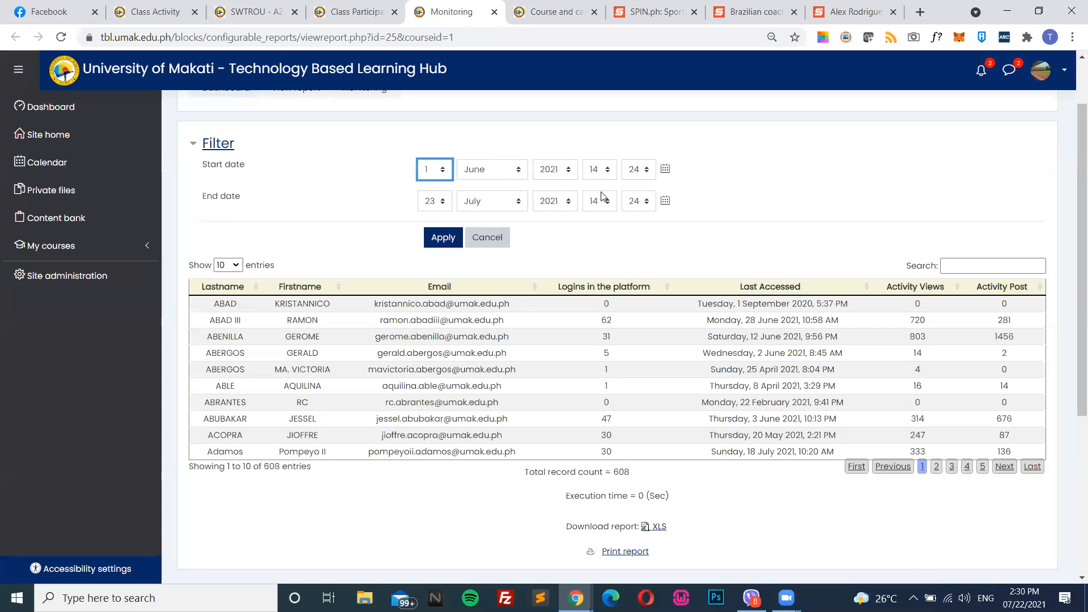
click(443, 238)
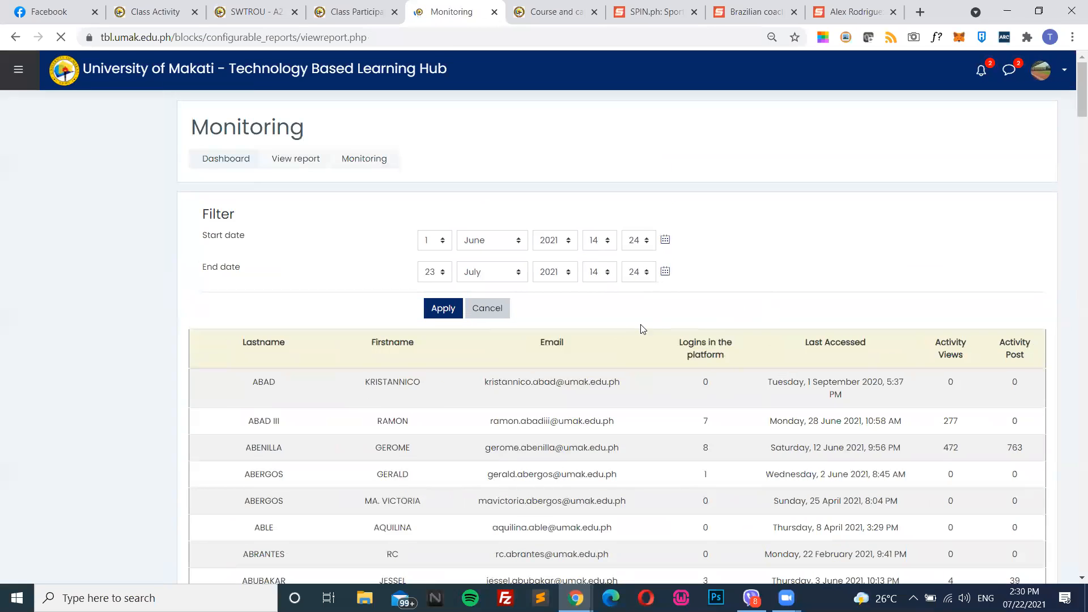
Examine the filtered Monitoring results, comparing each user's platform logins, last accessed date, activity views and activity posts
scroll(173, 315, down, 1)
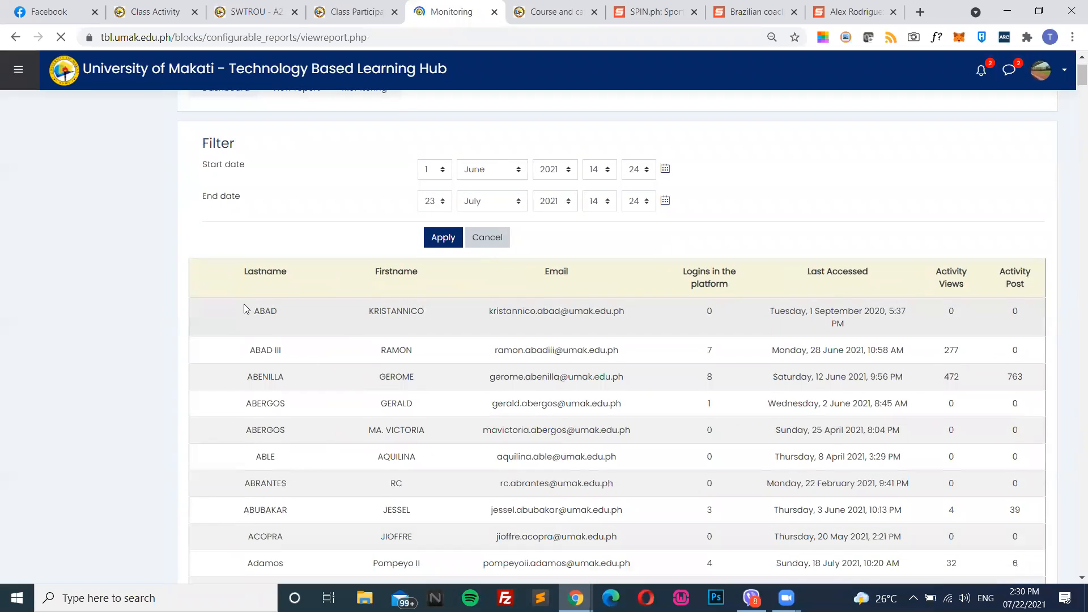
scroll(243, 304, down, 2)
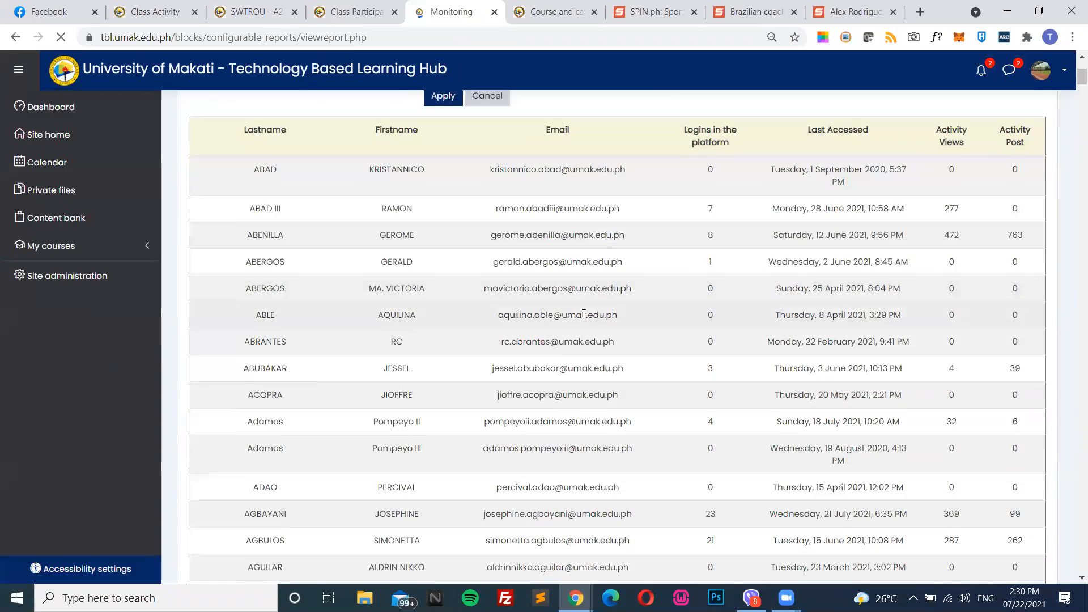
scroll(843, 223, up, 1)
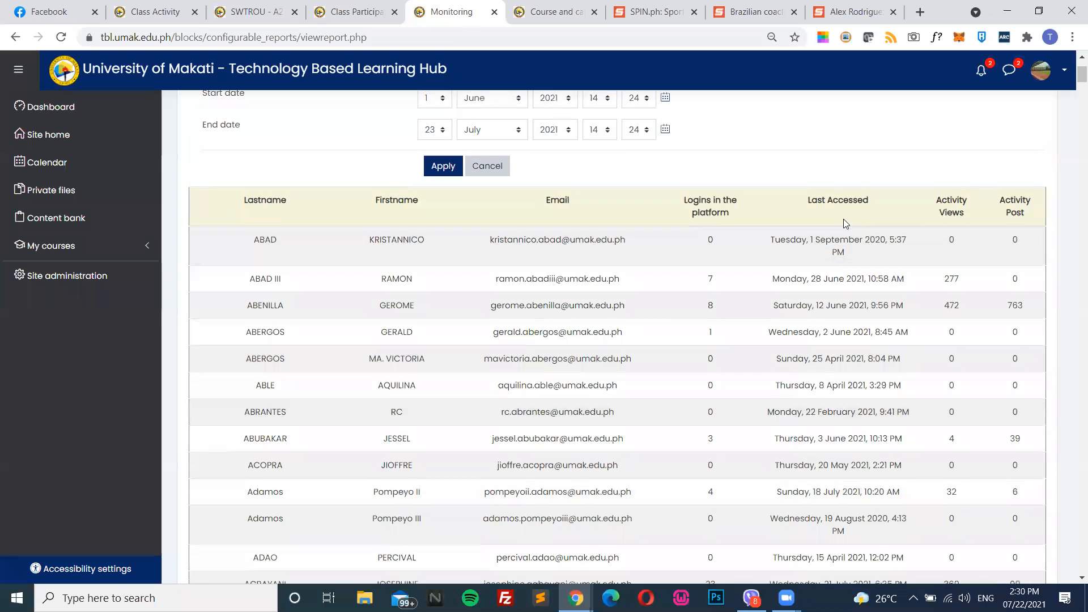
scroll(839, 232, down, 1)
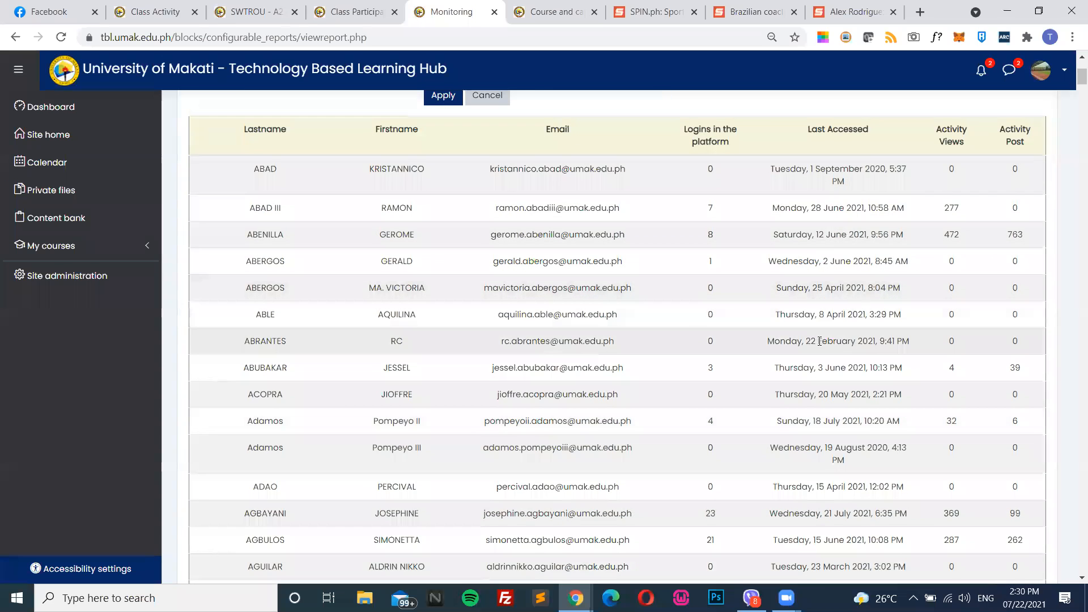
scroll(819, 340, up, 1)
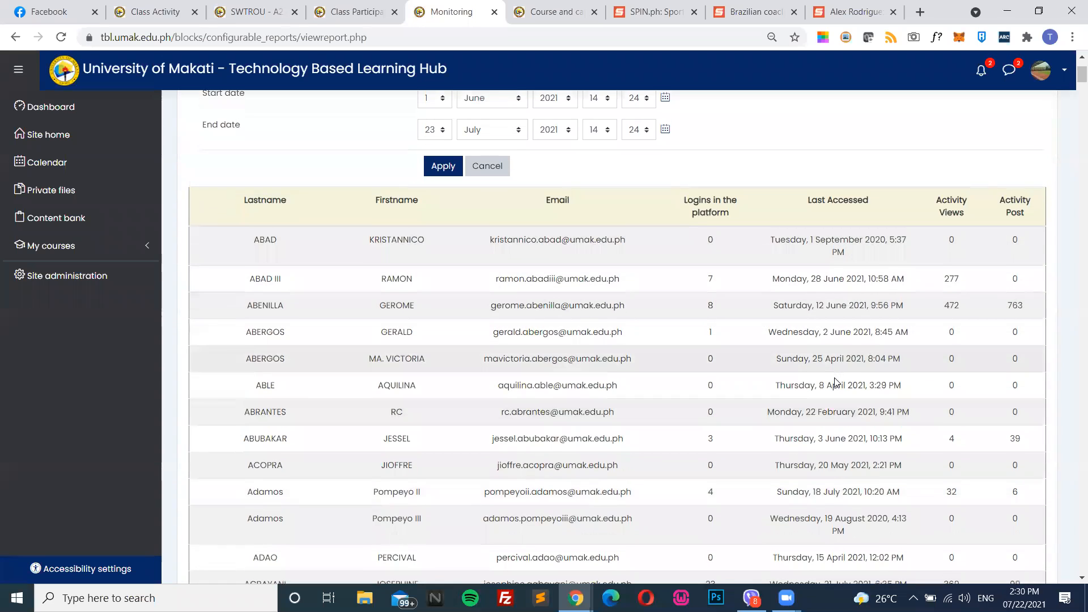
scroll(834, 382, down, 3)
scroll(746, 369, up, 3)
scroll(708, 300, down, 1)
scroll(624, 272, up, 2)
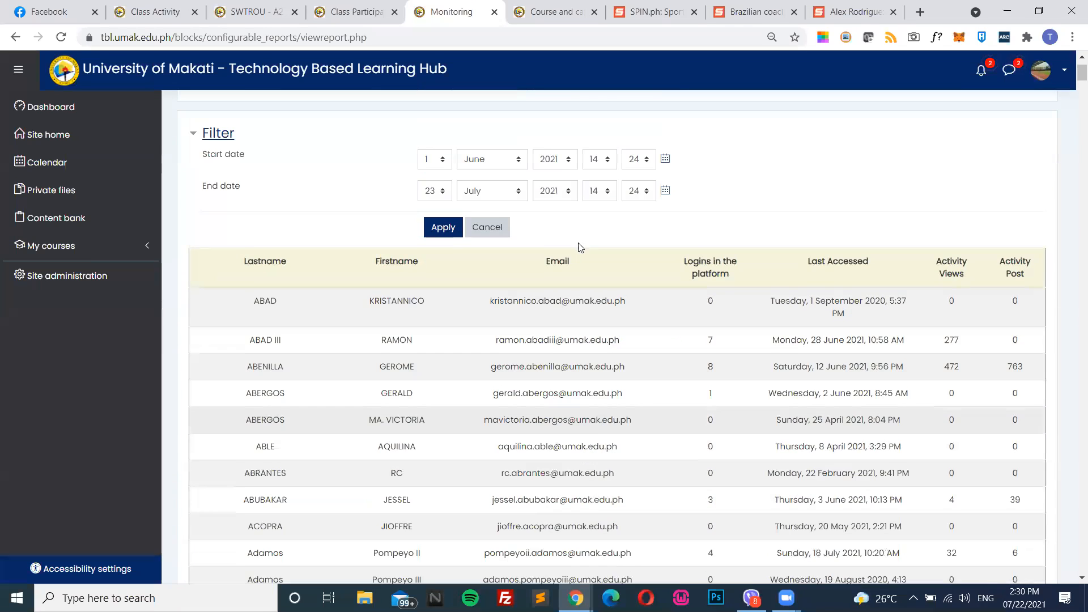
scroll(589, 301, up, 1)
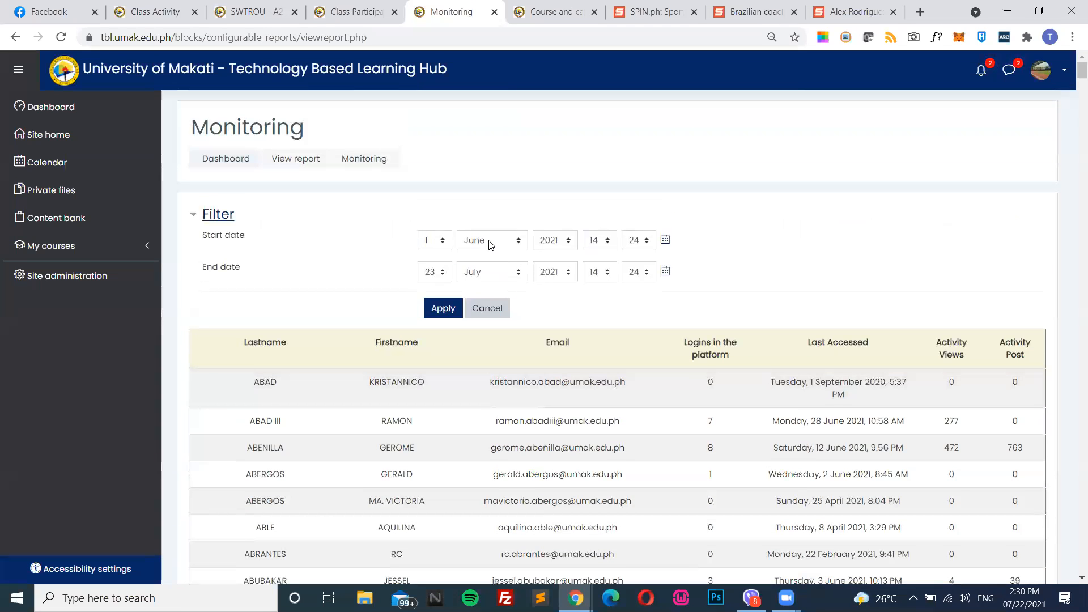
scroll(652, 332, down, 3)
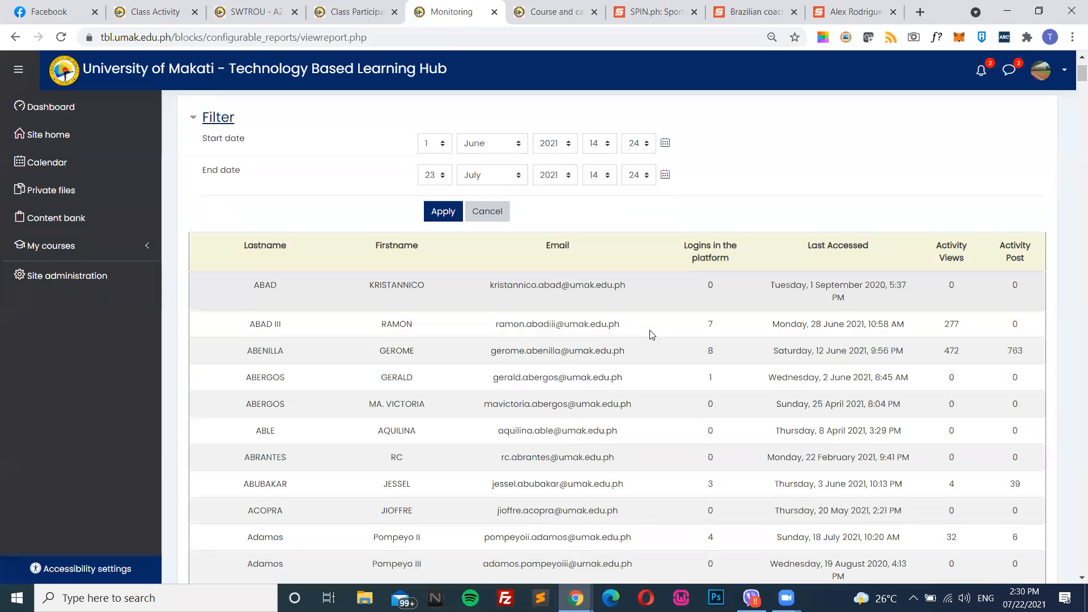
scroll(650, 336, down, 5)
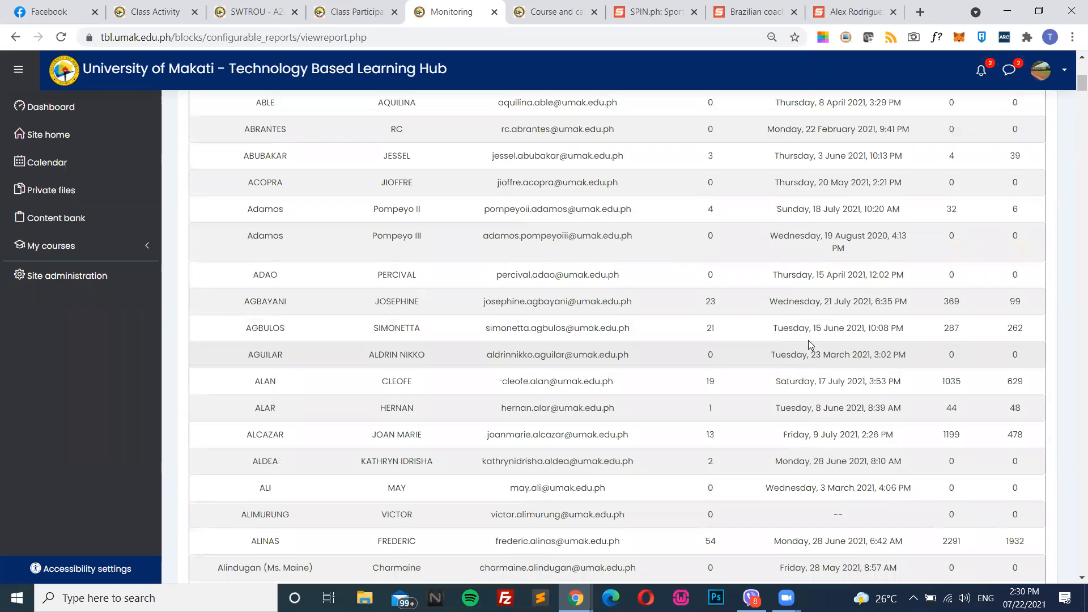
scroll(934, 341, up, 2)
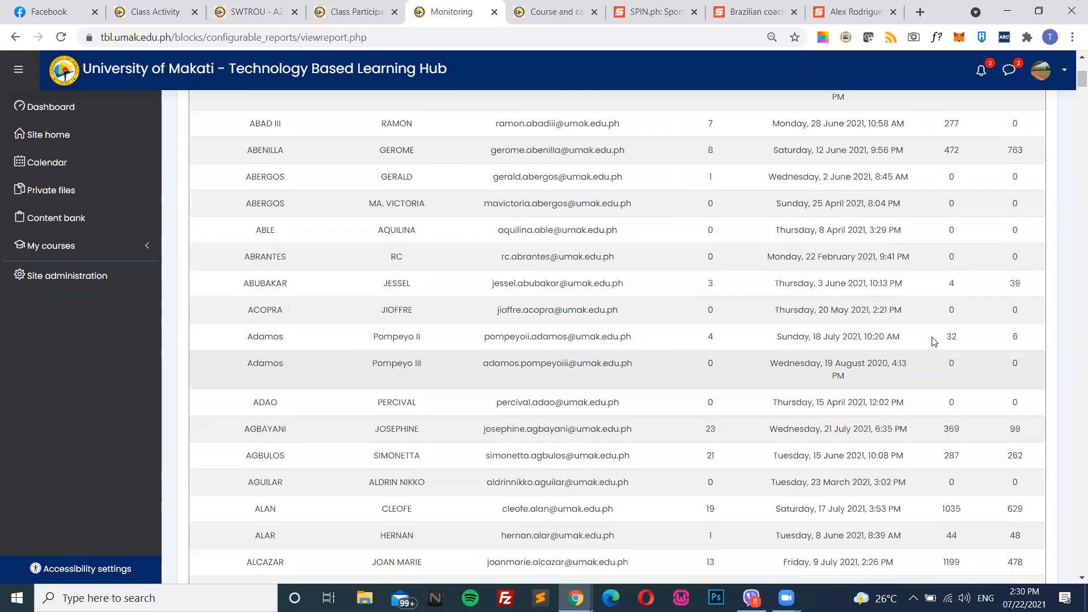
scroll(934, 341, up, 4)
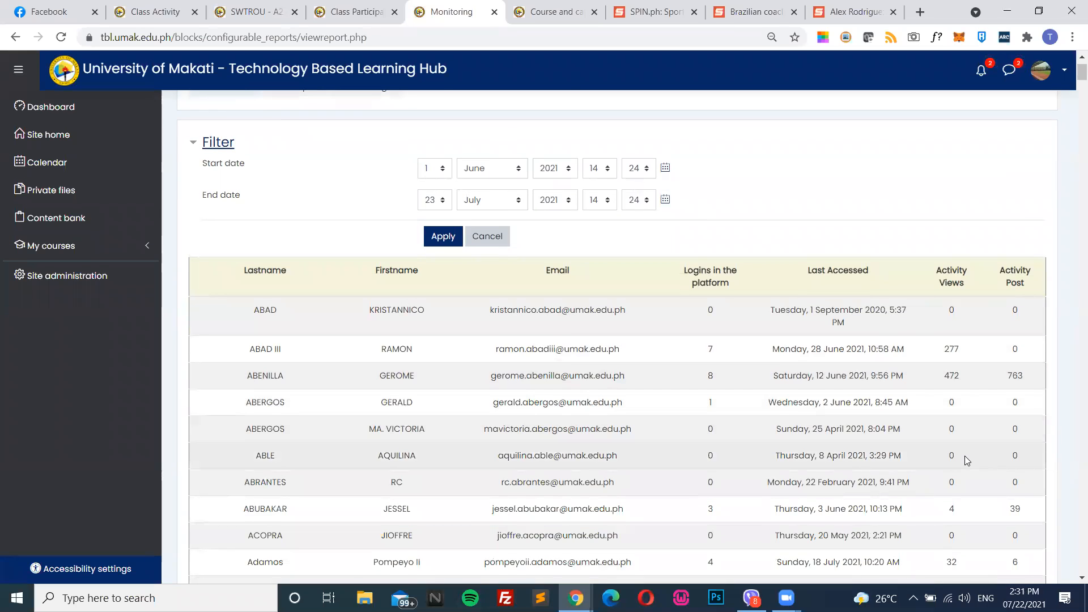
scroll(965, 456, down, 1)
scroll(961, 453, up, 1)
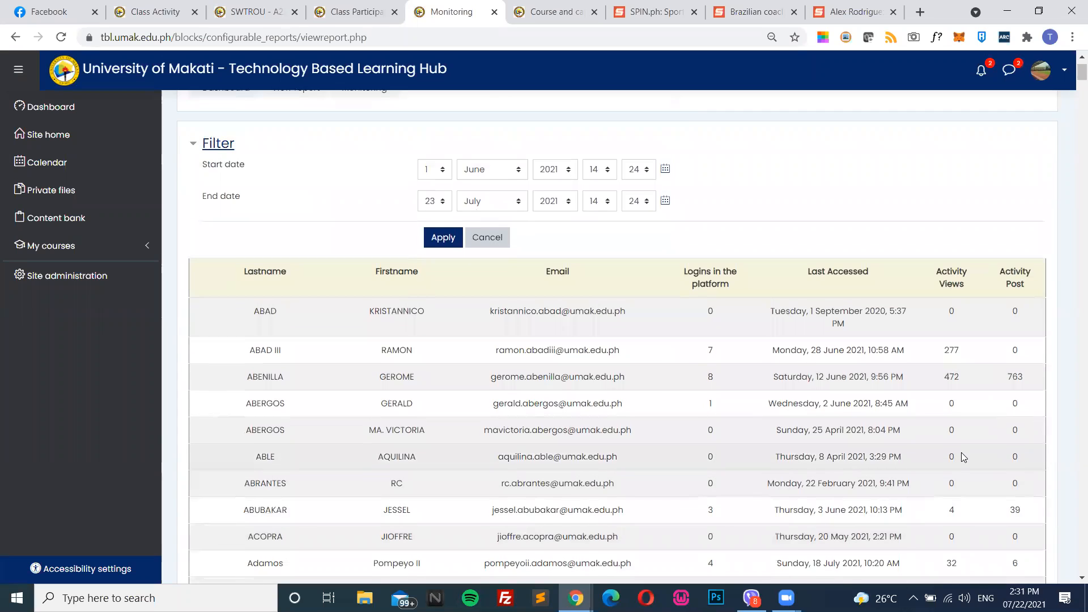
scroll(961, 453, down, 3)
scroll(446, 313, up, 3)
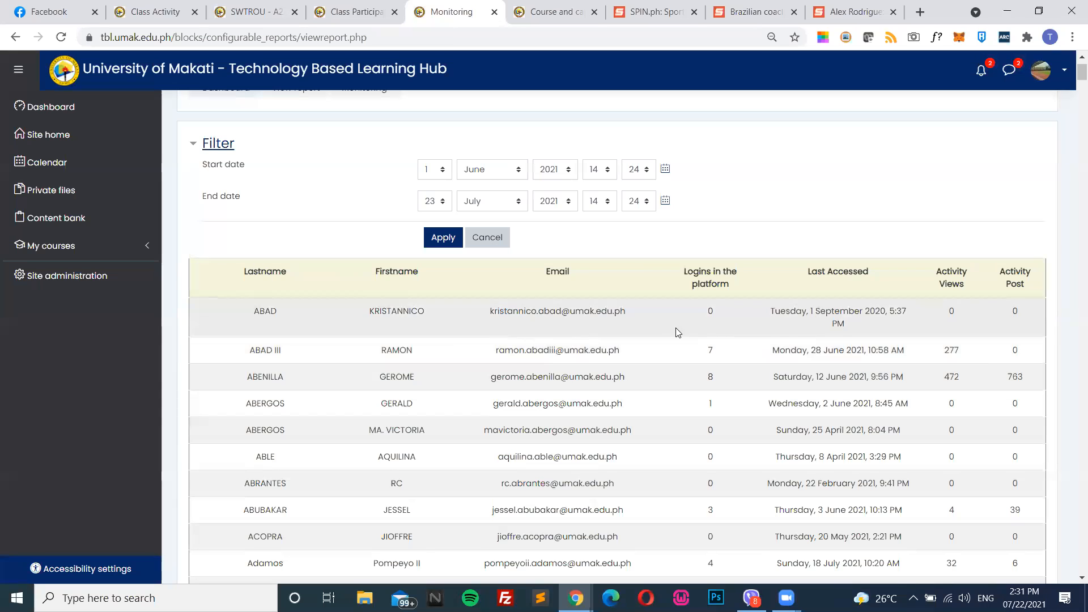
scroll(718, 457, down, 3)
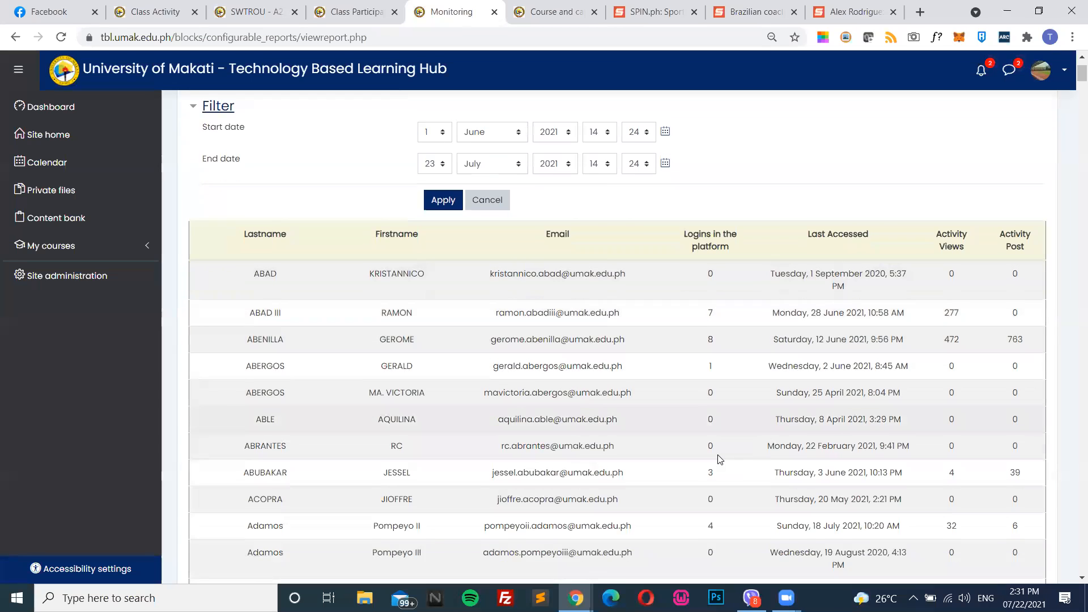
scroll(720, 458, up, 2)
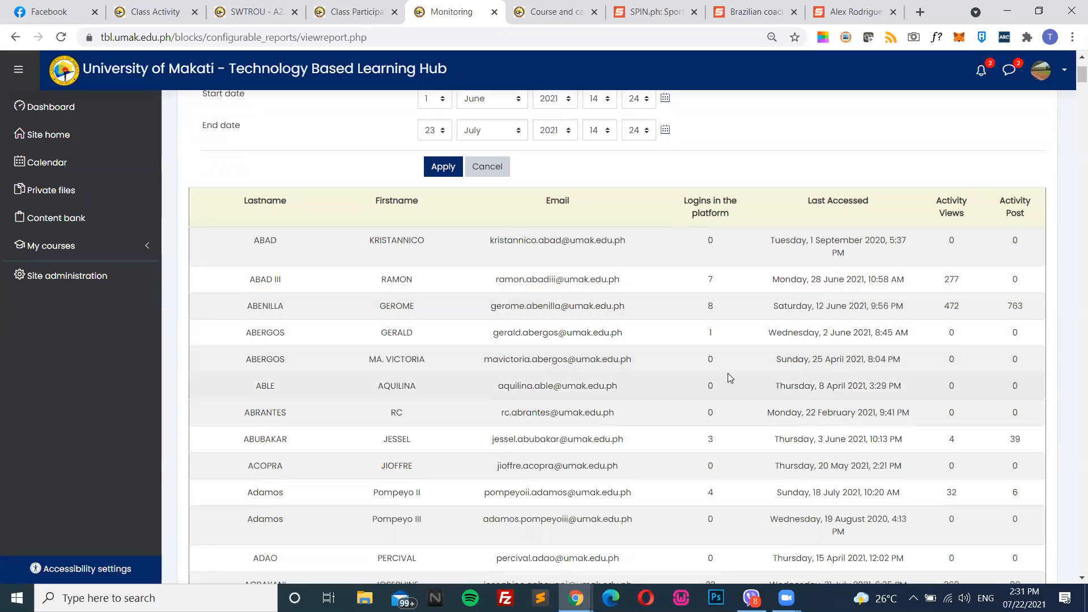
scroll(710, 383, down, 1)
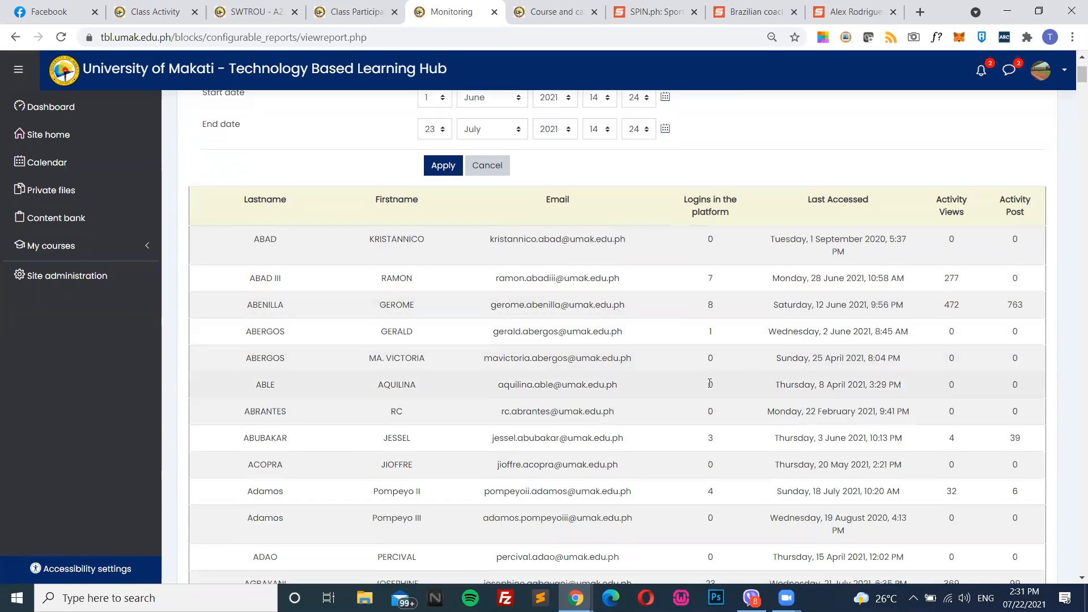
scroll(709, 380, down, 2)
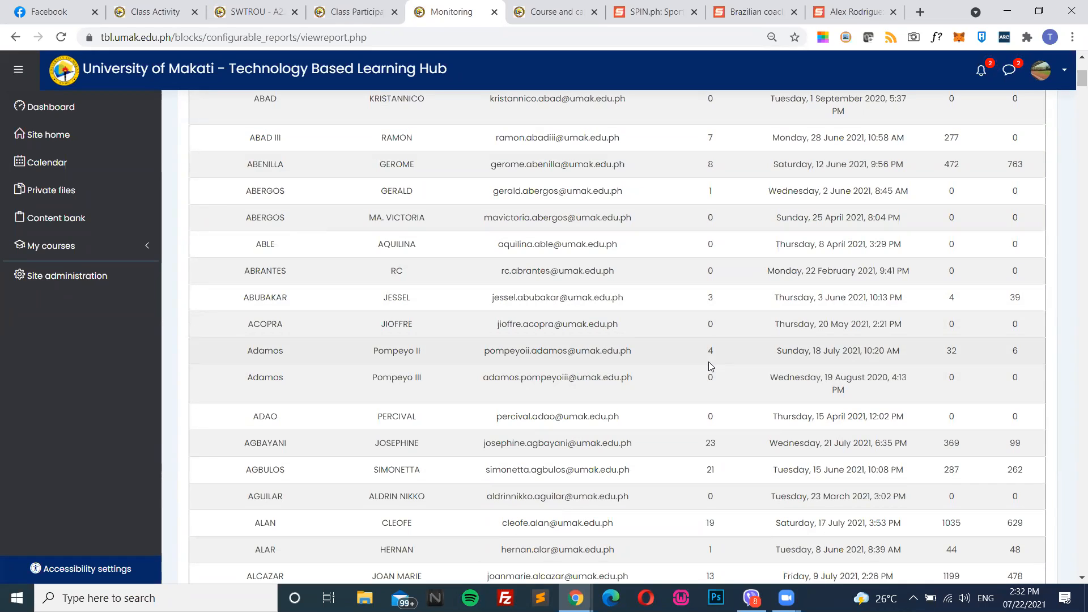
scroll(816, 454, up, 3)
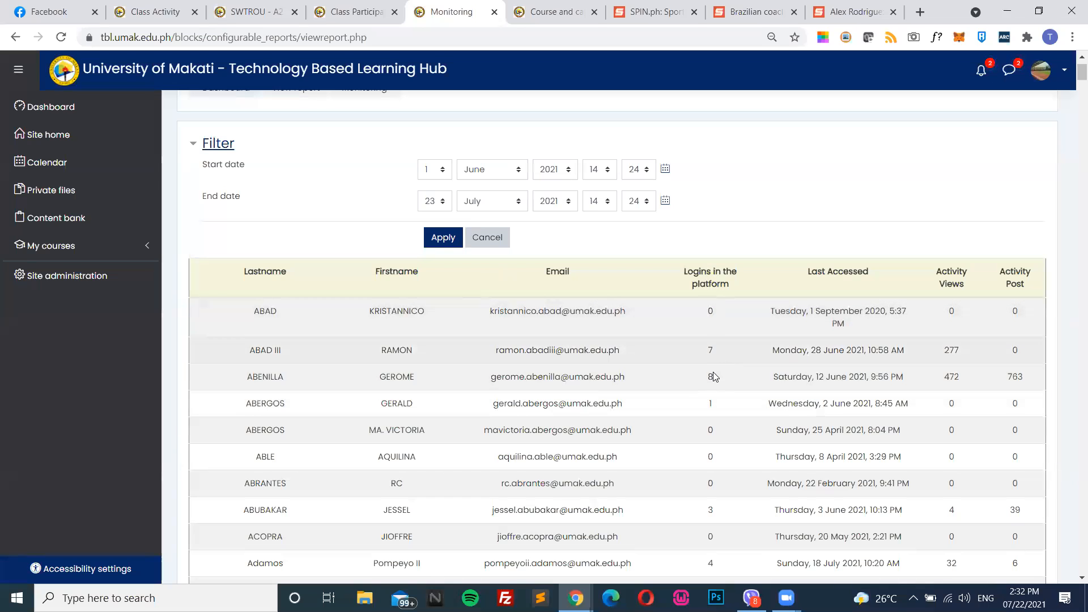
scroll(715, 416, down, 3)
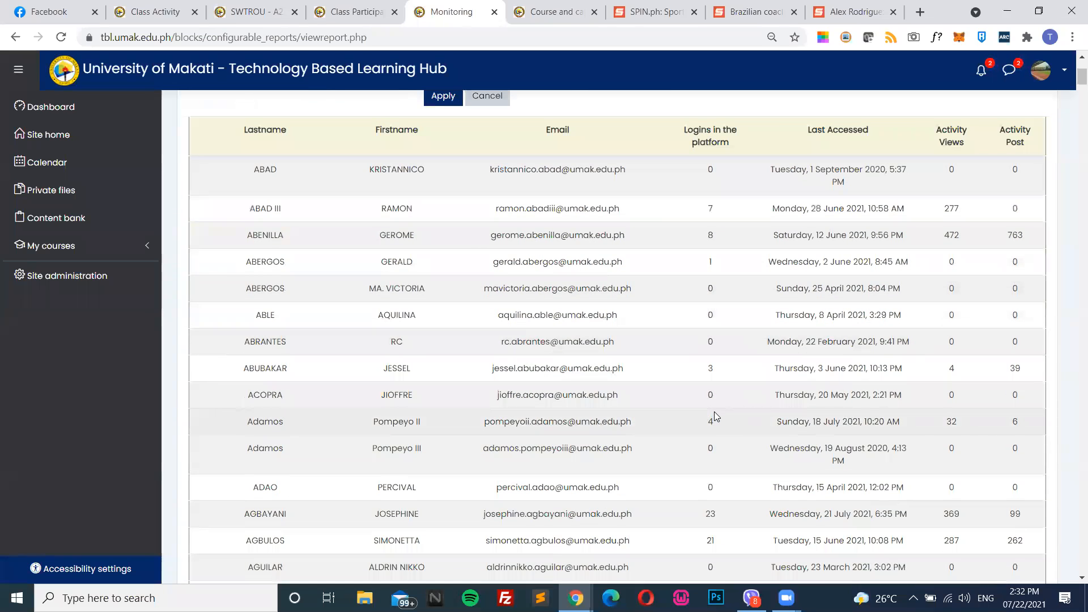
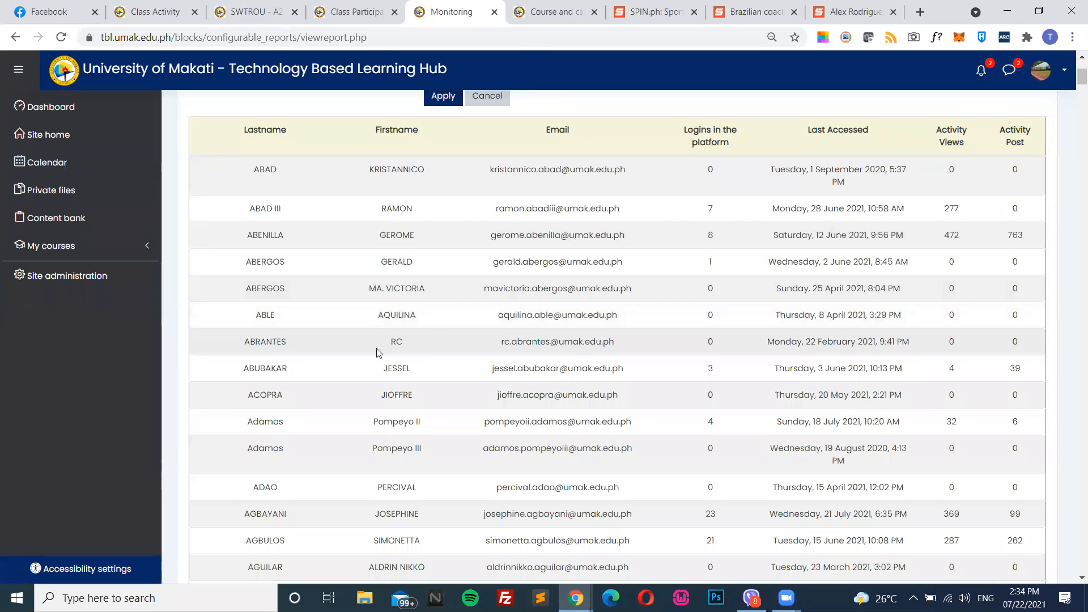
Leave the filtered Monitoring report and return to the site home page
scroll(512, 333, up, 3)
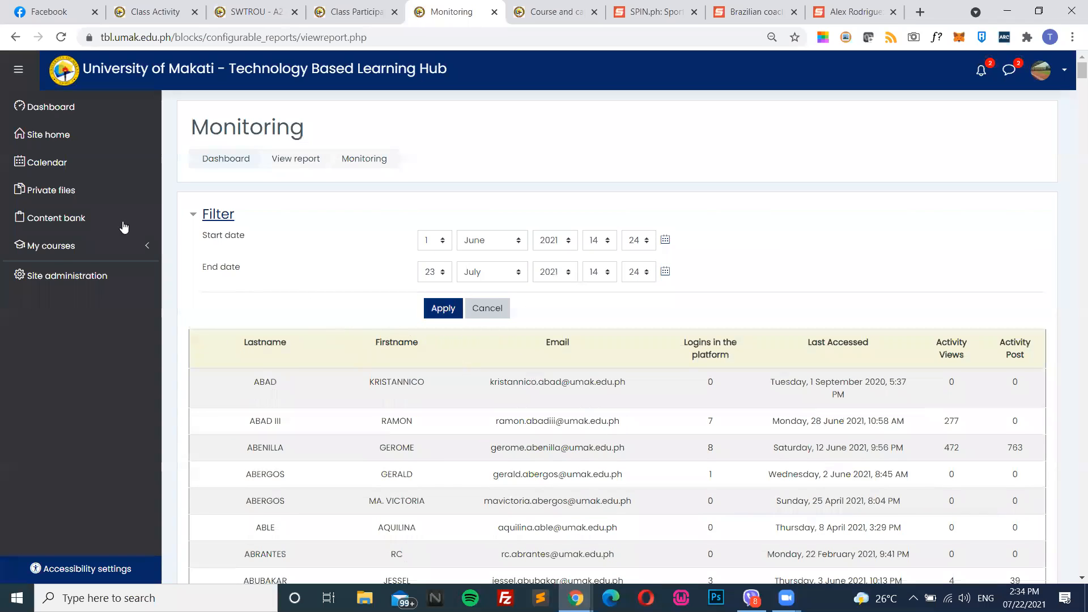
click(66, 142)
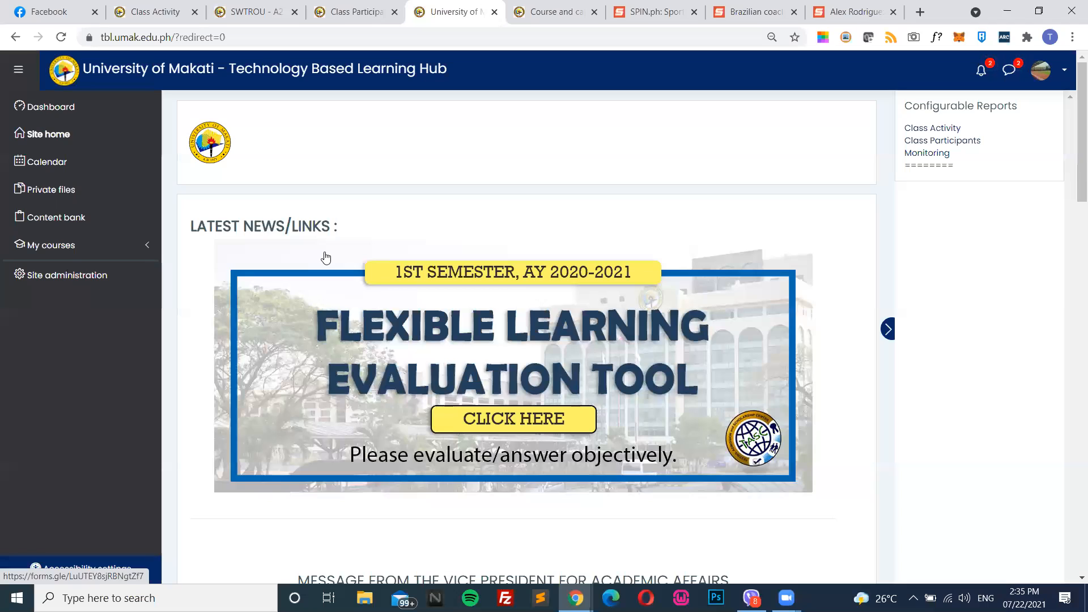
mouse_move(787, 598)
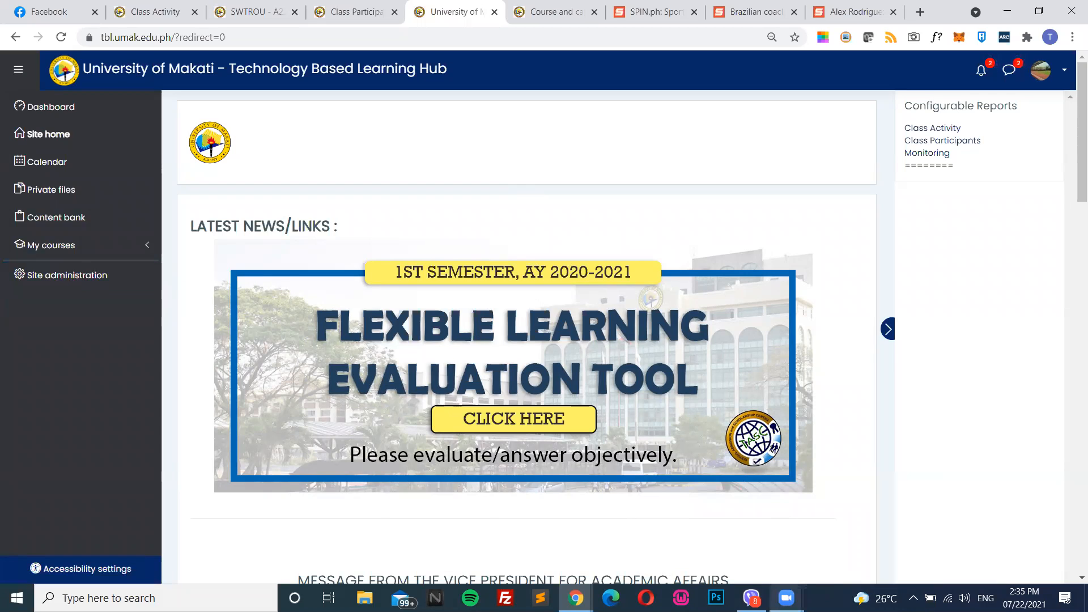
click(787, 598)
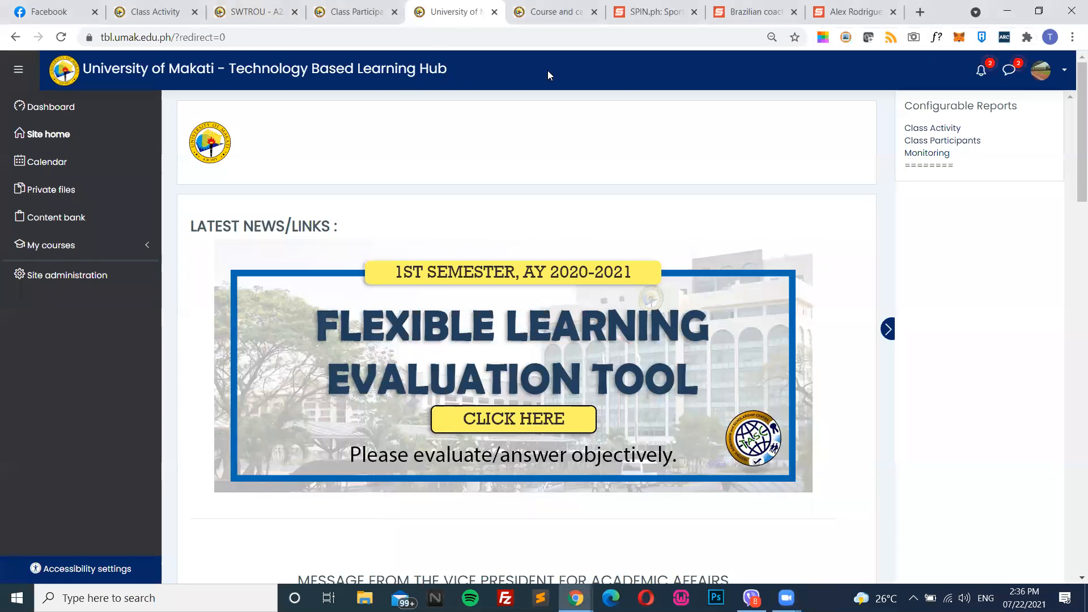
Switch to the open Class Participants report and review its course table and its download and print options
key(super+Down)
key(ctrl+shift+Tab)
click(1032, 55)
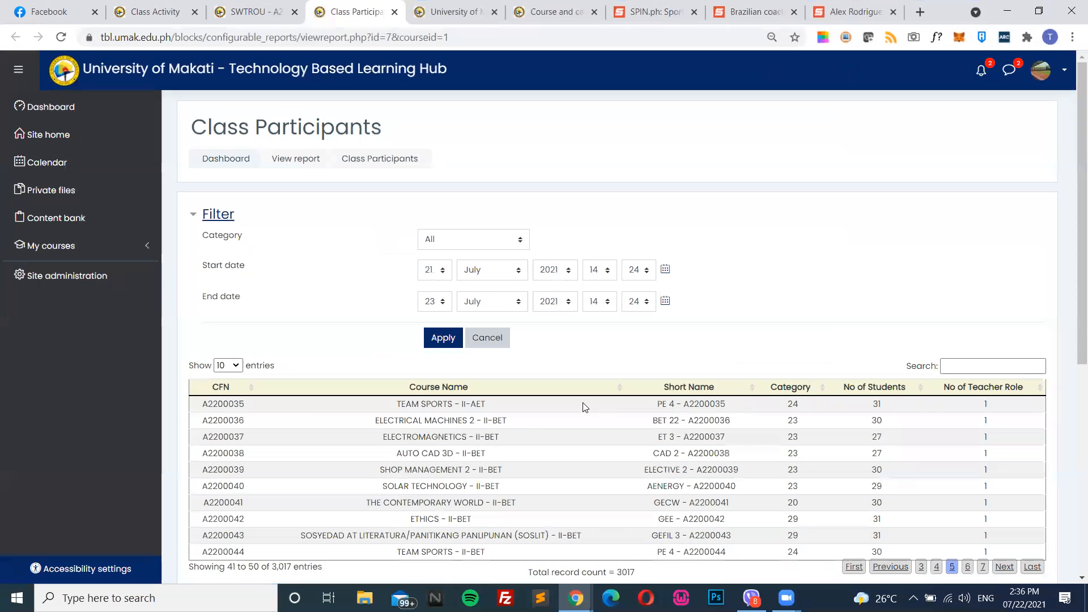
scroll(624, 444, down, 3)
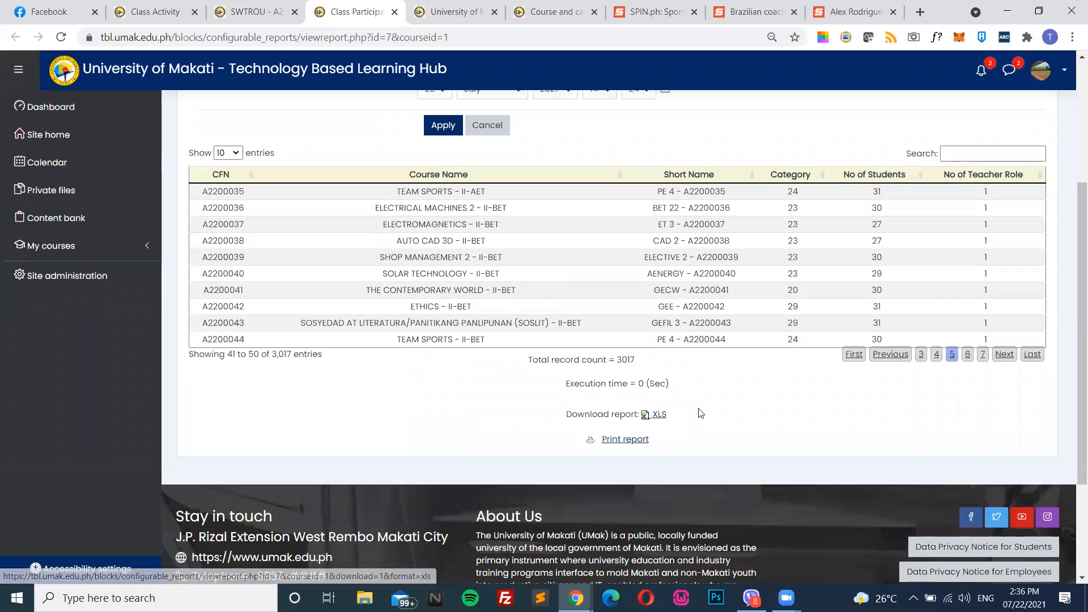
scroll(701, 413, down, 1)
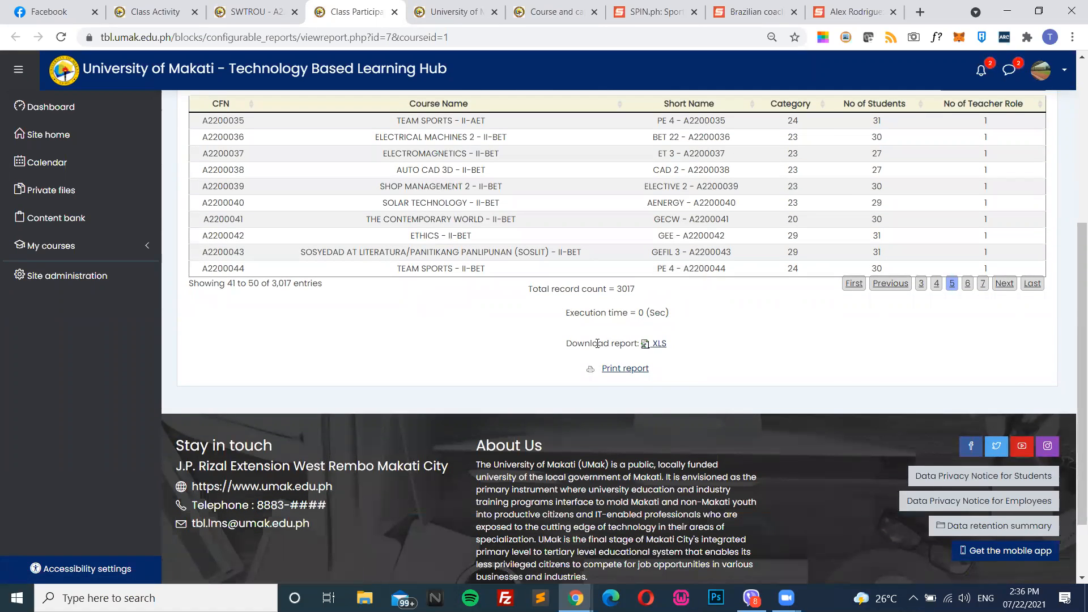
scroll(538, 349, up, 3)
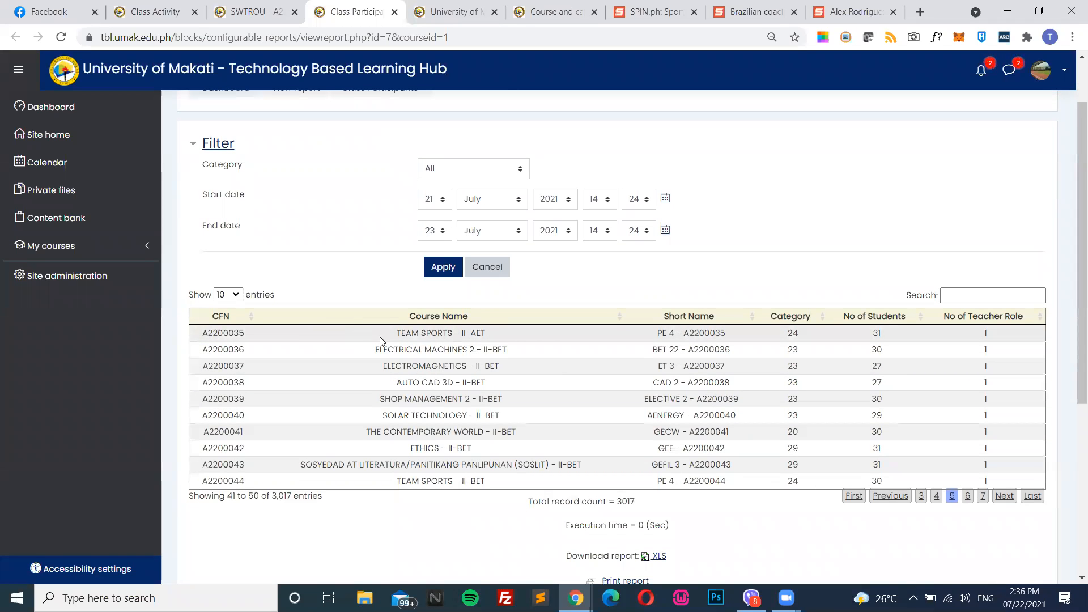
scroll(935, 416, down, 3)
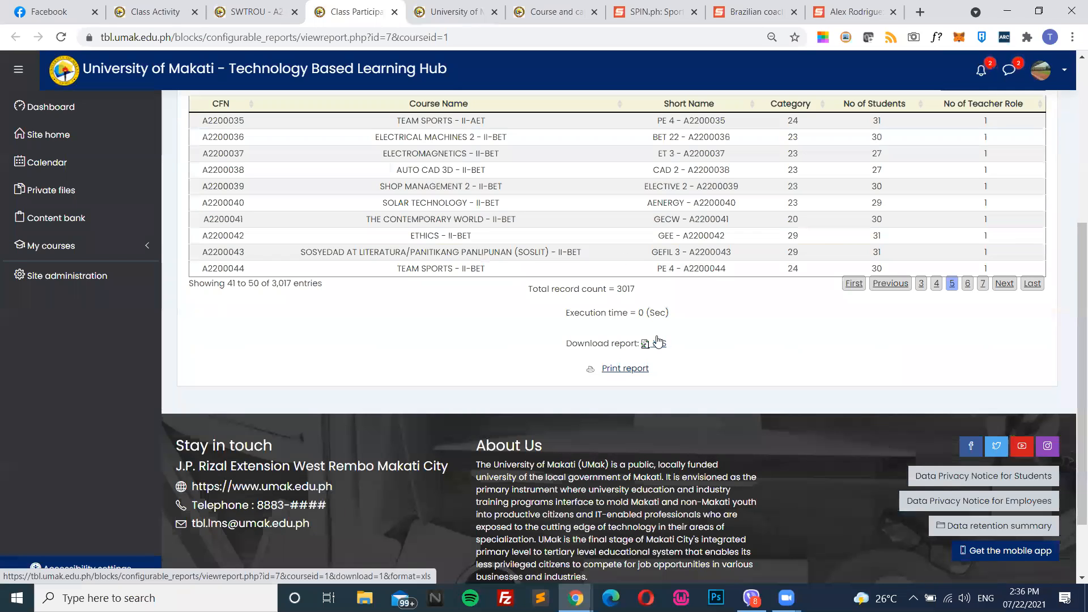
Download the Class Participants report as an XLS file and open the downloaded report in Excel
click(447, 75)
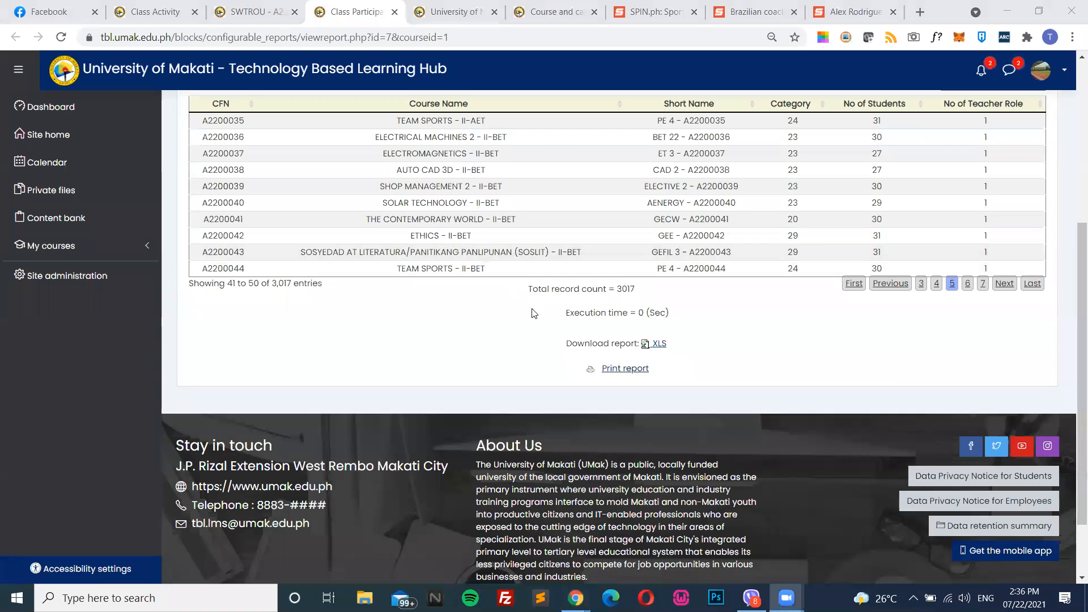
scroll(532, 313, up, 5)
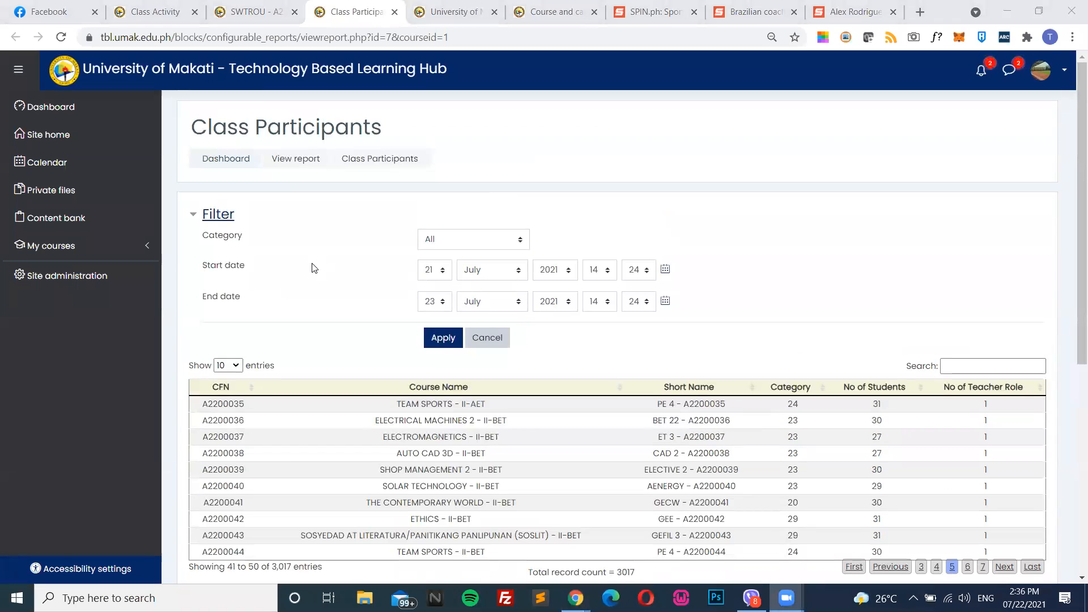
scroll(321, 271, down, 3)
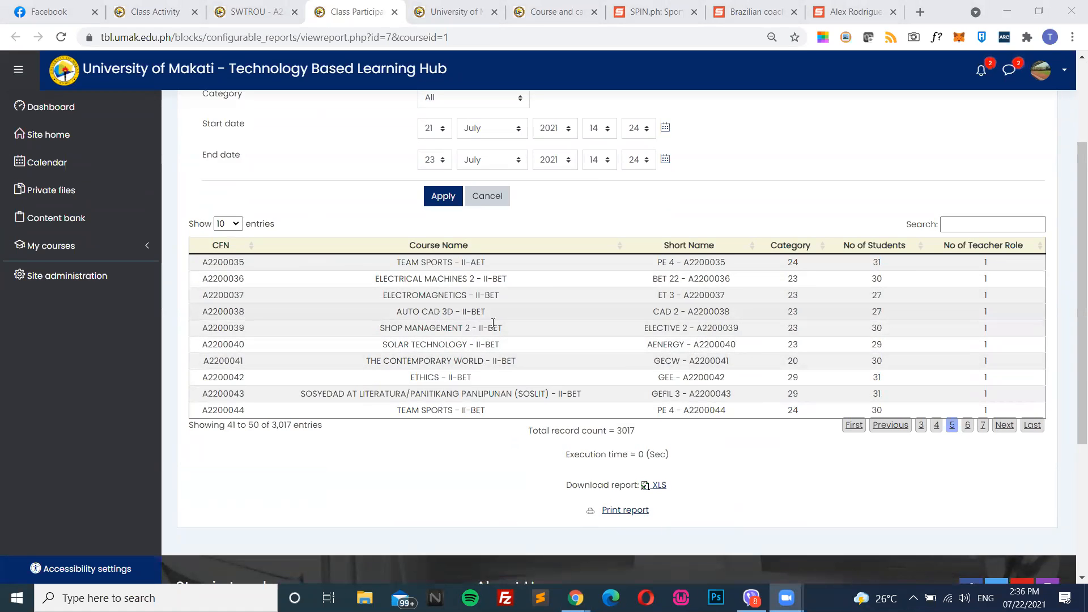
scroll(508, 318, down, 3)
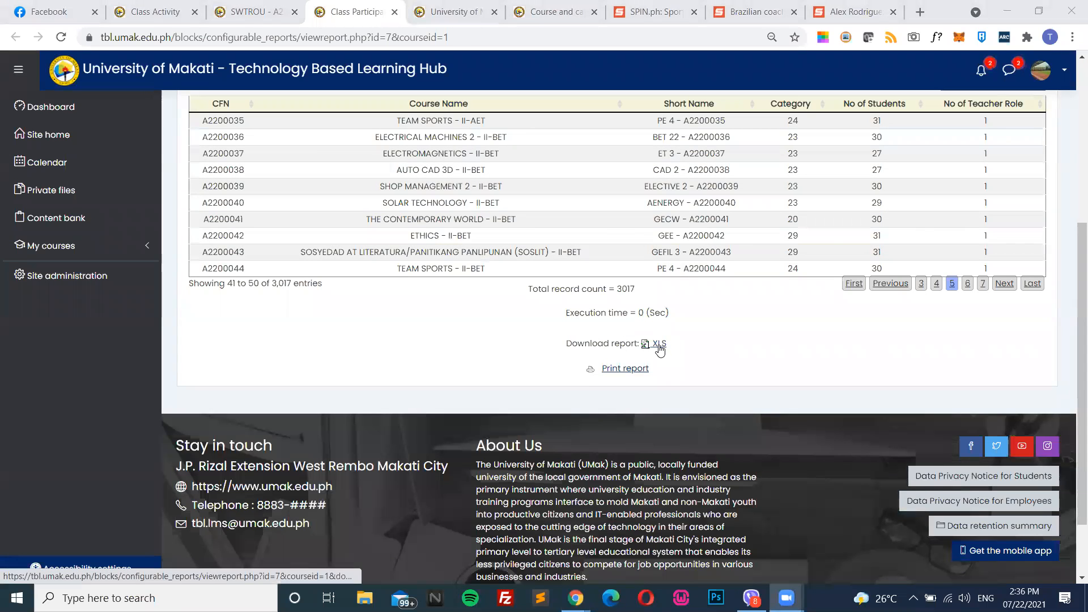
click(658, 347)
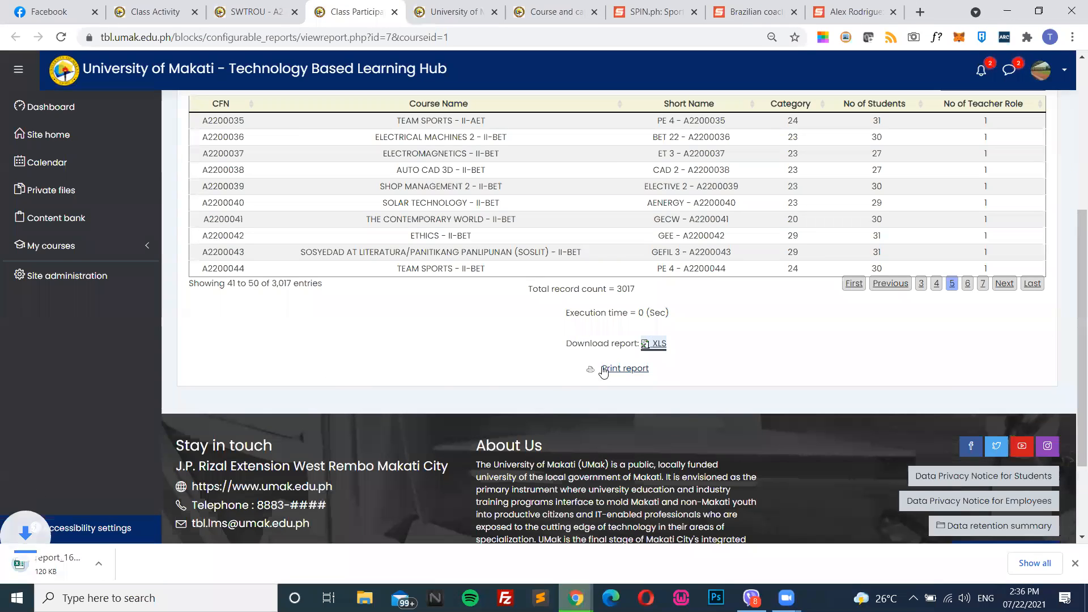
click(74, 563)
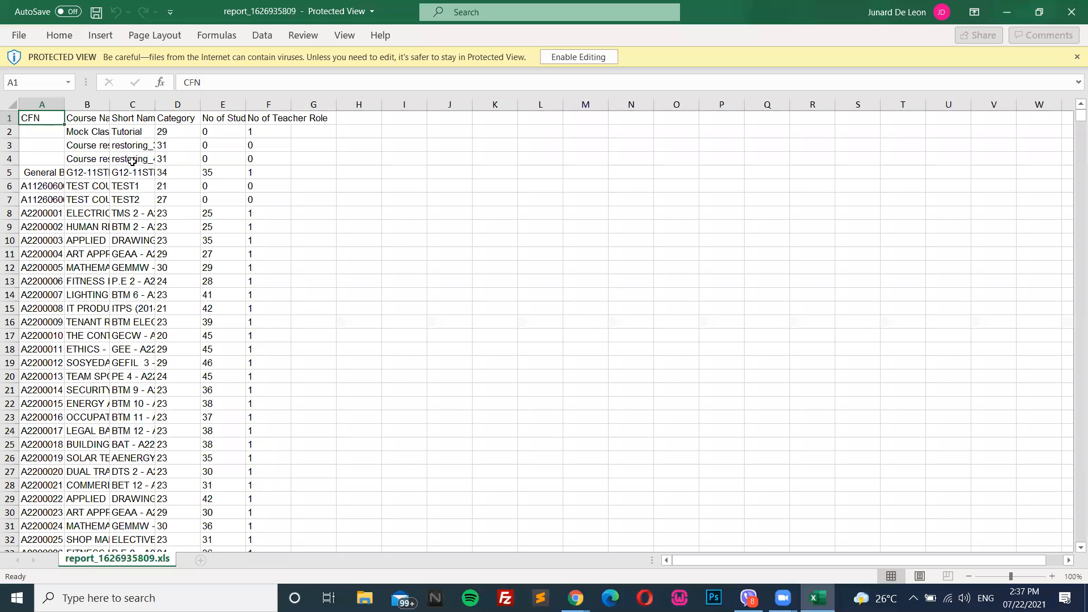
Widen columns A to F of the exported report to fit their contents, from CFN to No of Teacher Role
double_click(66, 103)
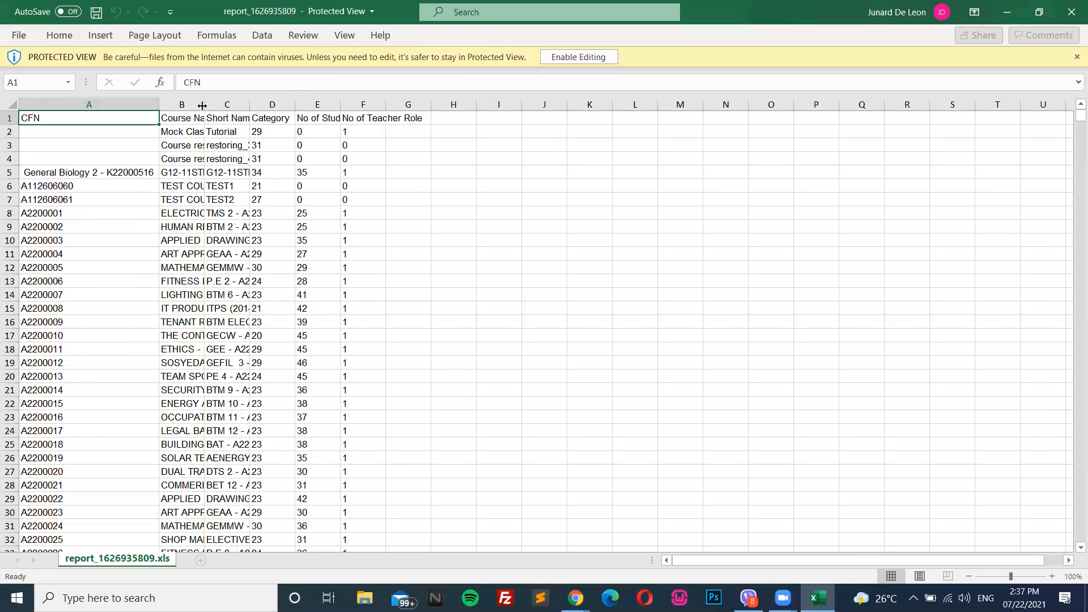
double_click(203, 106)
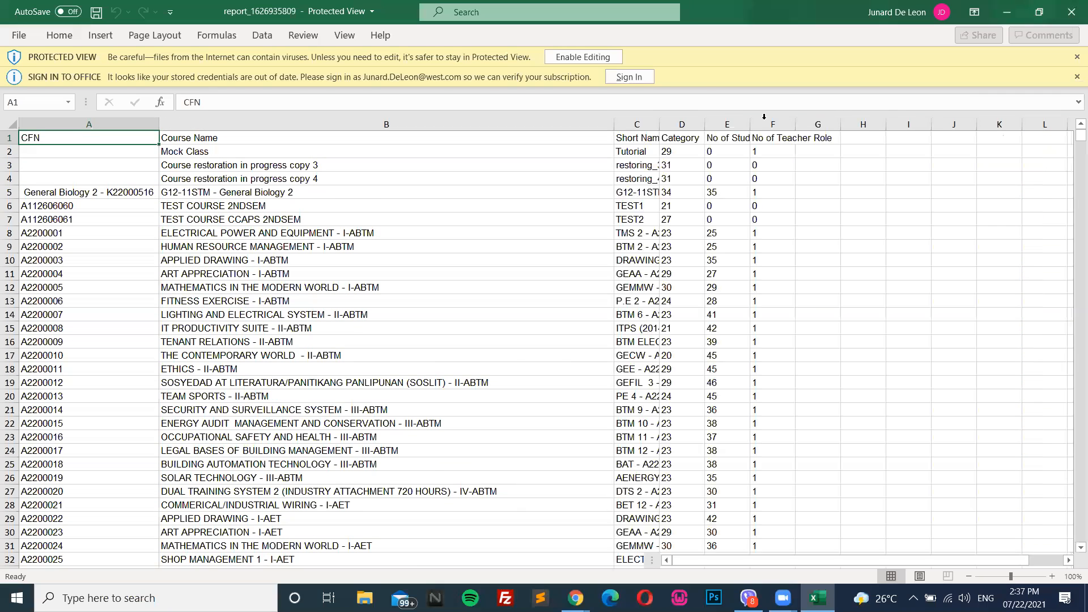
double_click(705, 123)
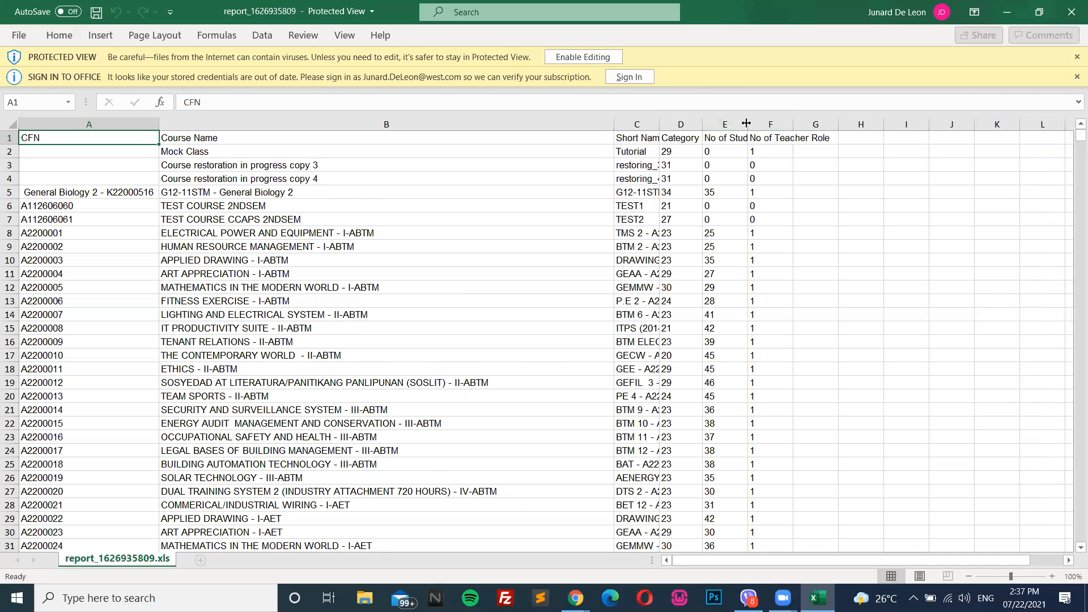
double_click(752, 125)
double_click(811, 123)
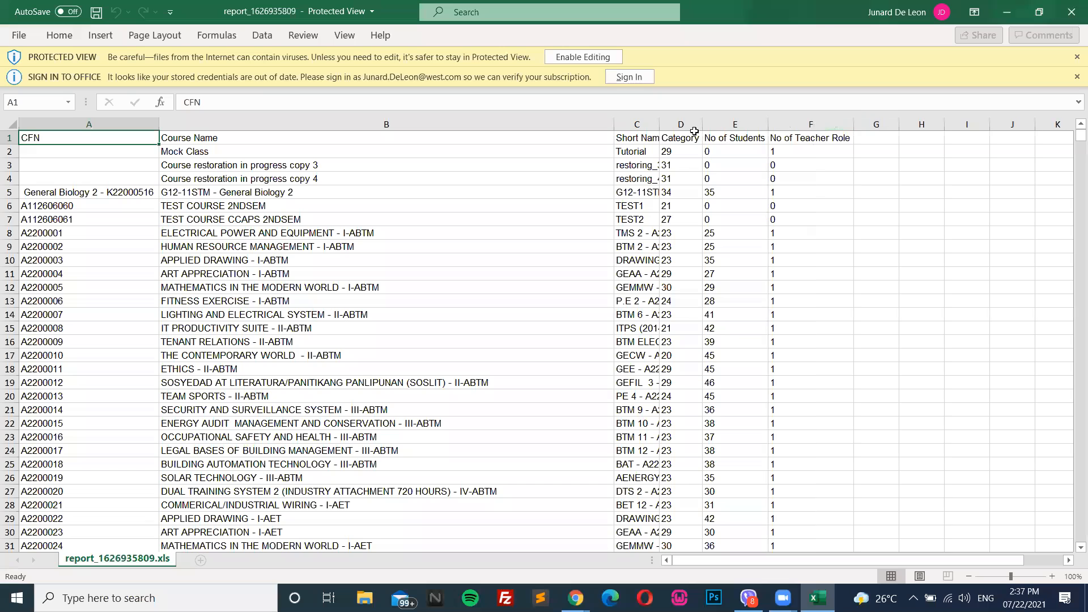
double_click(667, 129)
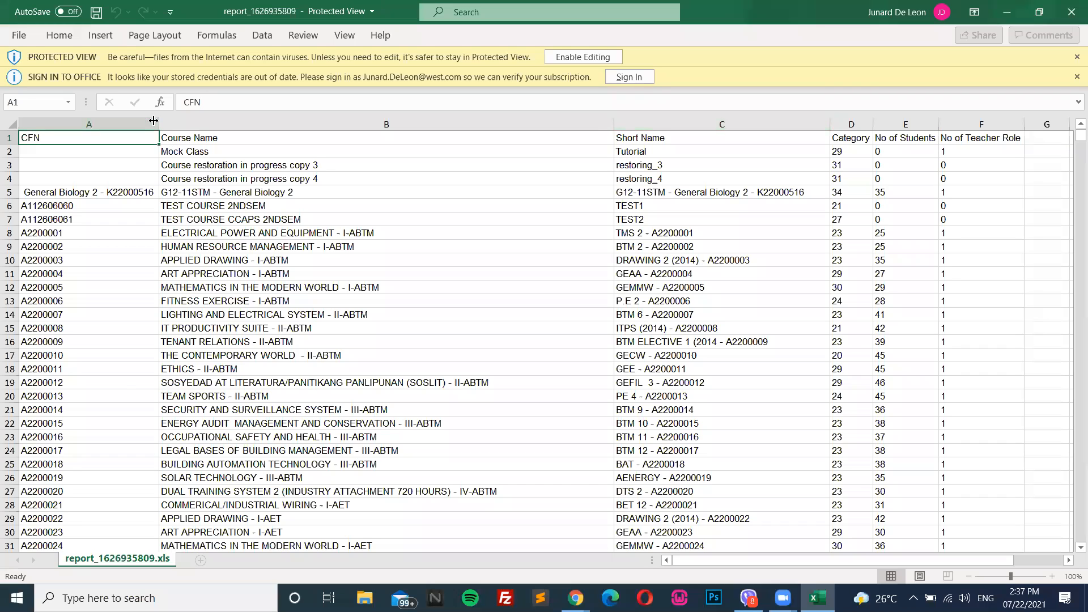
mouse_move(160, 122)
mouse_down()
mouse_move(115, 124)
mouse_move(166, 132)
mouse_up()
click(124, 221)
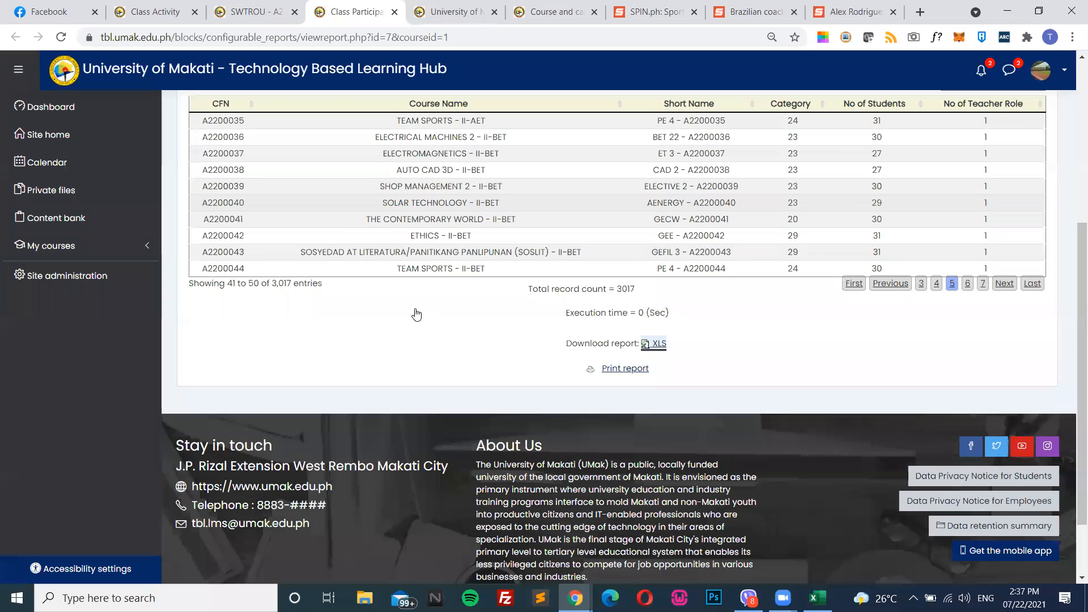
Return to the Class Participants report in the browser and open the Site administration page from there
scroll(417, 314, up, 4)
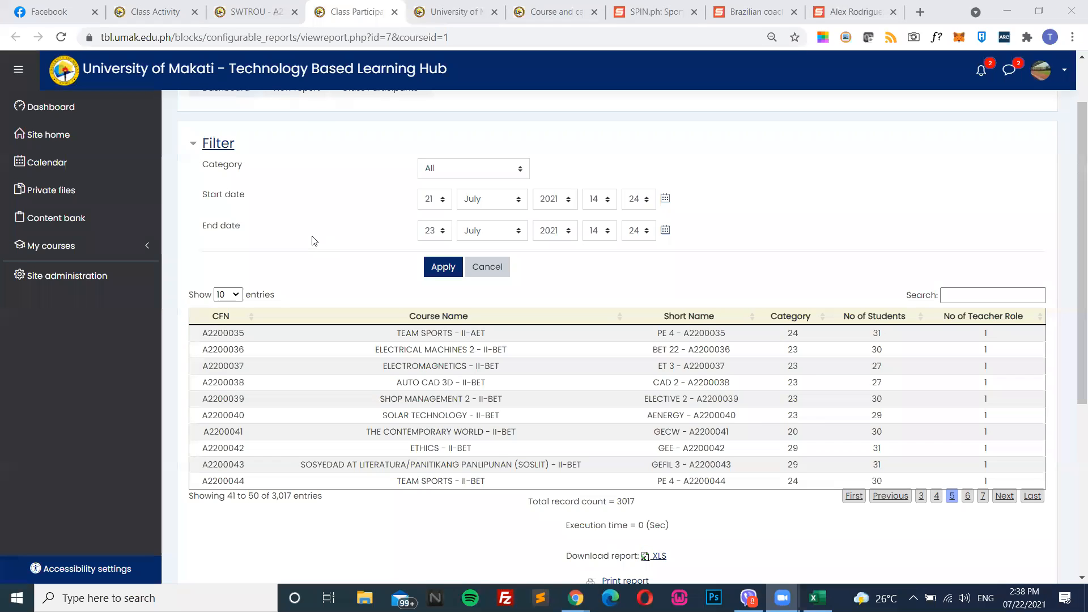
scroll(313, 241, up, 2)
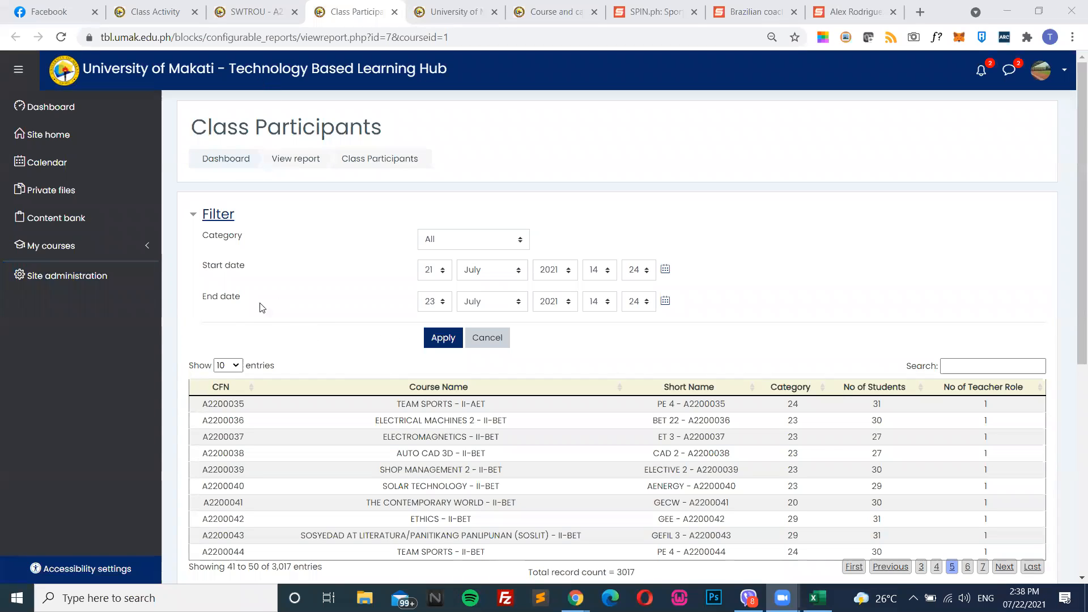
click(277, 224)
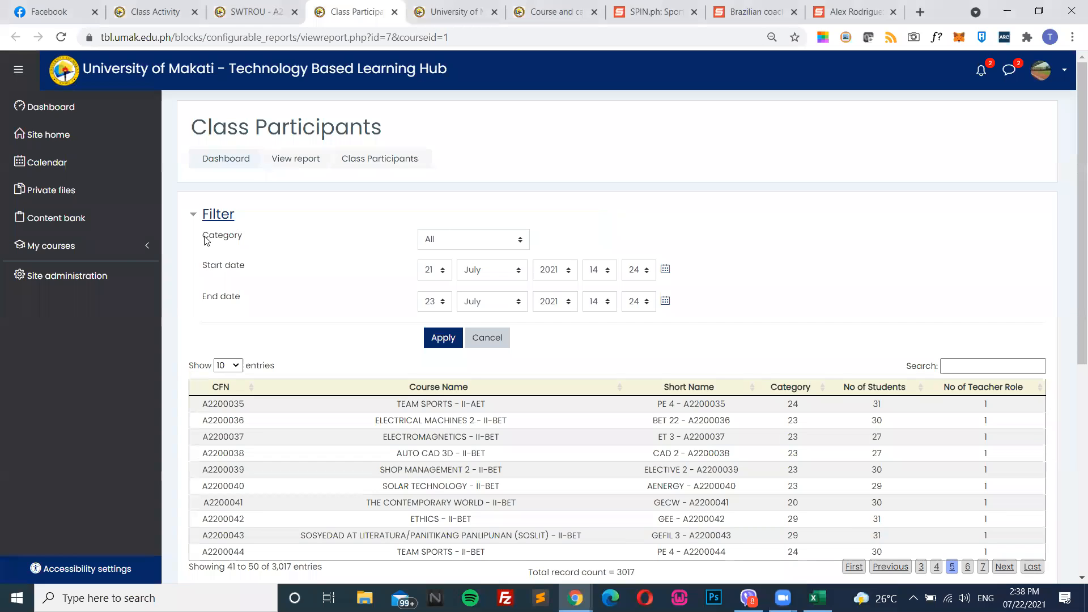
click(100, 279)
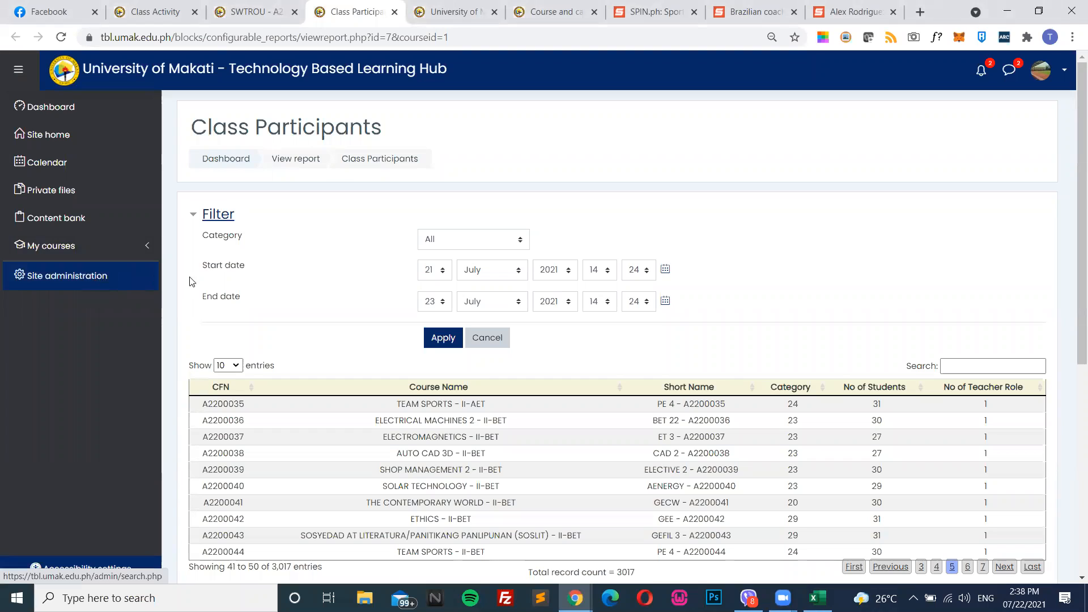
click(67, 275)
click(117, 283)
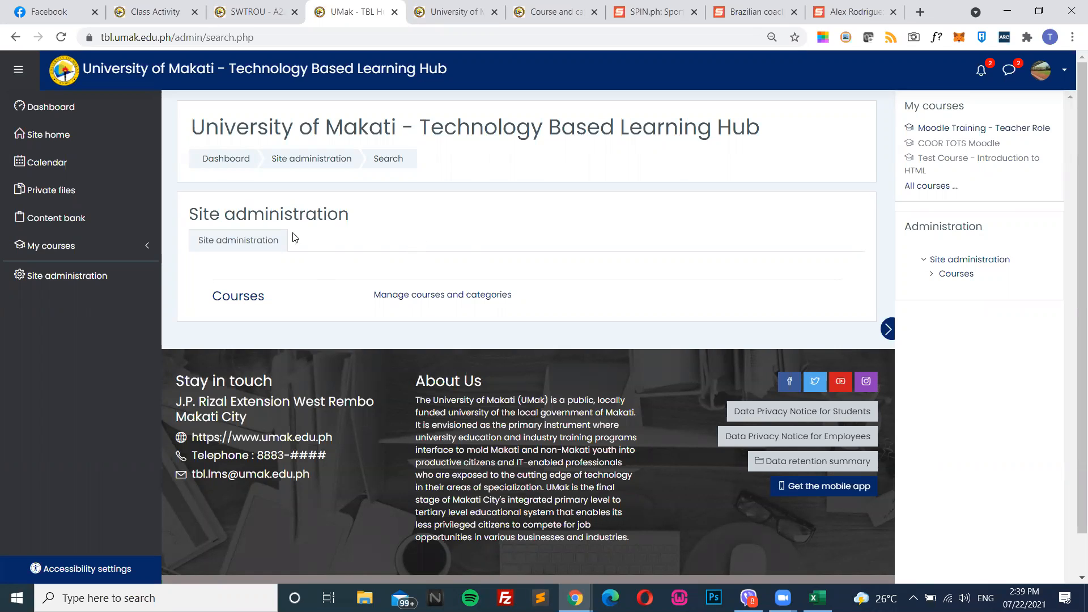
Log out of the hub and log back in with the saved administrator username and account password
click(1064, 77)
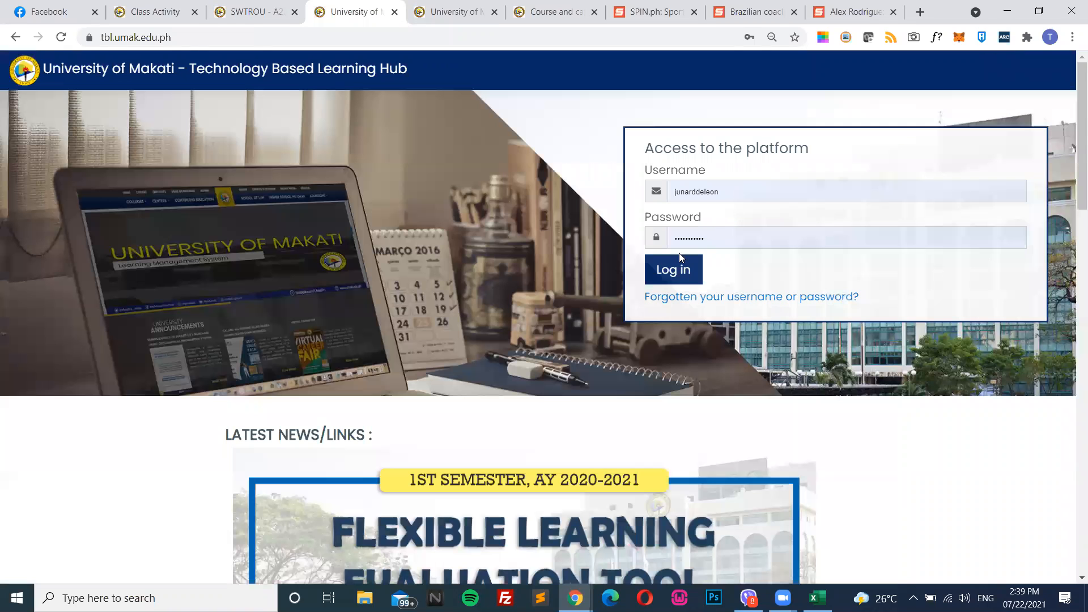
click(717, 192)
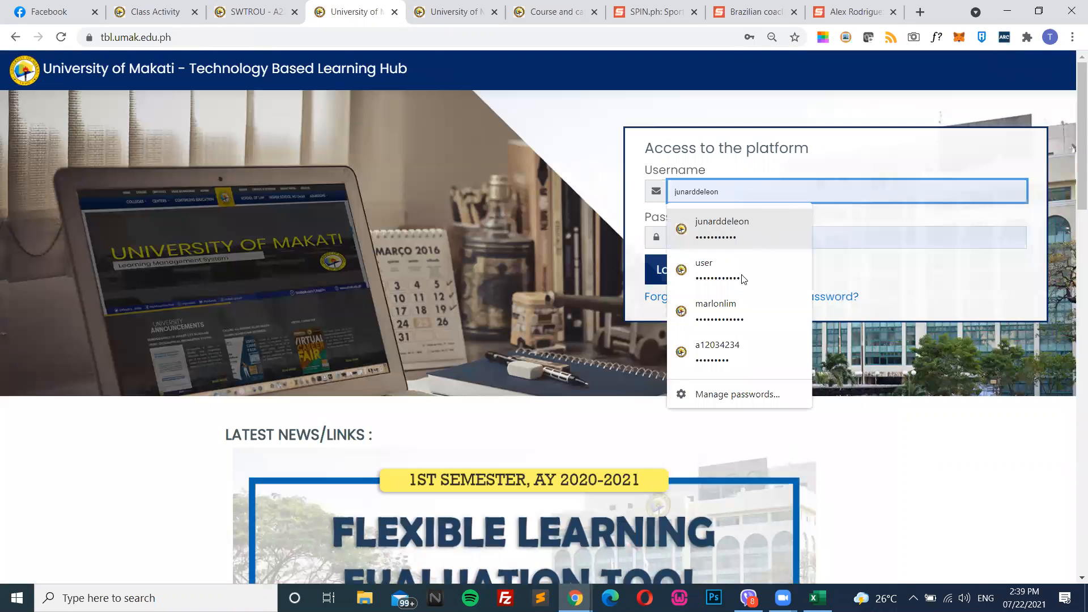
click(699, 261)
key(Return)
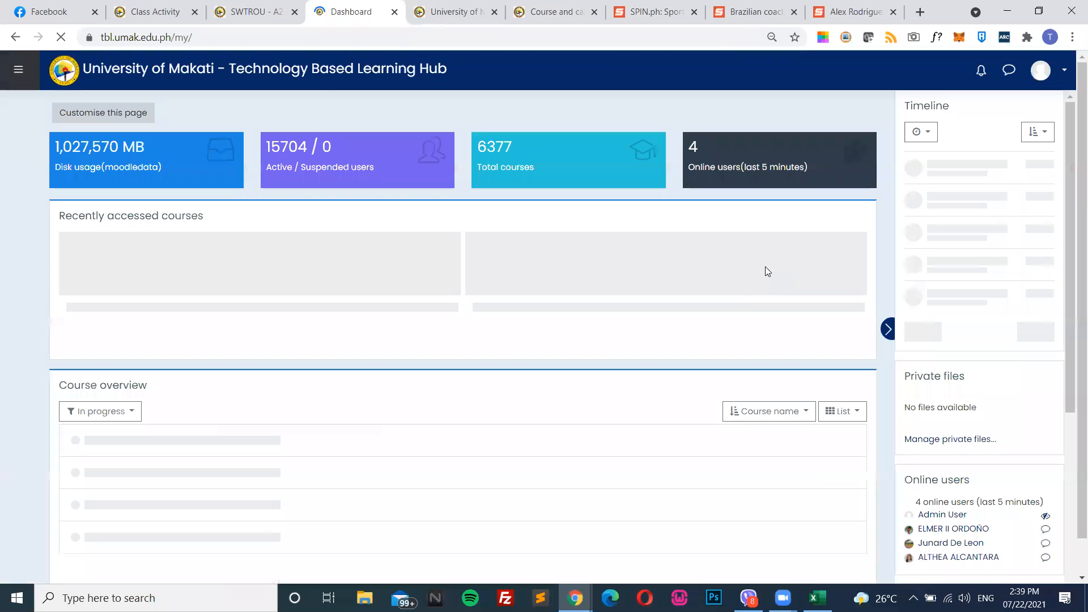
Hide the dashboard's block drawer, expand the navigation, and open Manage courses and categories from the Courses section of Site administration
click(892, 330)
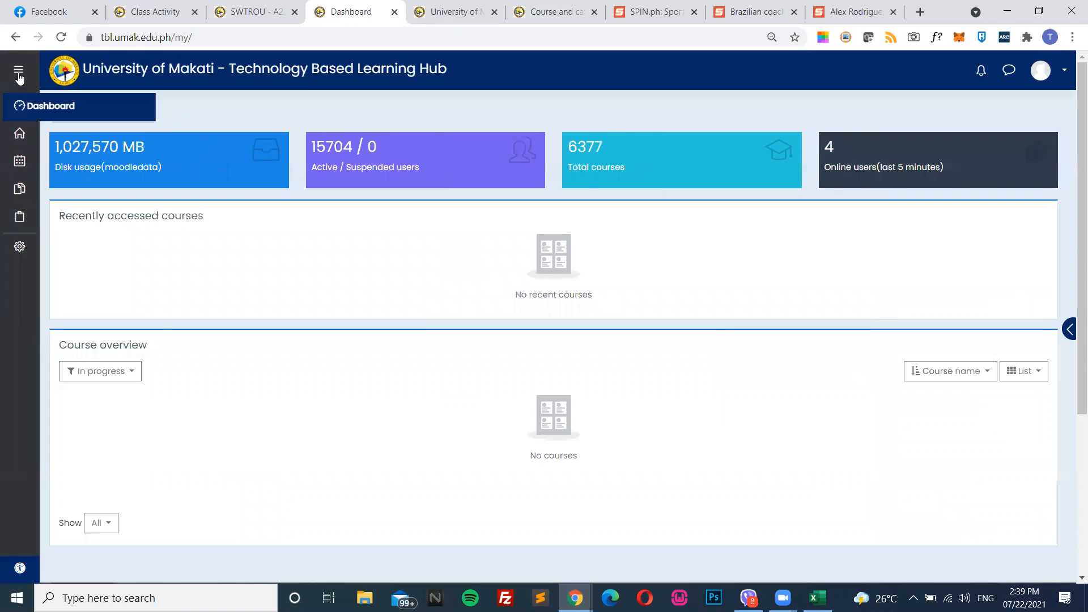
click(18, 70)
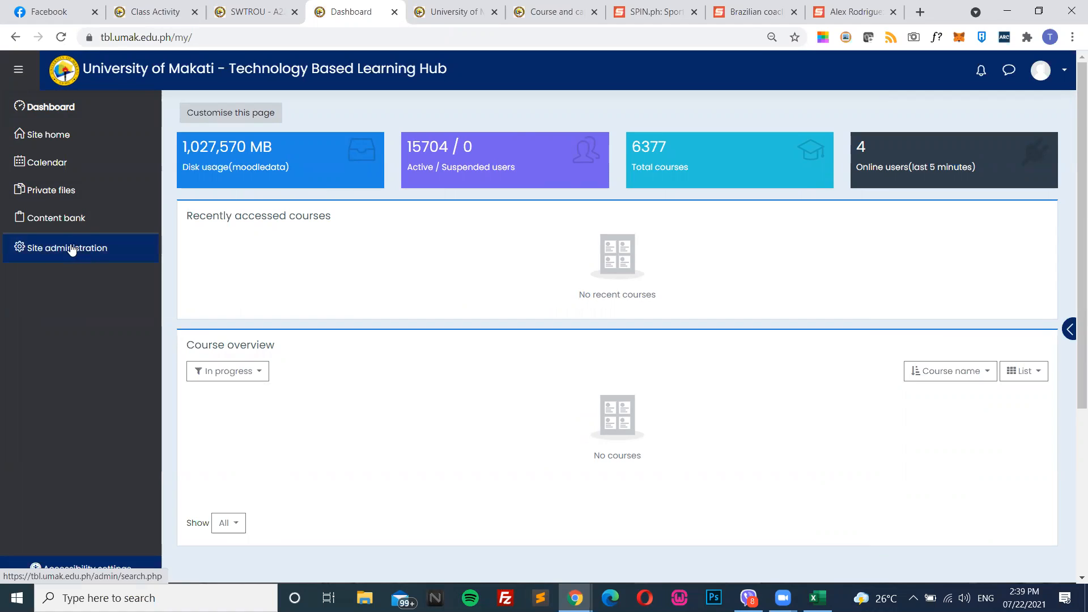
click(145, 232)
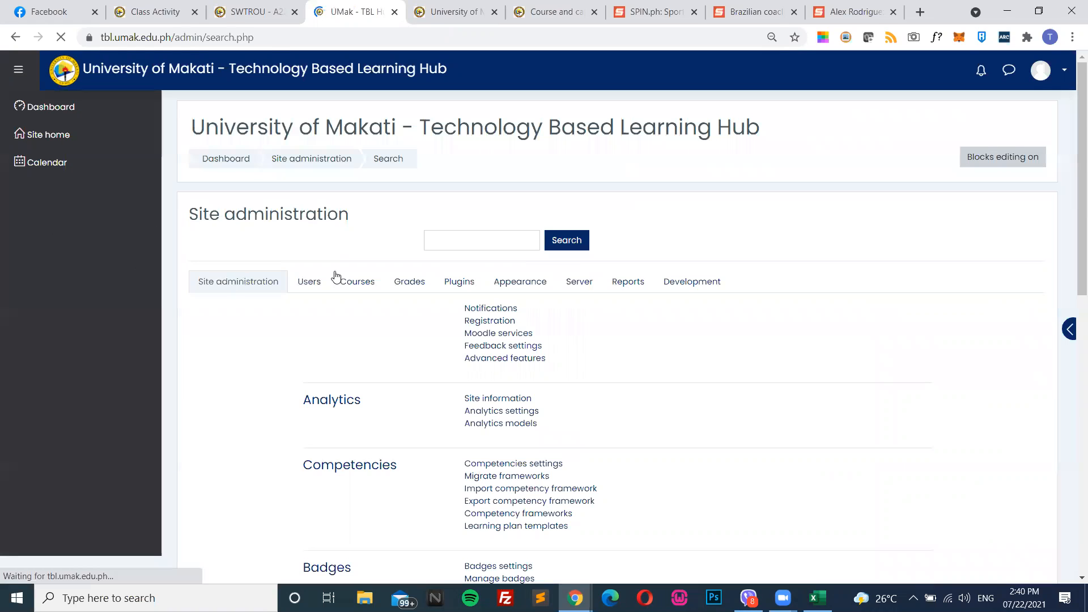
scroll(630, 376, down, 3)
scroll(630, 376, up, 3)
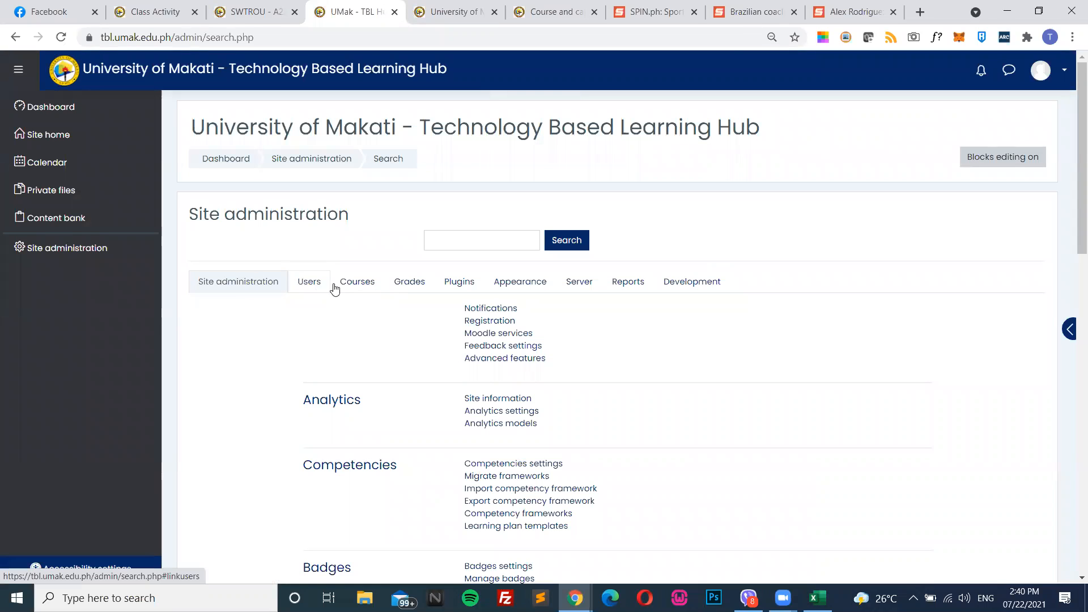
click(364, 287)
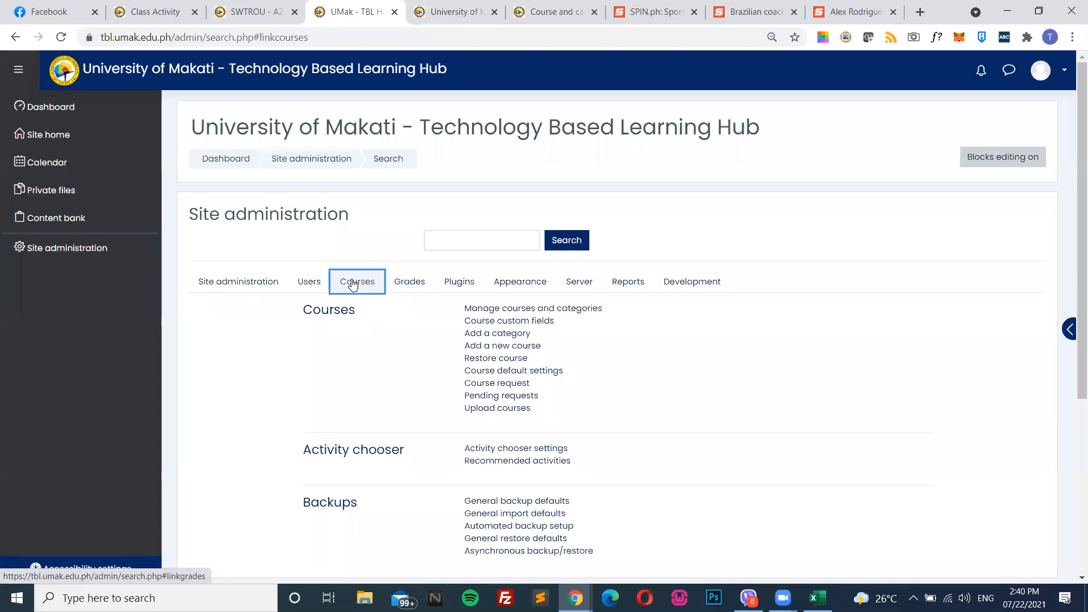
click(513, 313)
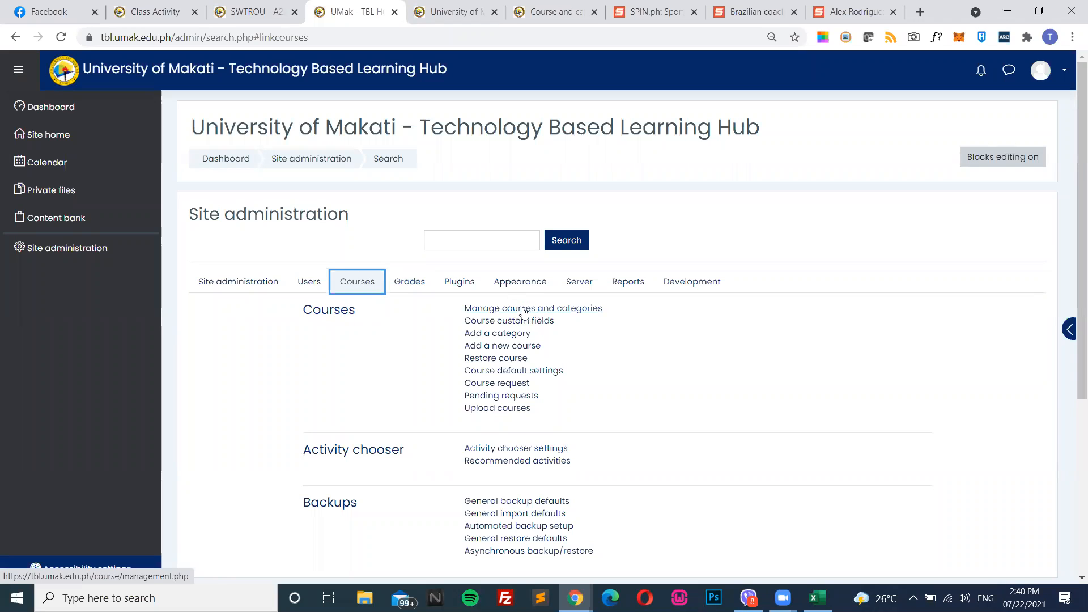
Open the form for adding a new user from the Users section of site administration
scroll(401, 365, down, 4)
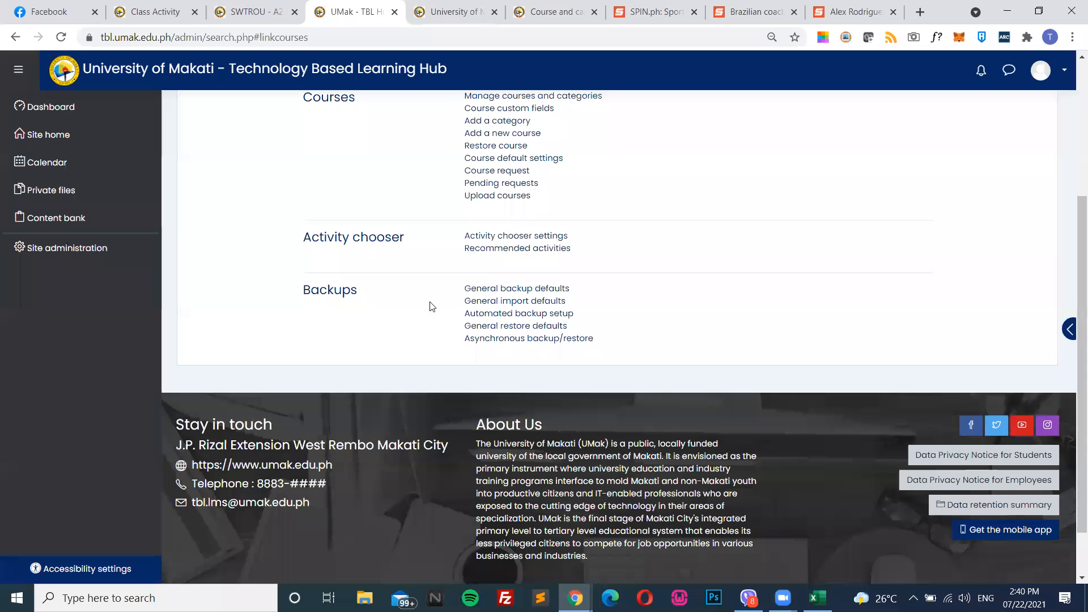
scroll(489, 407, up, 3)
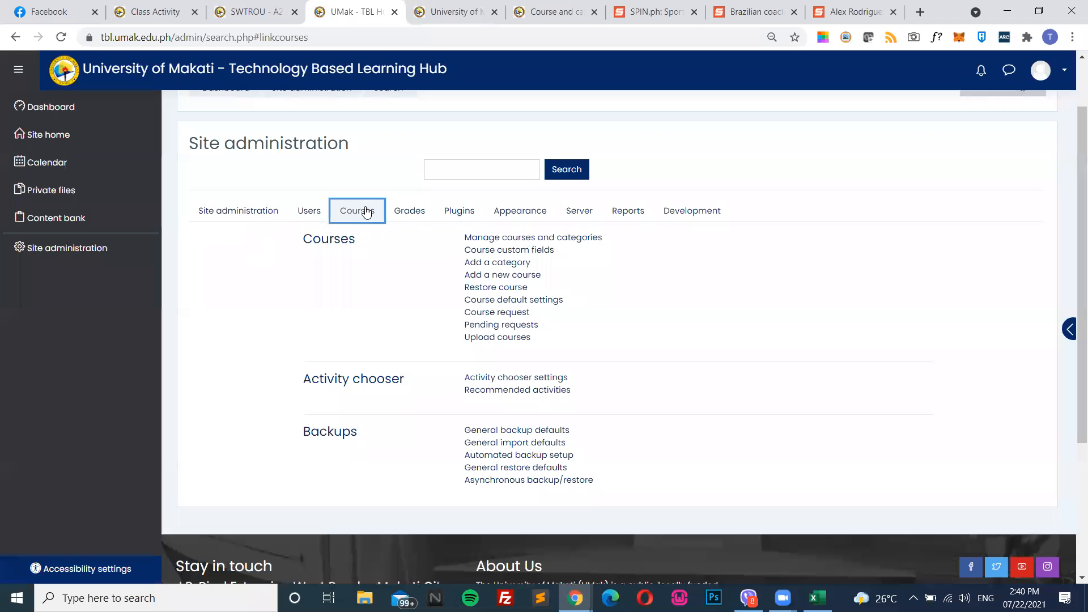
click(317, 218)
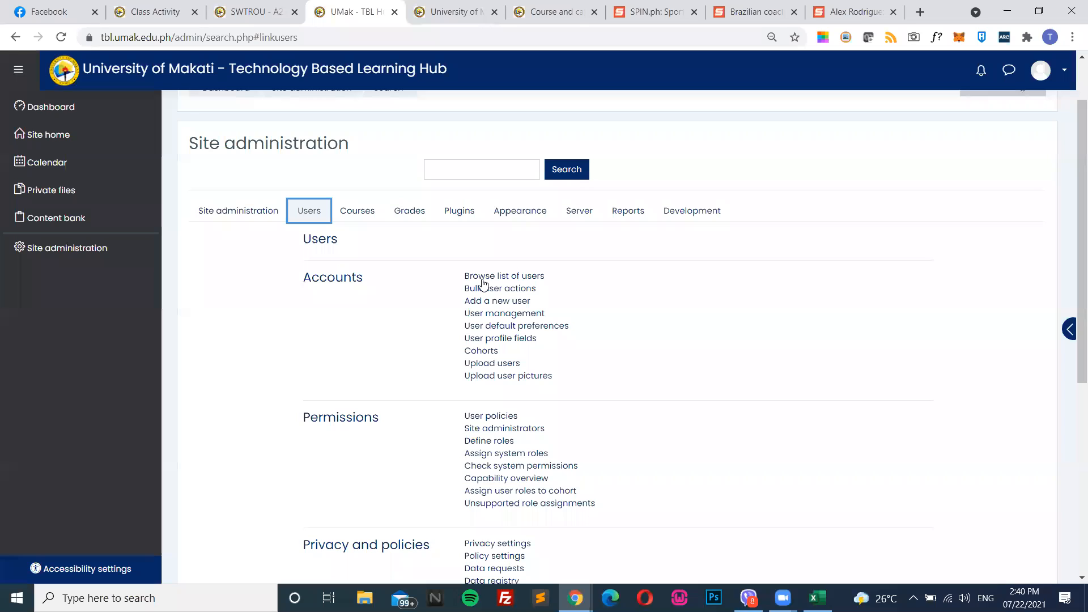
click(509, 306)
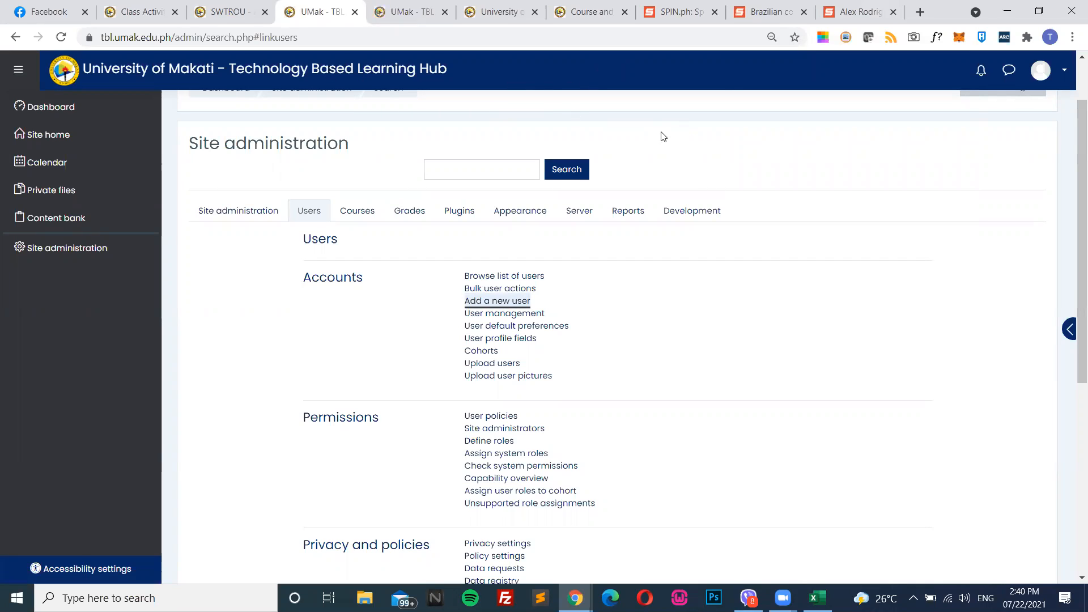
scroll(624, 136, down, 2)
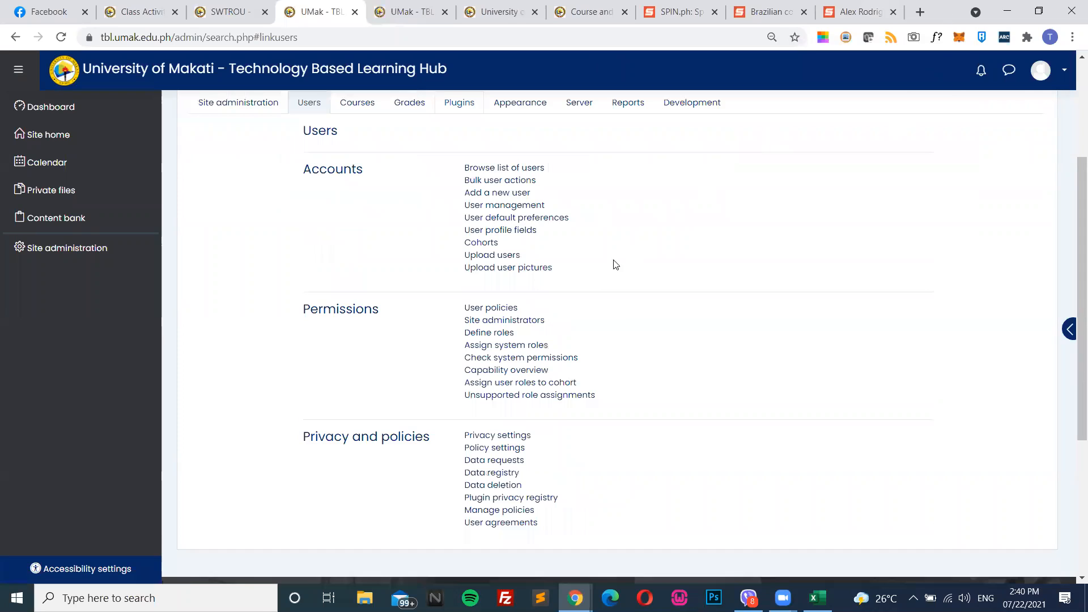
scroll(615, 263, down, 1)
scroll(362, 169, up, 4)
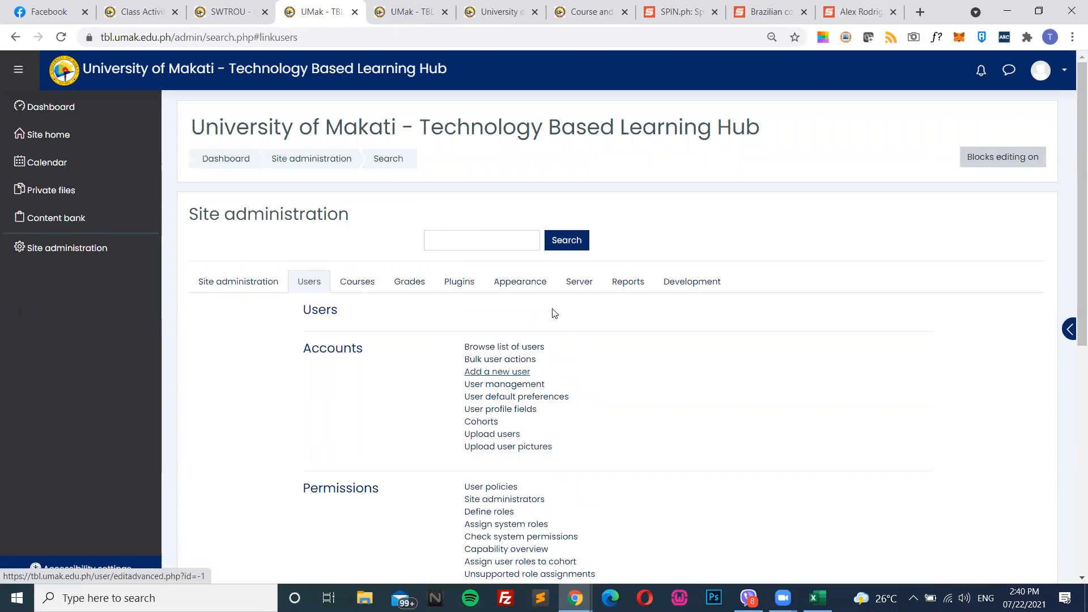
click(510, 372)
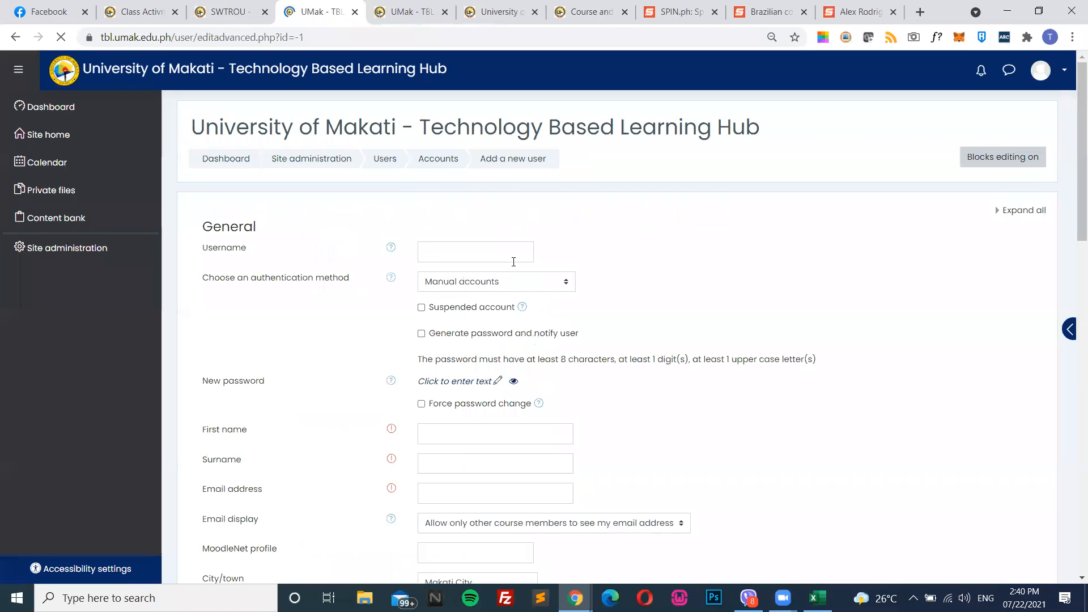
Examine the General fields of the new user form, including username, authentication method, password, name and email address
click(523, 256)
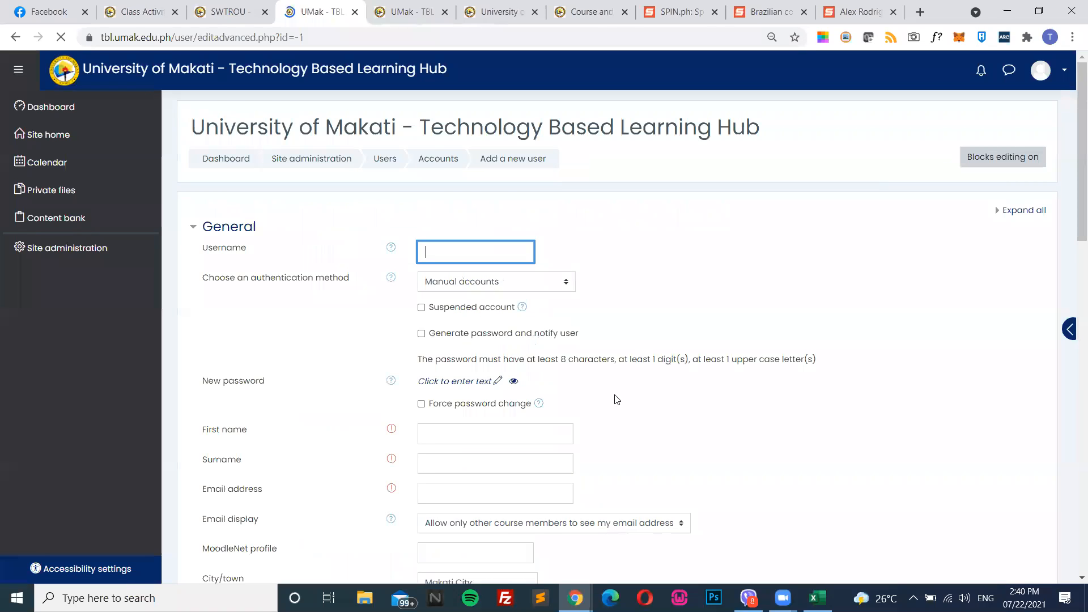
click(359, 253)
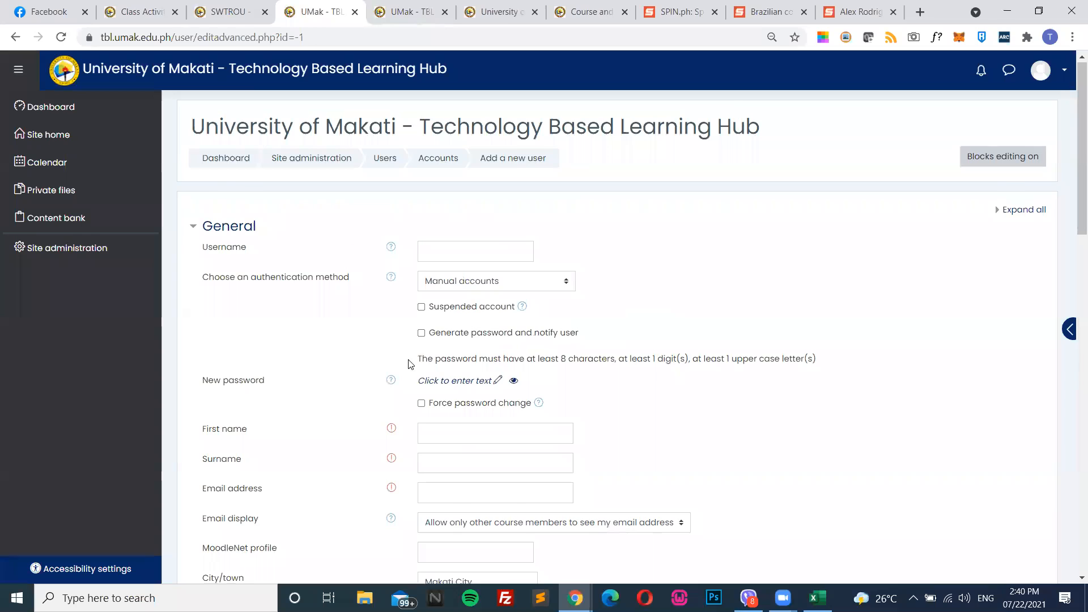
scroll(408, 361, down, 1)
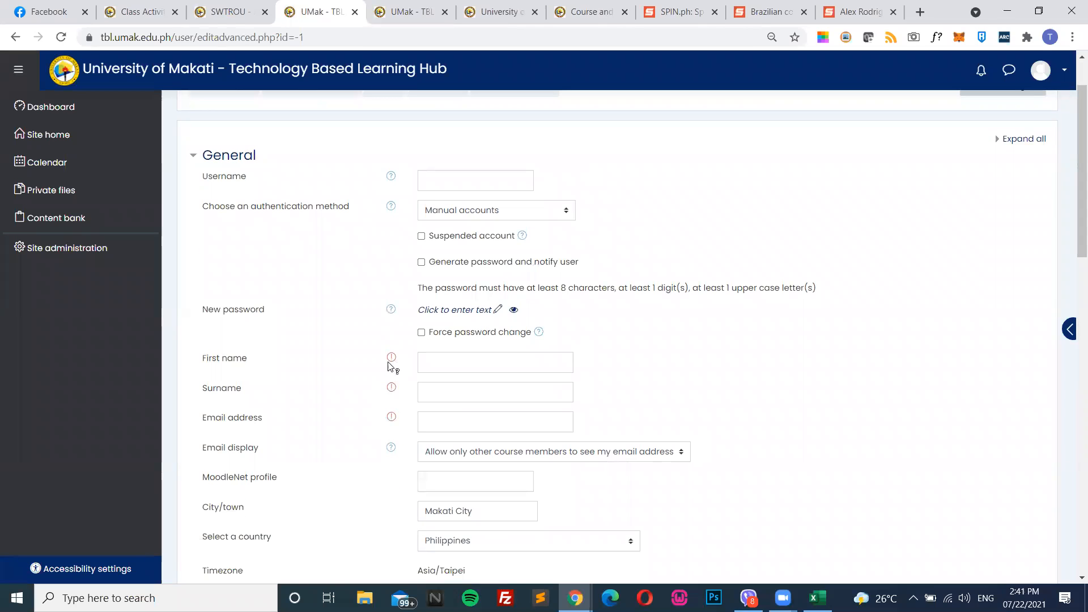
click(435, 173)
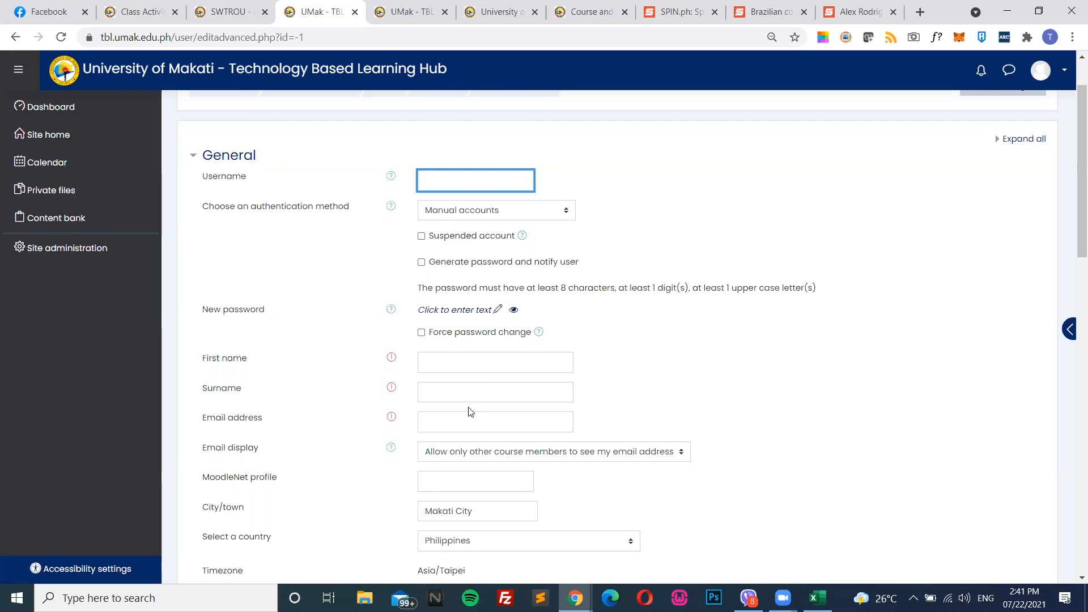
scroll(468, 412, down, 2)
scroll(445, 417, up, 3)
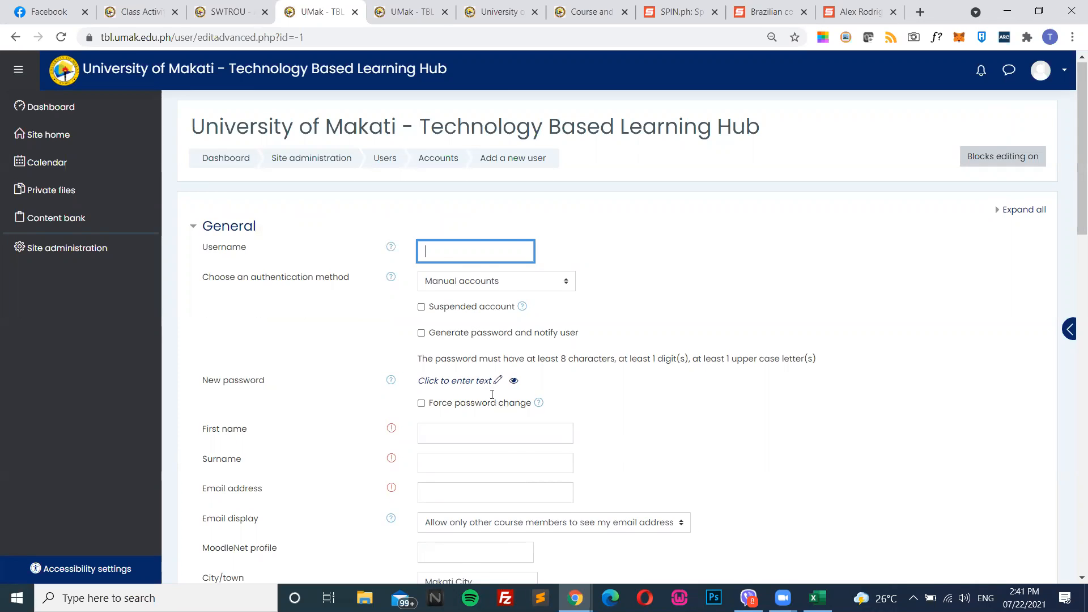
scroll(492, 394, down, 1)
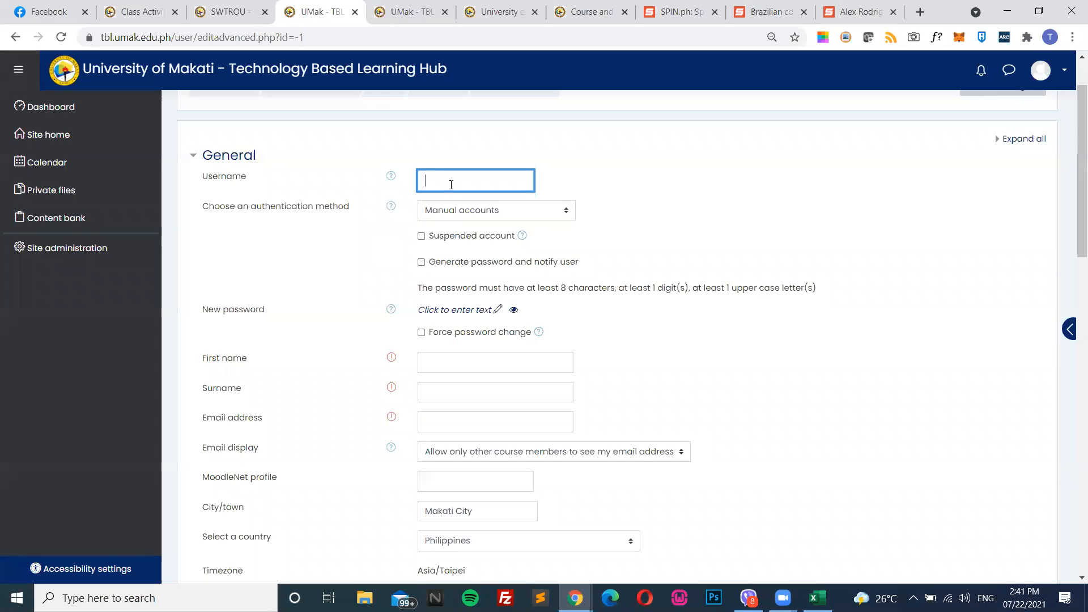
click(469, 197)
scroll(470, 425, down, 3)
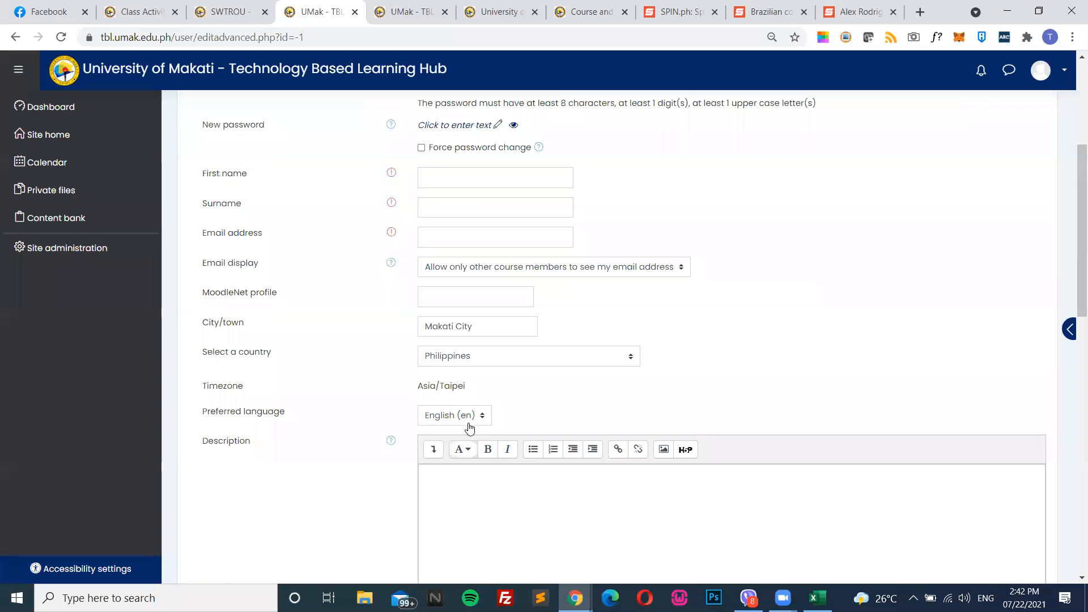
scroll(466, 295, up, 4)
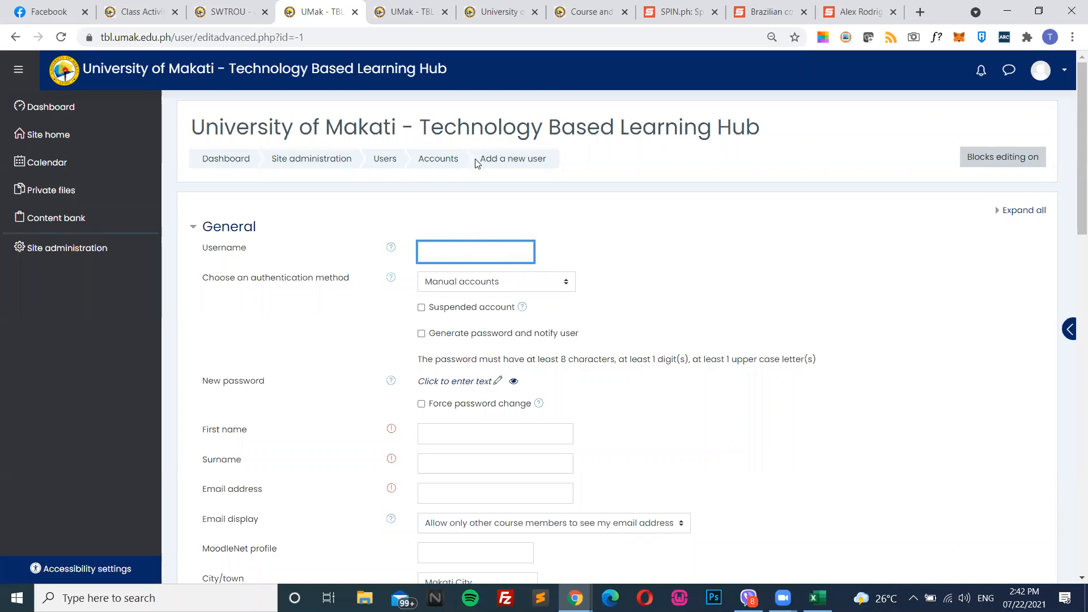
Look through the whole new user form, from the account details through the user picture to the optional sections
scroll(476, 165, down, 1)
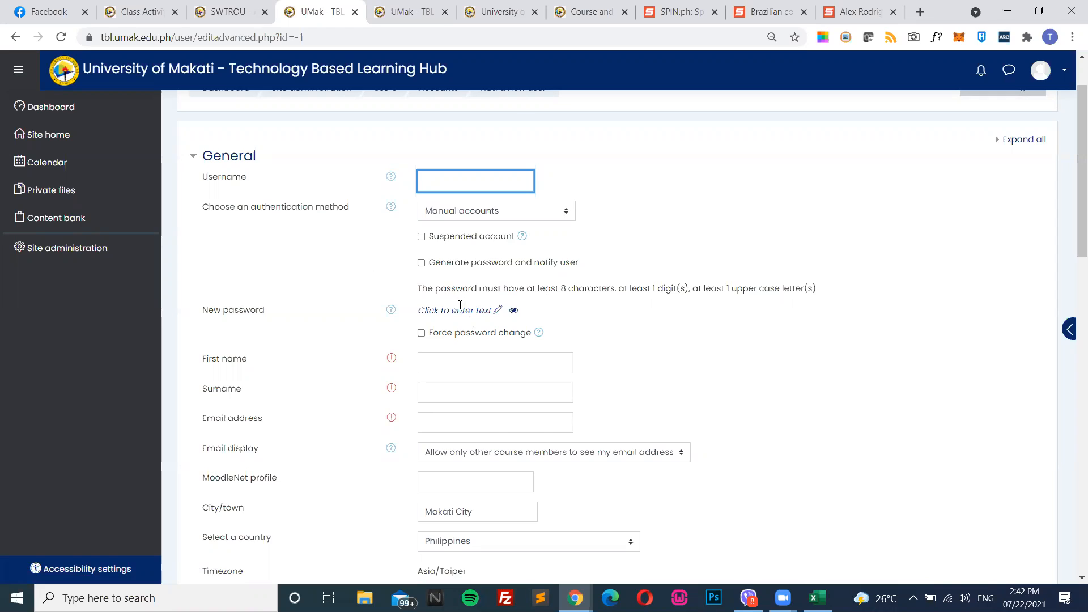
scroll(460, 306, down, 3)
scroll(442, 300, down, 3)
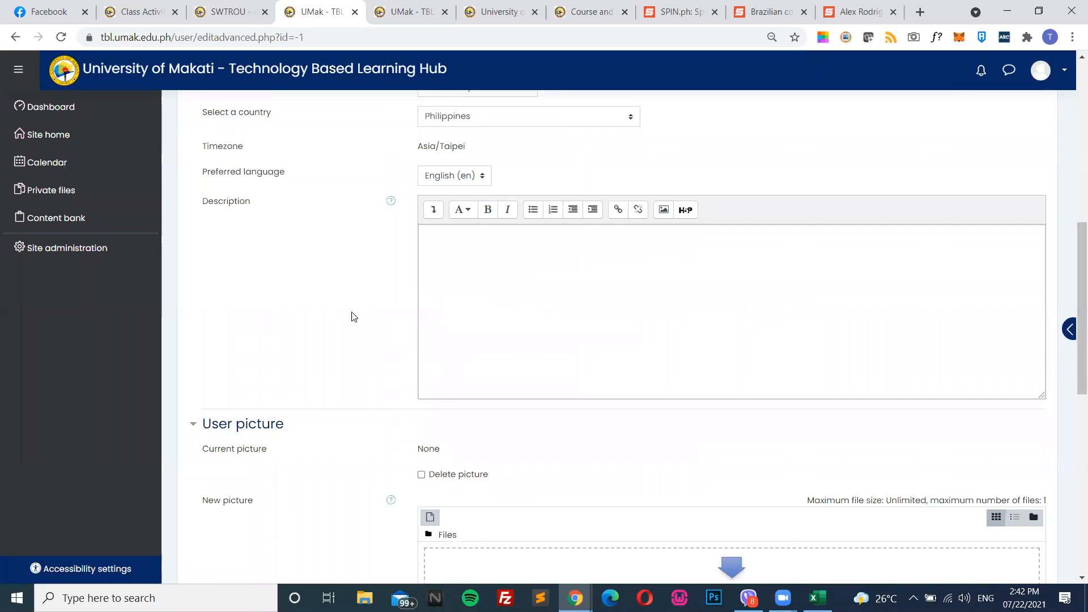
scroll(352, 316, down, 2)
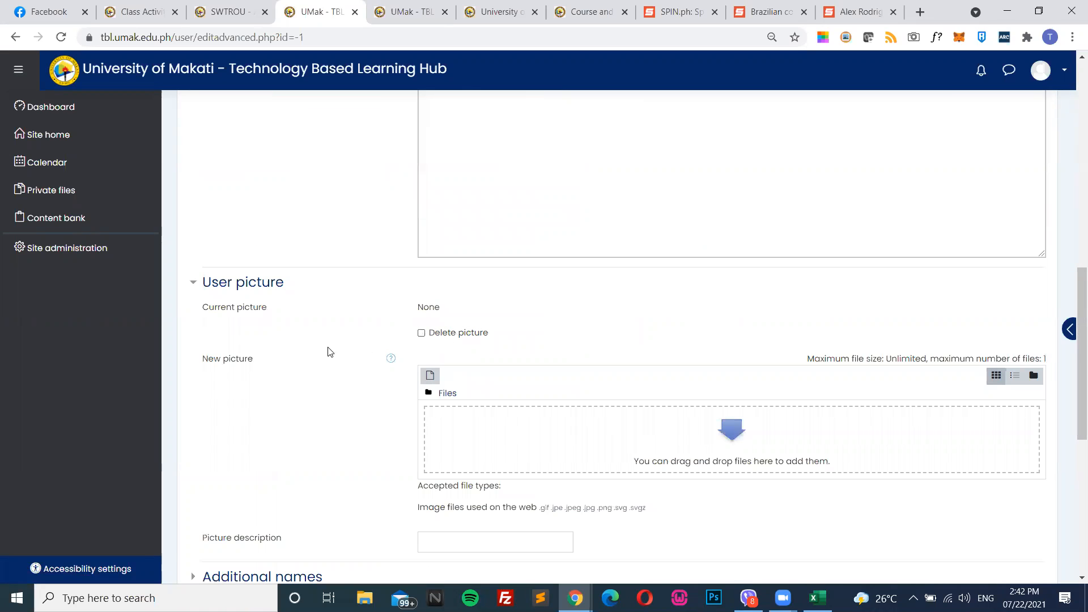
scroll(446, 373, down, 4)
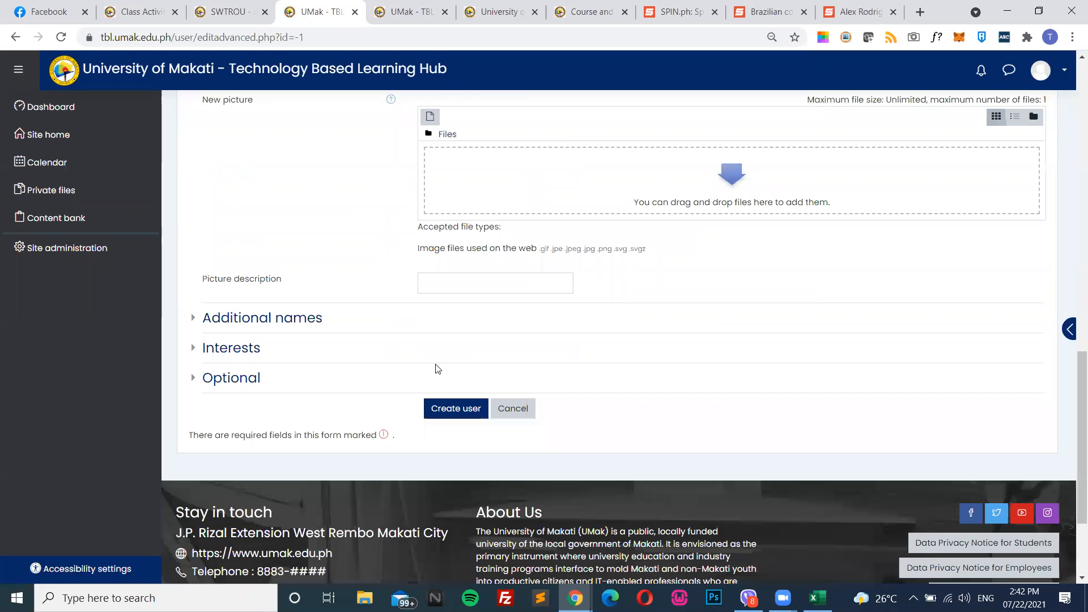
scroll(439, 371, up, 5)
scroll(435, 368, up, 3)
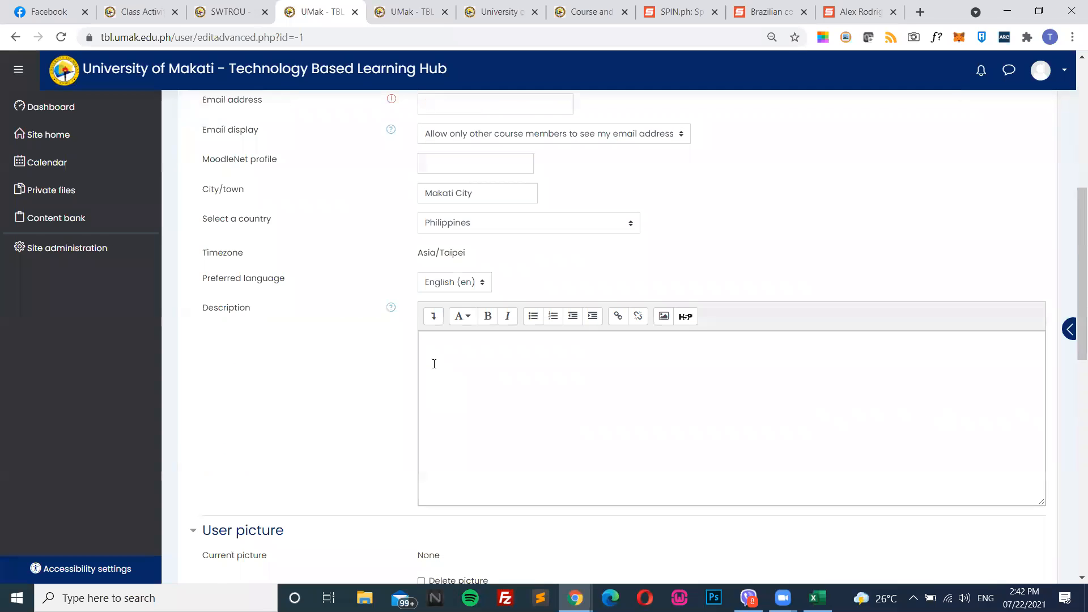
scroll(434, 363, up, 7)
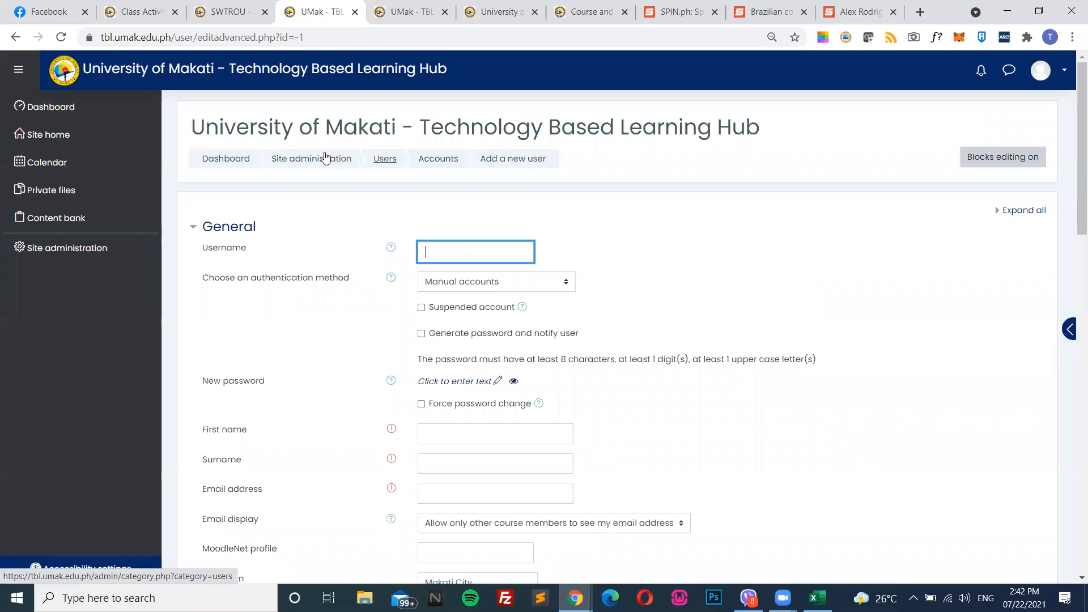
Open the list of all user accounts from the Users section of site administration and look over its total and entries
click(80, 247)
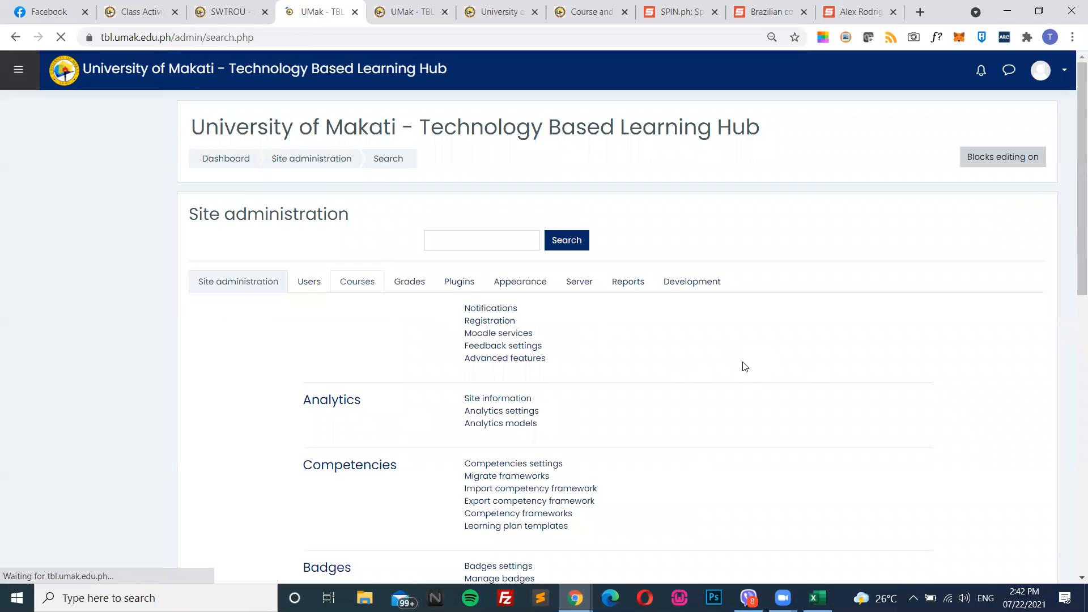
scroll(745, 367, down, 2)
scroll(318, 211, up, 1)
click(310, 213)
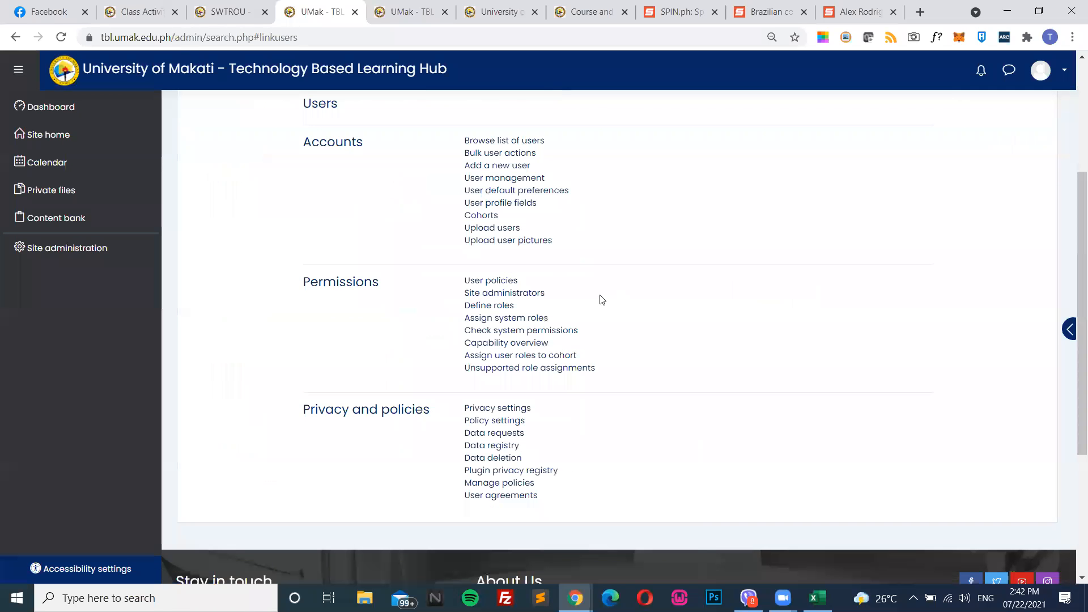
scroll(602, 369, up, 4)
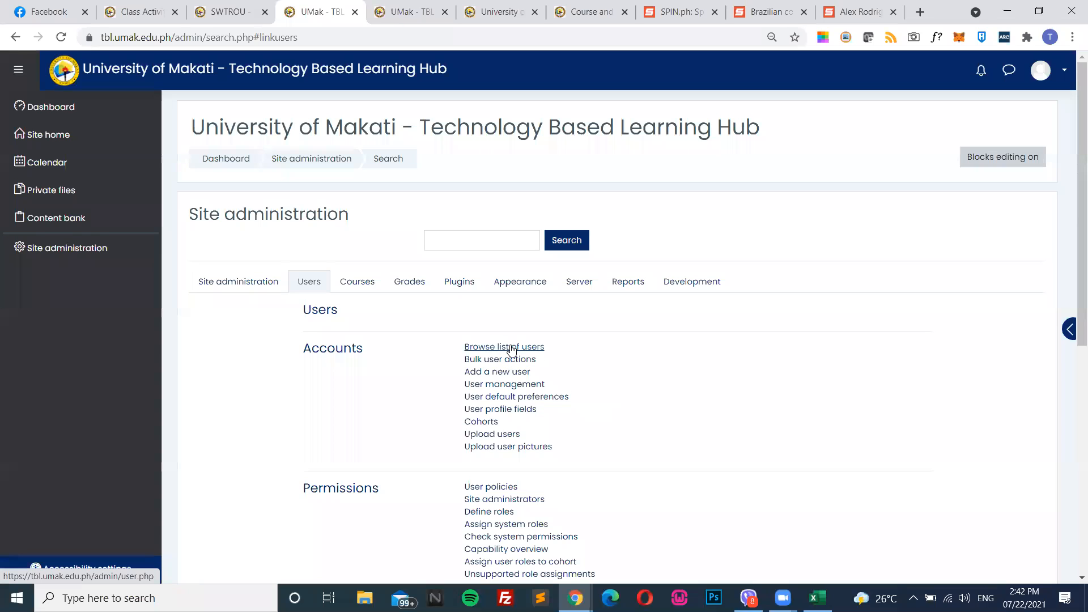
click(512, 348)
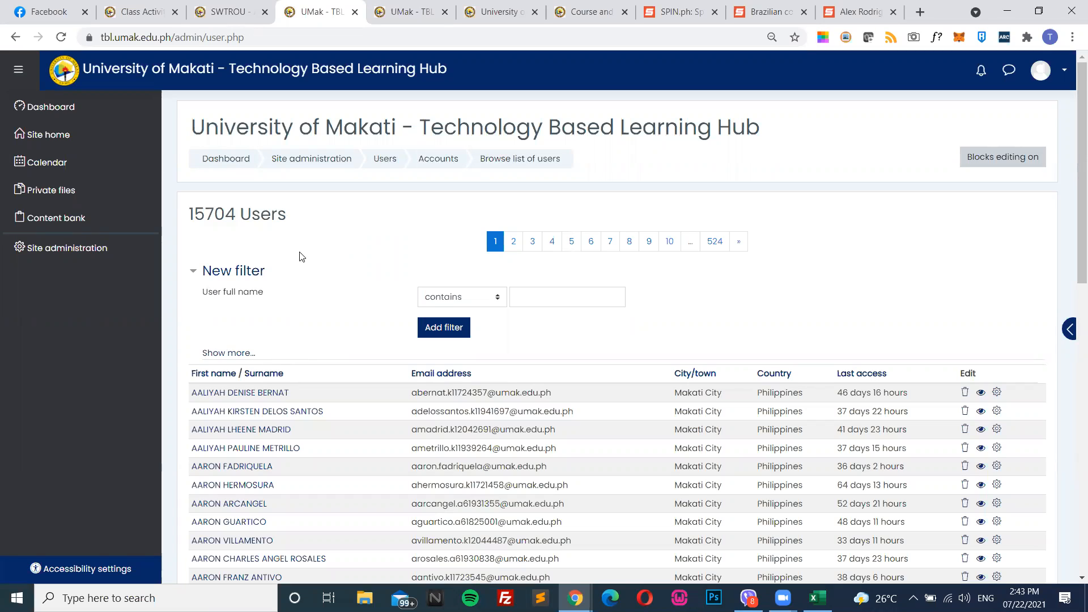
double_click(209, 213)
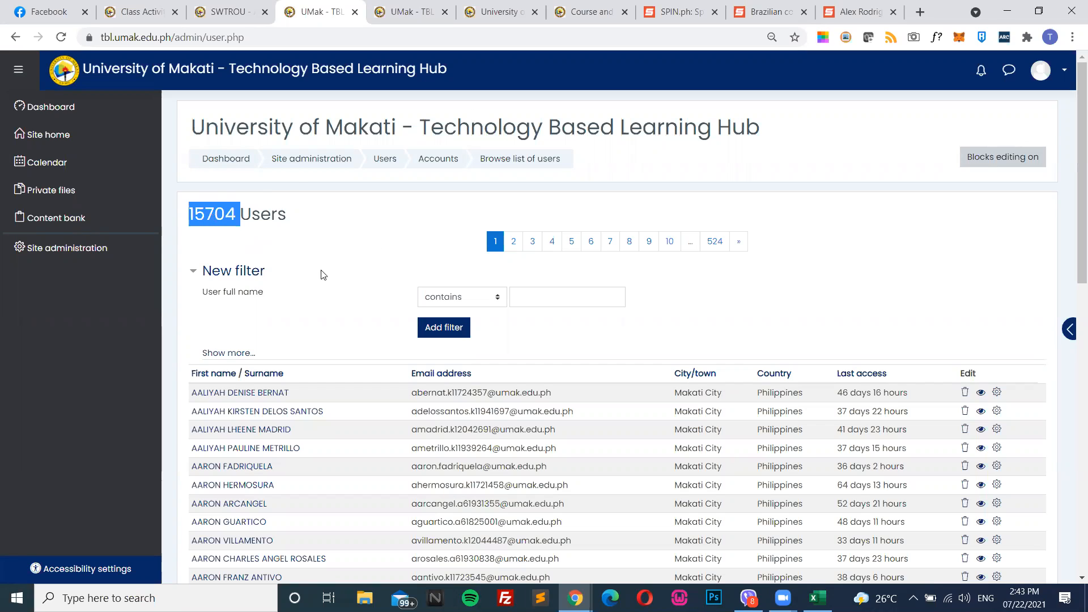
scroll(311, 292, down, 3)
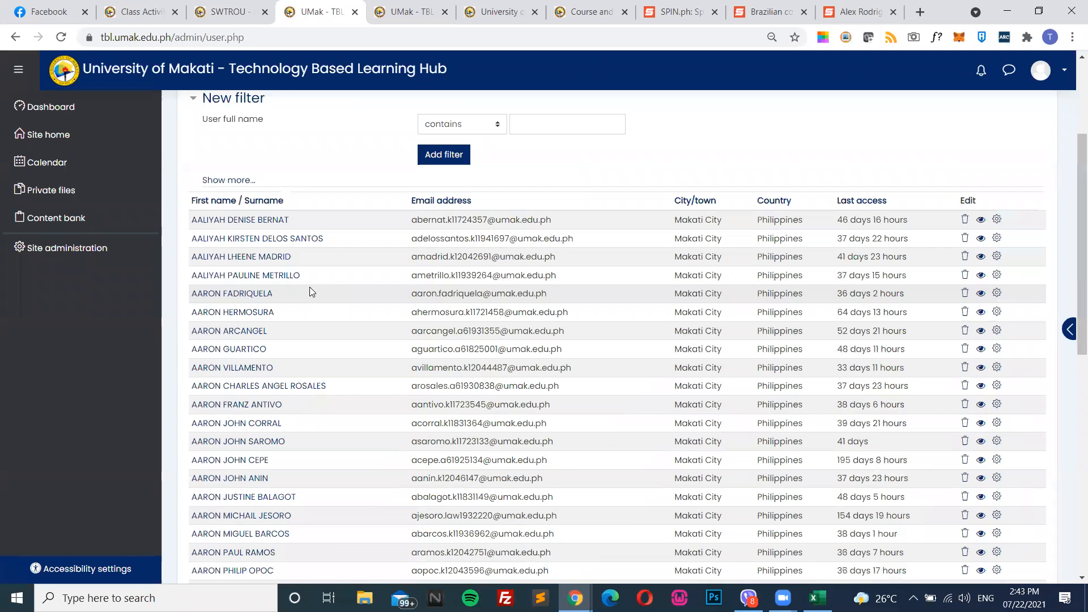
scroll(317, 311, up, 2)
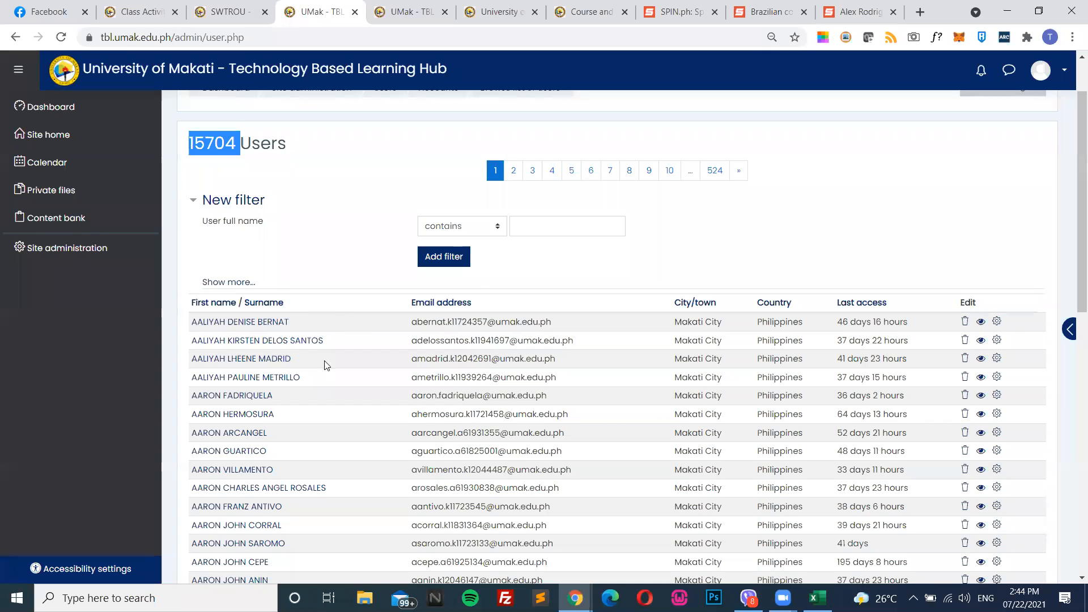
Enter "de" as the text that the user full name filter must contain
click(573, 220)
text(de)
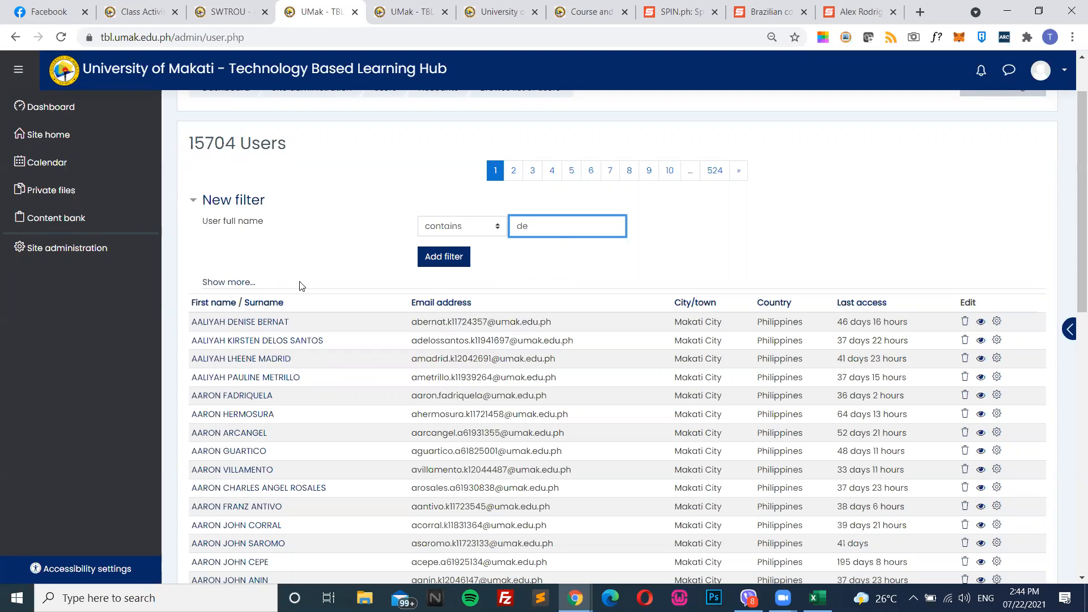
scroll(343, 227, up, 1)
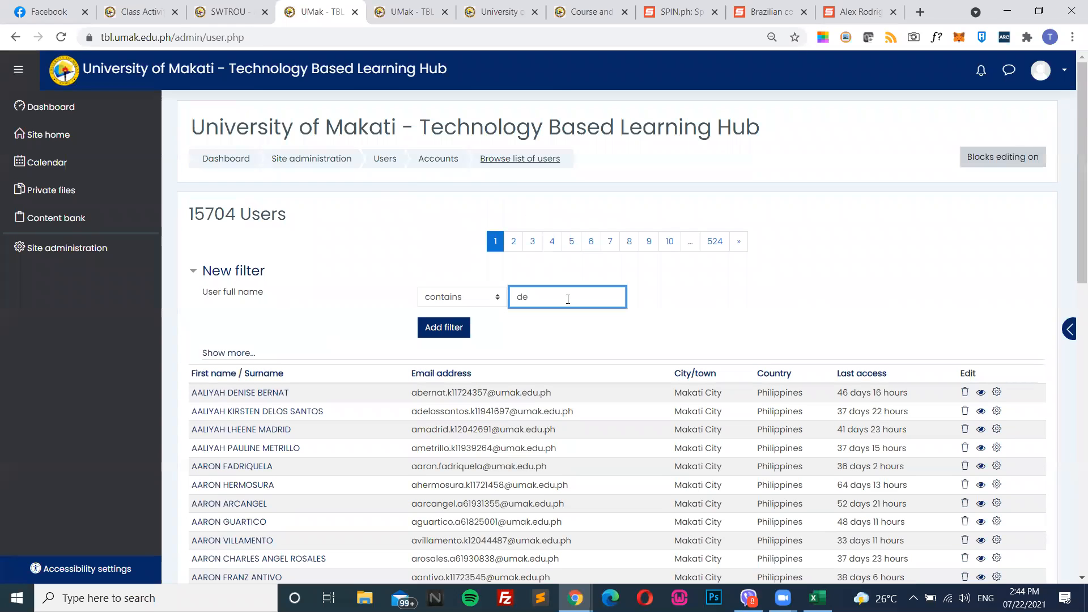
Show the additional user filter criteria and examine them, including the available course roles and access dates
click(239, 355)
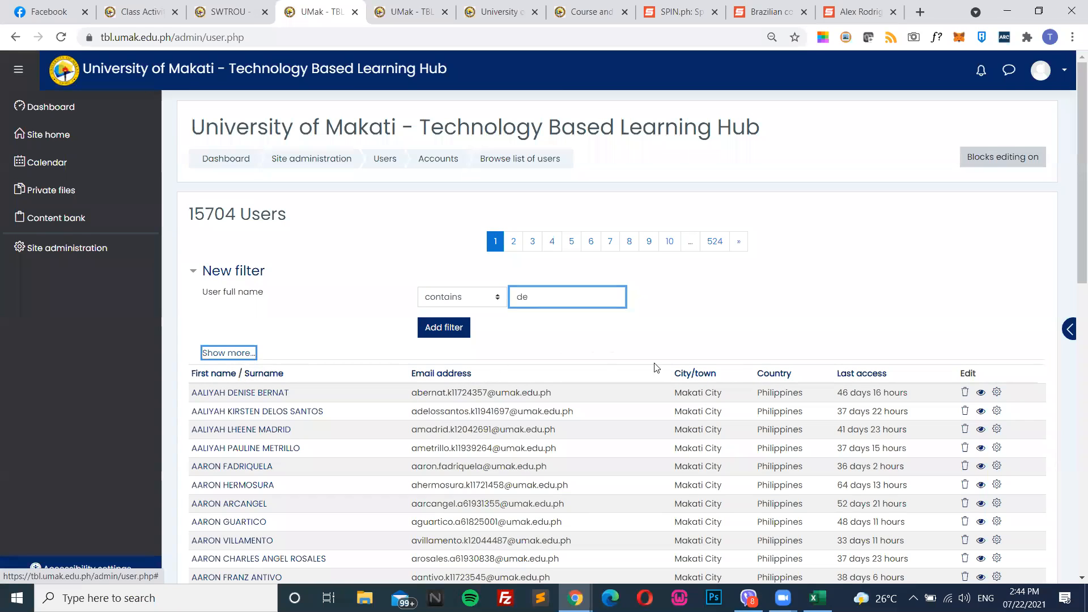
scroll(250, 255, down, 1)
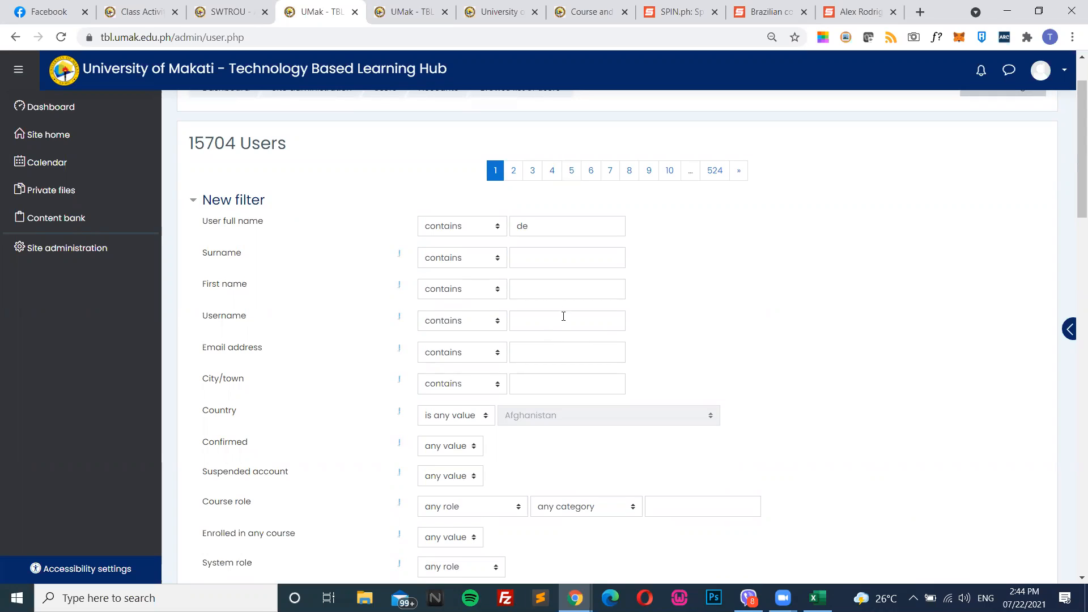
scroll(553, 313, down, 1)
scroll(535, 219, down, 2)
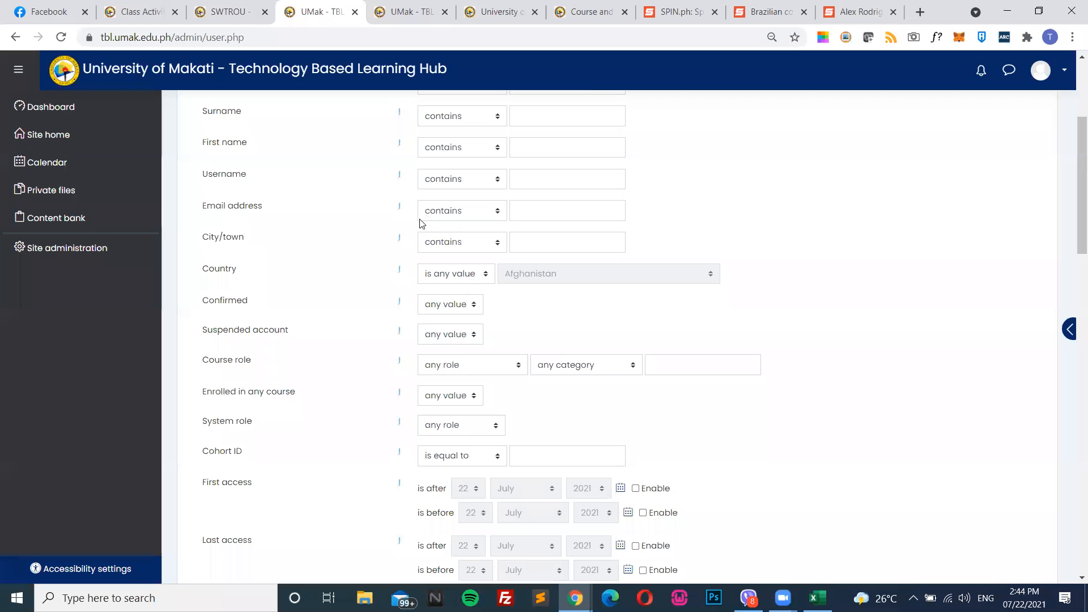
click(496, 371)
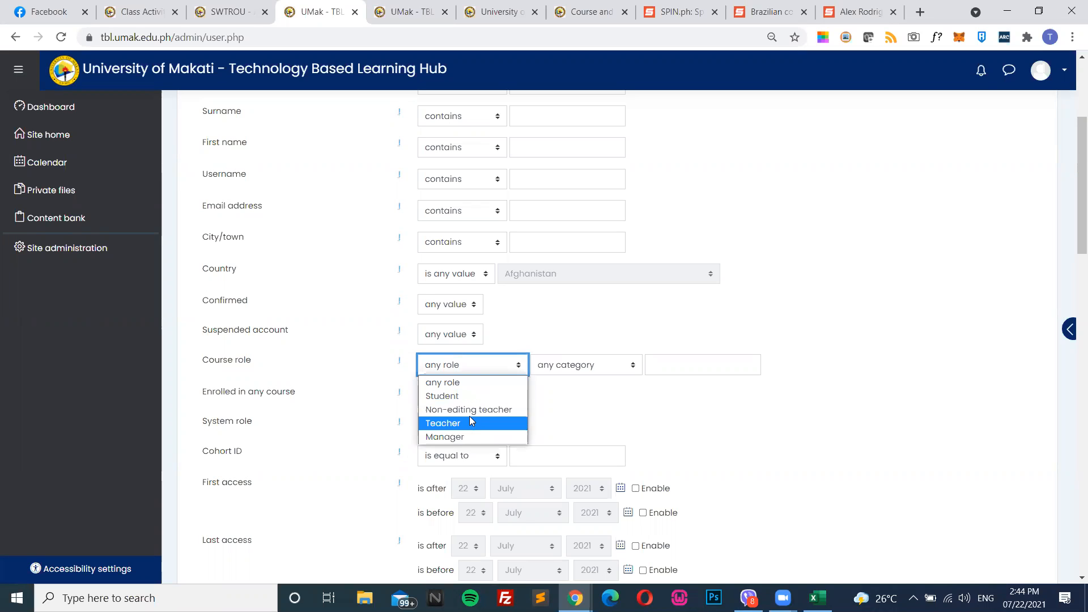
click(575, 417)
scroll(437, 414, down, 3)
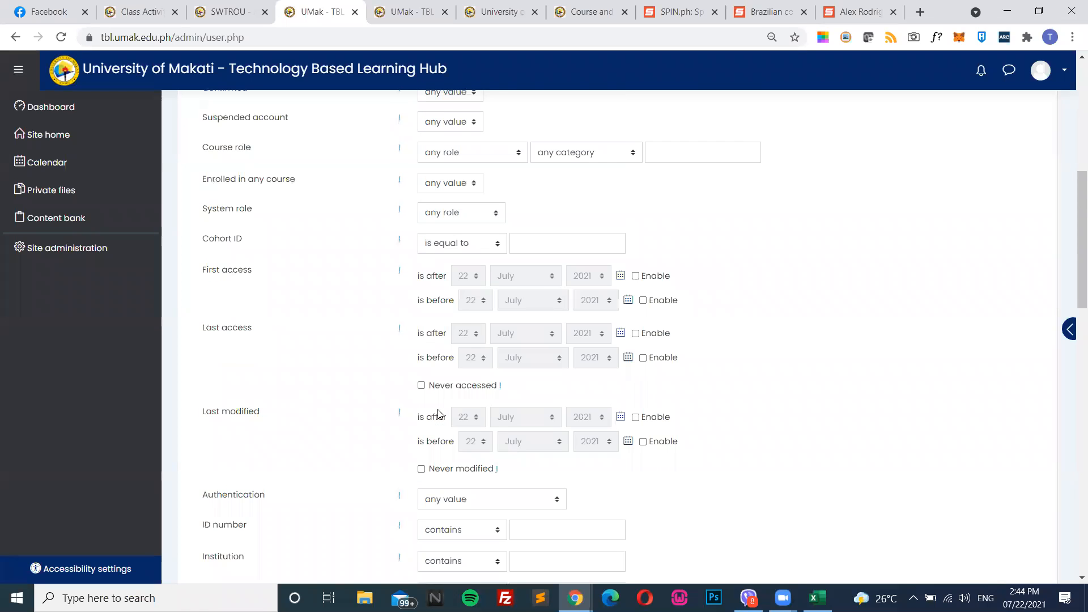
Finish reviewing the extra filter criteria, complete the surname in the user full name filter, and apply it to the user list
scroll(438, 414, down, 2)
scroll(437, 421, down, 1)
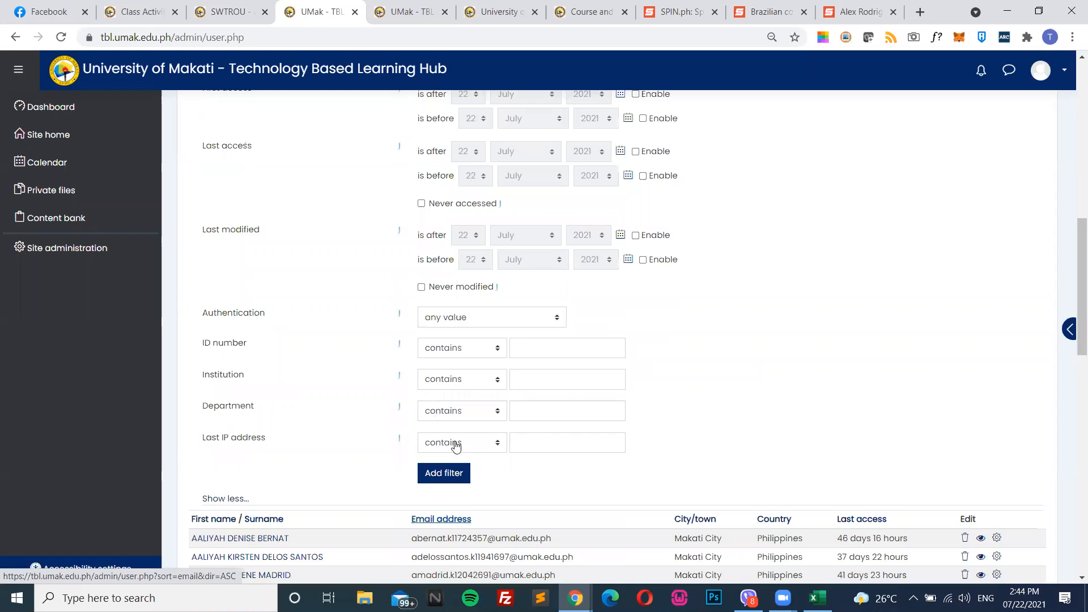
scroll(568, 390, down, 1)
click(568, 386)
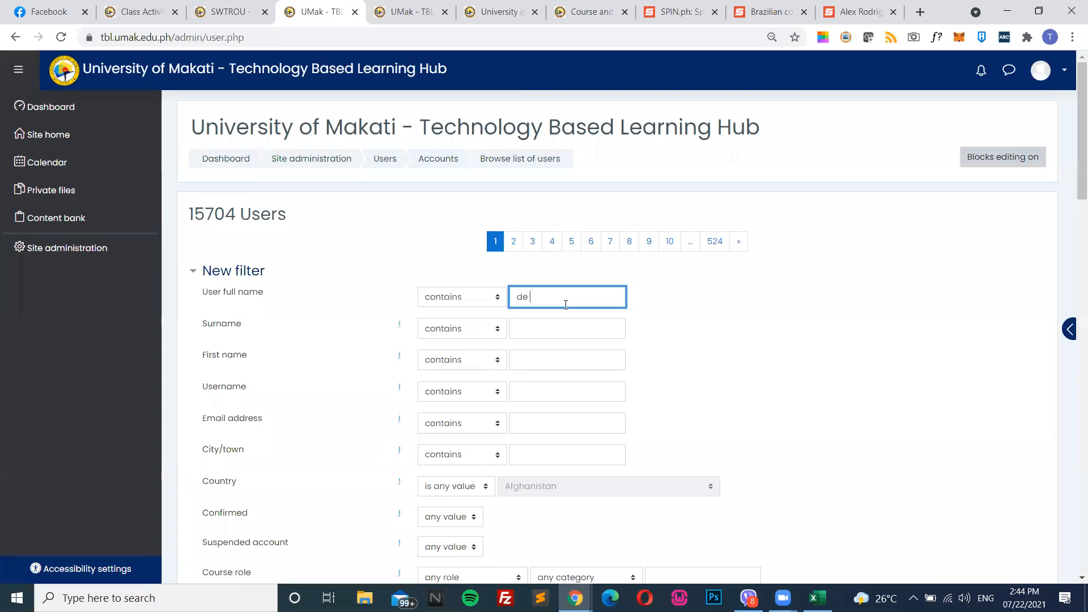
text(leom)
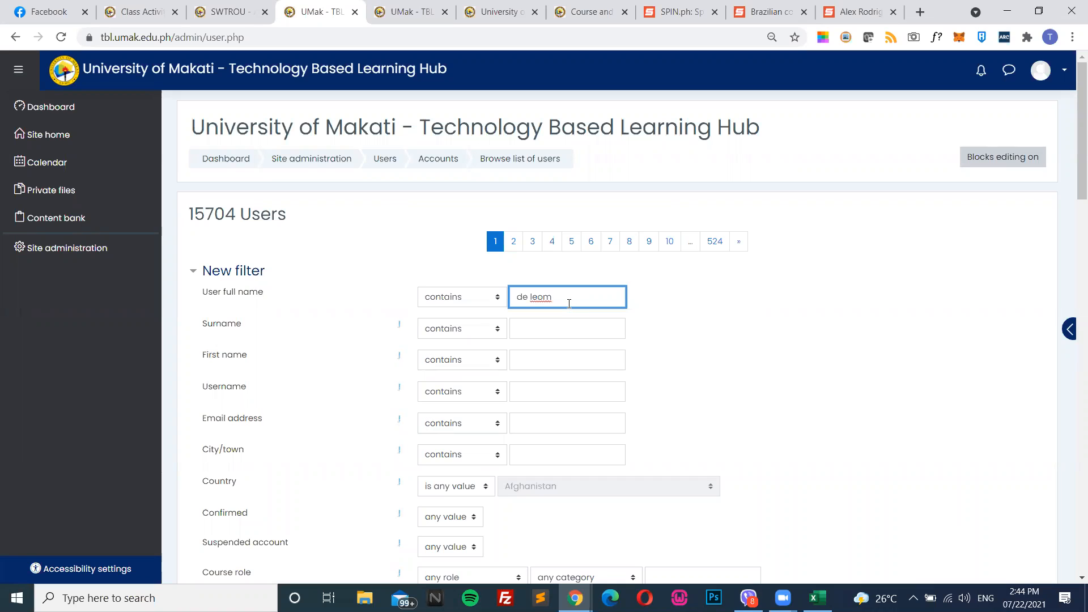
scroll(680, 372, down, 7)
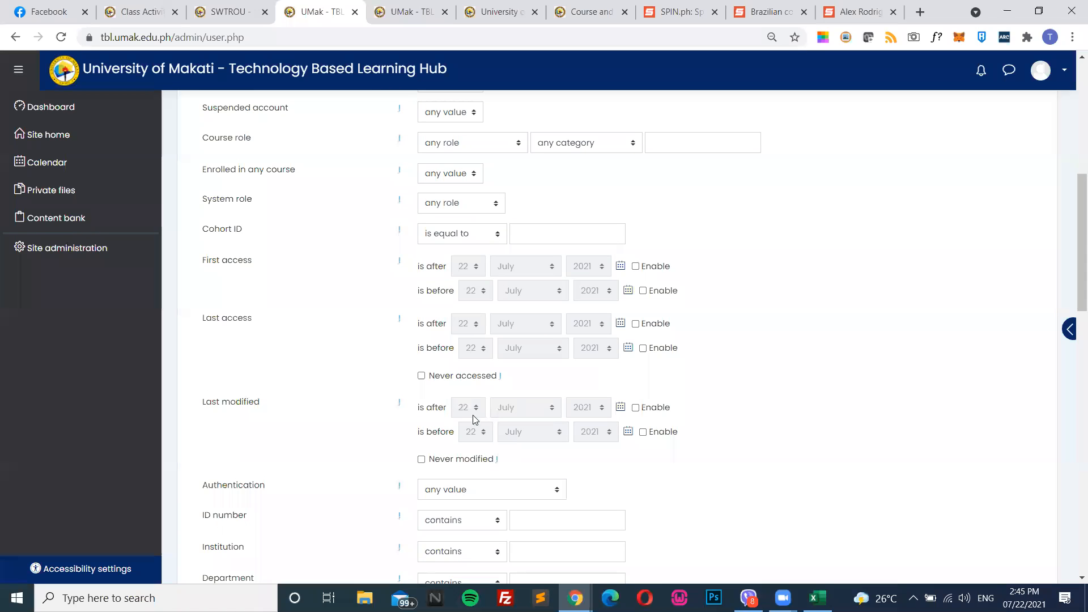
scroll(499, 385, down, 5)
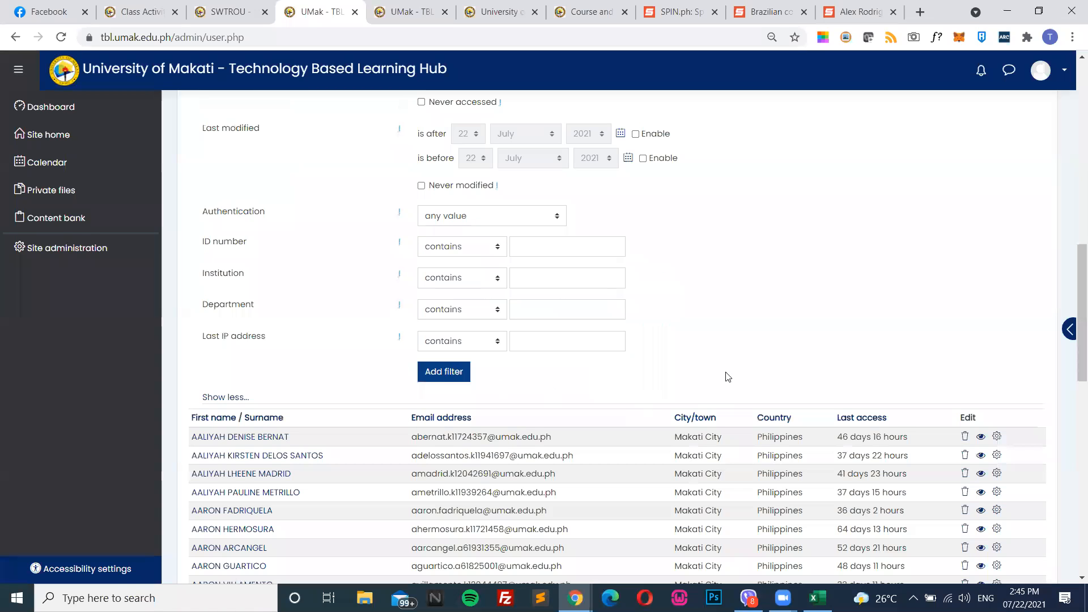
key(Return)
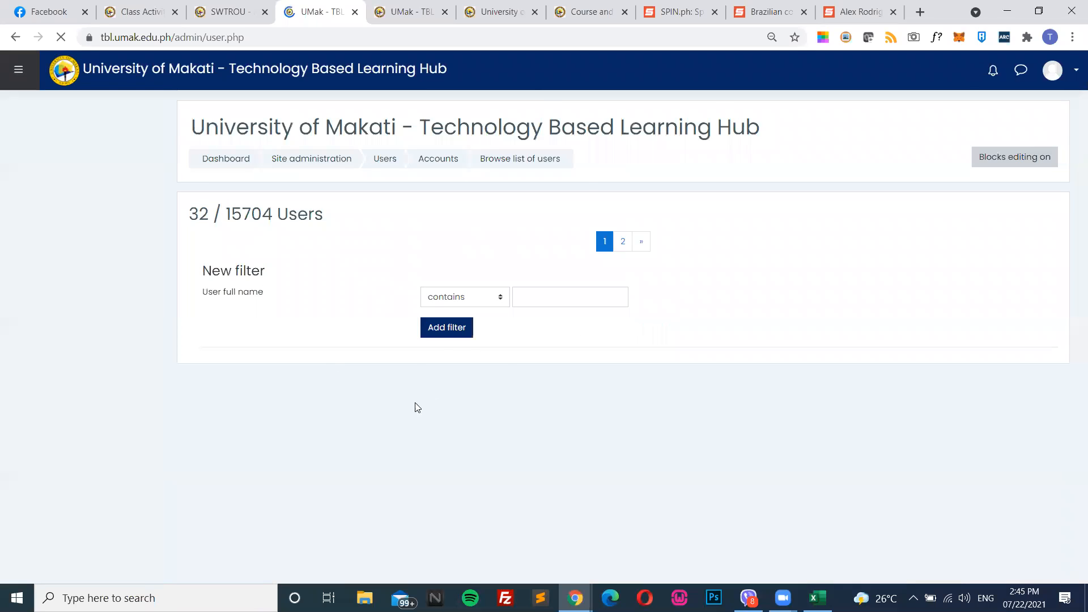
Look through the filtered user list, checking the active filter and the names, email addresses and last access of the matching accounts
scroll(376, 406, down, 4)
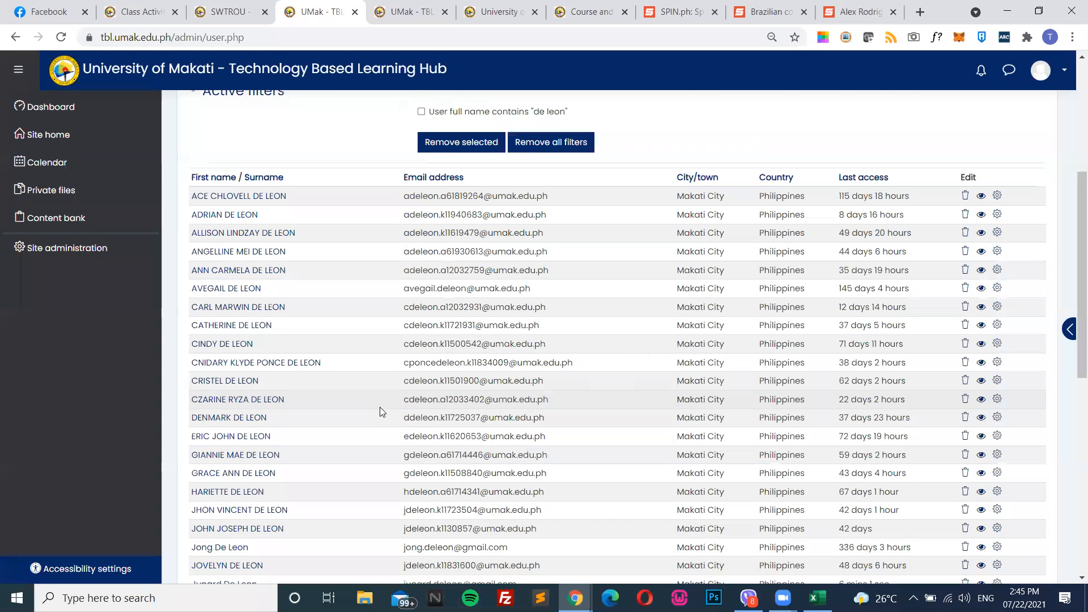
scroll(226, 408, down, 3)
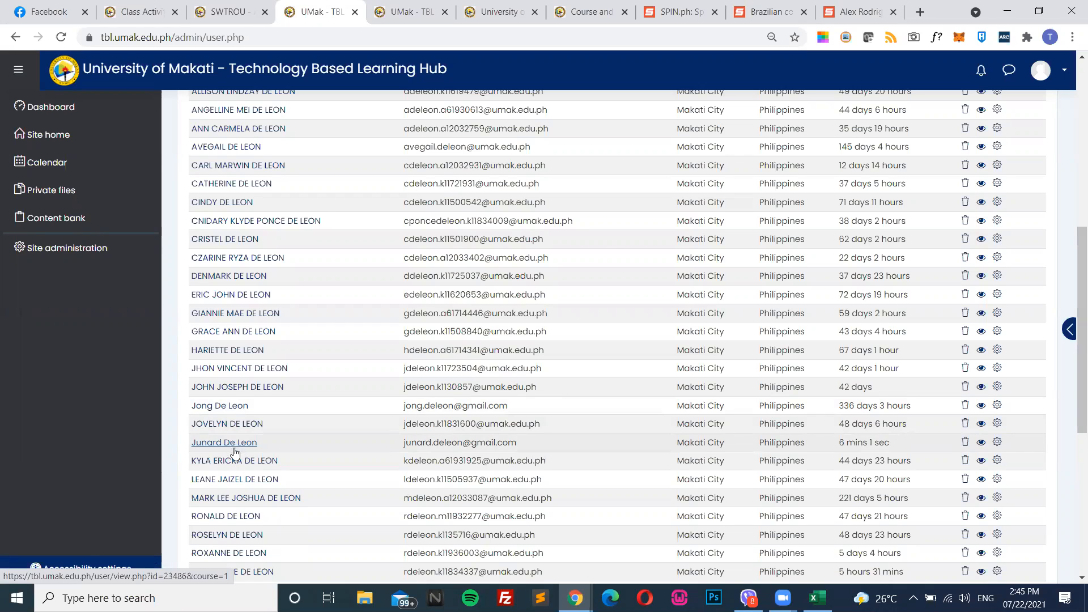
scroll(340, 401, up, 7)
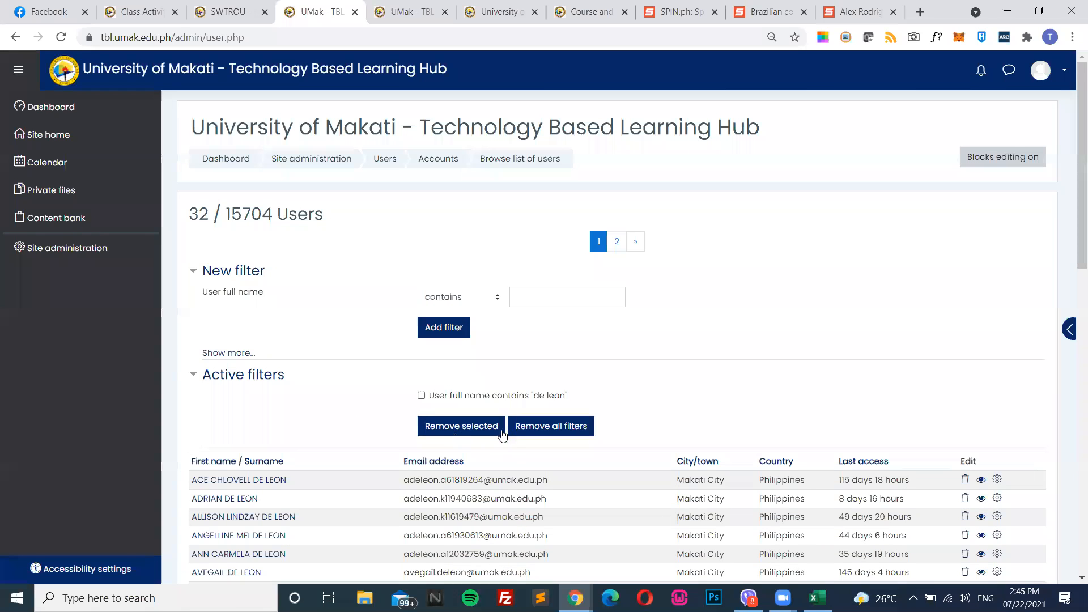
scroll(314, 328, down, 6)
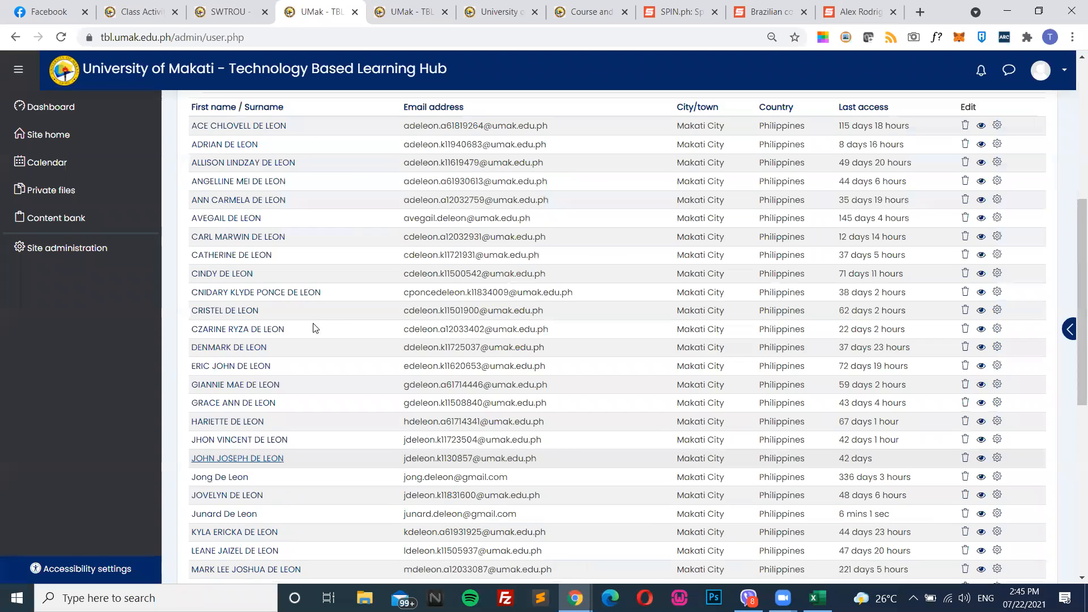
scroll(425, 337, down, 6)
scroll(454, 326, up, 10)
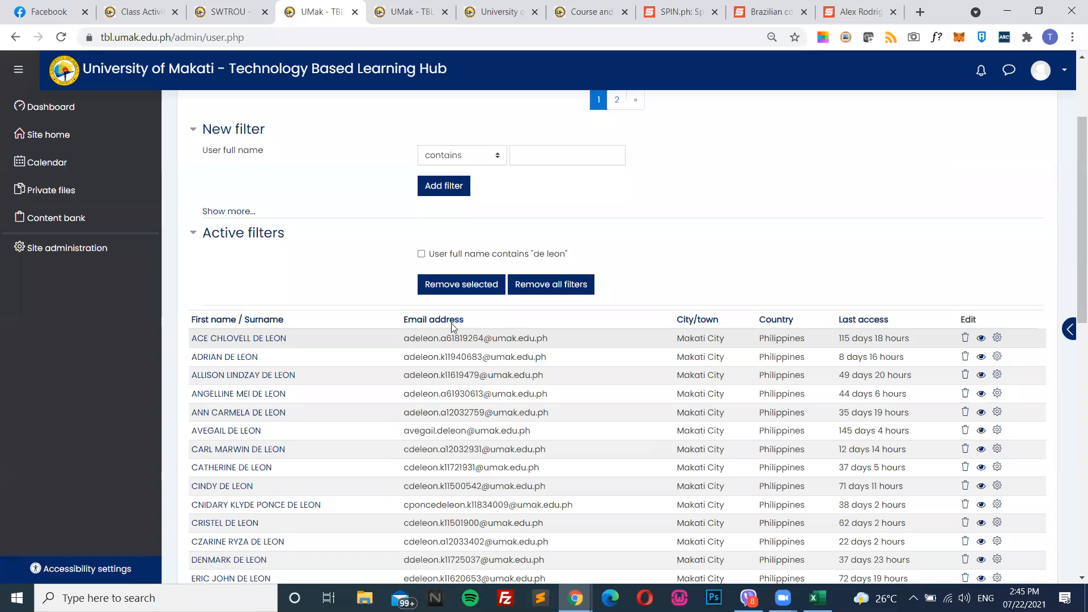
scroll(482, 333, down, 2)
scroll(313, 345, down, 6)
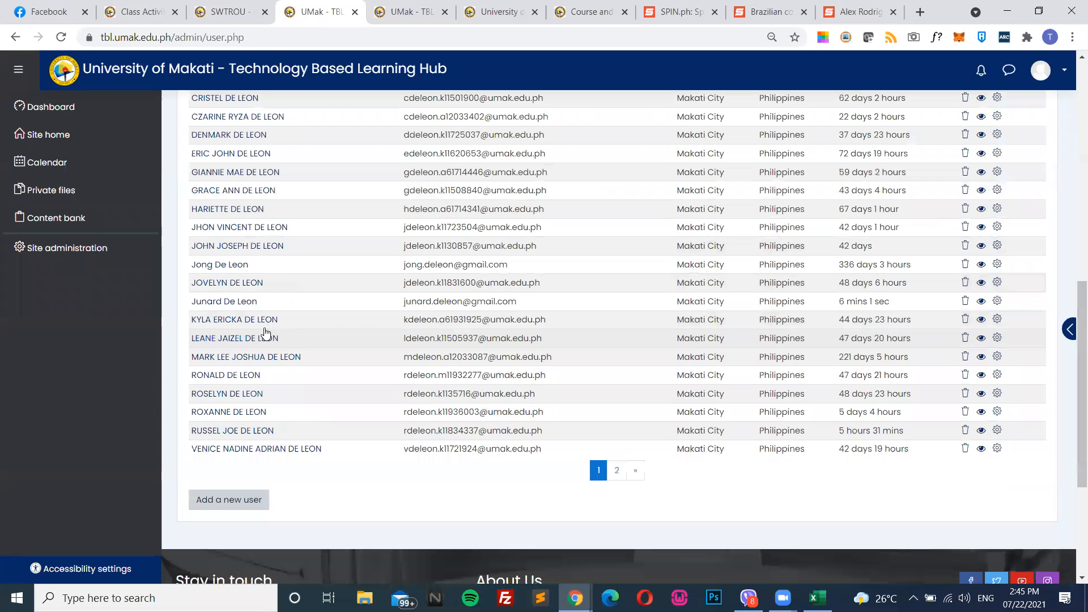
scroll(215, 397, up, 5)
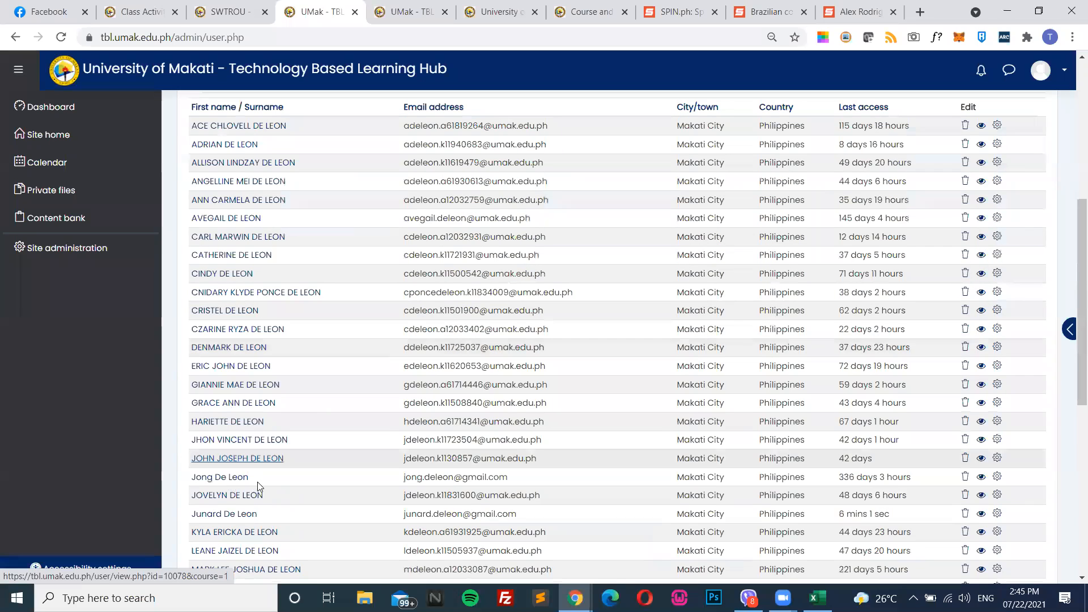
View the profile of the matching user whose last access was 6 mins 1 sec ago, and return to the filtered list
click(224, 514)
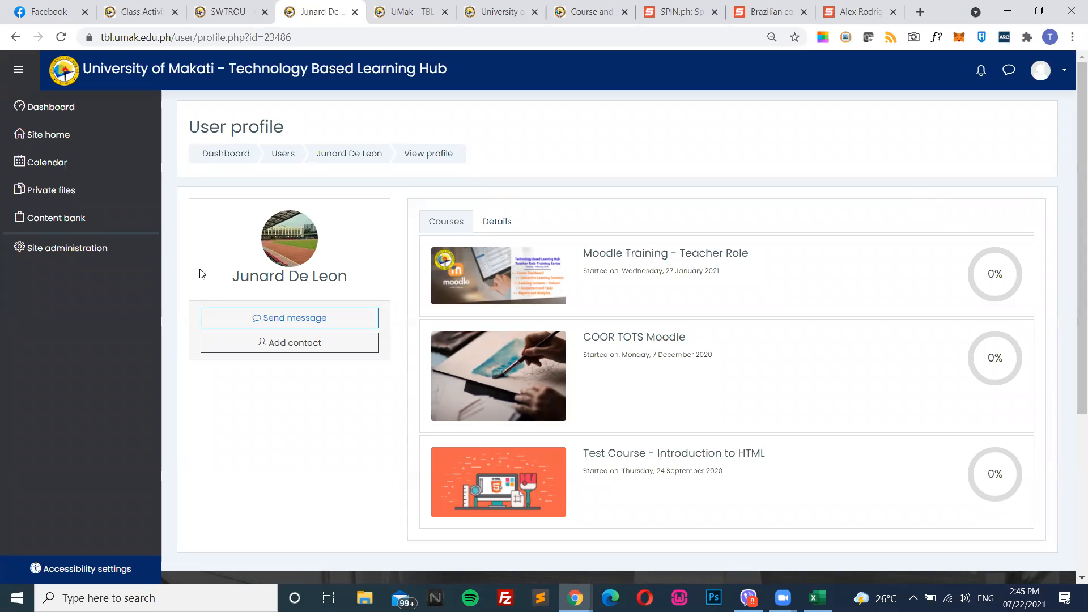
click(17, 38)
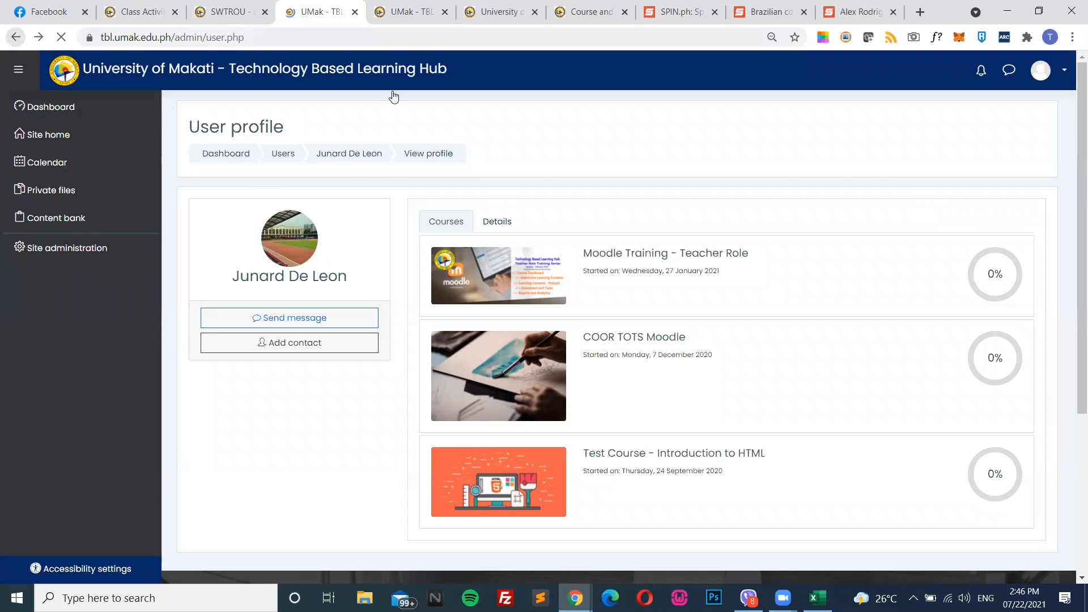
Reopen the profile of the user with the 6 mins 1 sec last access from the filtered list
scroll(296, 316, down, 3)
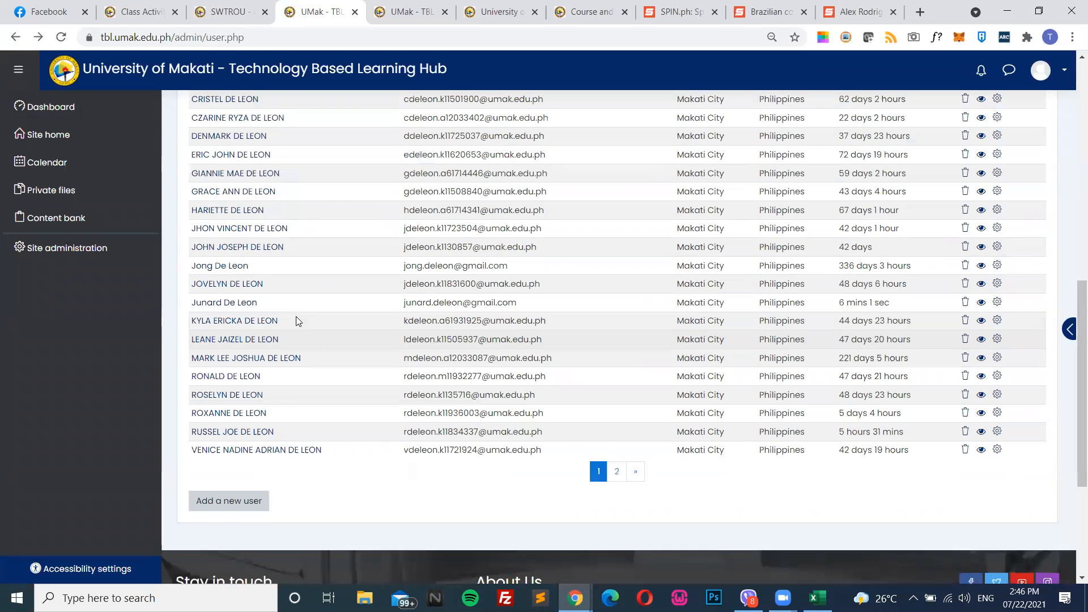
scroll(294, 317, up, 4)
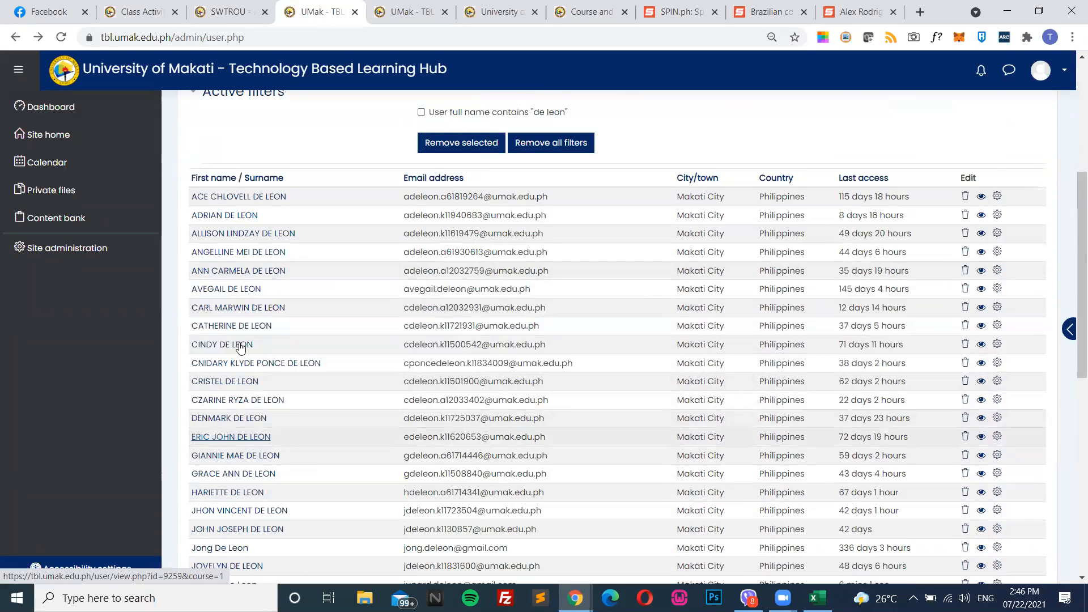
scroll(238, 343, down, 3)
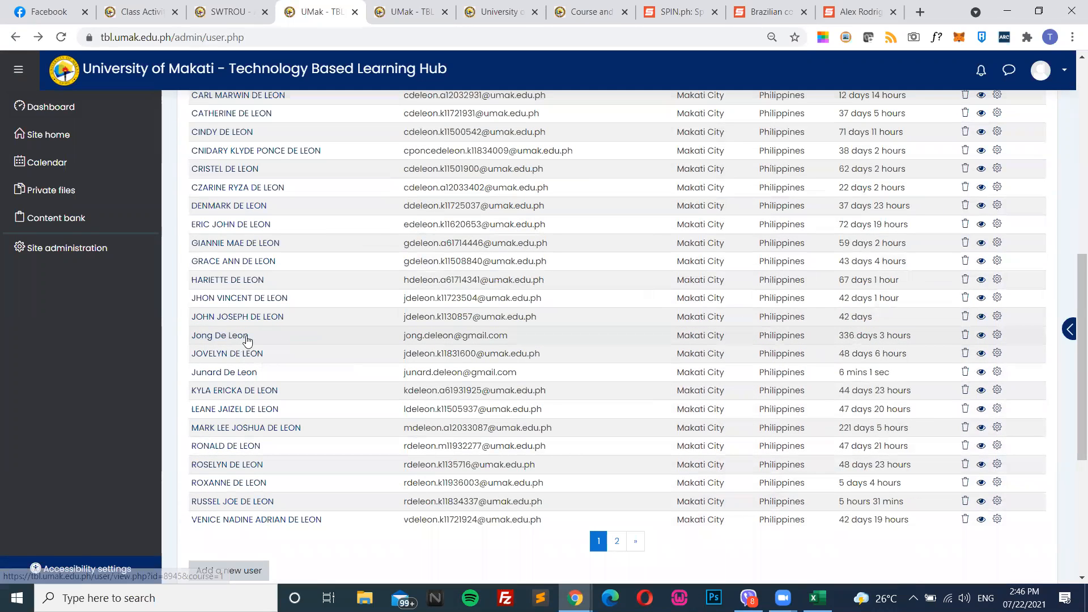
click(229, 373)
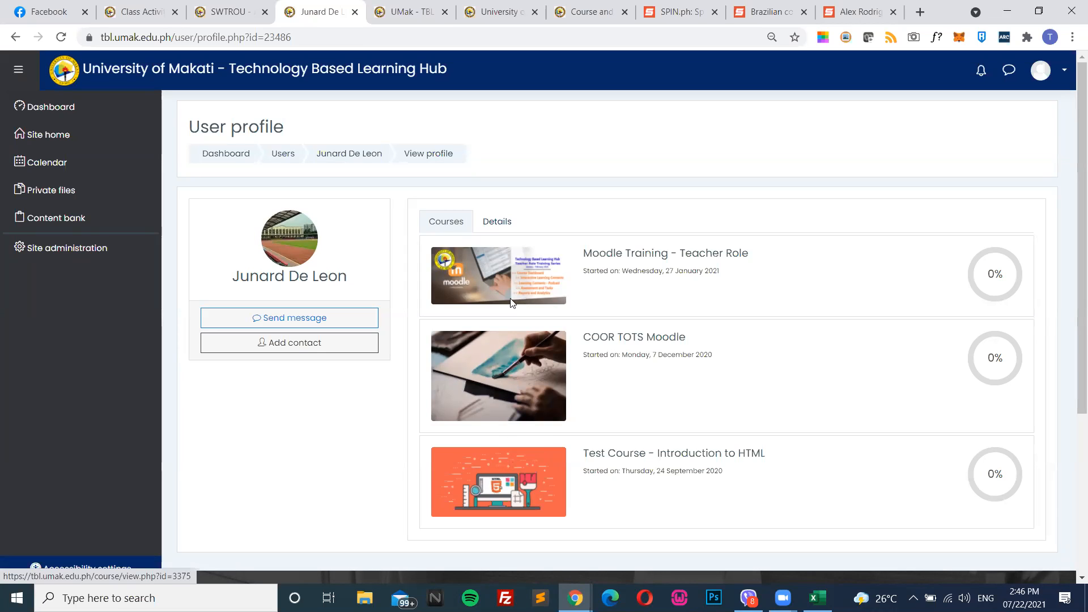
Show the details of the user's profile and examine the user details, course details, reports, administration options and login activity
click(506, 230)
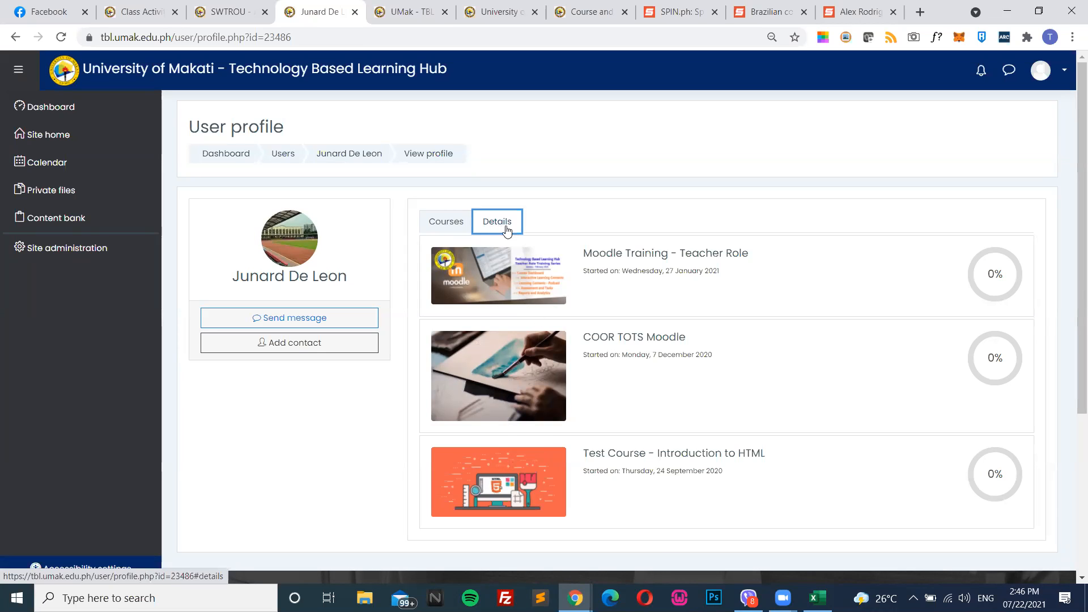
scroll(606, 356, down, 2)
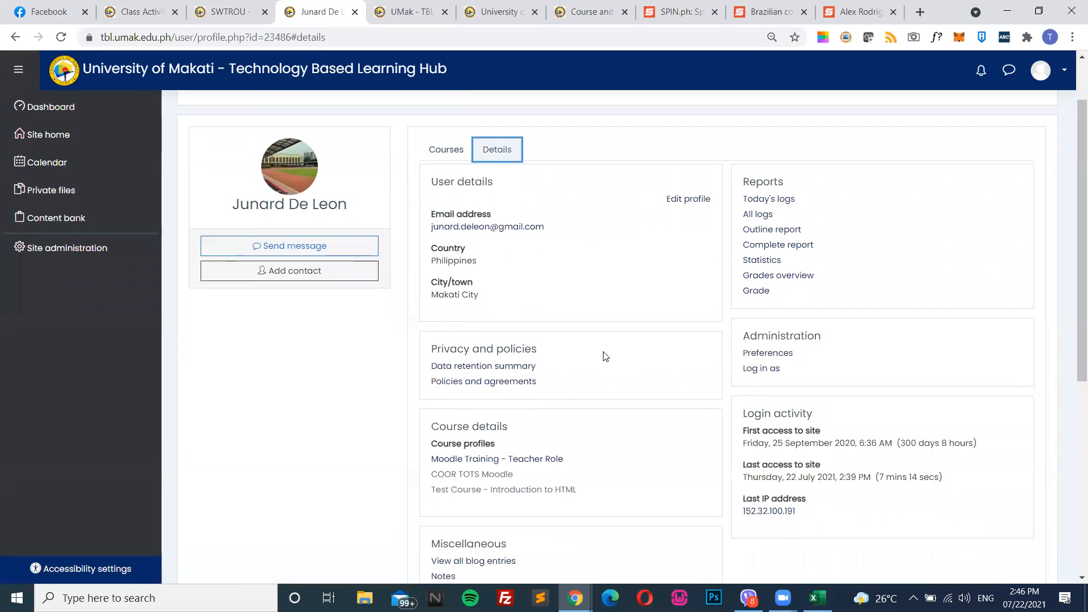
scroll(602, 355, down, 2)
scroll(602, 356, up, 2)
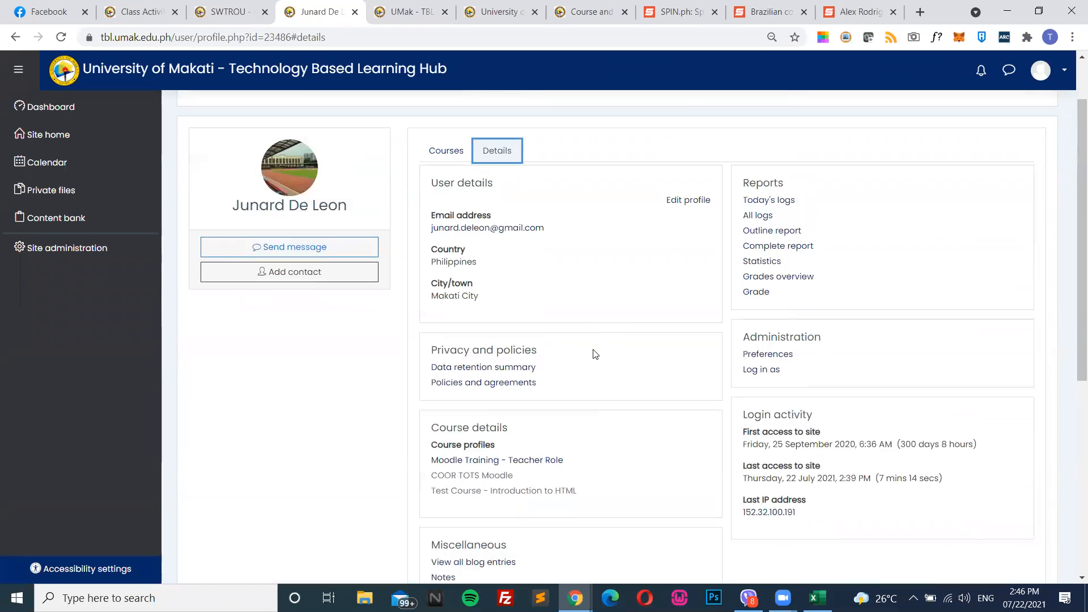
scroll(703, 393, up, 2)
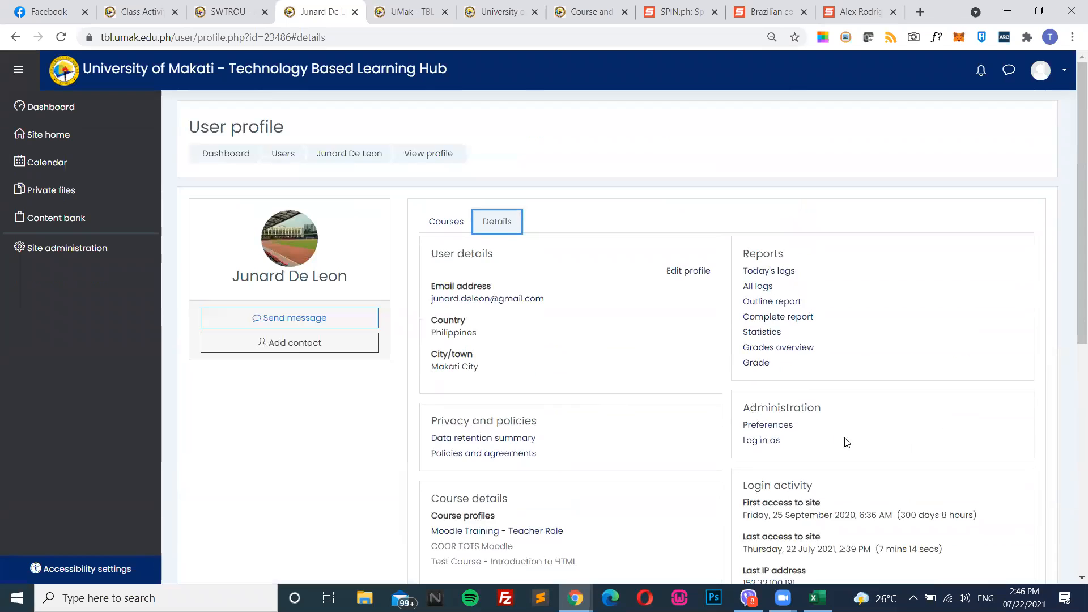
scroll(843, 447, down, 2)
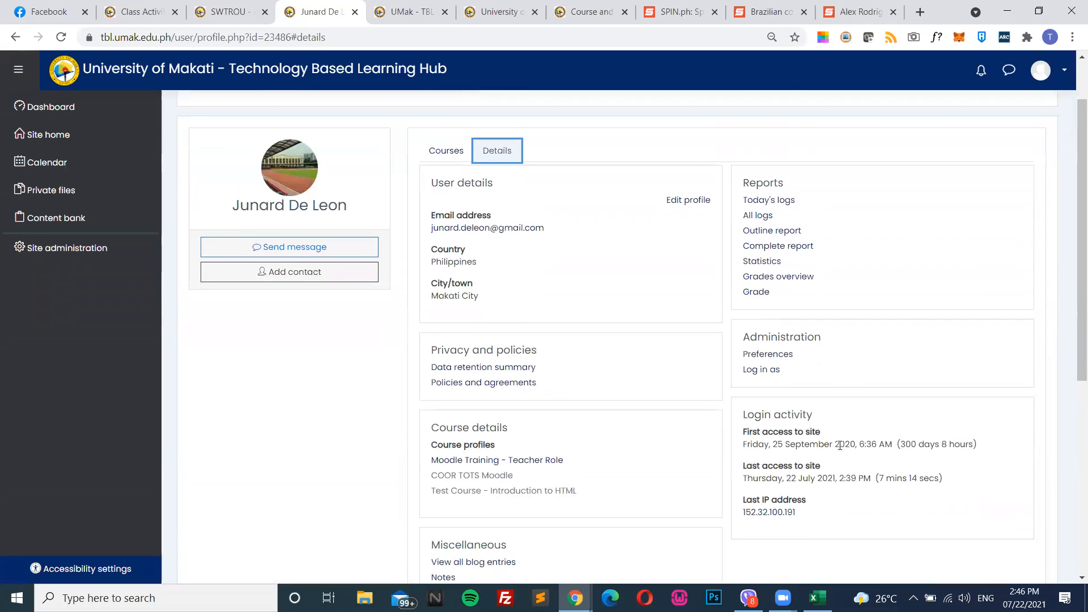
scroll(727, 397, up, 2)
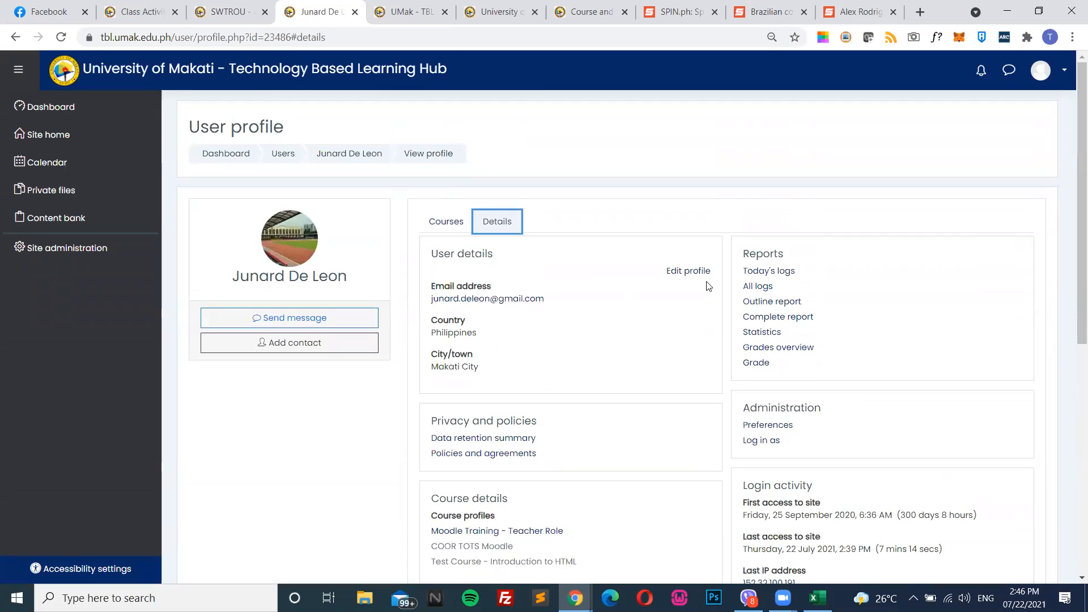
scroll(567, 346, down, 2)
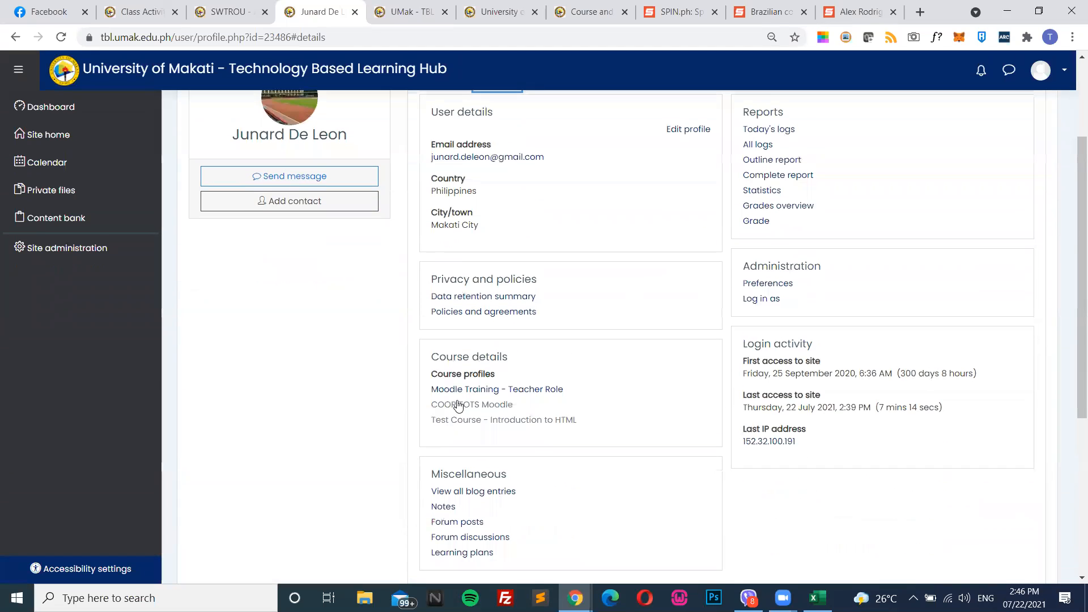
scroll(681, 441, up, 2)
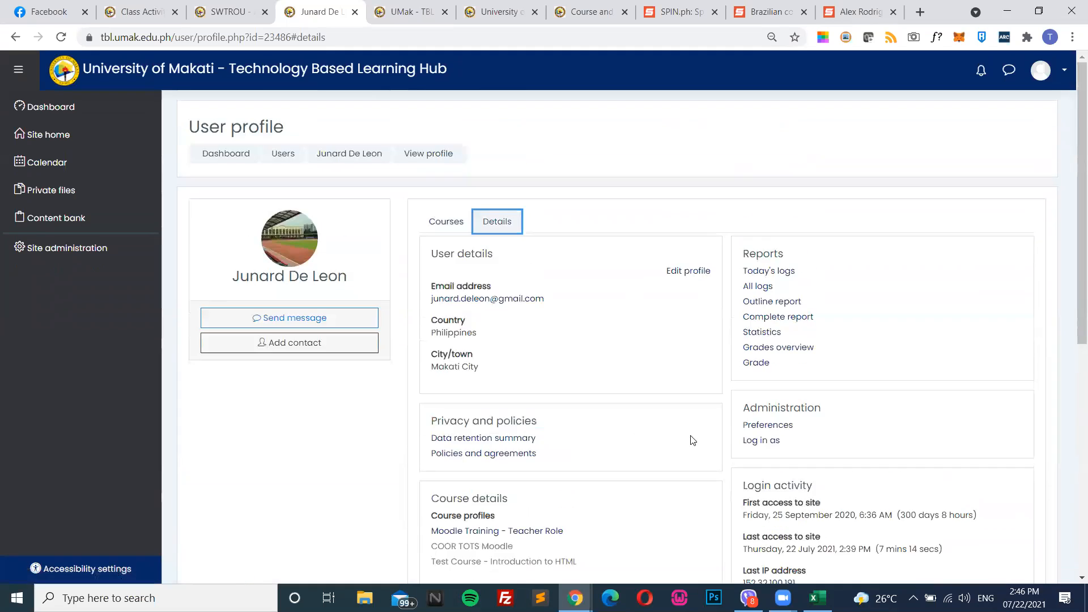
Log in as this user from the profile's administration options and continue to the user's dashboard
click(762, 445)
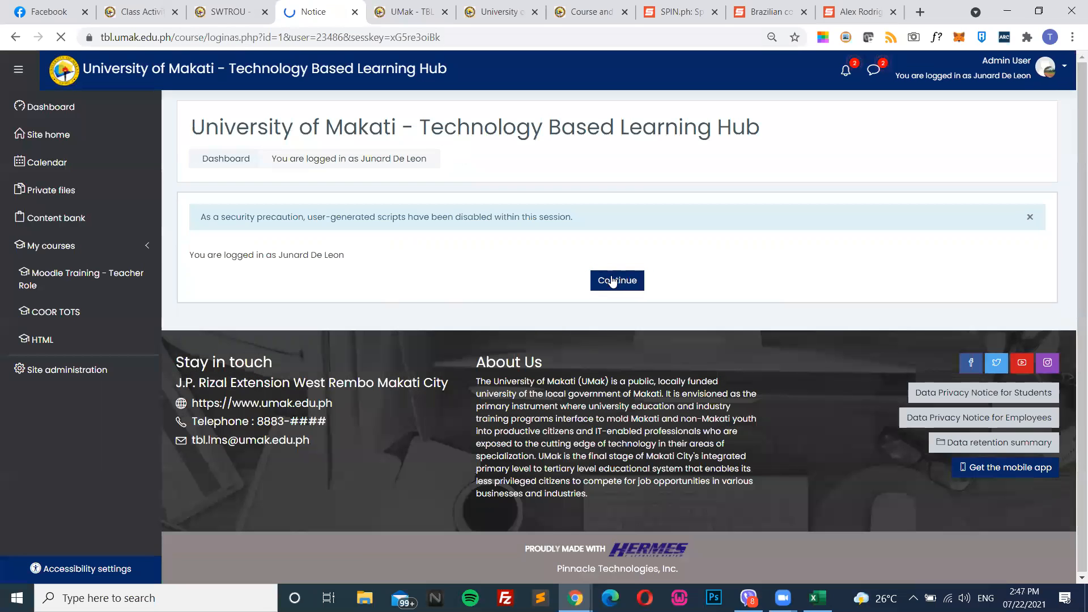
click(617, 280)
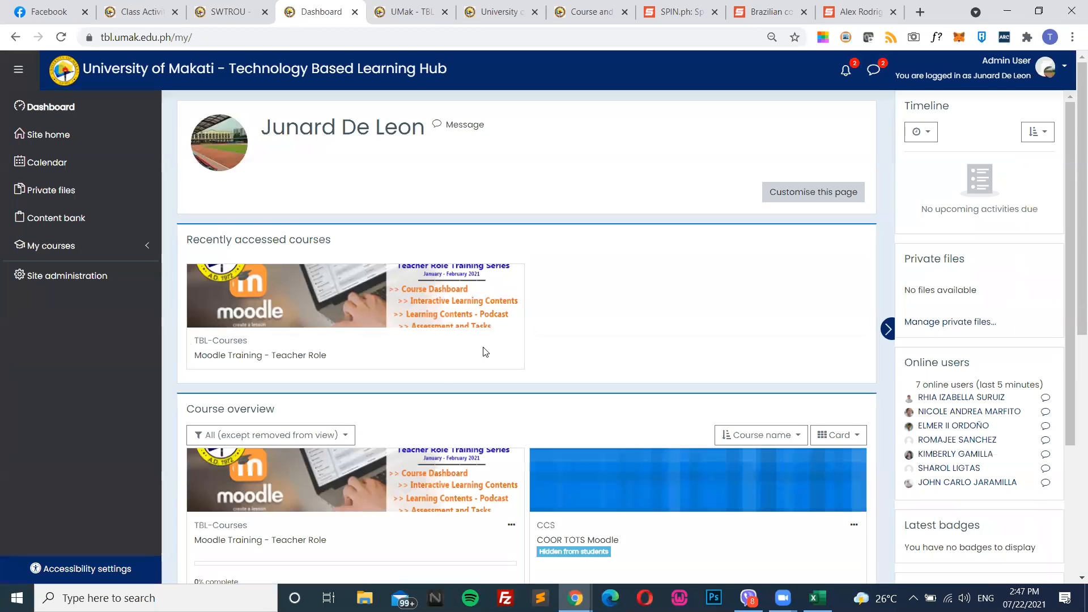
Look over the recently accessed courses and course overview on the user's dashboard, and open the Moodle Training - Teacher Role course
scroll(488, 351, down, 4)
scroll(551, 356, up, 4)
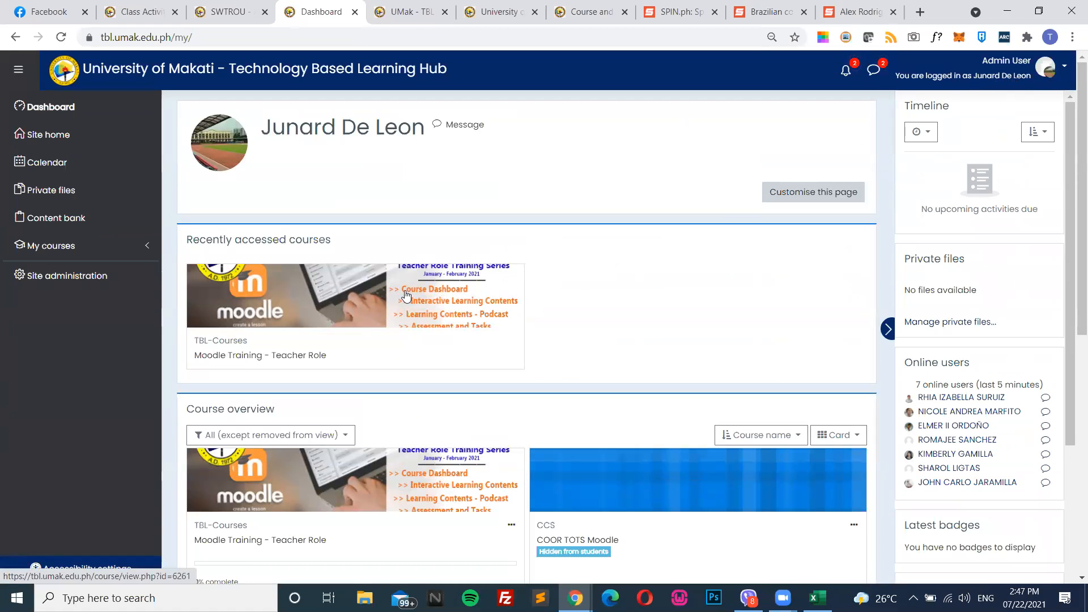
scroll(402, 336, down, 5)
scroll(402, 336, up, 4)
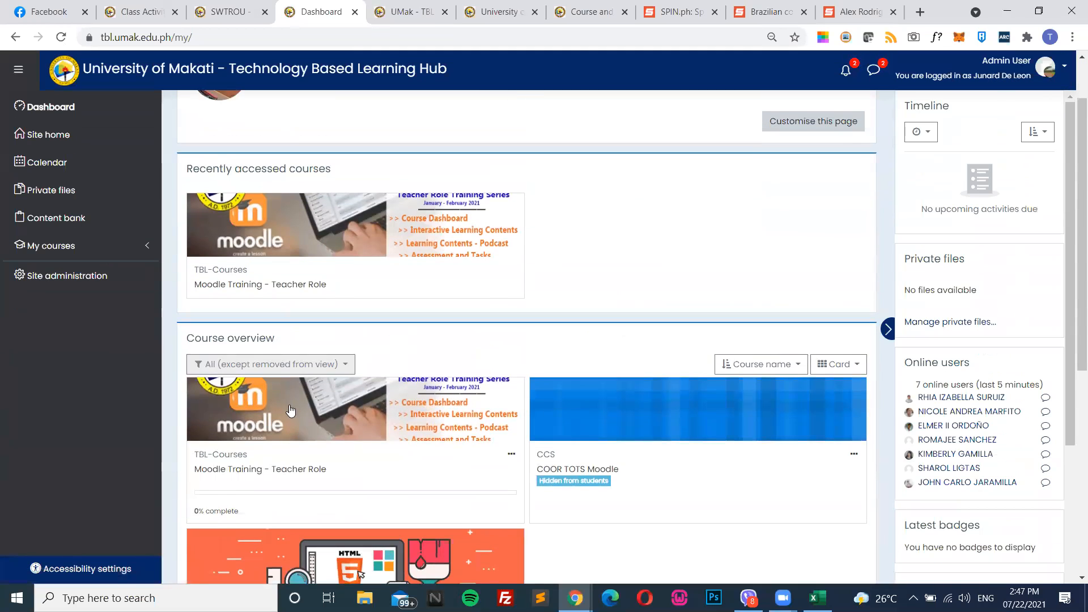
click(338, 442)
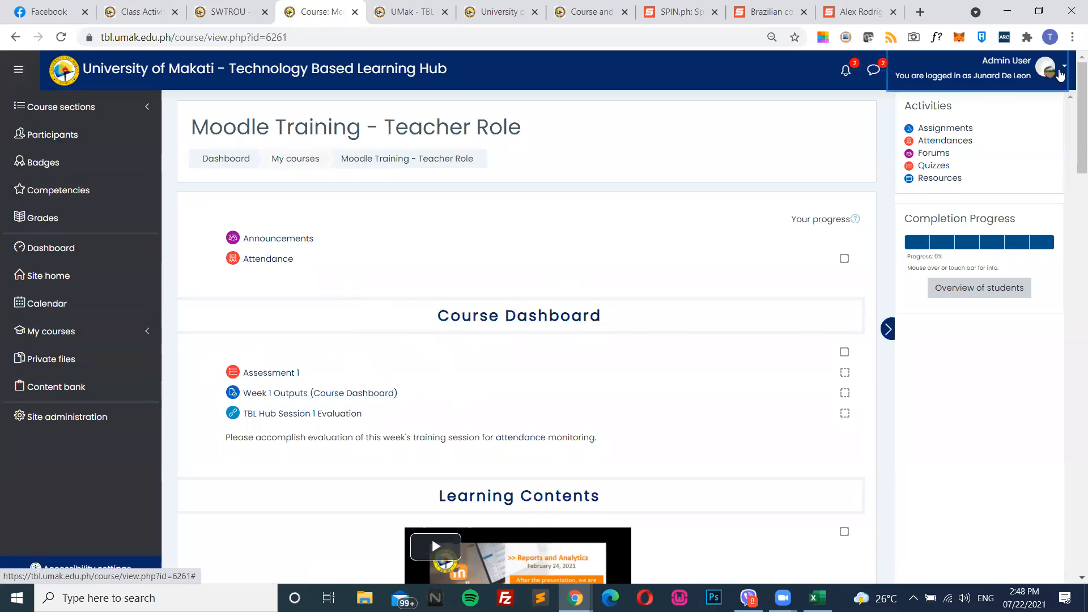
End the session as the other user to return to the admin account, and open the Users section of site administration
click(1065, 66)
click(983, 241)
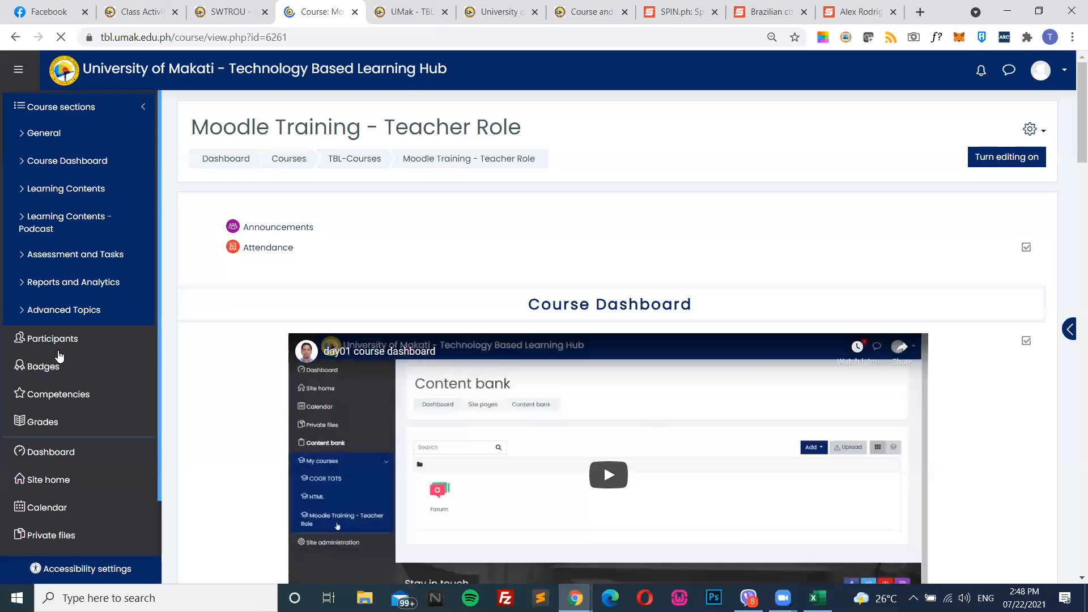
click(67, 390)
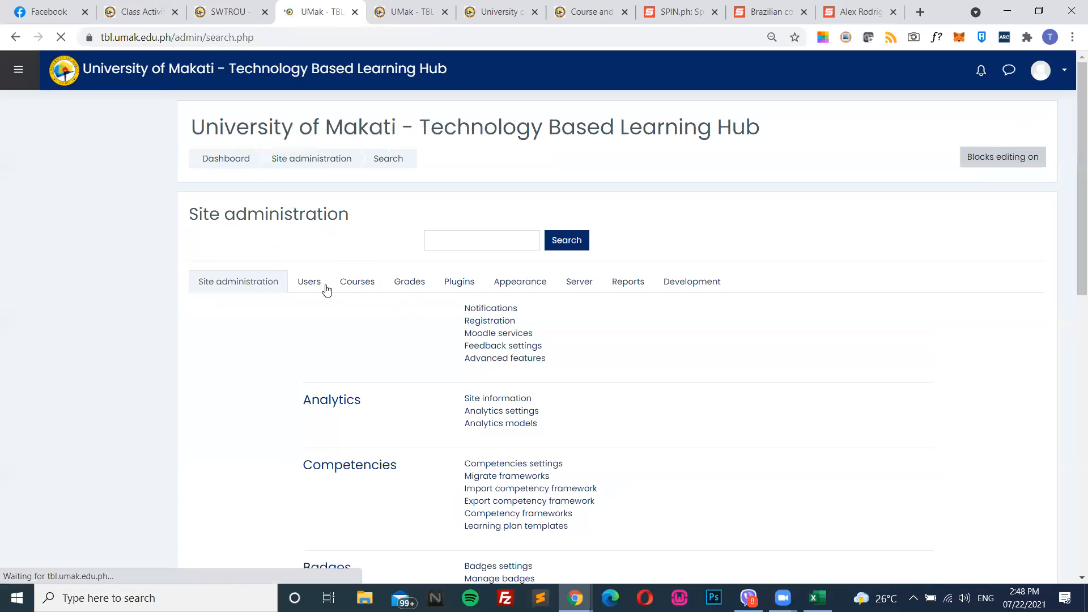
click(311, 285)
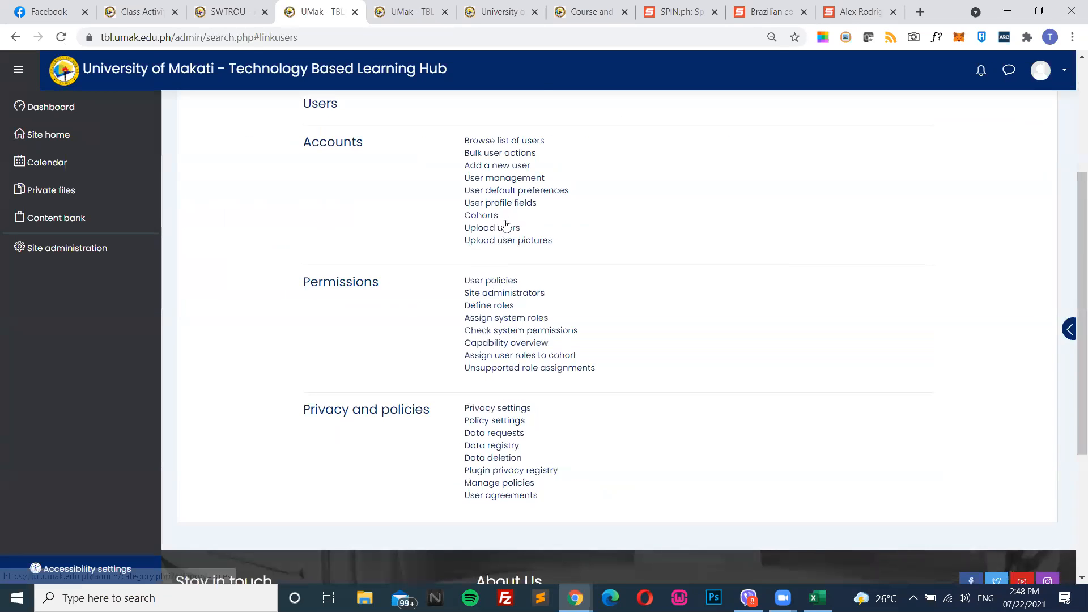
Open the bulk user actions page from the Accounts section and expand the new filter form to show all criteria
scroll(506, 226, up, 1)
click(502, 224)
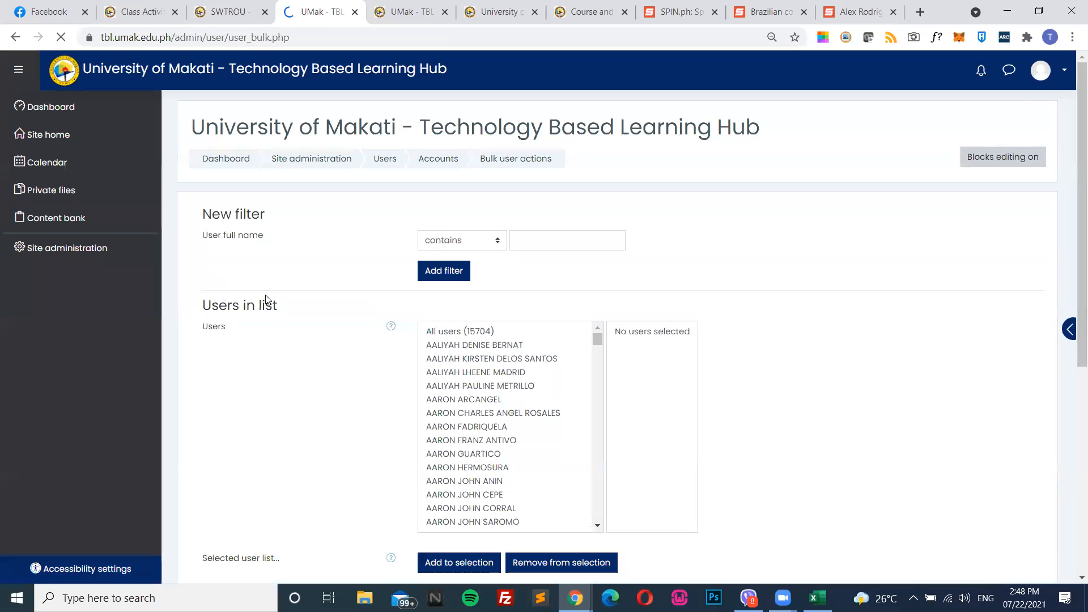
click(232, 296)
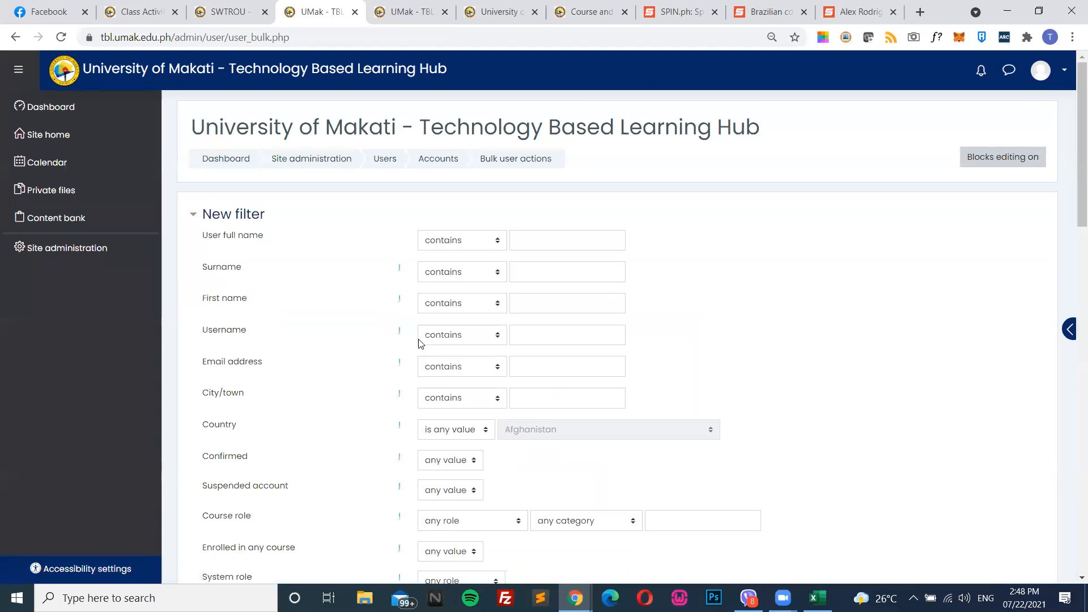
Examine the available user filter criteria, including names, roles, access dates, authentication and institution
scroll(420, 343, down, 4)
scroll(506, 359, down, 12)
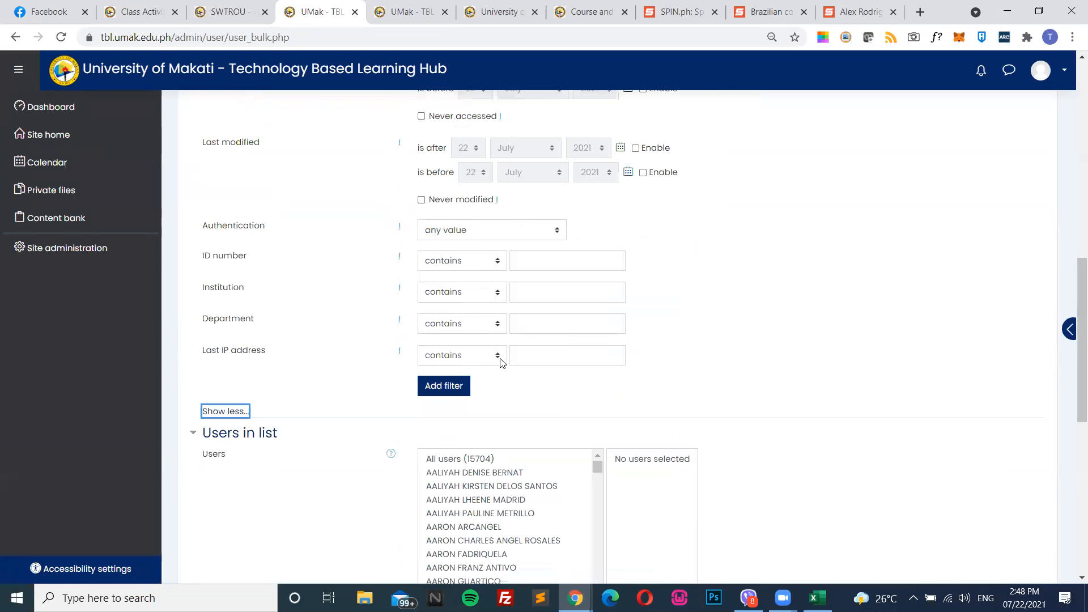
scroll(498, 355, up, 1)
scroll(496, 343, up, 8)
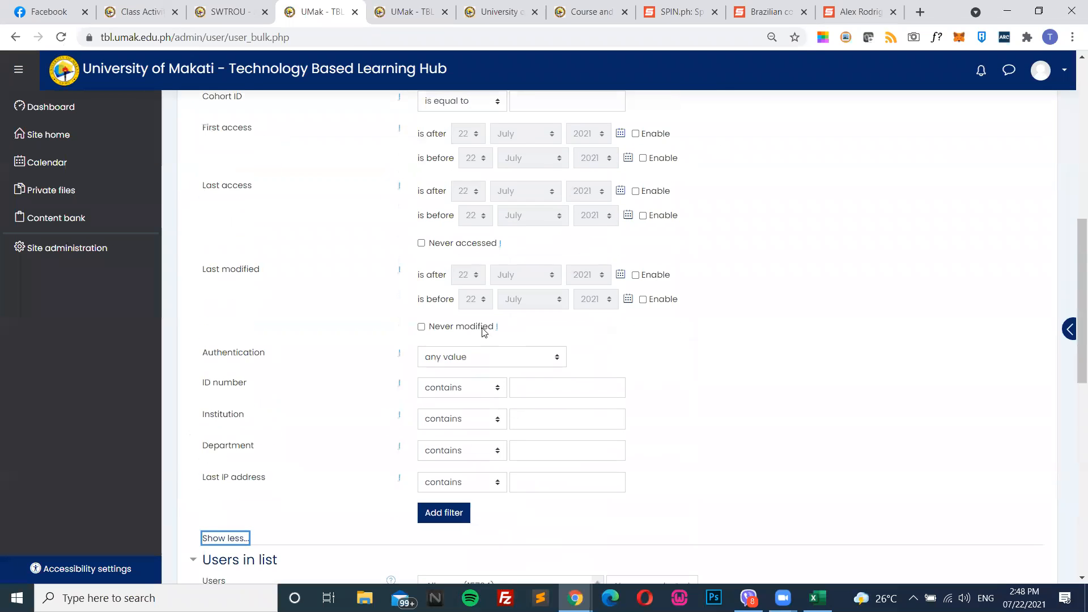
scroll(485, 326, up, 5)
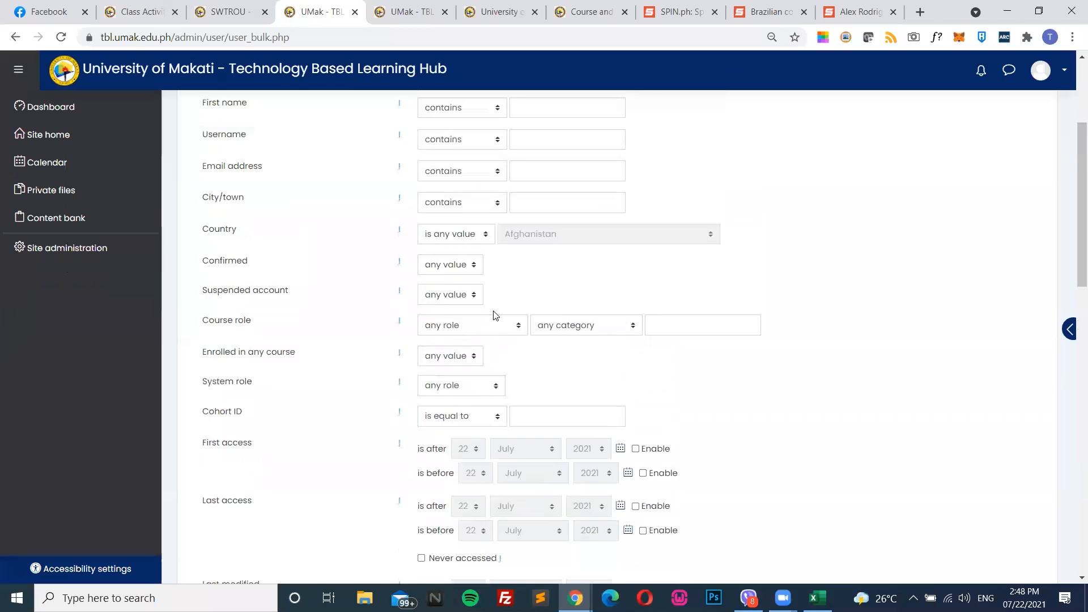
scroll(497, 314, down, 2)
scroll(493, 318, up, 4)
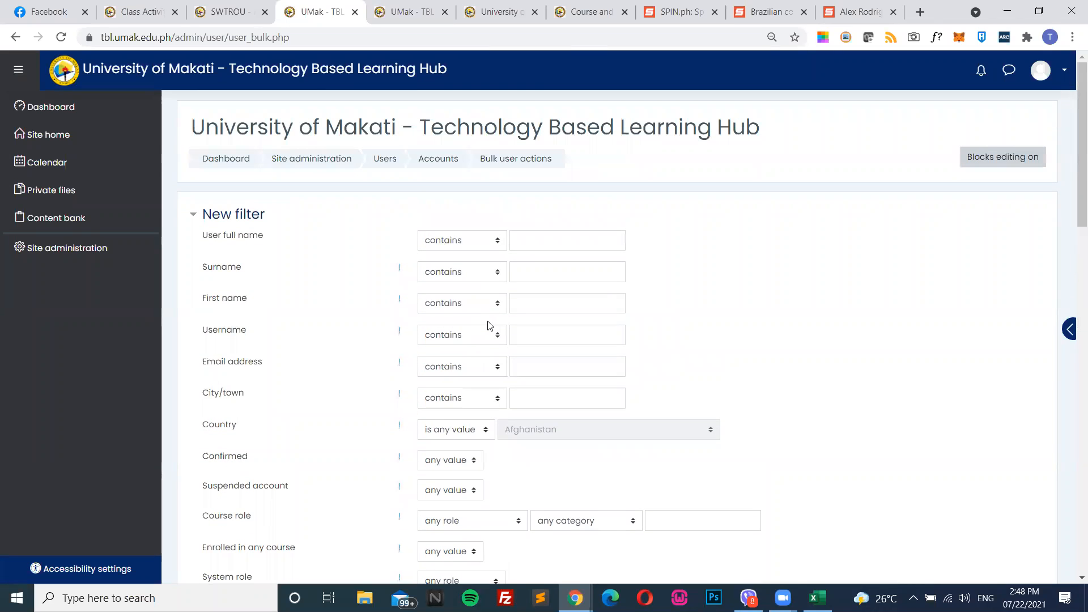
scroll(487, 326, down, 6)
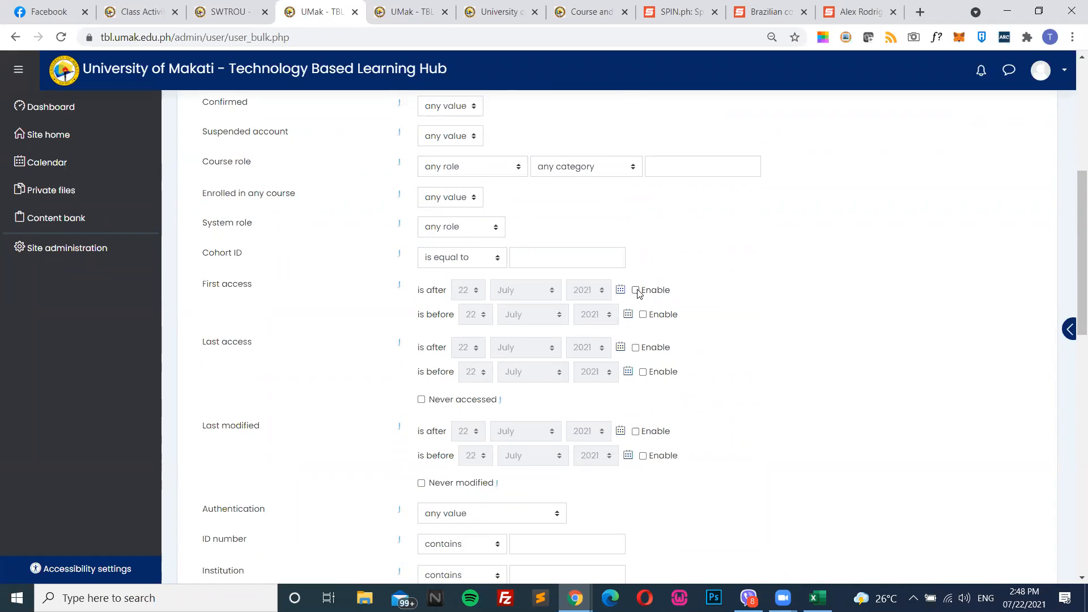
click(635, 347)
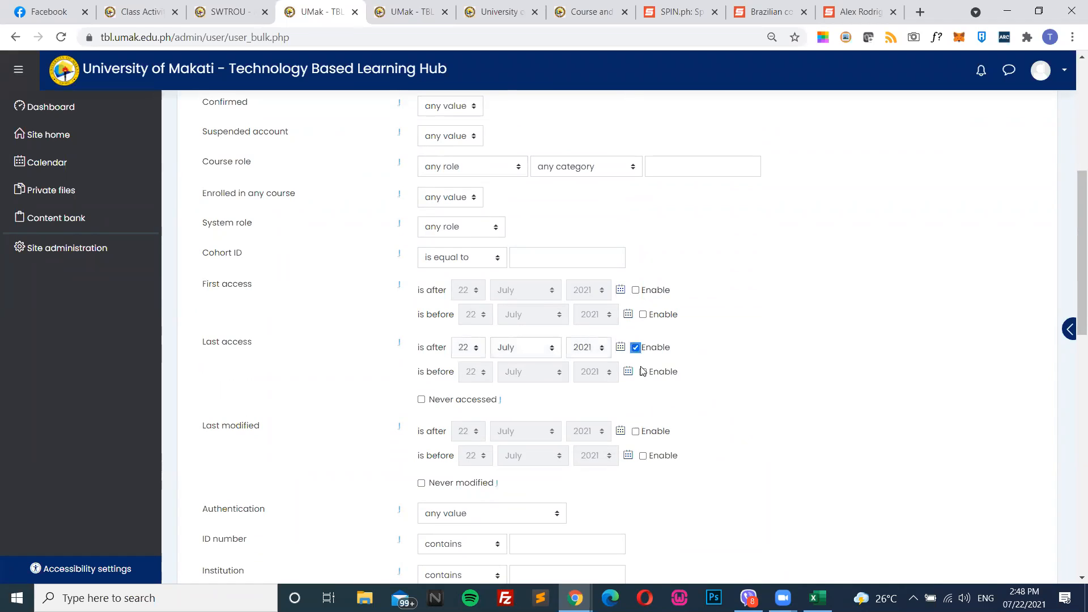
click(643, 372)
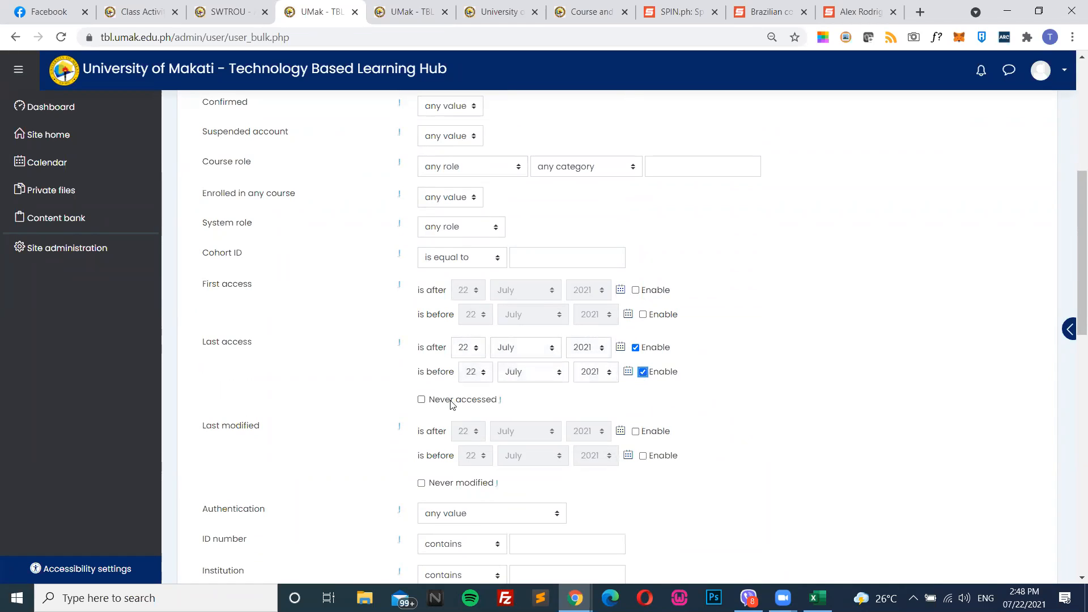
click(636, 347)
click(643, 372)
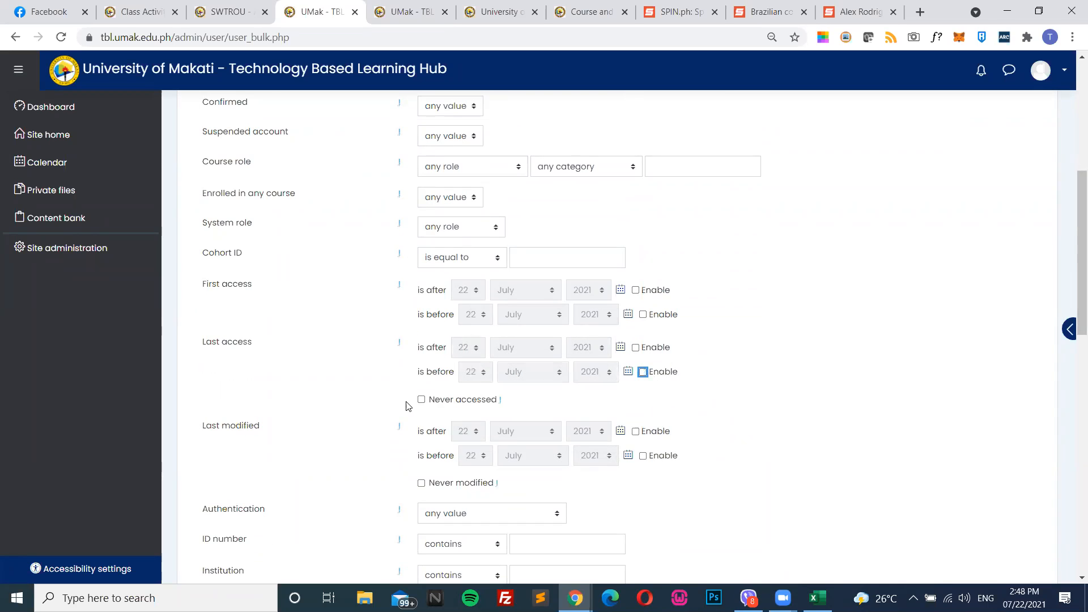
Filter the user list to accounts that have never accessed the site
click(422, 401)
scroll(449, 350, down, 8)
scroll(445, 346, up, 3)
scroll(453, 340, down, 3)
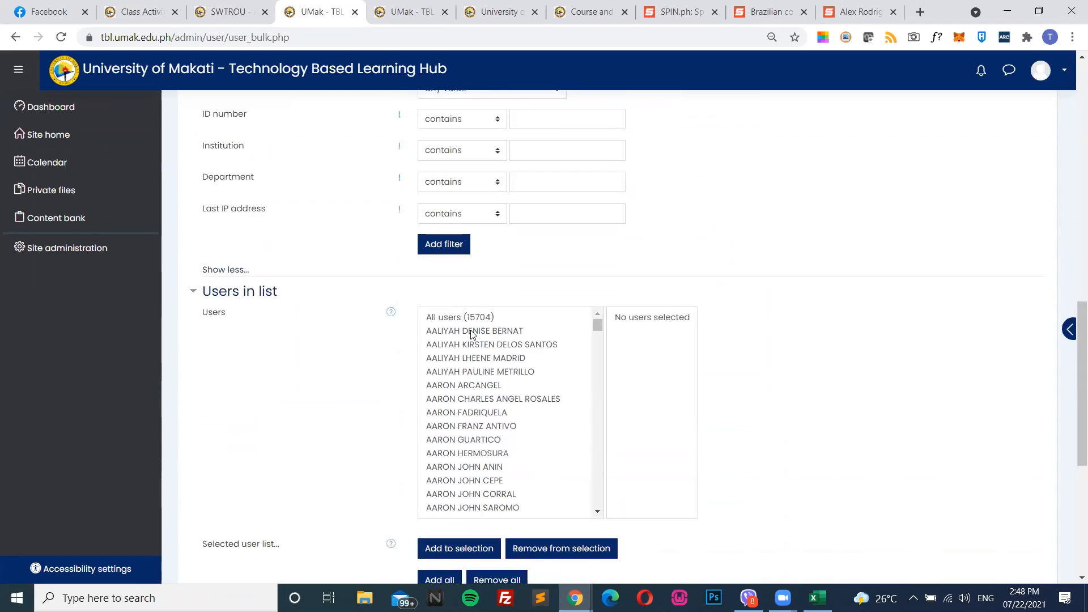
click(448, 245)
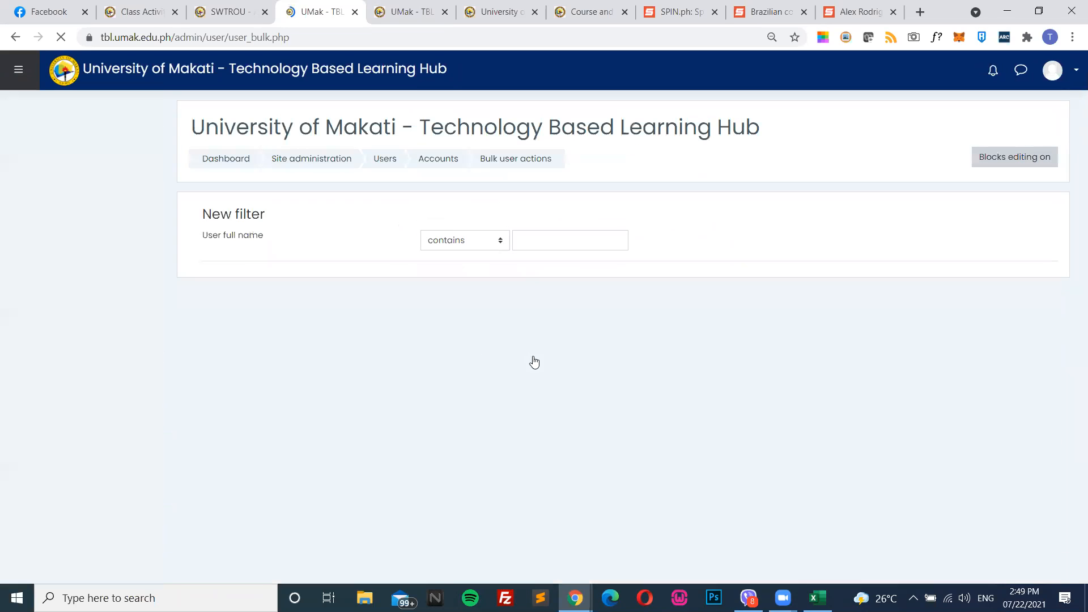
Select all filtered users in the user list and add them to the selected users
scroll(408, 354, down, 3)
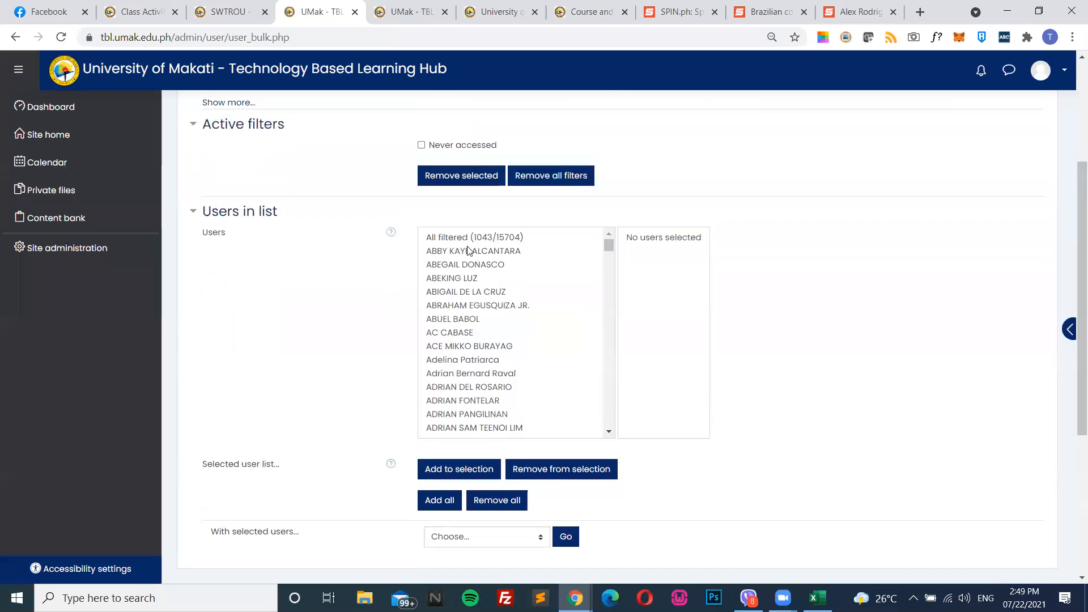
drag(610, 244, 485, 239)
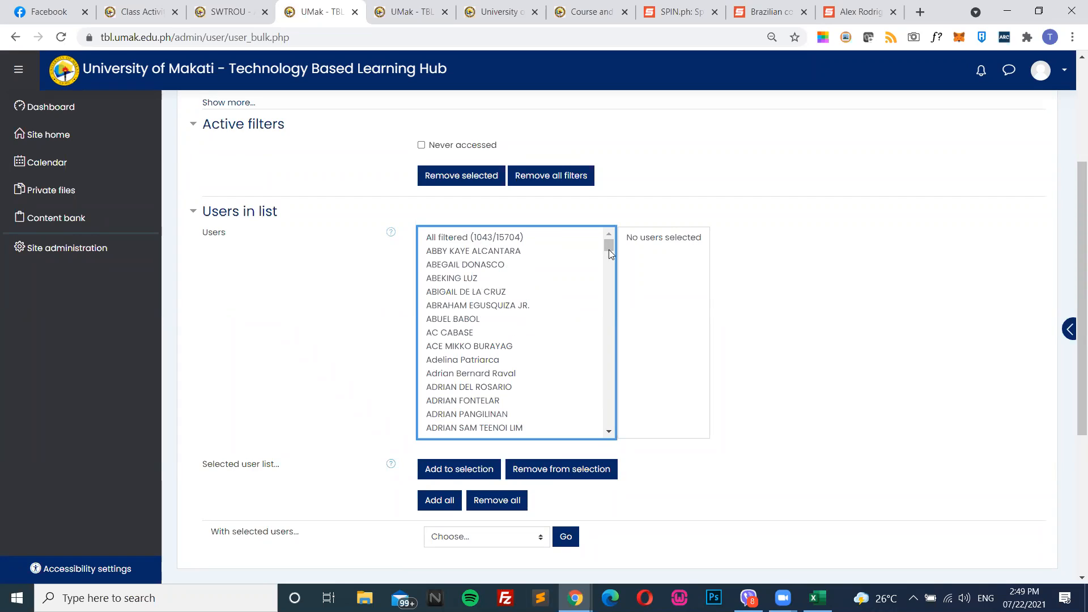
click(494, 238)
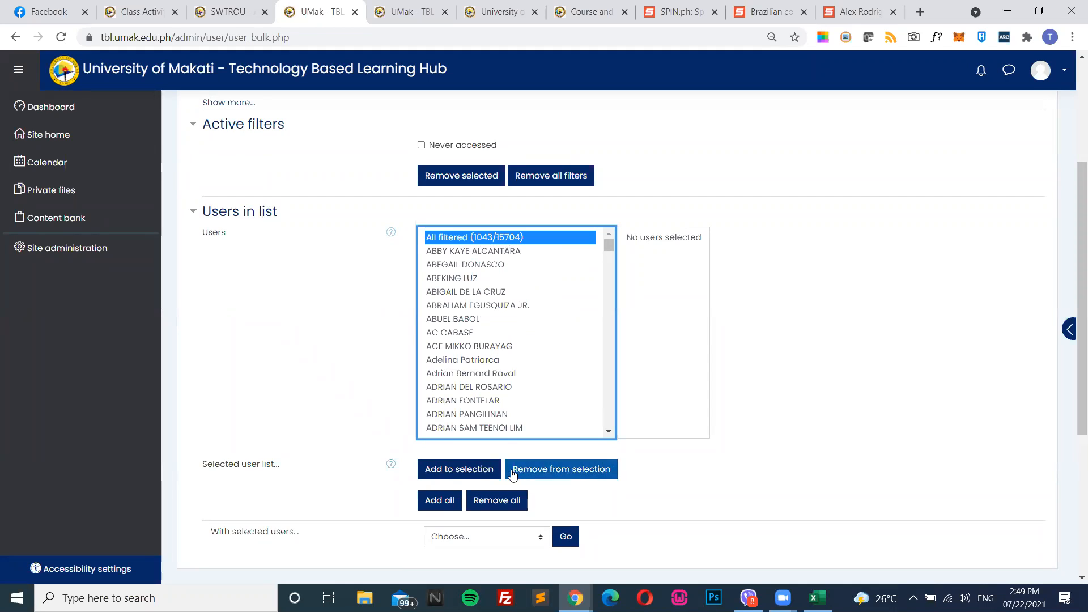
click(470, 470)
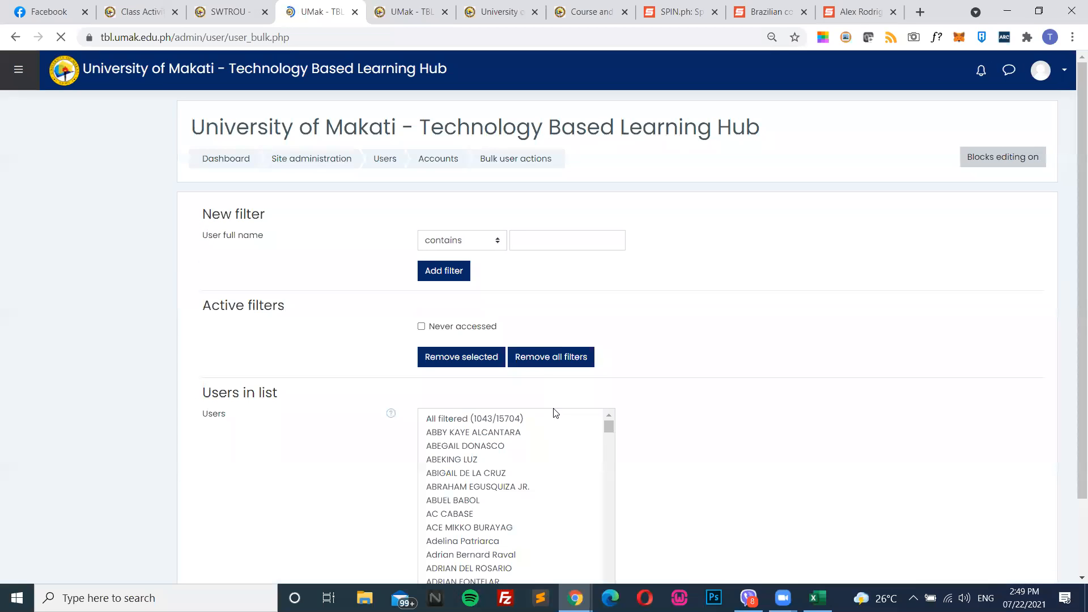
Run the Display on page action for the selected users
scroll(364, 432, down, 5)
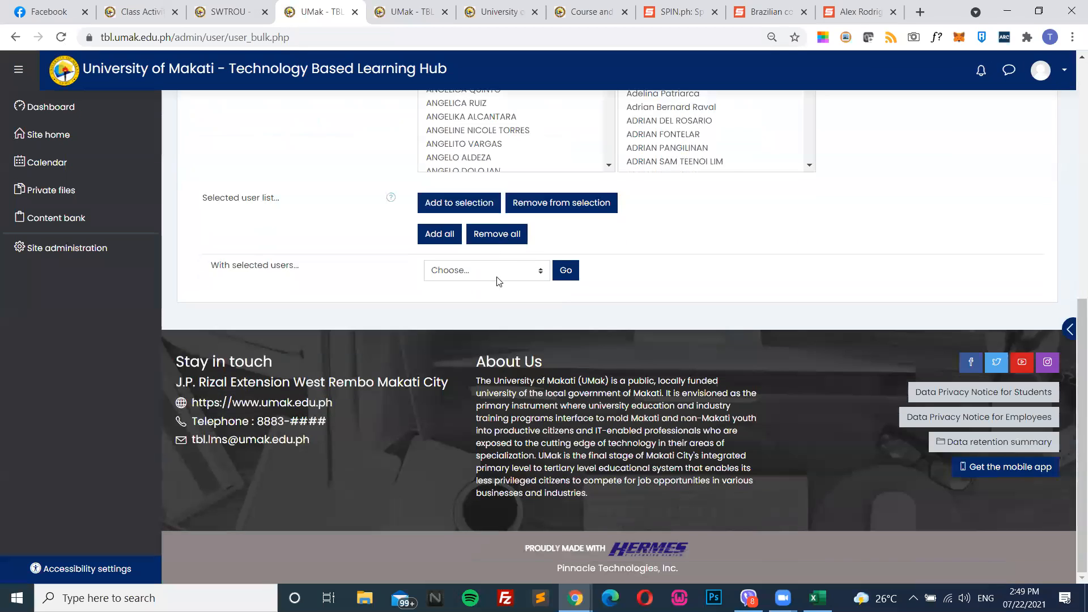
click(497, 271)
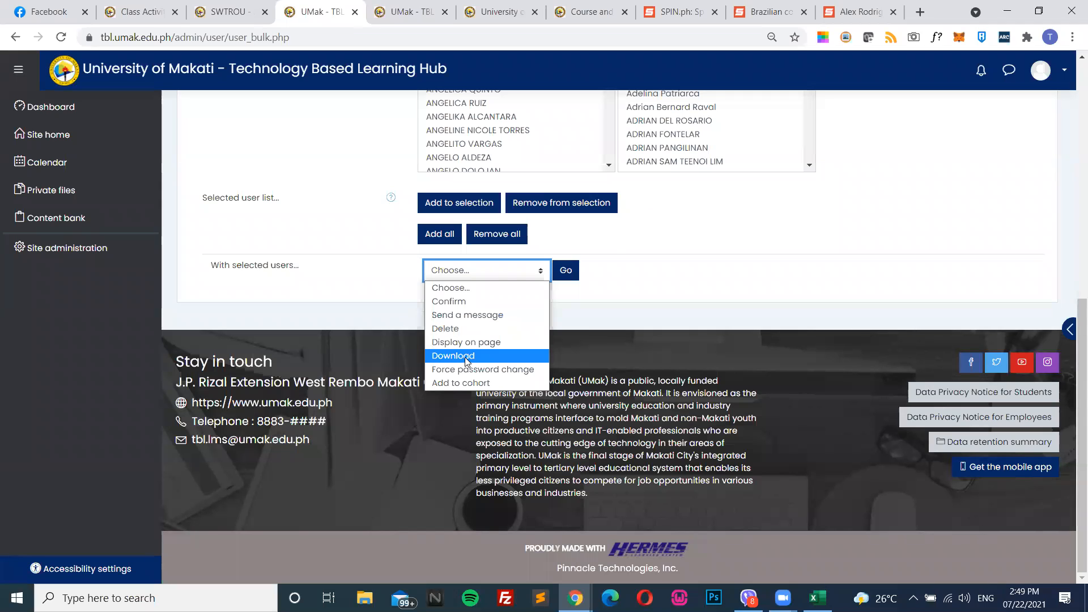
click(498, 343)
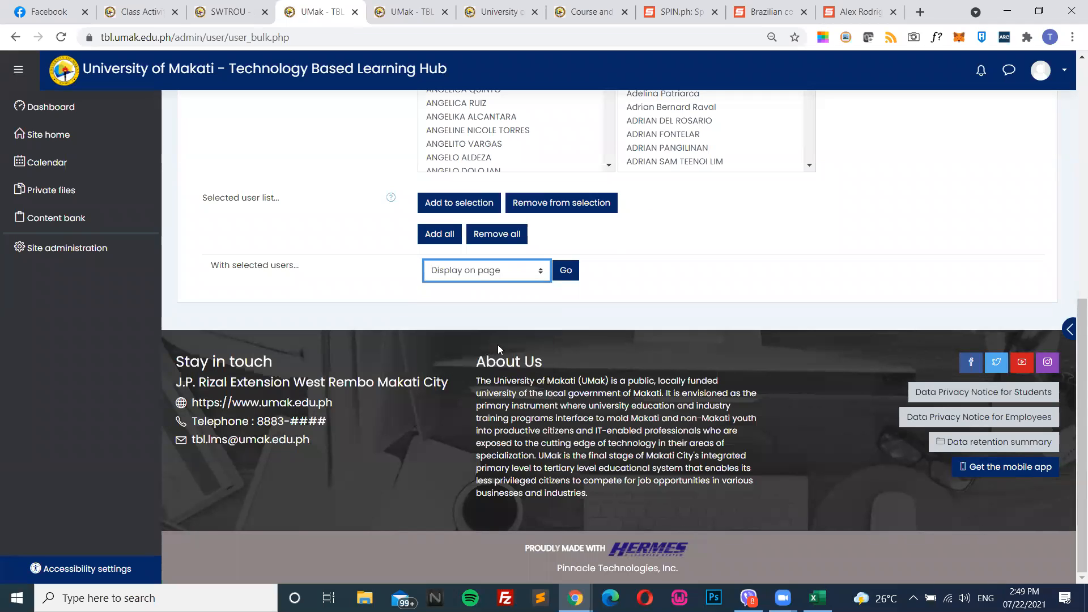
click(515, 278)
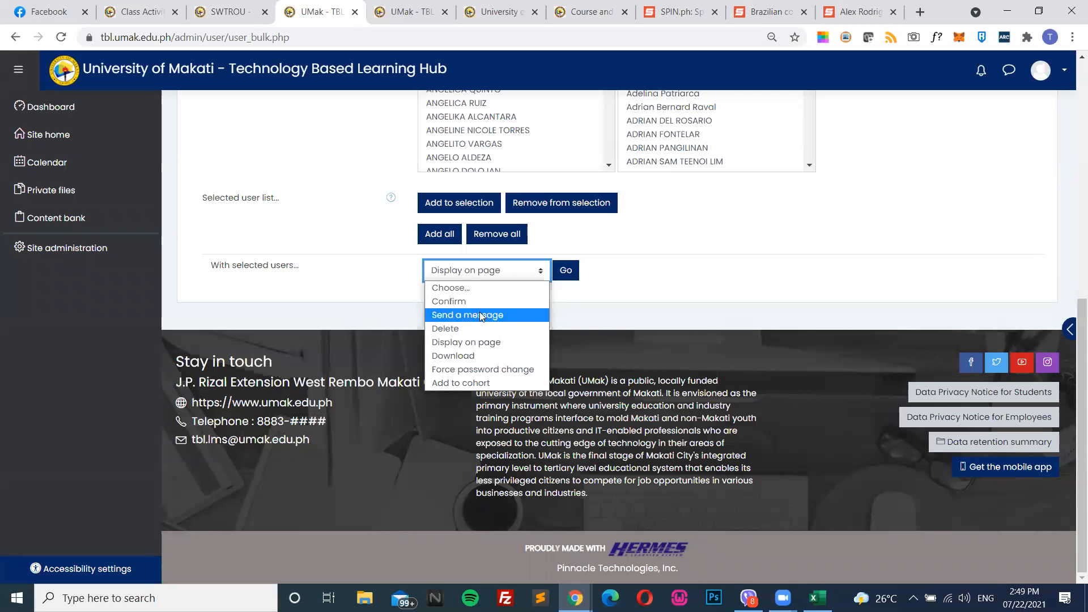
click(627, 312)
scroll(498, 373, up, 10)
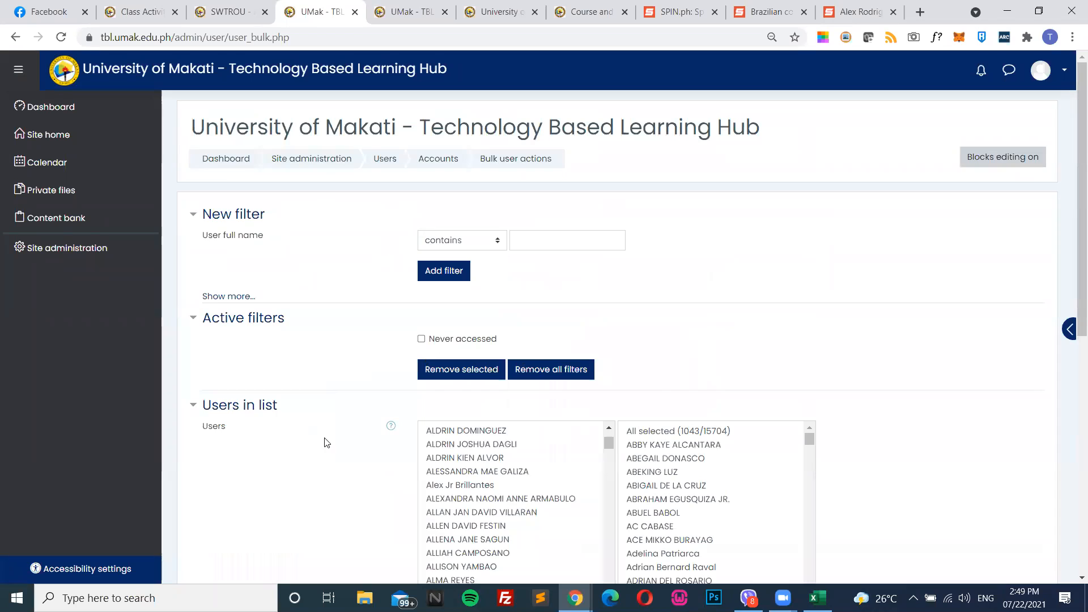
scroll(324, 437, down, 6)
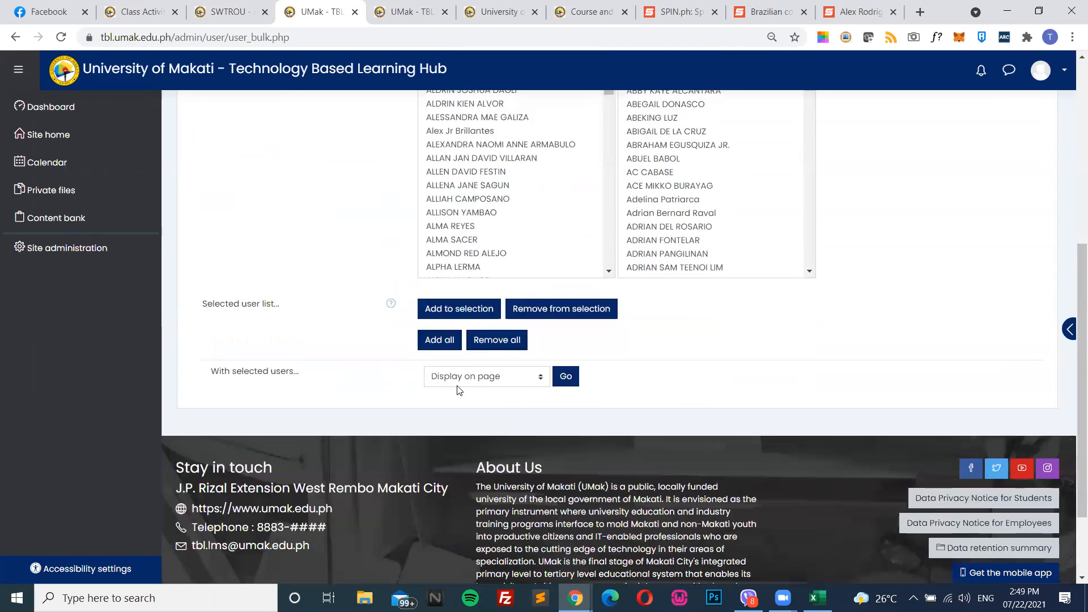
click(497, 385)
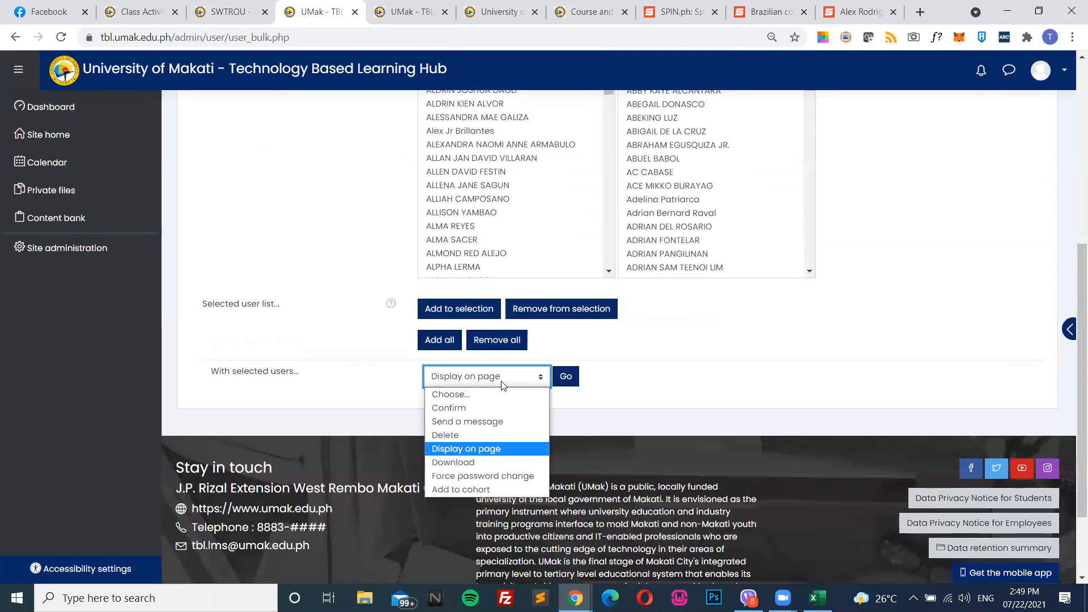
click(466, 448)
click(566, 376)
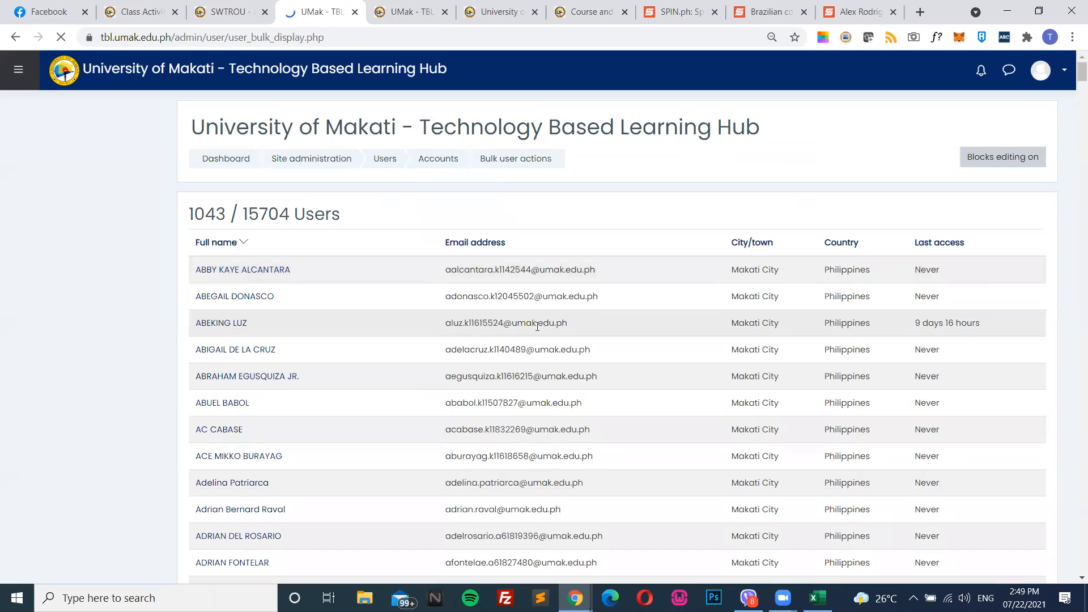
Look through the displayed users' names, email addresses, locations and last access times
scroll(527, 334, down, 10)
scroll(526, 340, down, 13)
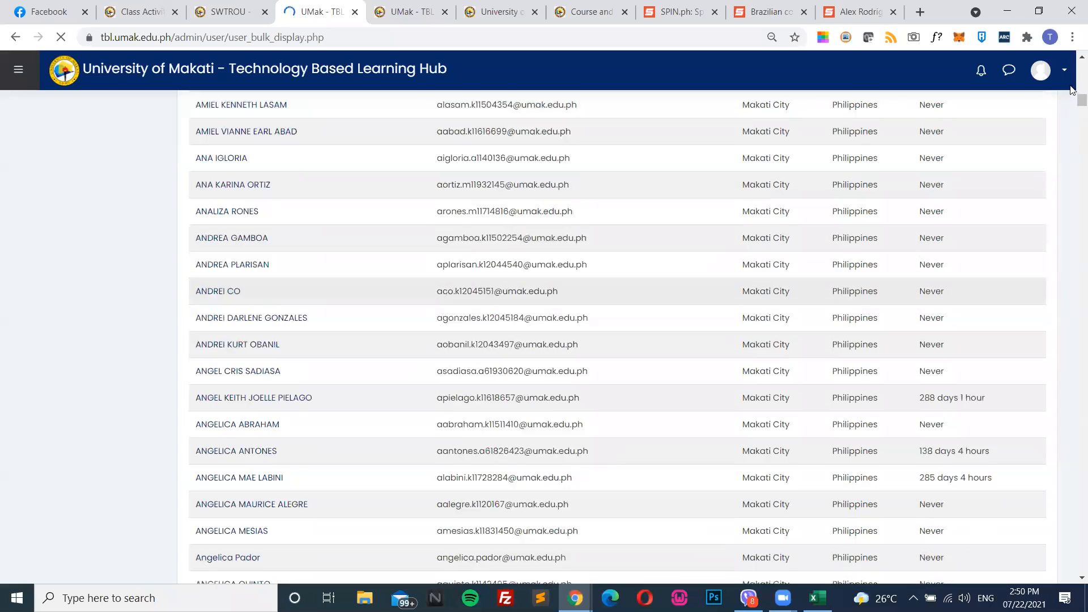
drag(1078, 97, 1072, 32)
scroll(685, 183, up, 20)
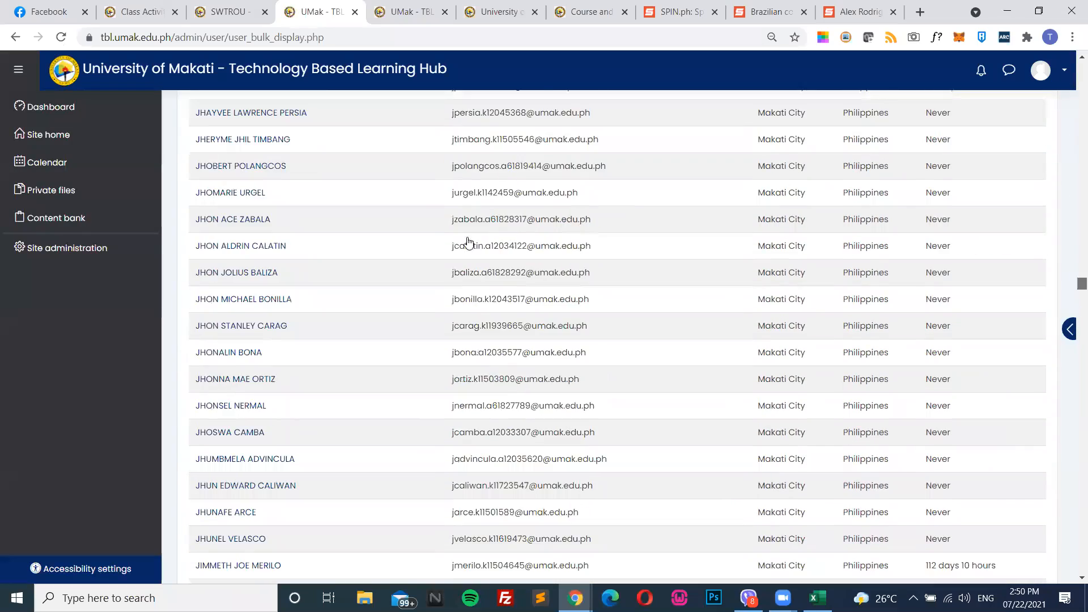
scroll(342, 313, up, 20)
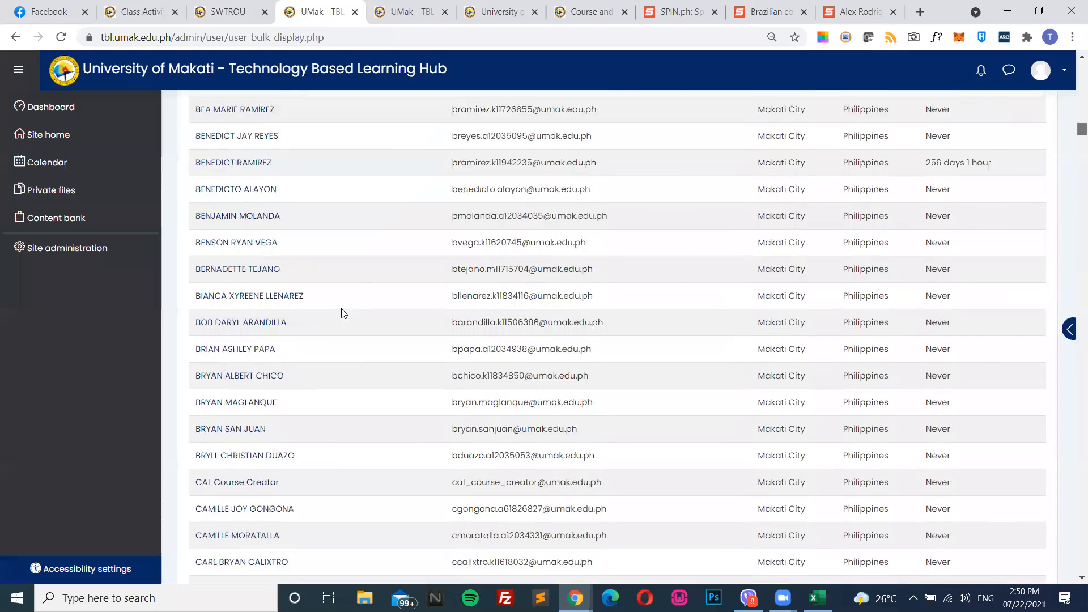
scroll(344, 275, up, 6)
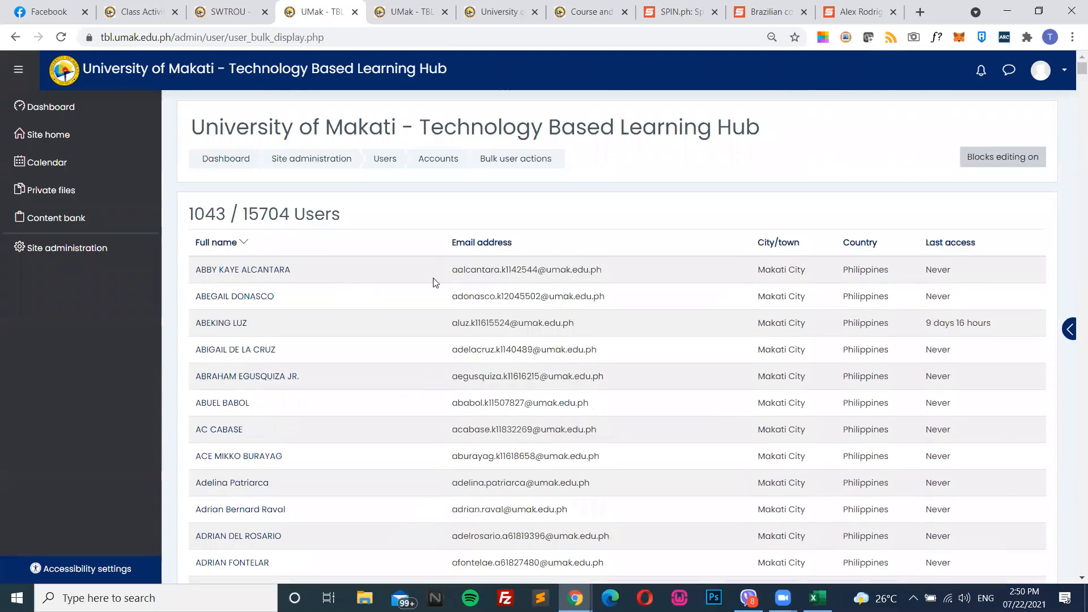
Return to bulk user actions and expand the new filter form to review all its criteria again
click(512, 162)
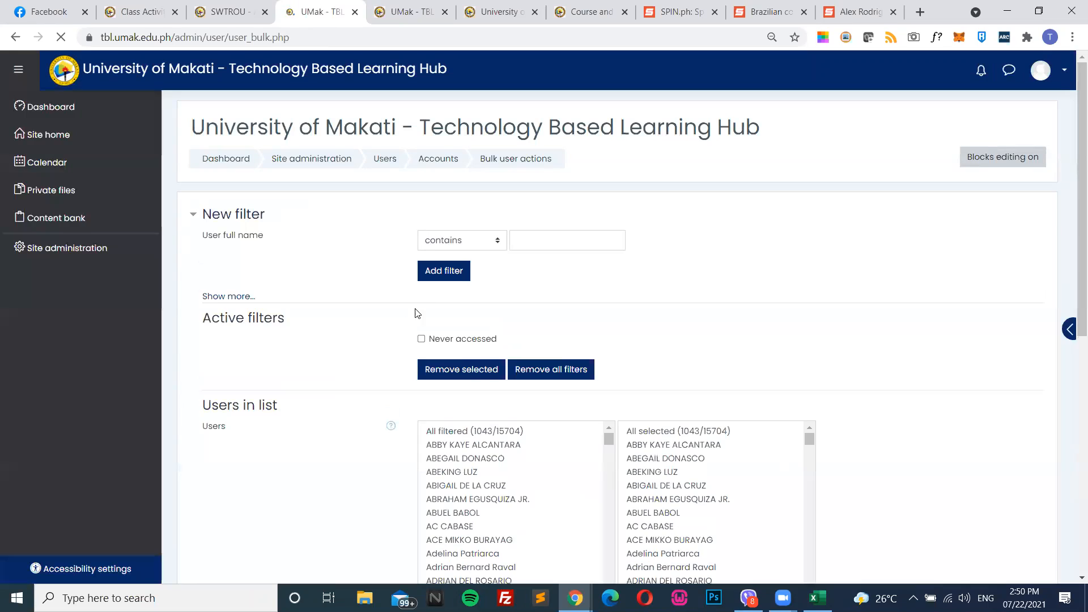
click(240, 300)
scroll(559, 352, down, 5)
scroll(556, 362, up, 5)
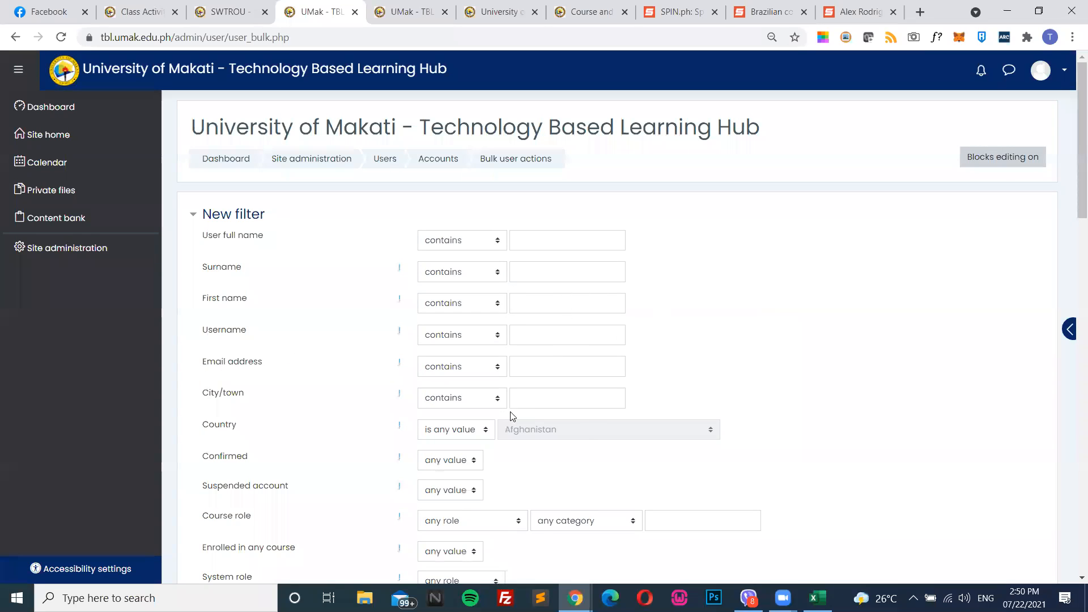
scroll(341, 404, down, 3)
scroll(331, 396, up, 3)
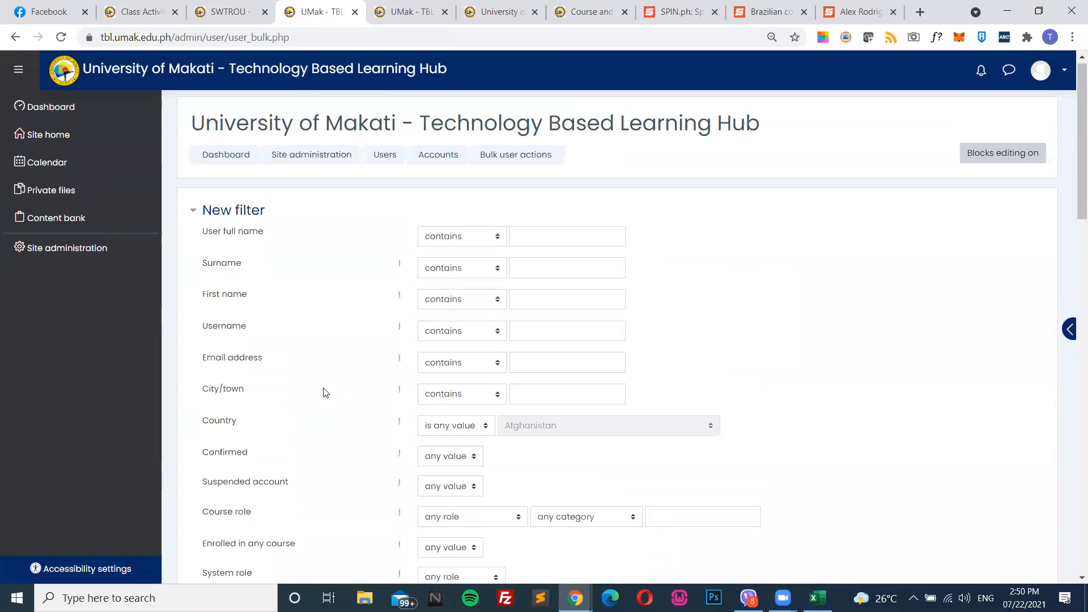
Open Manage courses and categories from the Courses section of site administration and browse the course categories
click(78, 254)
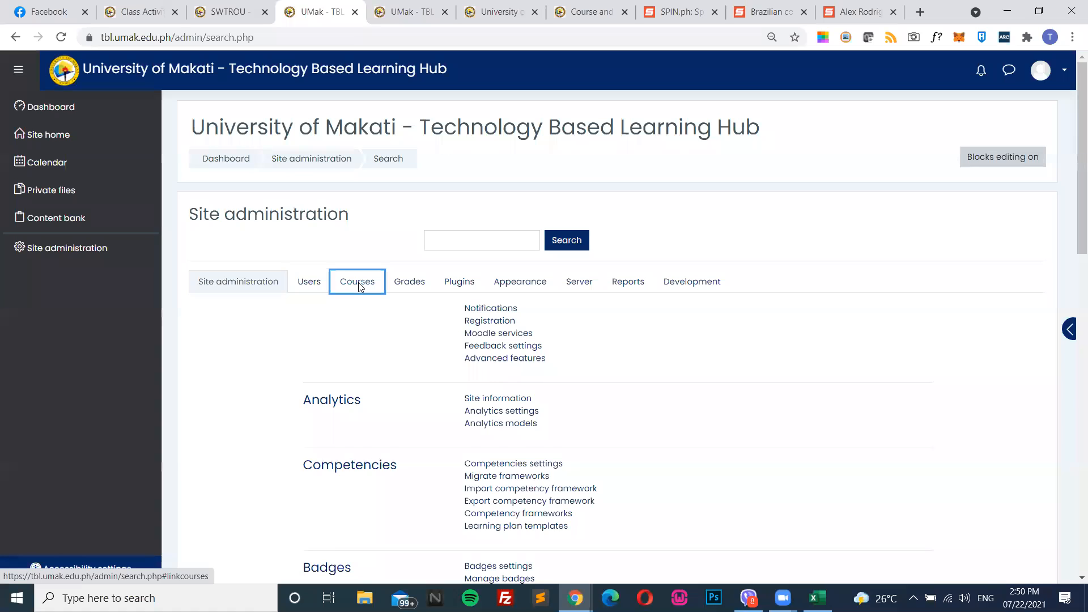
click(358, 283)
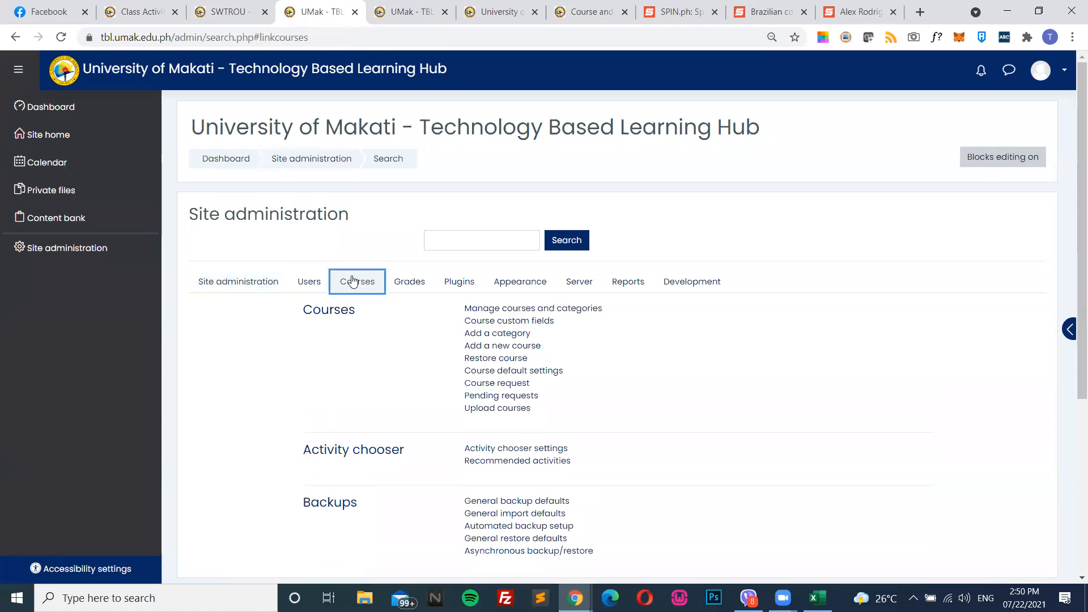
click(514, 311)
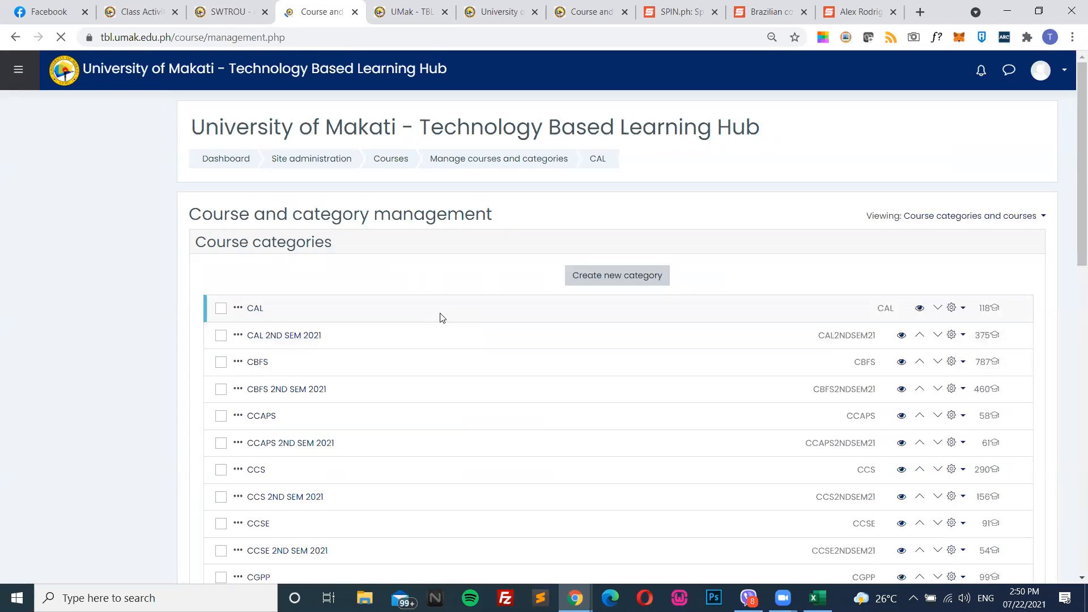
scroll(442, 323, down, 2)
scroll(439, 318, down, 2)
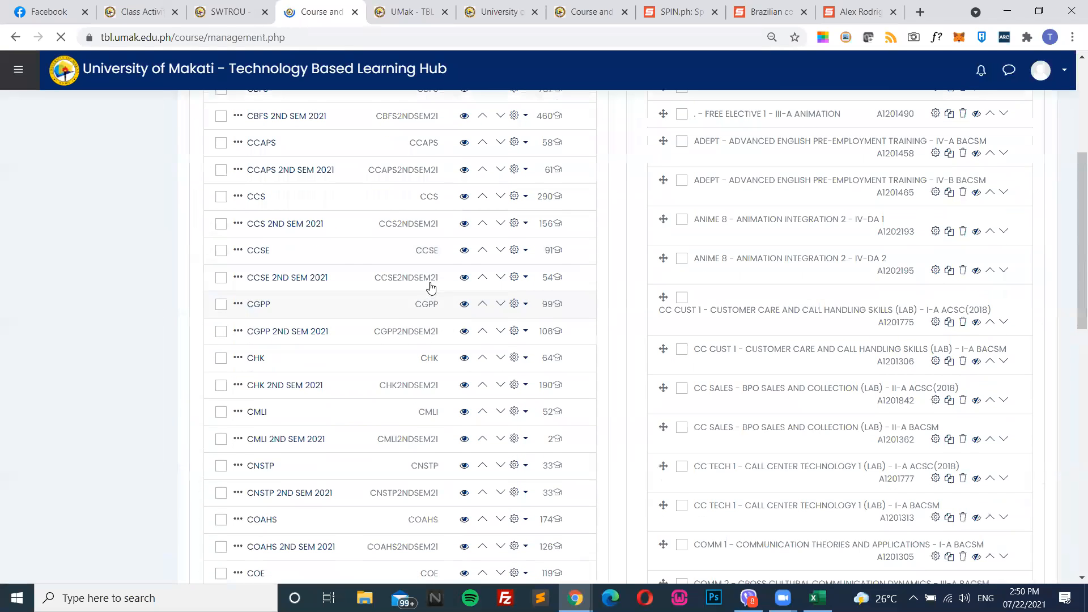
Look through the complete list of course categories, down to the summer categories at its end
scroll(414, 289, up, 5)
click(406, 284)
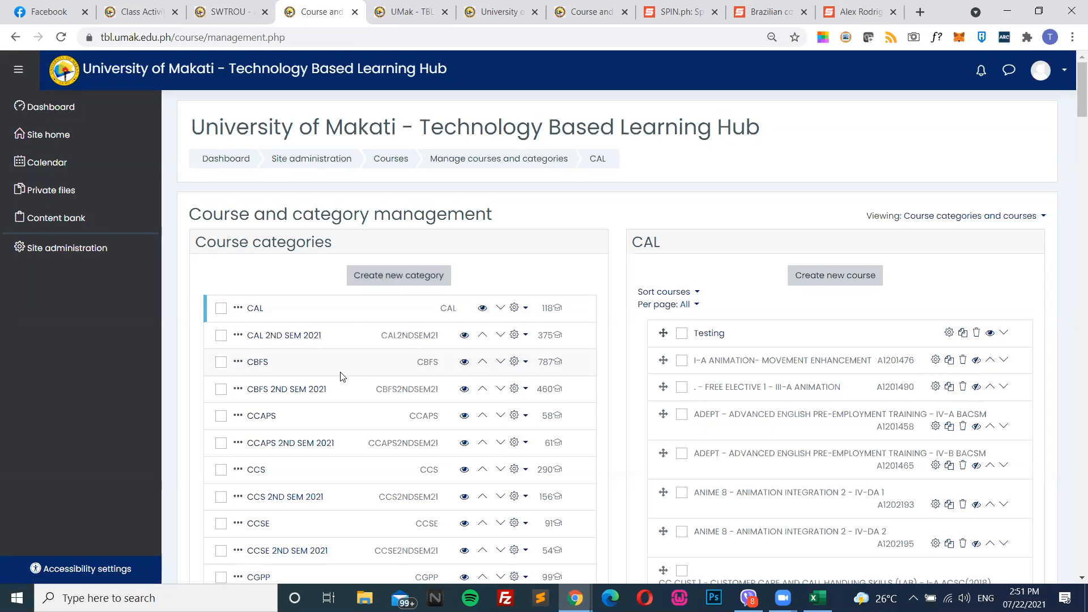
scroll(345, 379, down, 15)
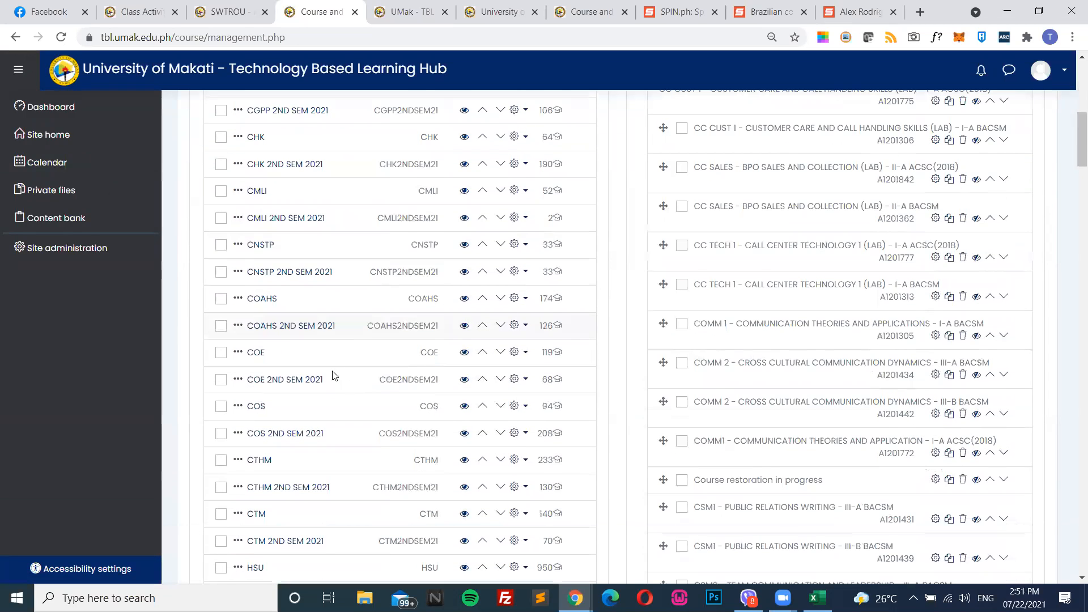
scroll(293, 361, down, 5)
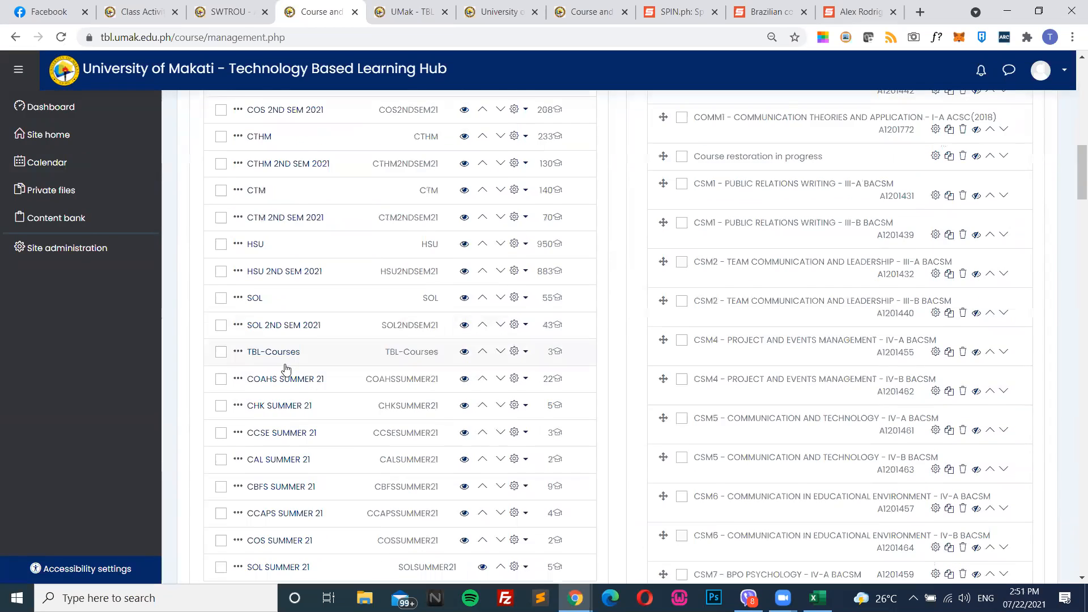
scroll(286, 369, down, 3)
scroll(285, 368, up, 4)
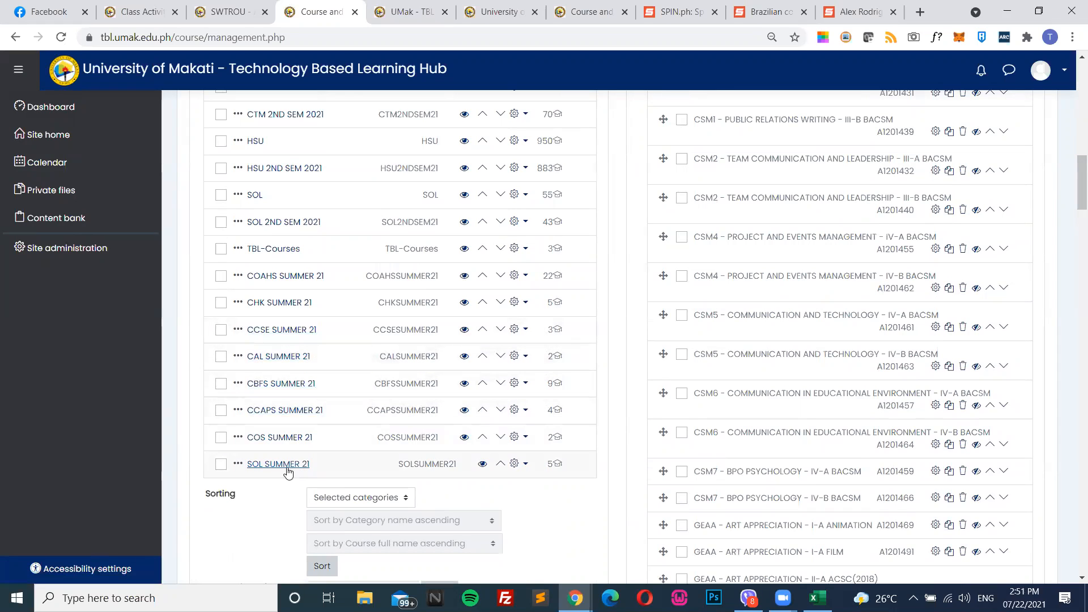
Open the COAHS SUMMER 21 category and look through the courses it contains
click(311, 278)
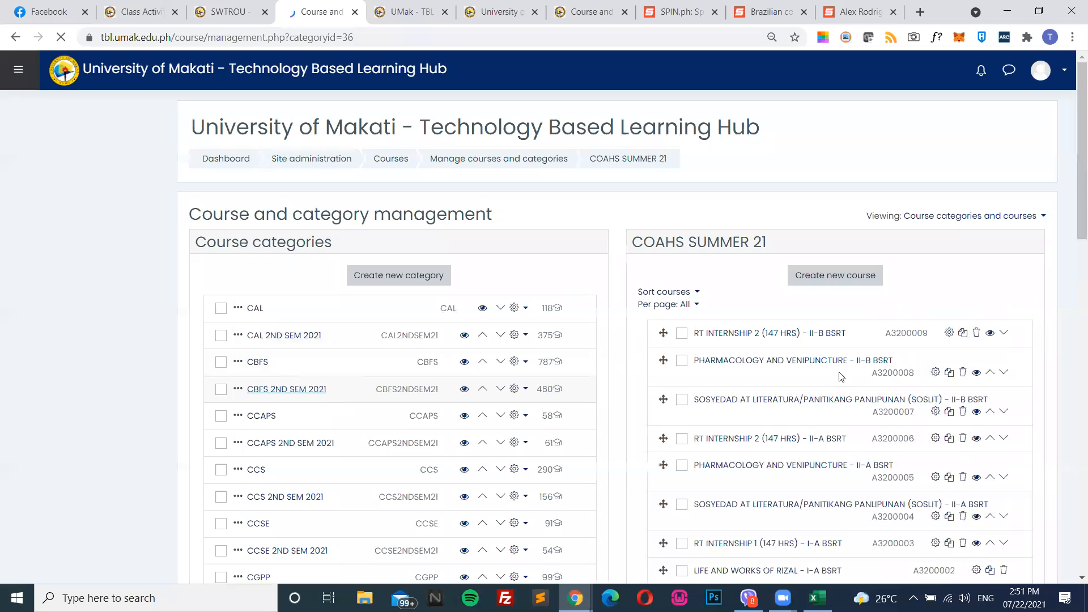
scroll(827, 369, down, 2)
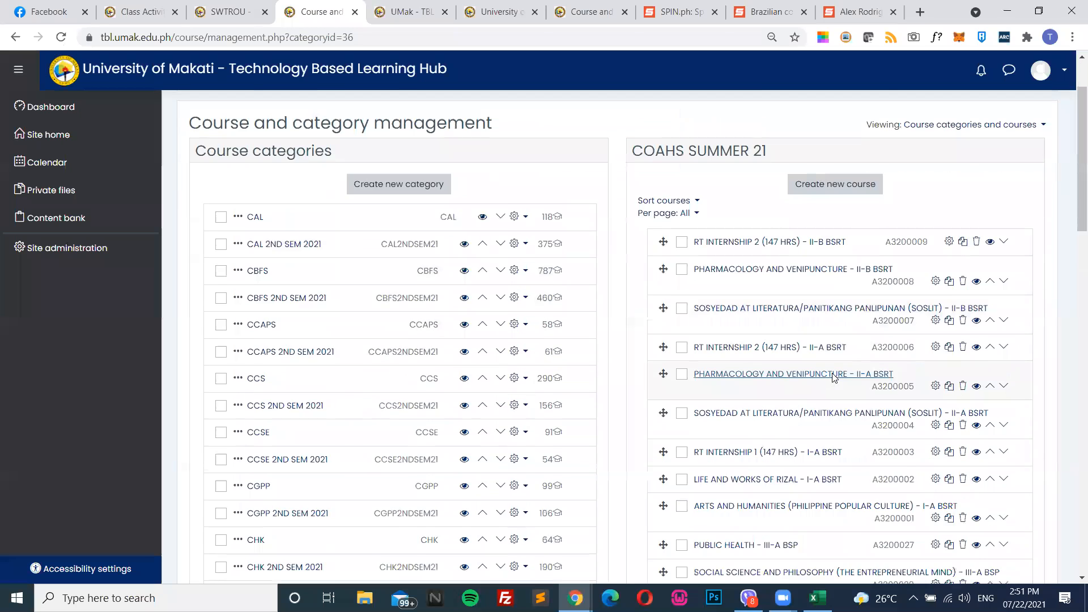
scroll(794, 360, down, 1)
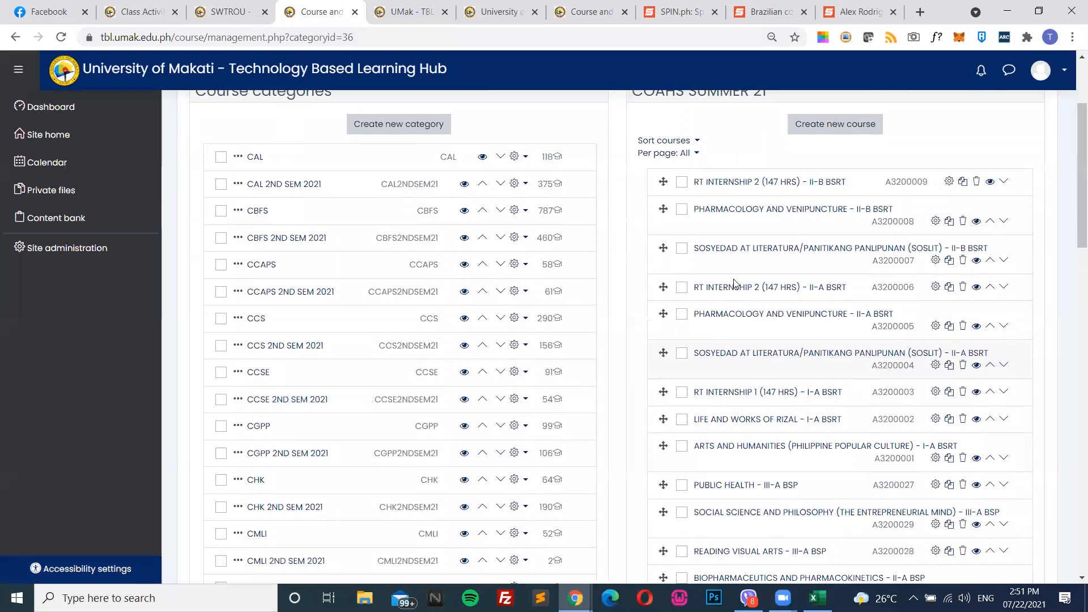
scroll(767, 246, down, 1)
scroll(736, 241, down, 1)
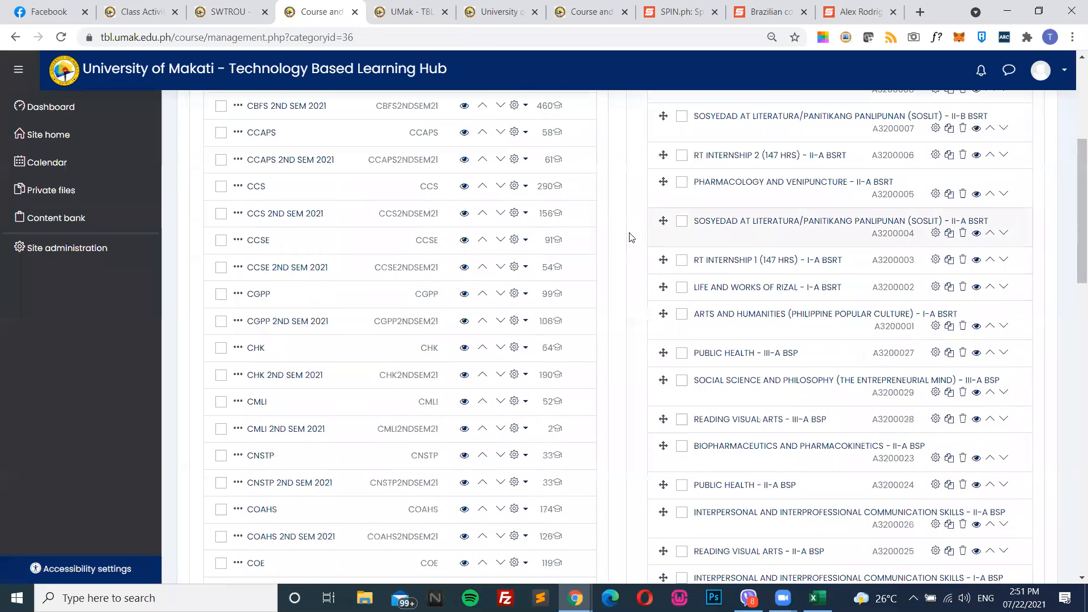
scroll(720, 295, down, 2)
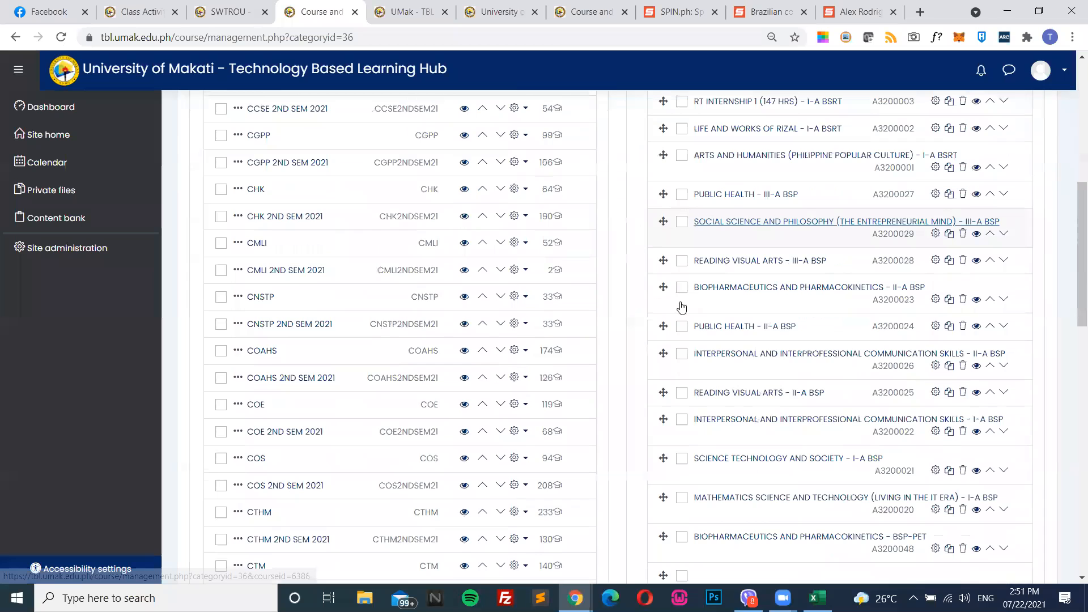
scroll(407, 286, down, 1)
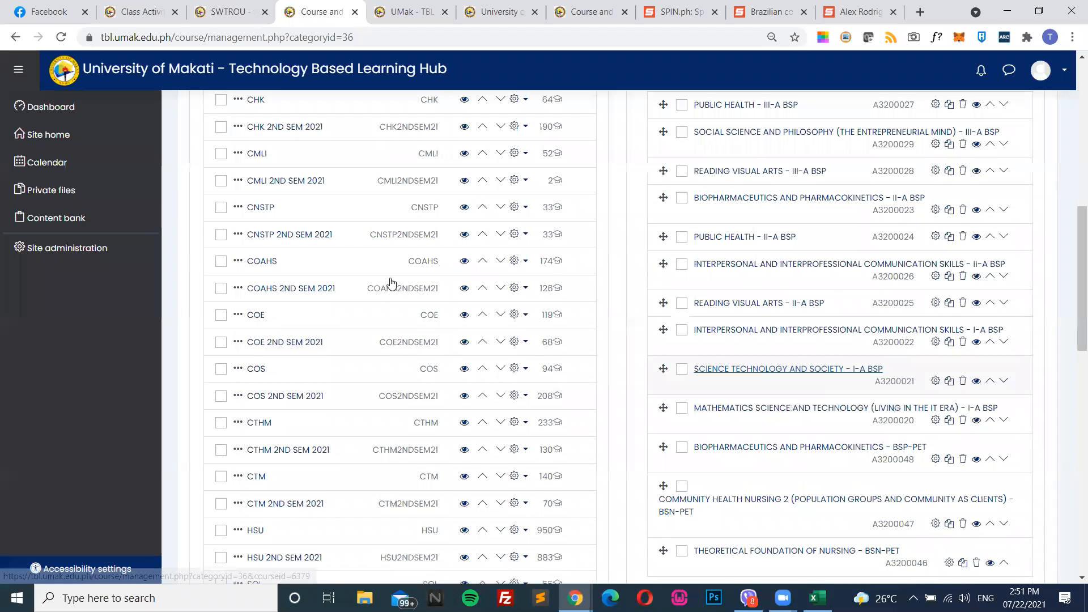
scroll(391, 282, up, 7)
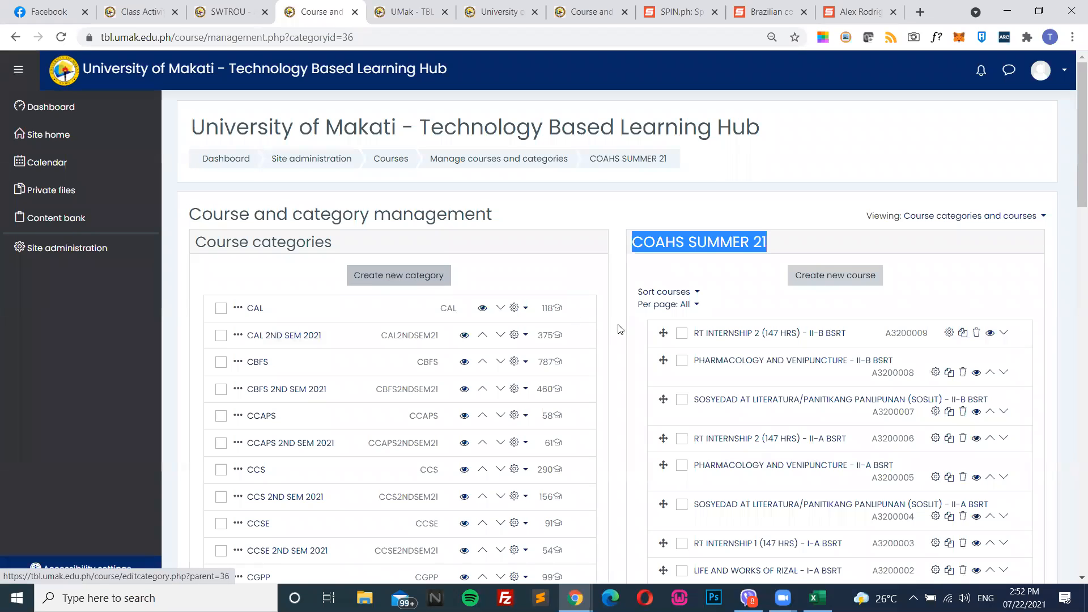
Open the new course form for COAHS SUMMER 21, check its General fields, and return to the category without saving
click(830, 286)
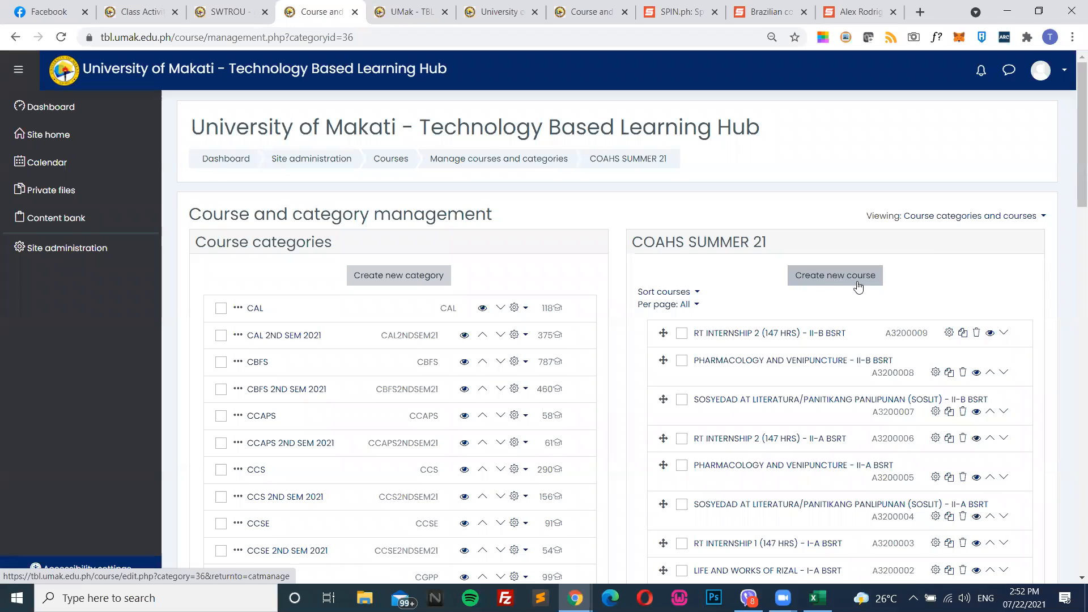
click(840, 276)
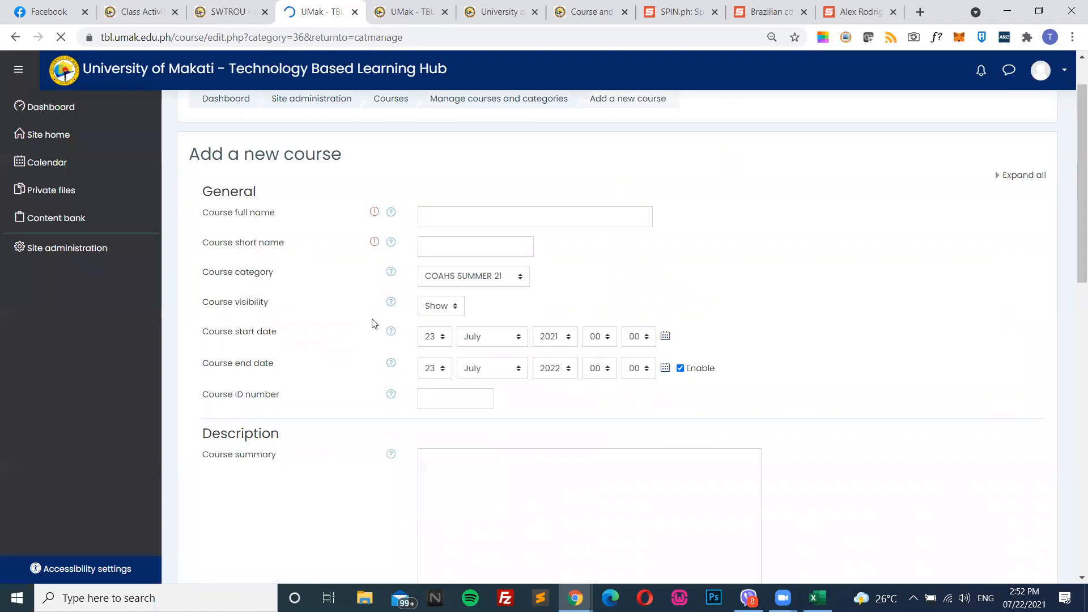
click(454, 281)
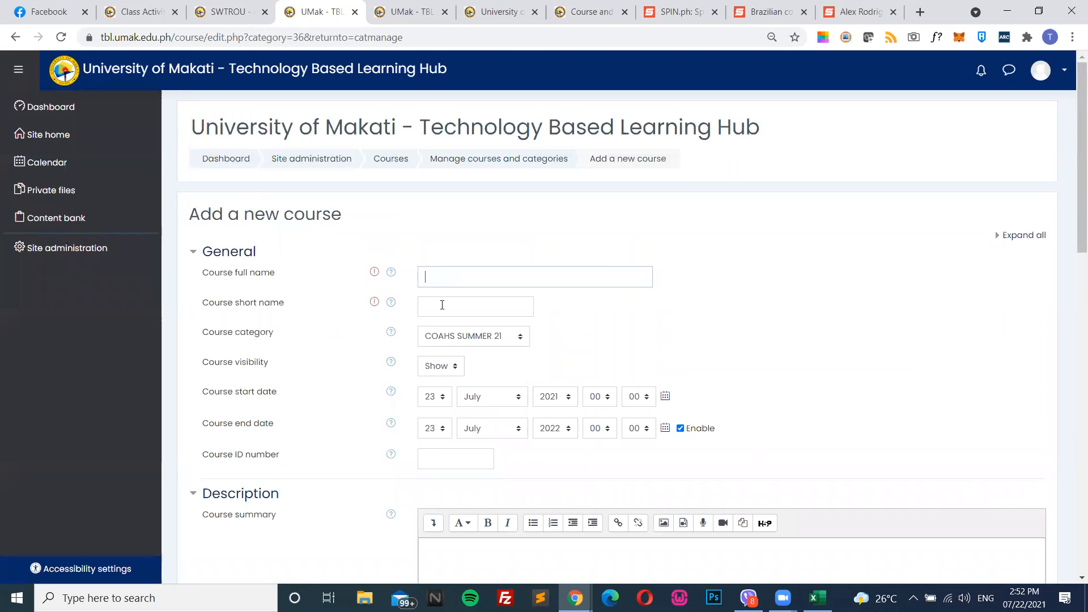
click(442, 305)
click(445, 283)
key(Tab)
scroll(542, 300, down, 2)
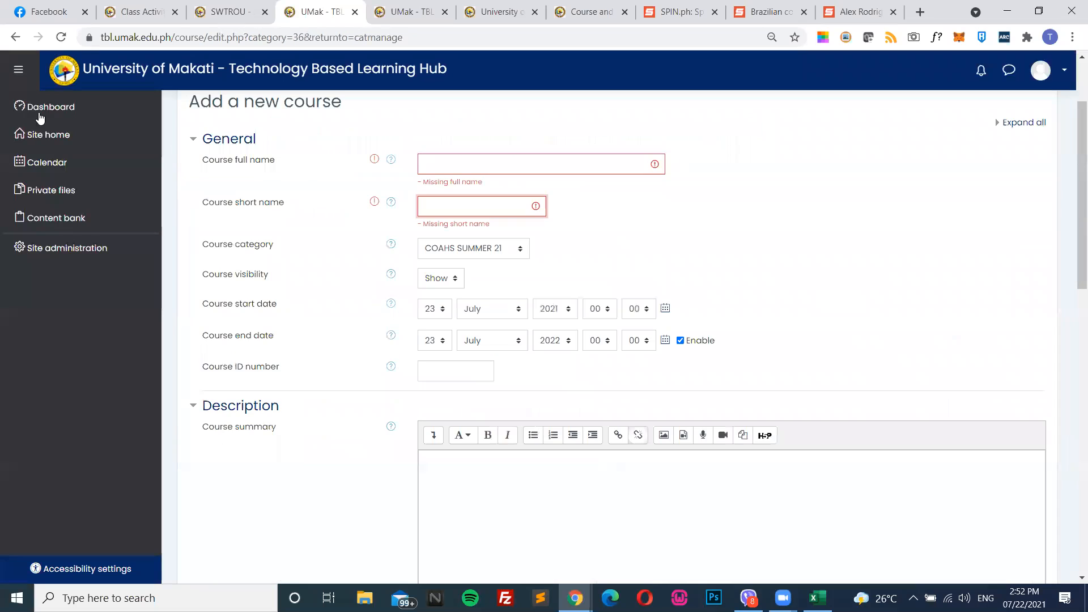
scroll(337, 266, up, 2)
click(15, 37)
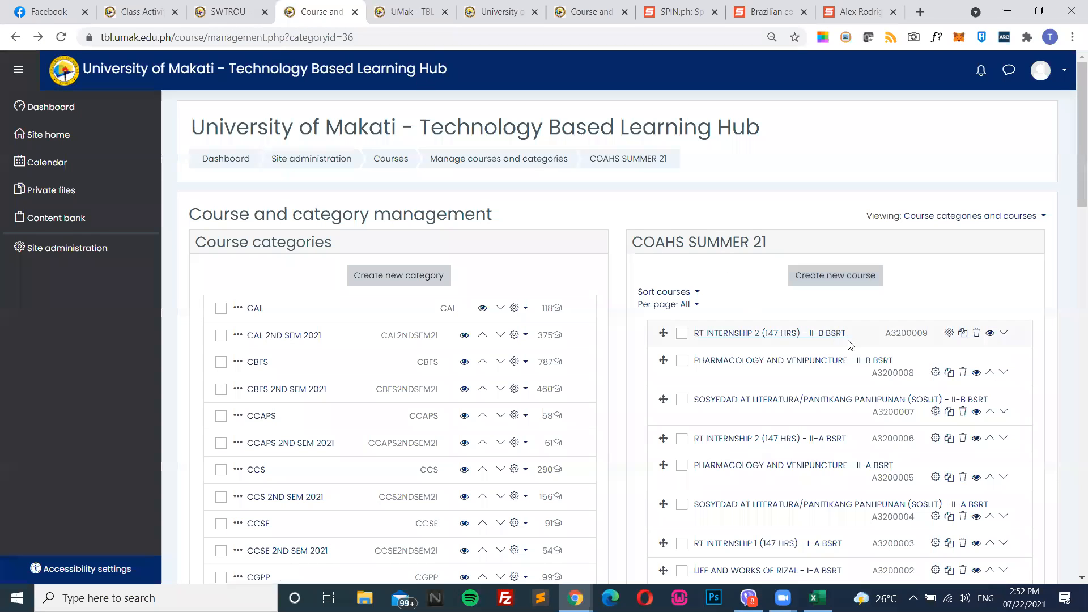
Search courses for the ID number A3200005 and view the course details of PHARMACOLOGY AND VENIPUNCTURE - II-A BSRT
scroll(816, 397, down, 3)
double_click(899, 333)
key(ctrl+c)
scroll(659, 414, down, 15)
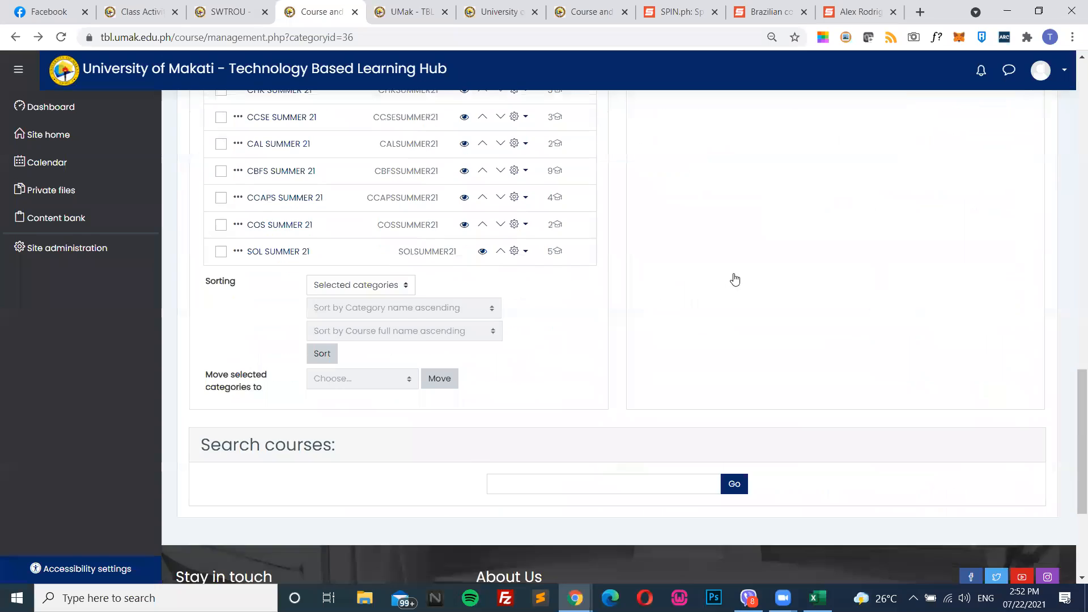
scroll(735, 279, down, 4)
click(602, 275)
key(ctrl+v)
key(Return)
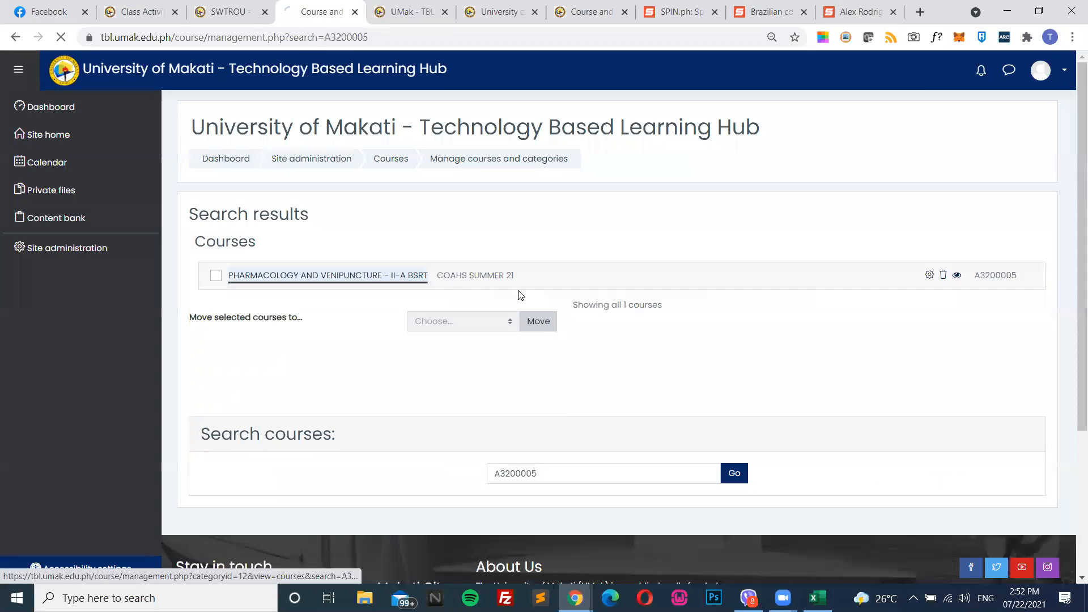
scroll(506, 353, down, 3)
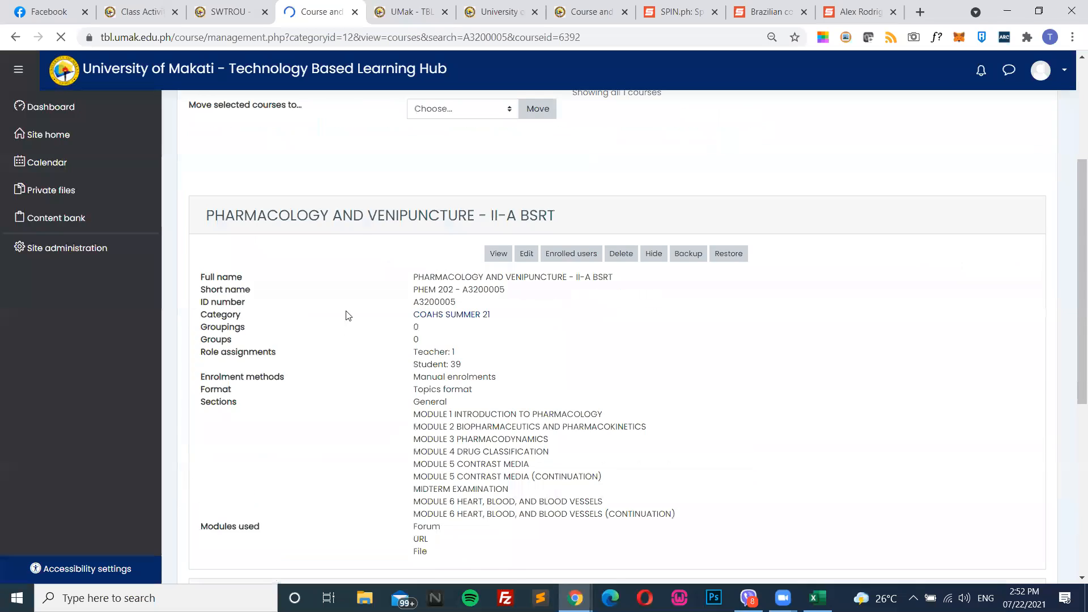
scroll(344, 215, up, 2)
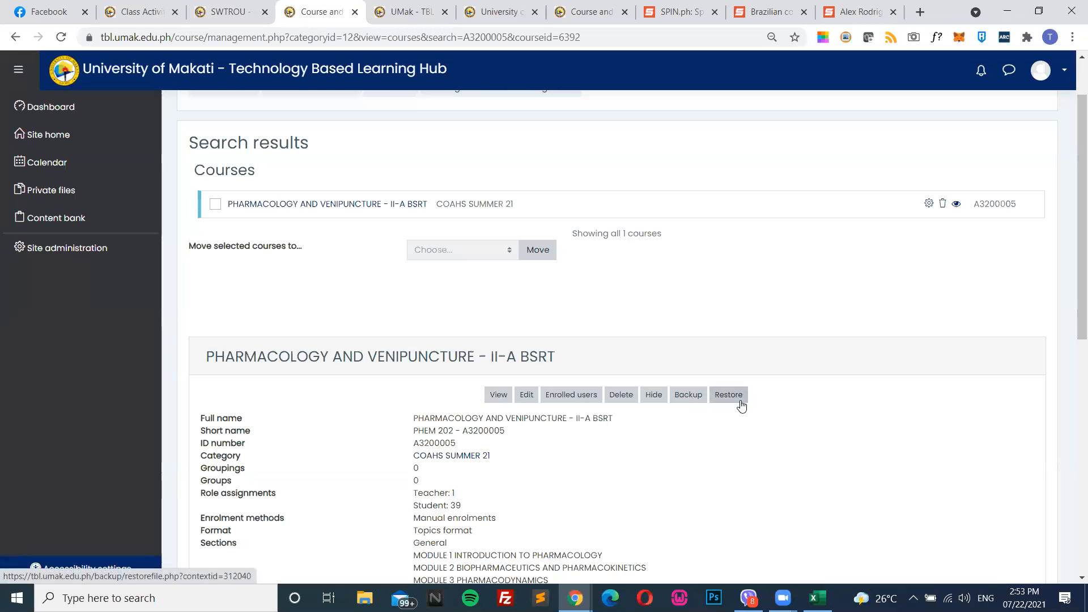
Open the course's enrolled users and look through the participants list
click(566, 395)
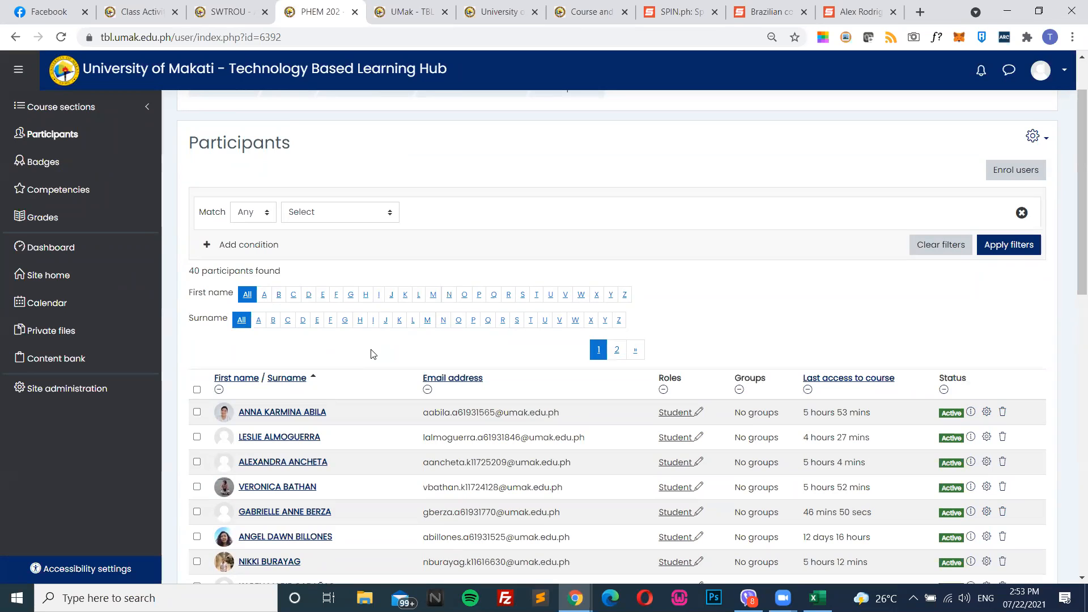
scroll(737, 306, down, 3)
scroll(649, 383, up, 3)
scroll(629, 391, down, 4)
scroll(996, 186, up, 2)
scroll(996, 187, up, 2)
Open the Enrol users dialog, review the roles that can be assigned, and close it without enrolling anyone
click(1023, 169)
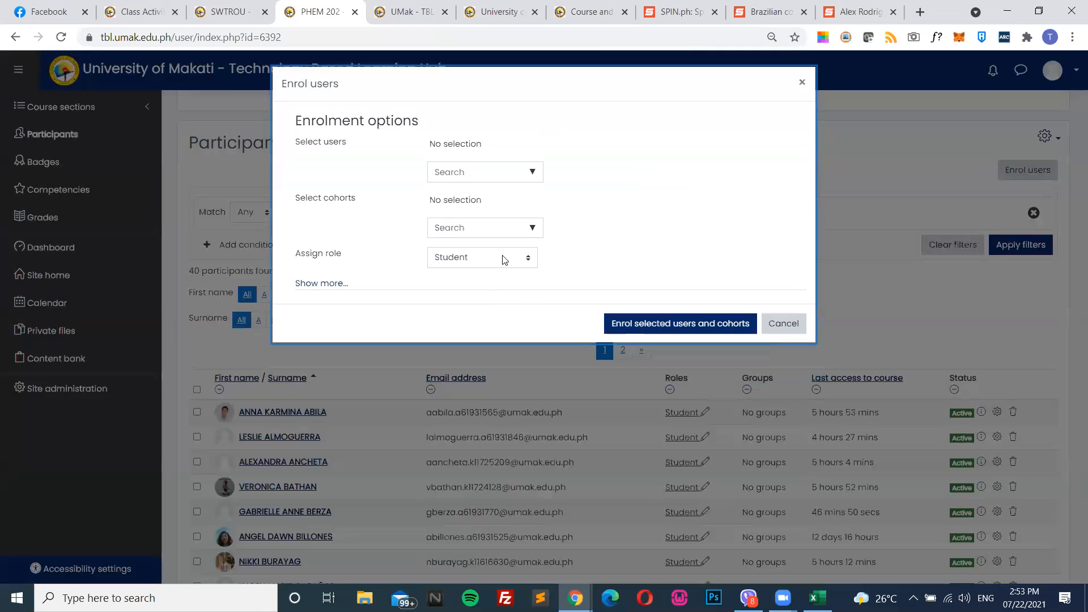
click(492, 260)
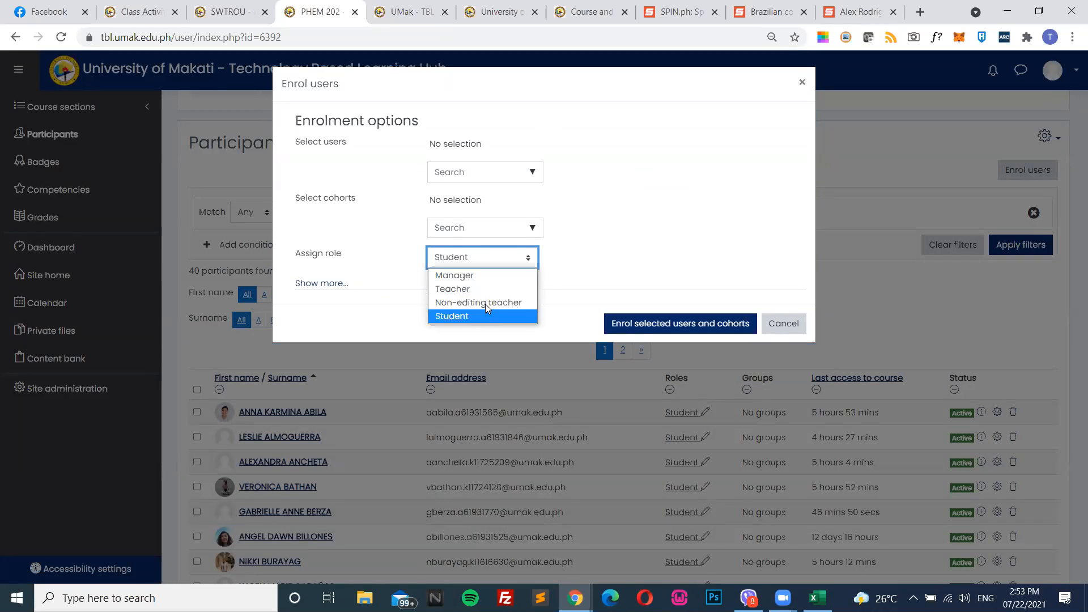
click(618, 235)
click(802, 82)
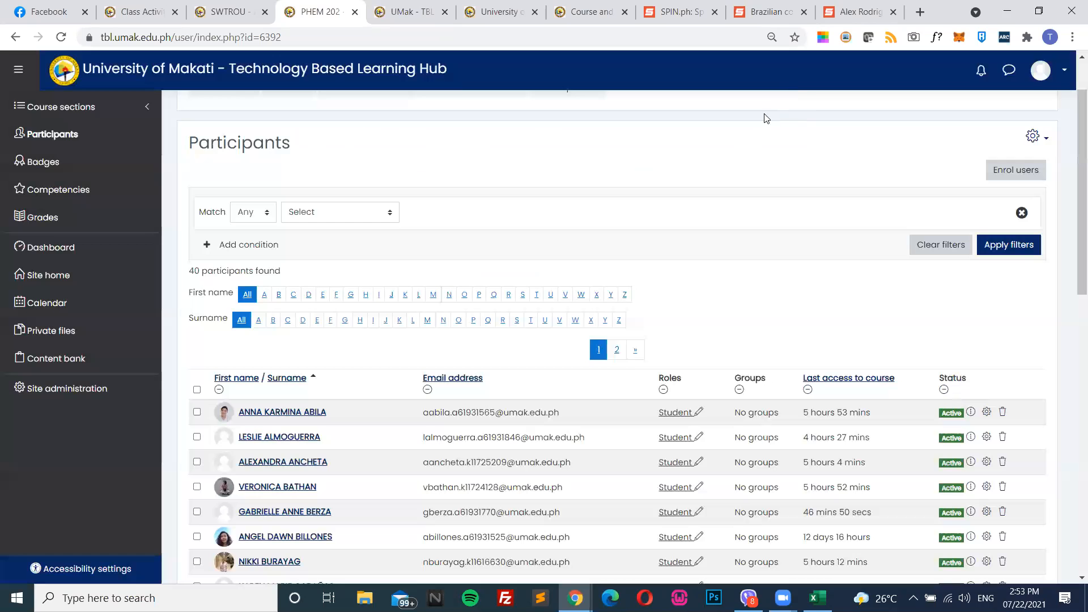
Go to the main page of course PHEM 202 - A3200005 and turn editing on
scroll(308, 354, up, 2)
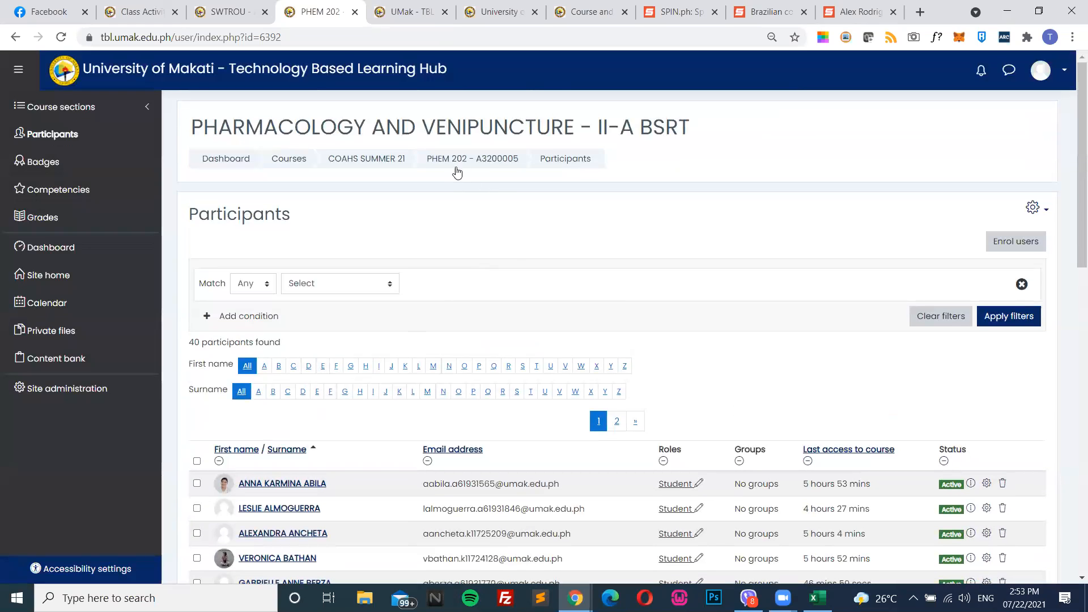
click(475, 160)
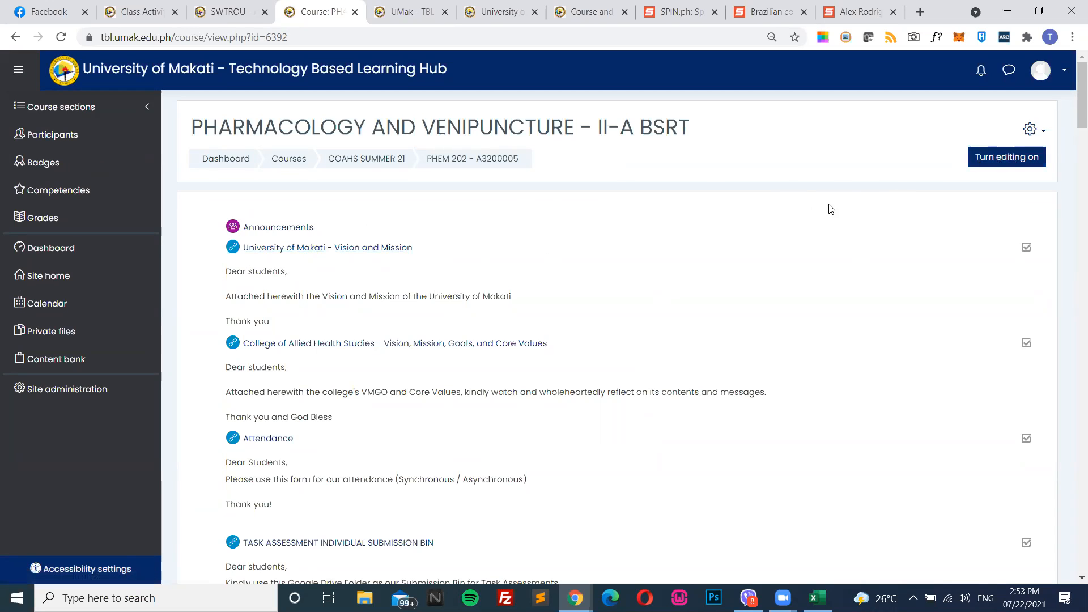
click(998, 158)
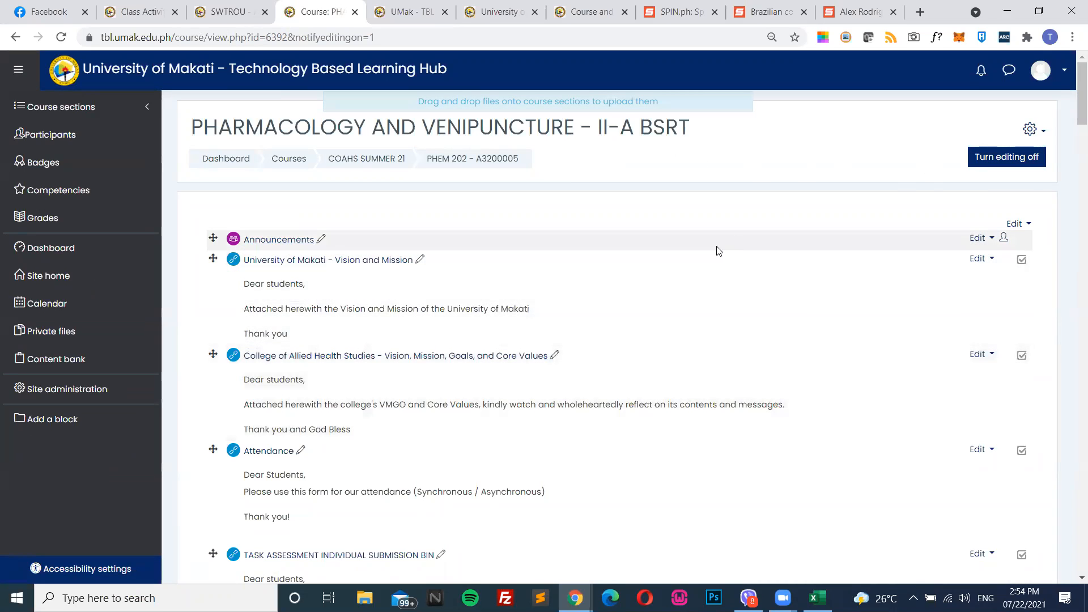
Review the edit settings of the University of Makati - Vision and Mission link, and return to the course page unchanged
click(981, 259)
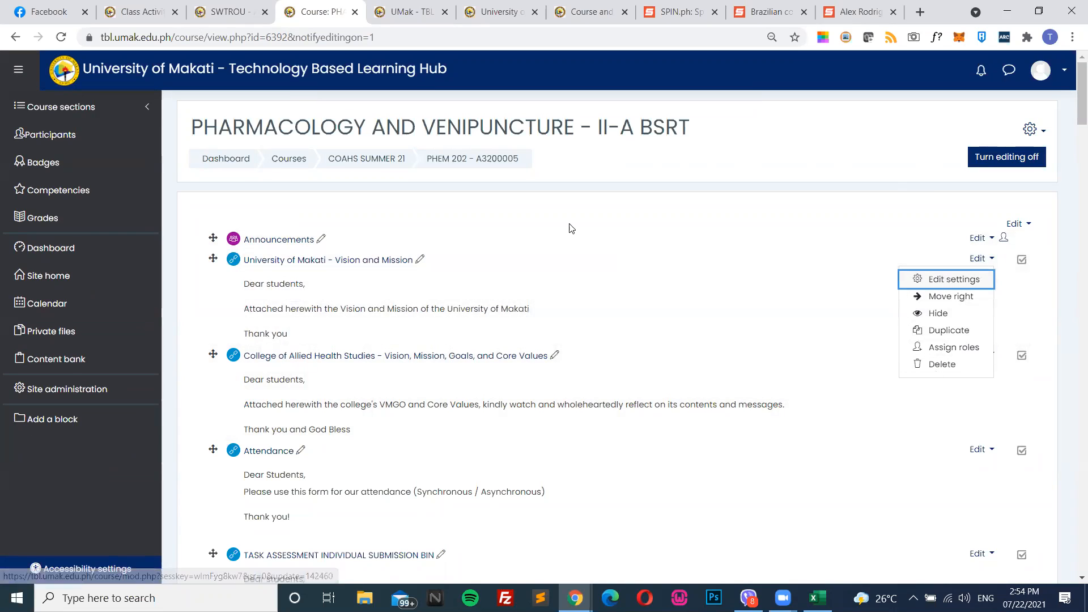
key(Escape)
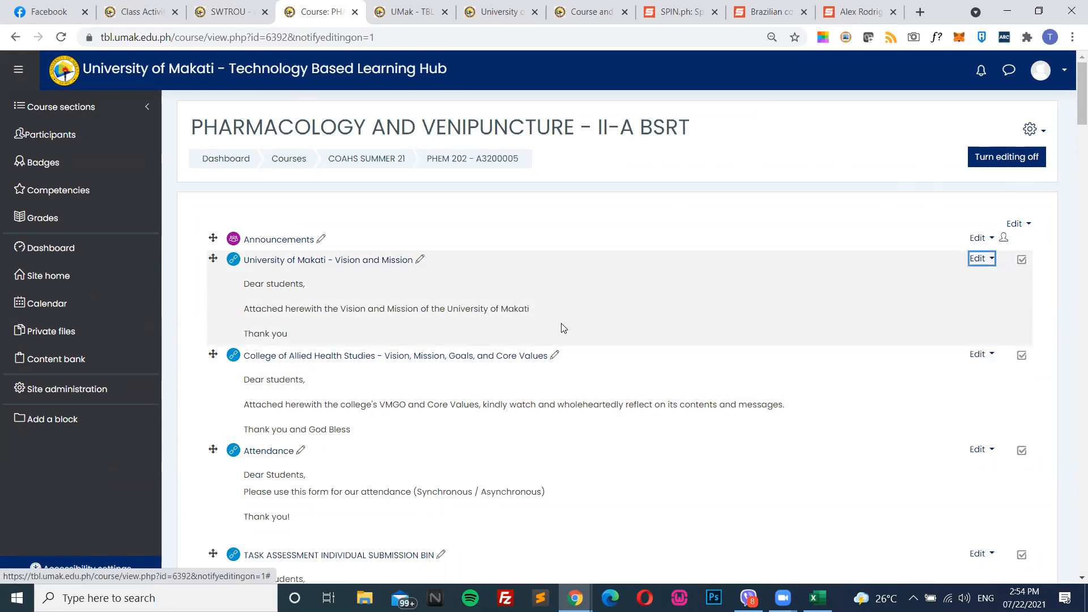
click(983, 260)
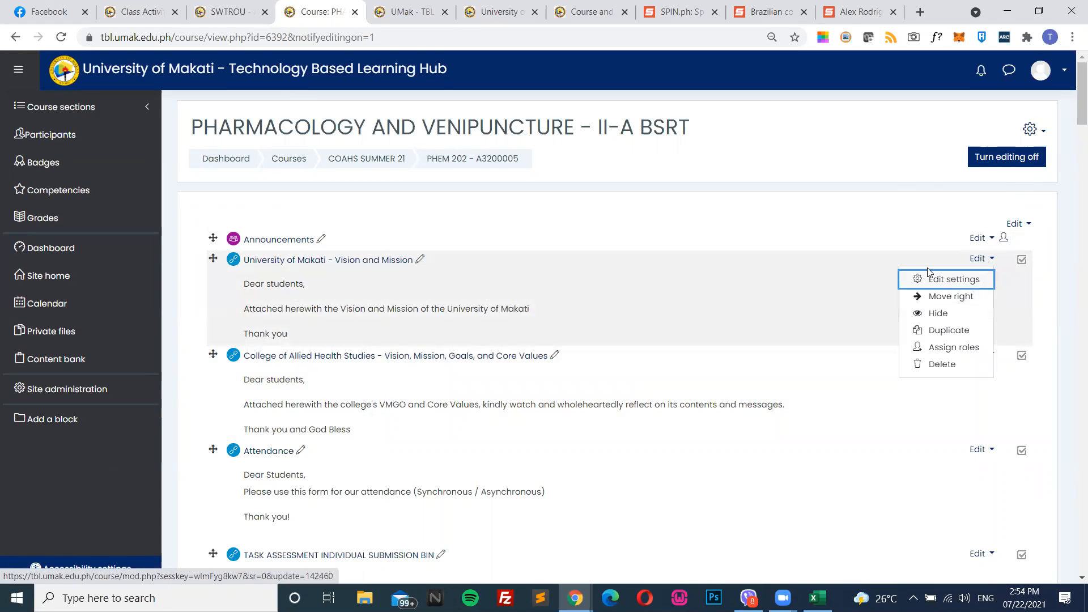
click(956, 286)
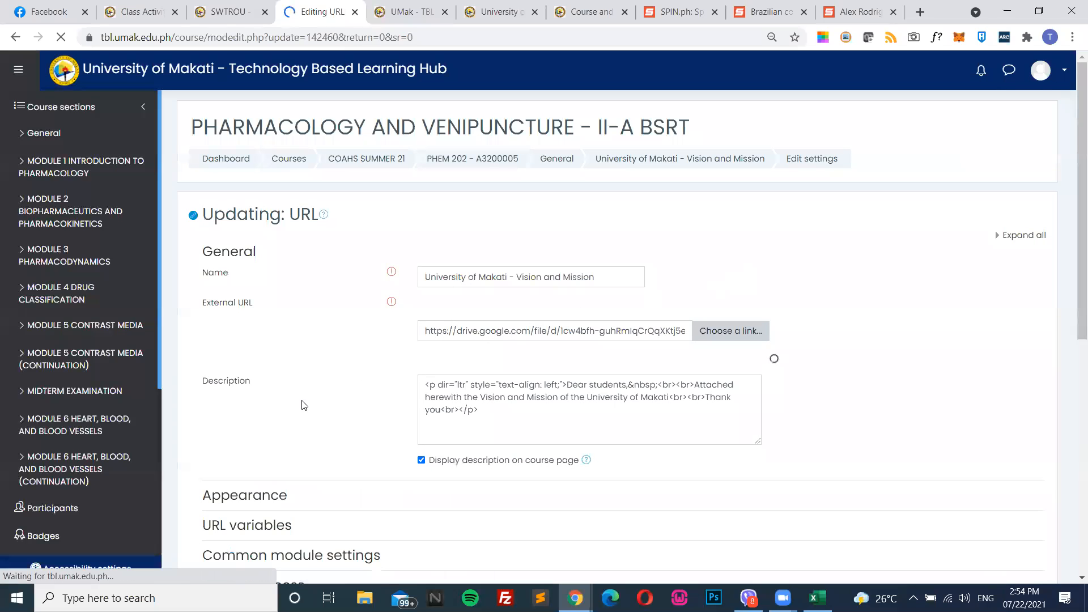
scroll(333, 415, down, 5)
scroll(315, 417, up, 4)
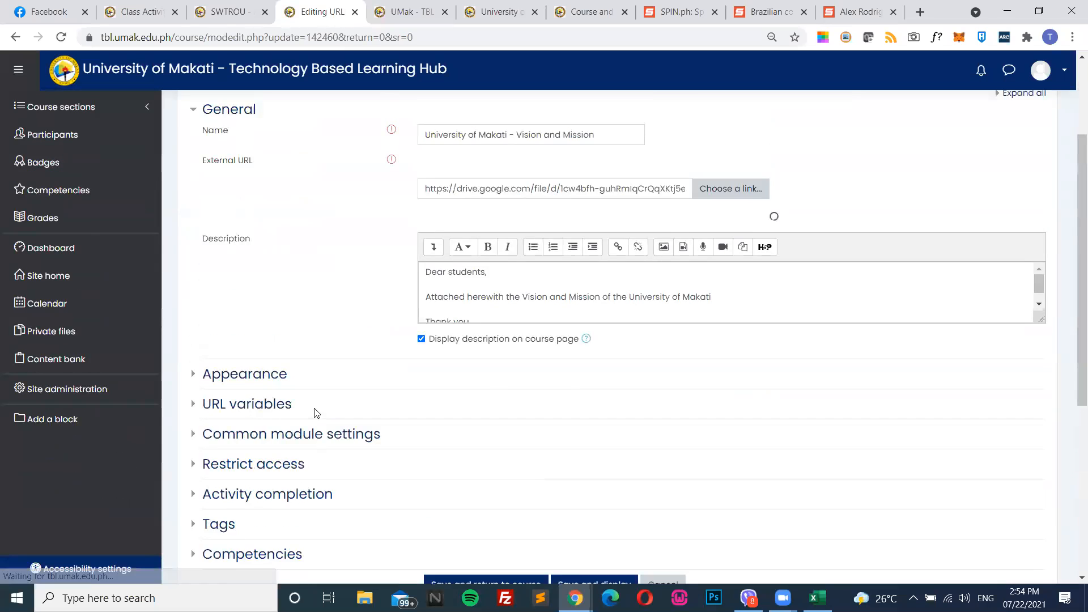
click(15, 37)
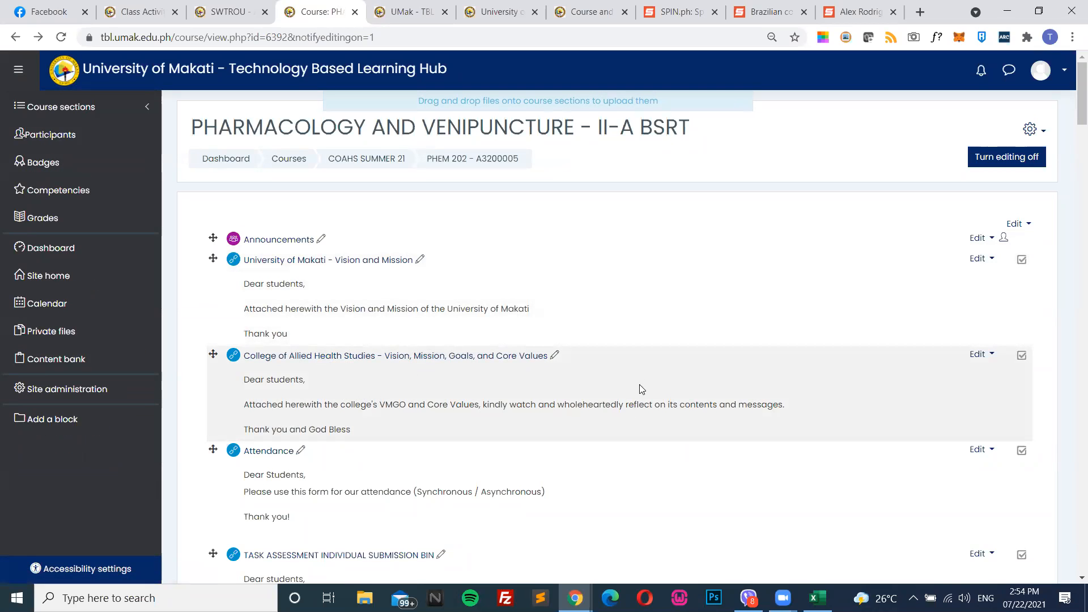
scroll(584, 420, down, 4)
scroll(587, 423, up, 3)
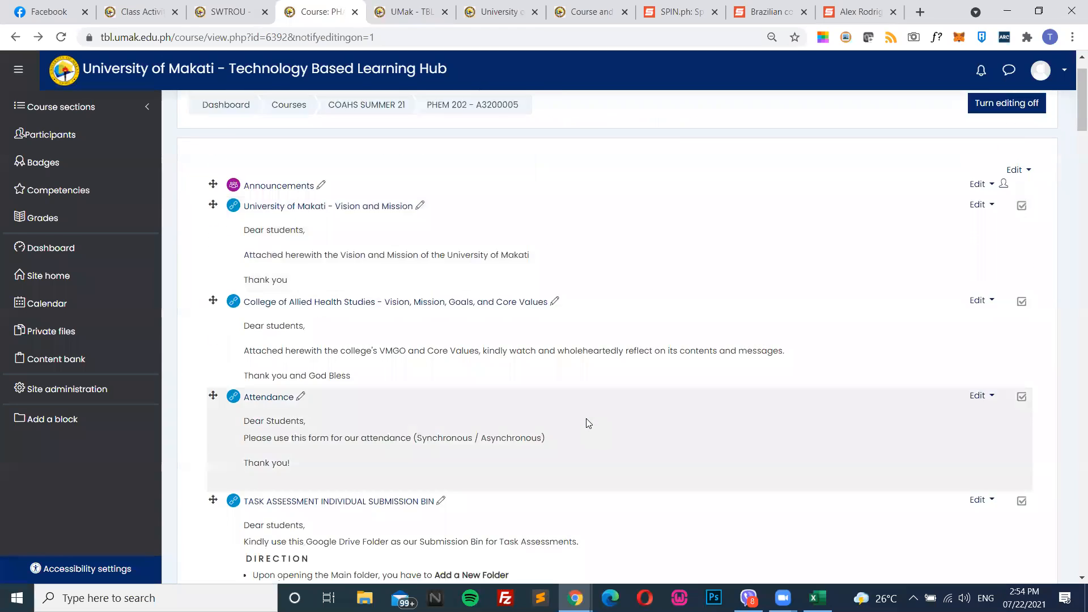
scroll(588, 423, up, 1)
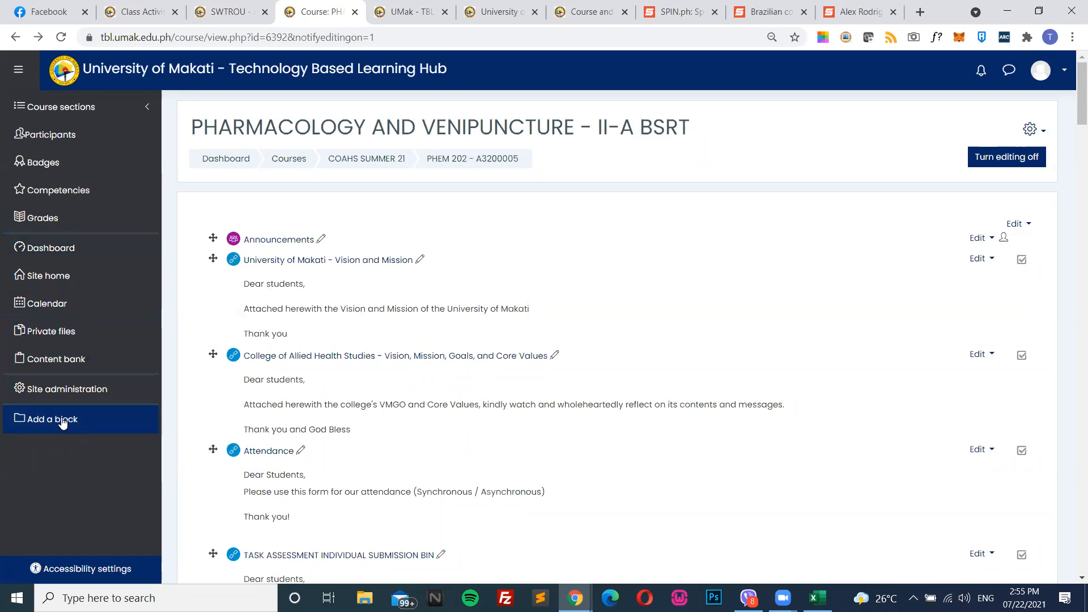
Open Site administration and look through the Courses, Grades, Appearance, Reports, Server, Development and Plugins settings categories
click(61, 391)
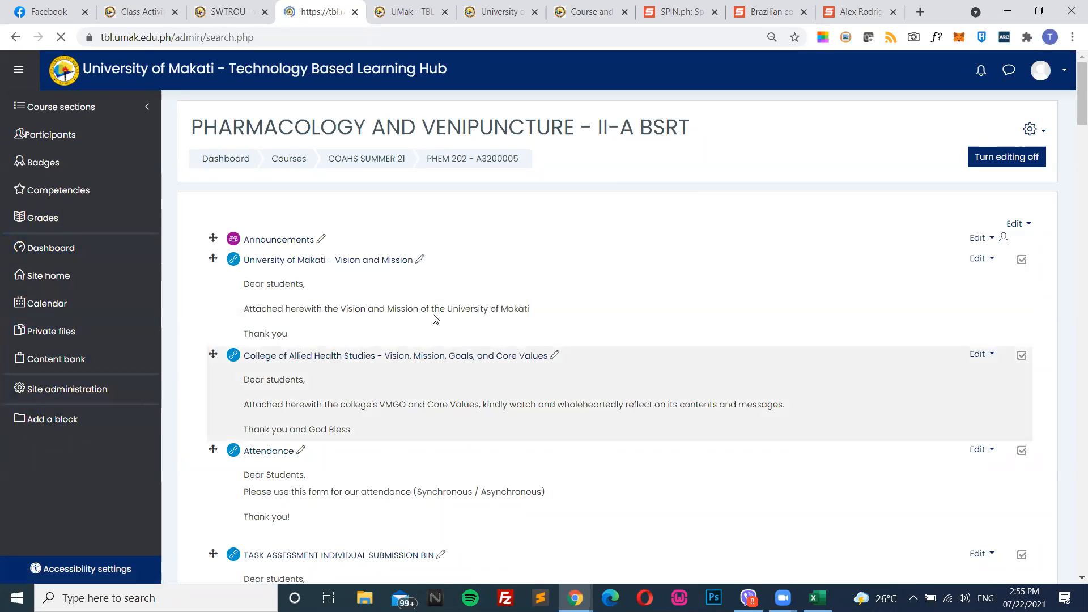
click(367, 285)
scroll(435, 319, up, 4)
click(408, 287)
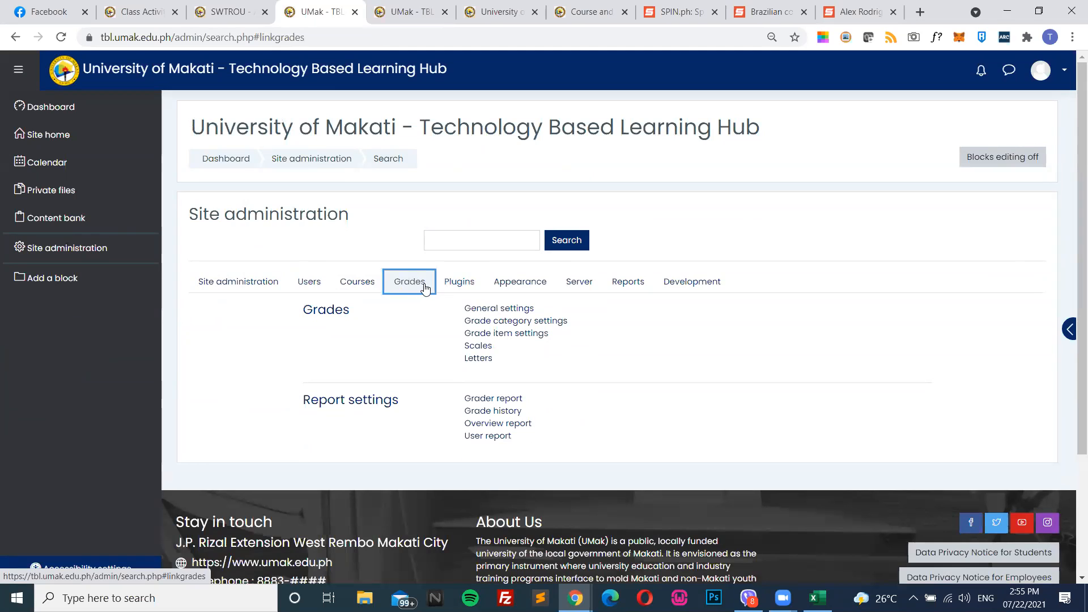
click(536, 285)
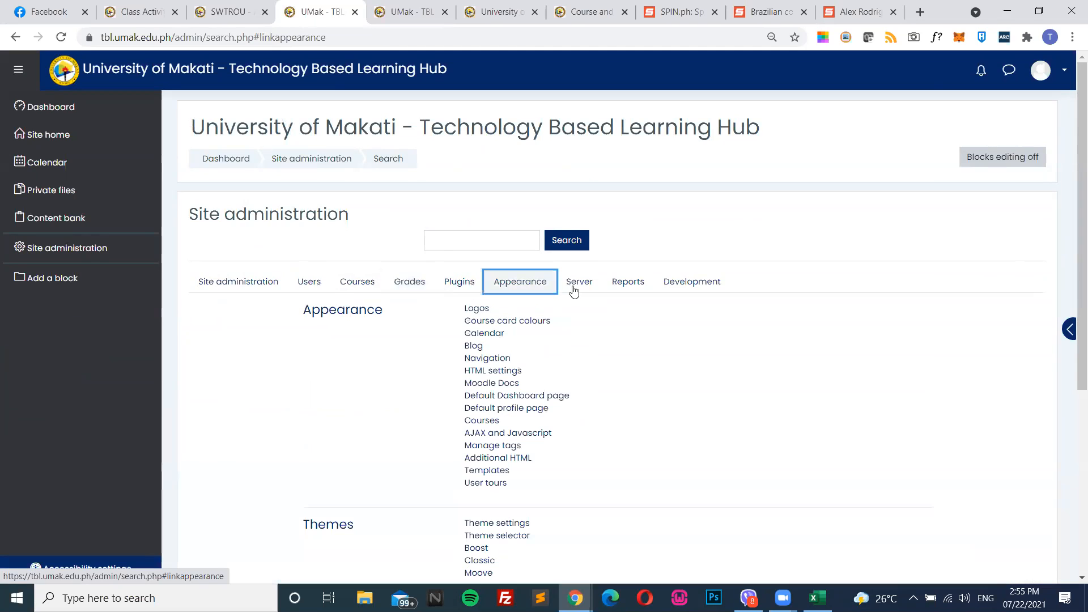
click(622, 290)
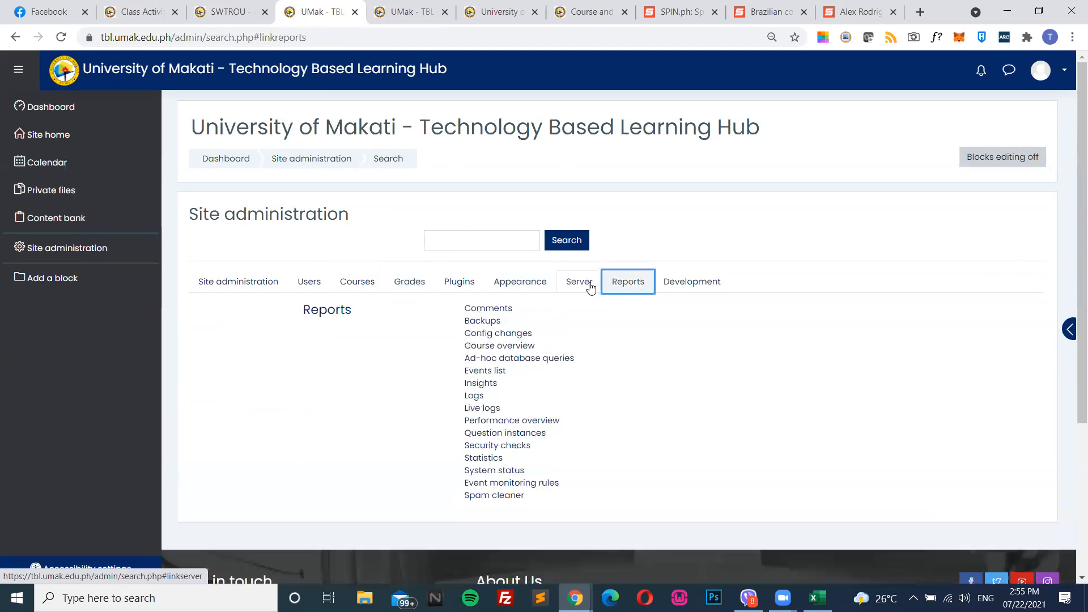
click(532, 289)
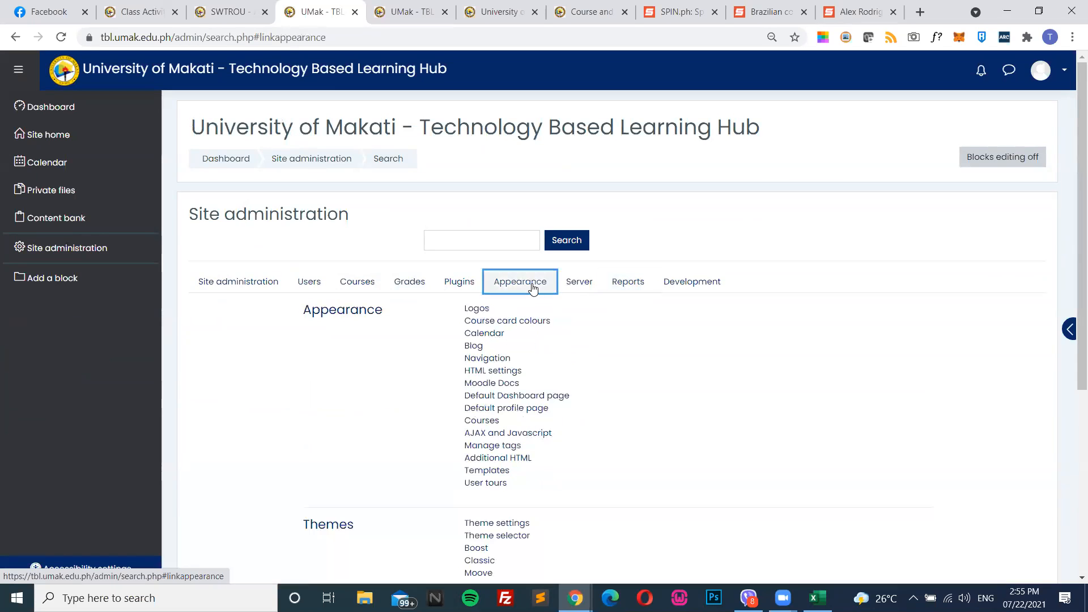
click(580, 290)
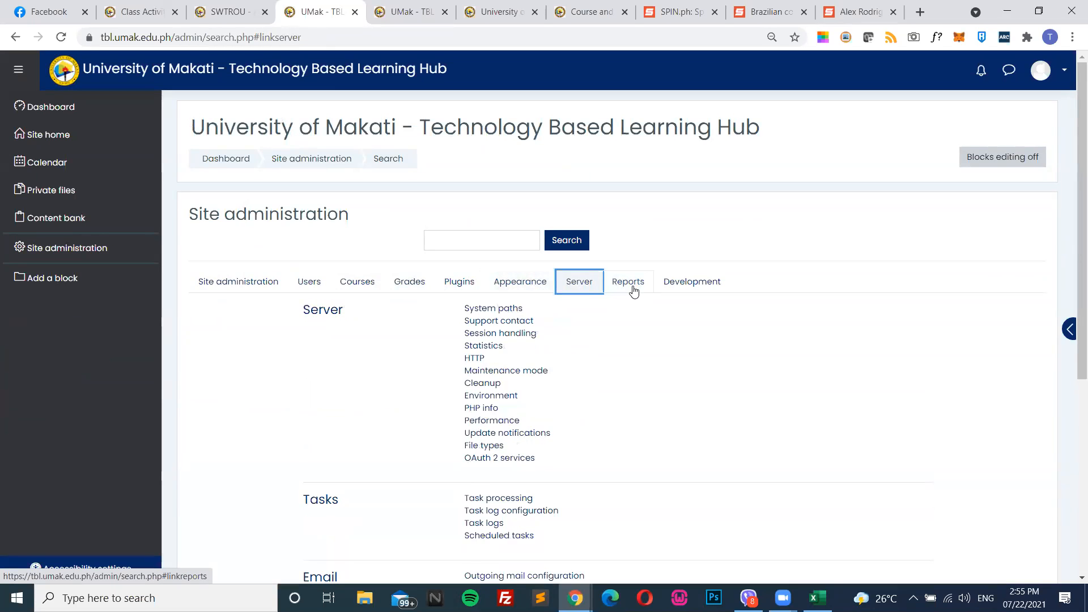
click(632, 289)
click(690, 290)
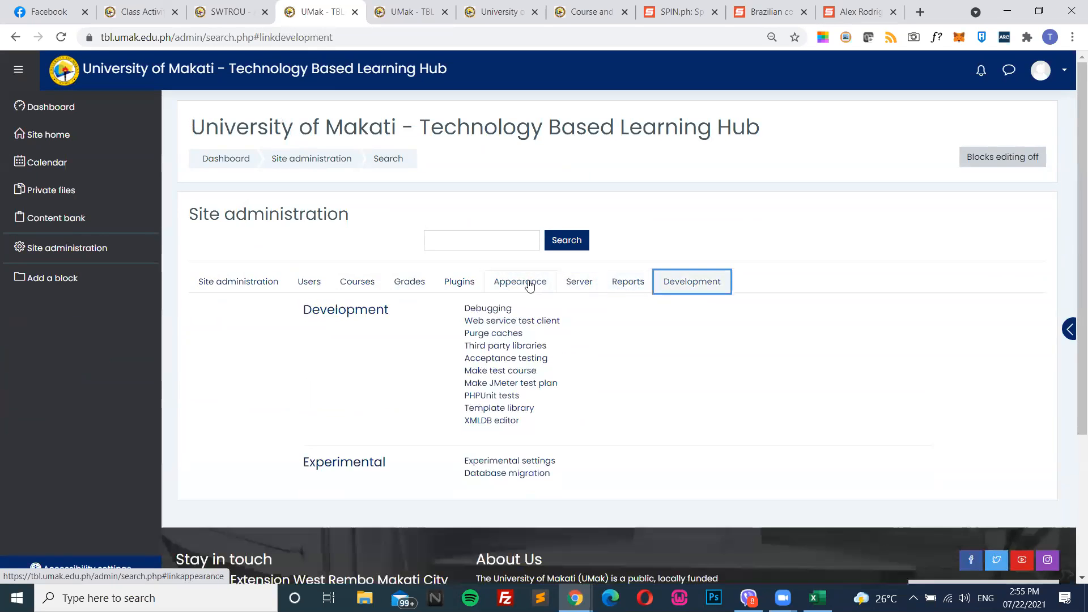
click(460, 288)
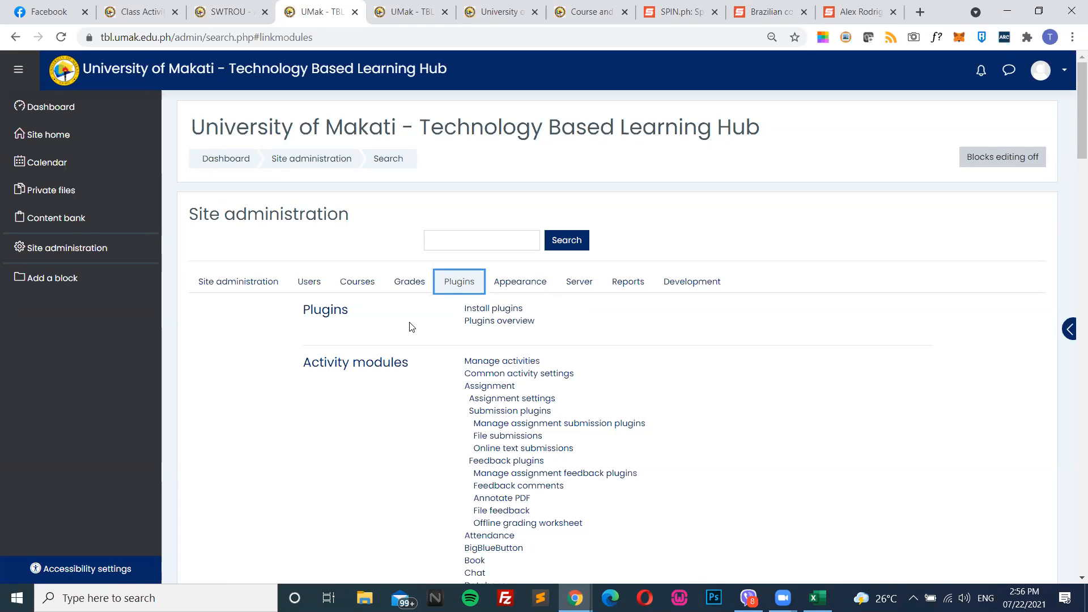
Open course and category management and list the courses in the CCSE SUMMER 21 category
click(362, 285)
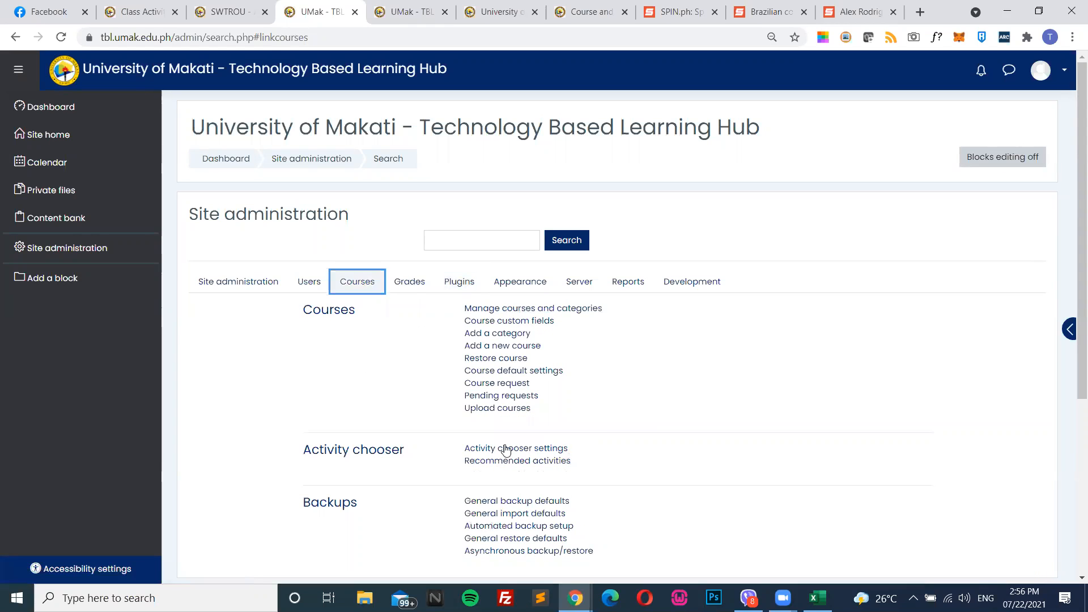
click(512, 308)
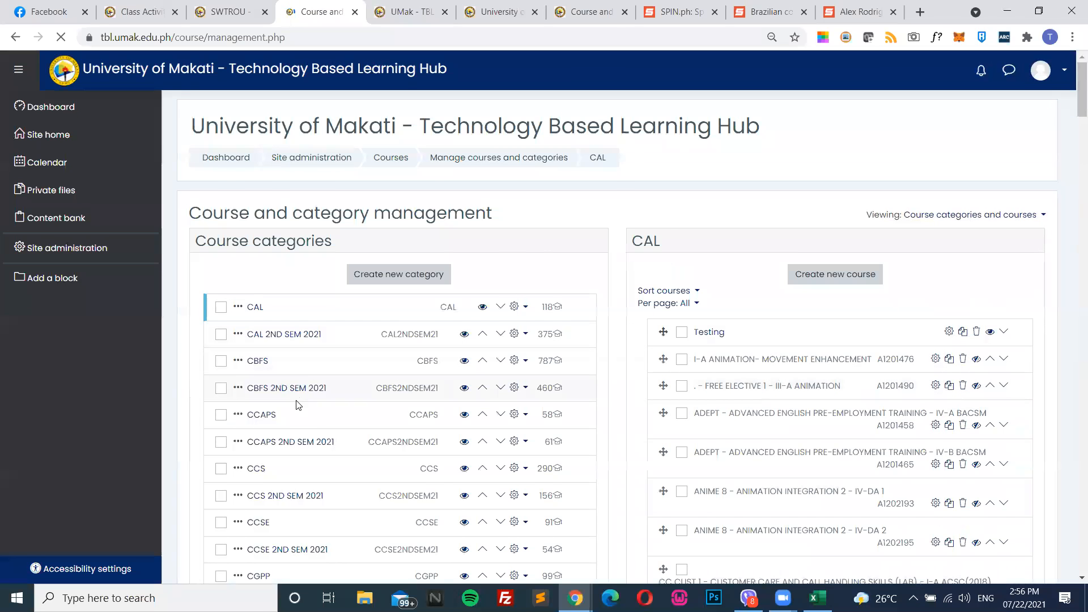
scroll(299, 404, down, 12)
scroll(282, 232, down, 6)
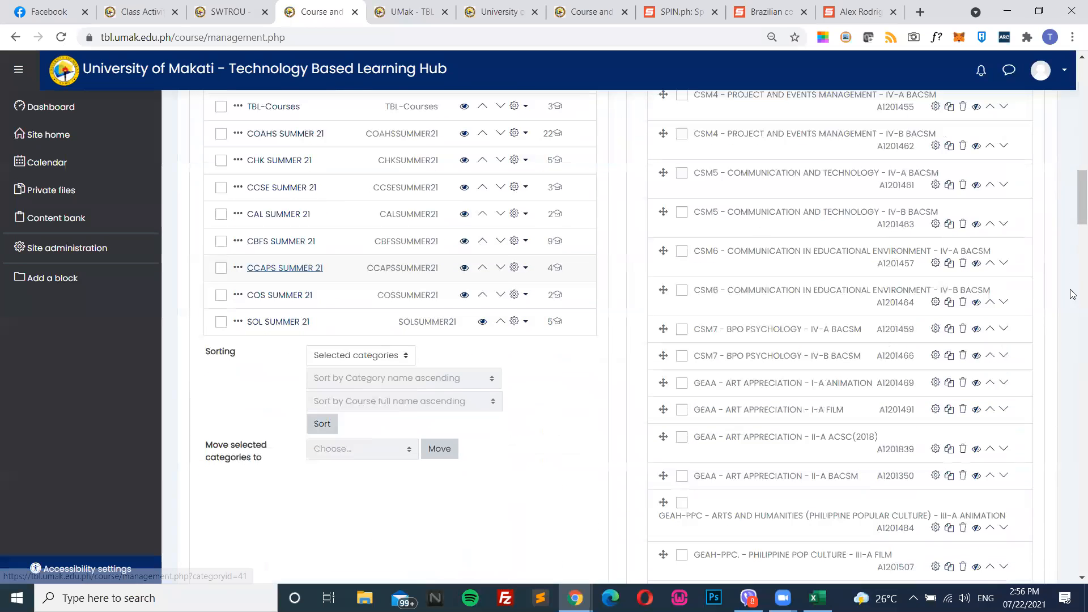
click(282, 187)
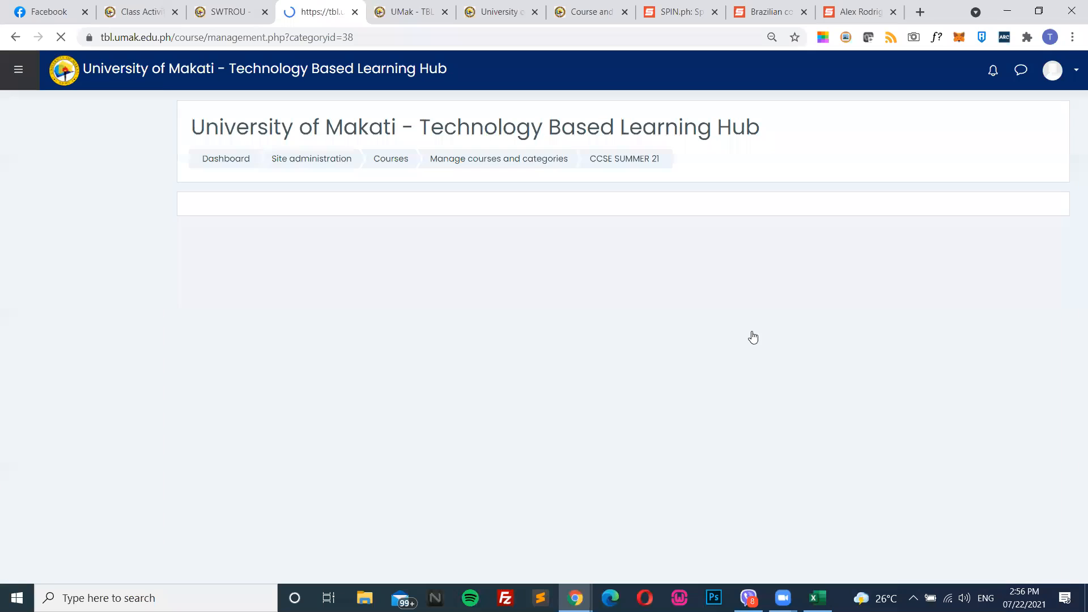
Select the course AUTODESK TRAINING 1: AUTOCAD (2D&3D;) - I-ADCET and view its main page
click(794, 364)
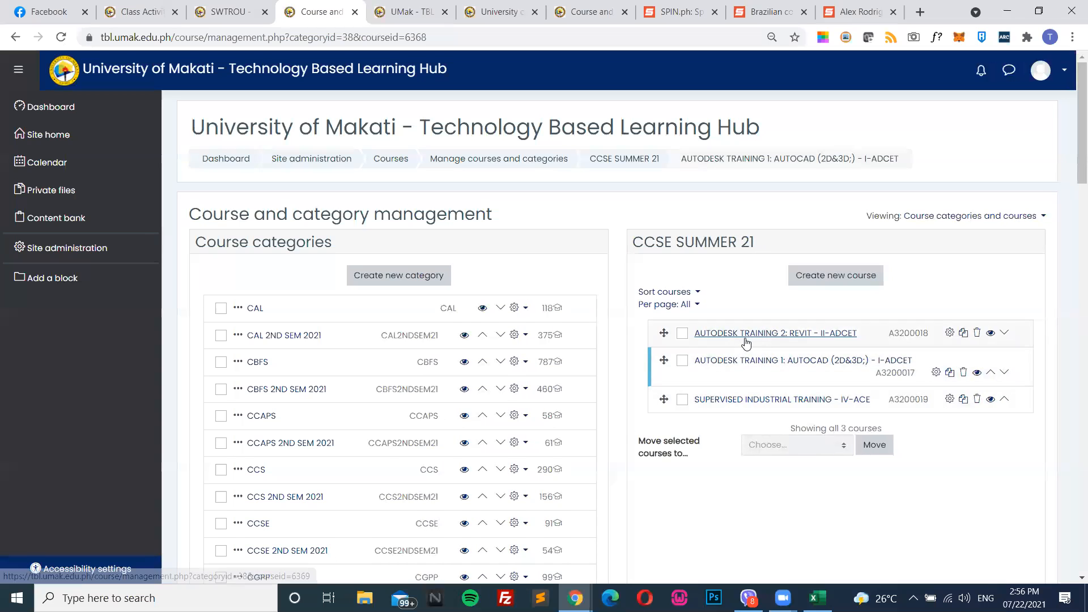
scroll(873, 404, down, 1)
scroll(873, 404, down, 20)
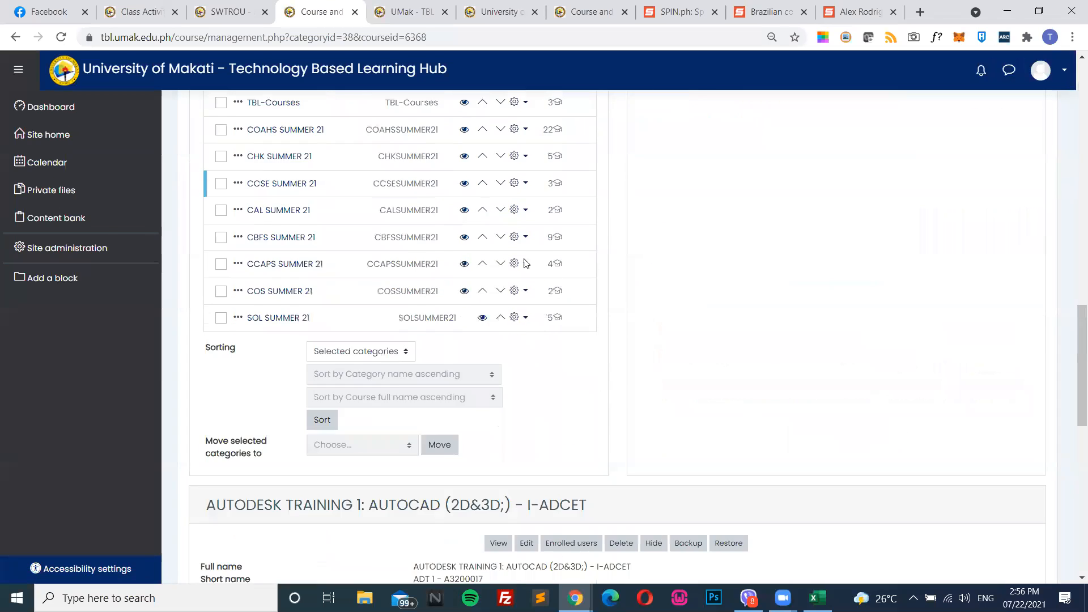
scroll(511, 200, up, 3)
click(502, 194)
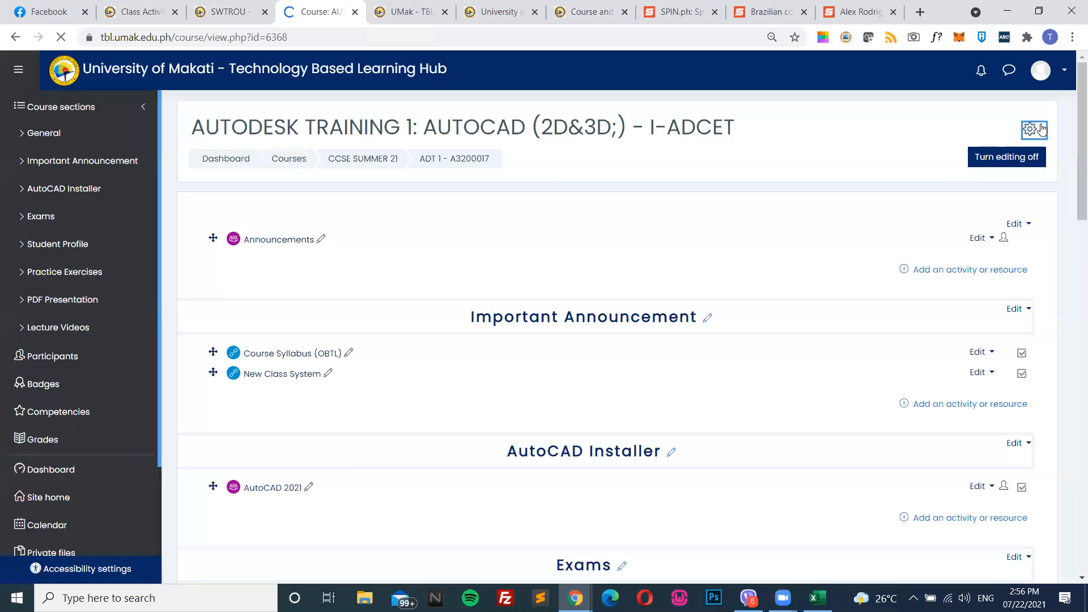
Review the AutoCAD course's edit settings and return to the course page unchanged
click(1042, 129)
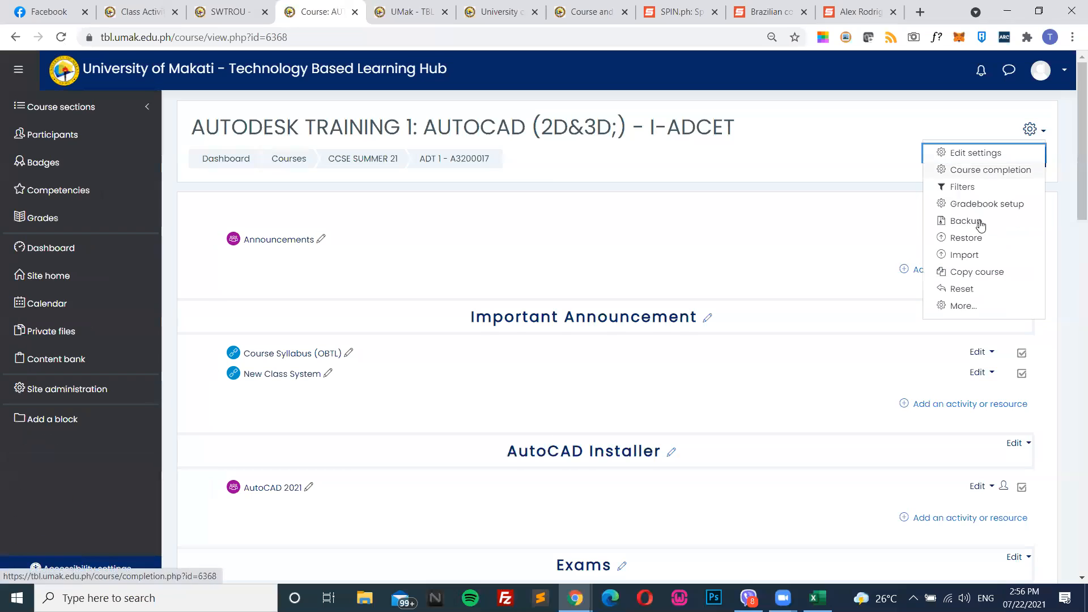
click(975, 152)
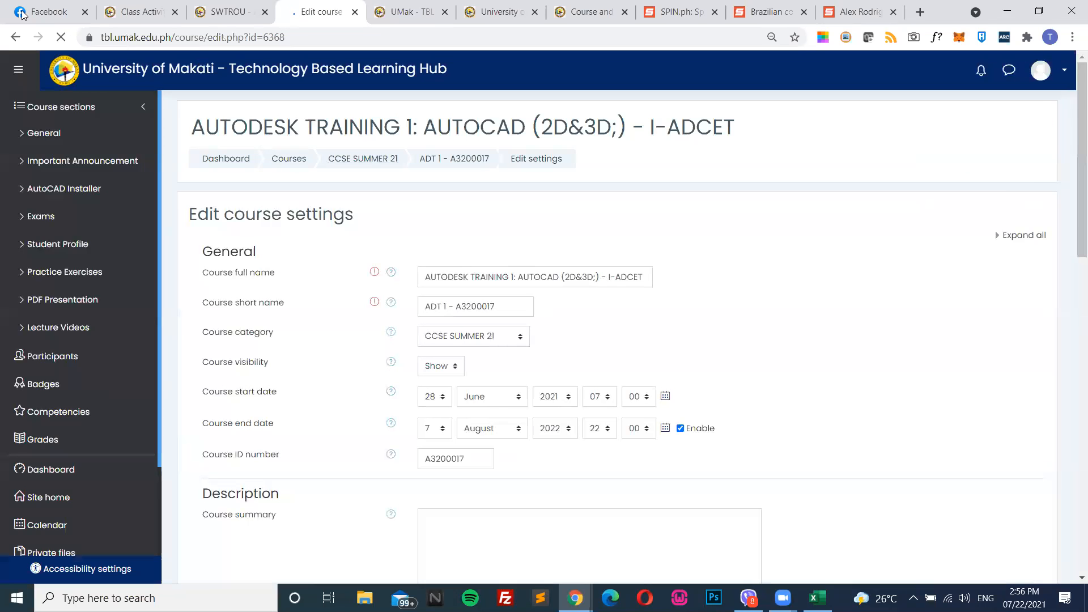
click(15, 37)
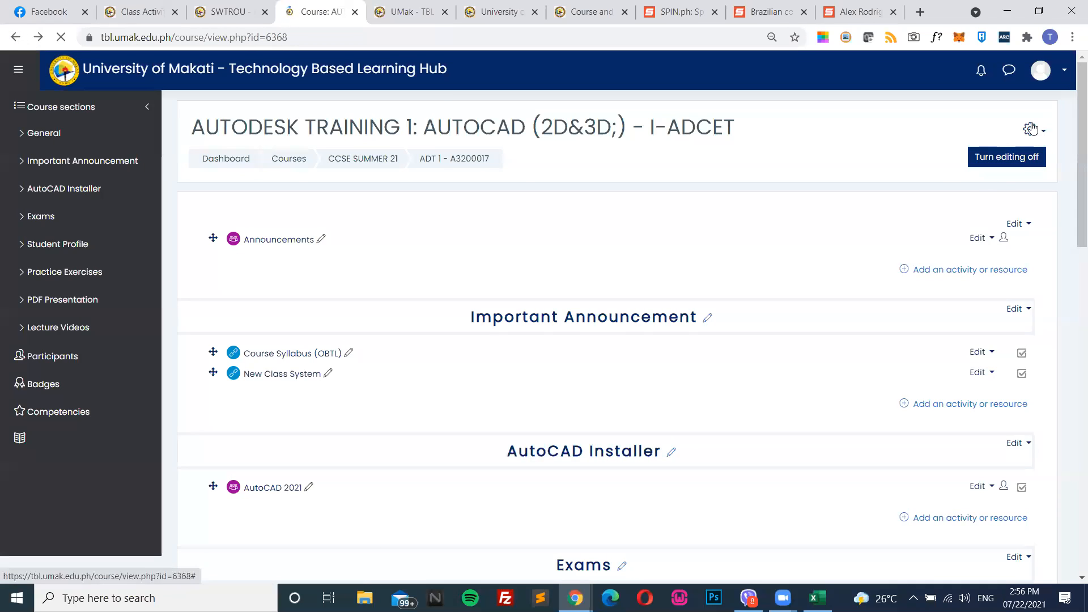
Open the AutoCAD course's full Course administration page and look over its available reports
click(1040, 131)
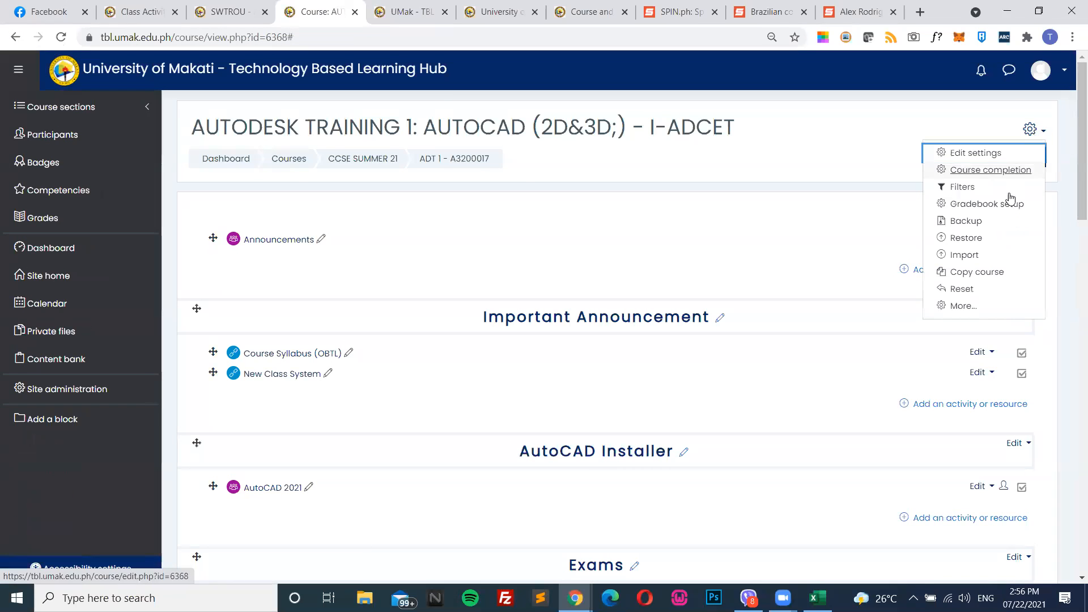
click(963, 307)
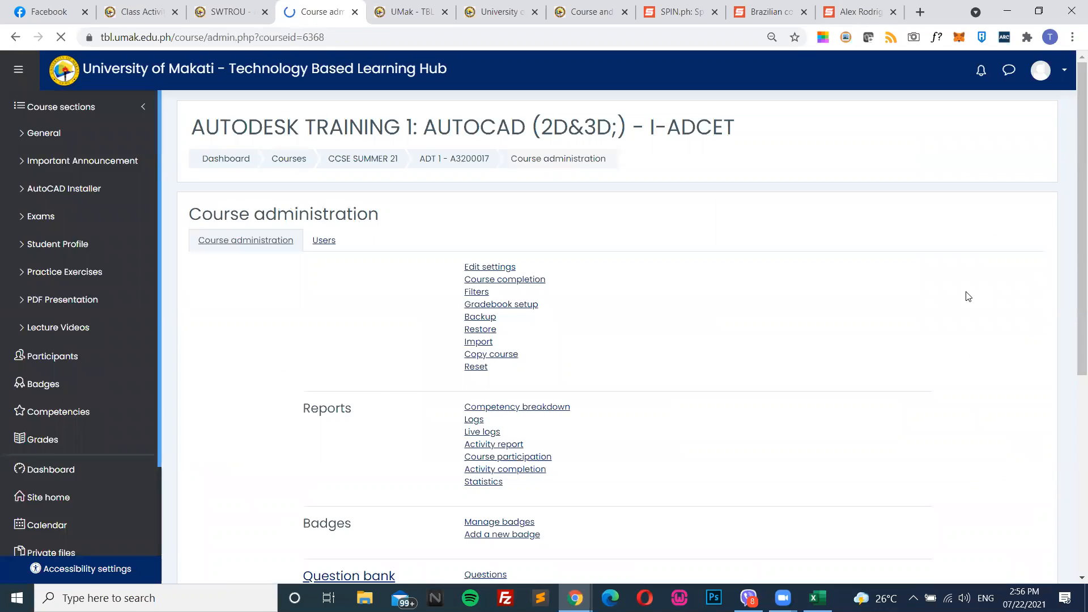
scroll(504, 369, down, 4)
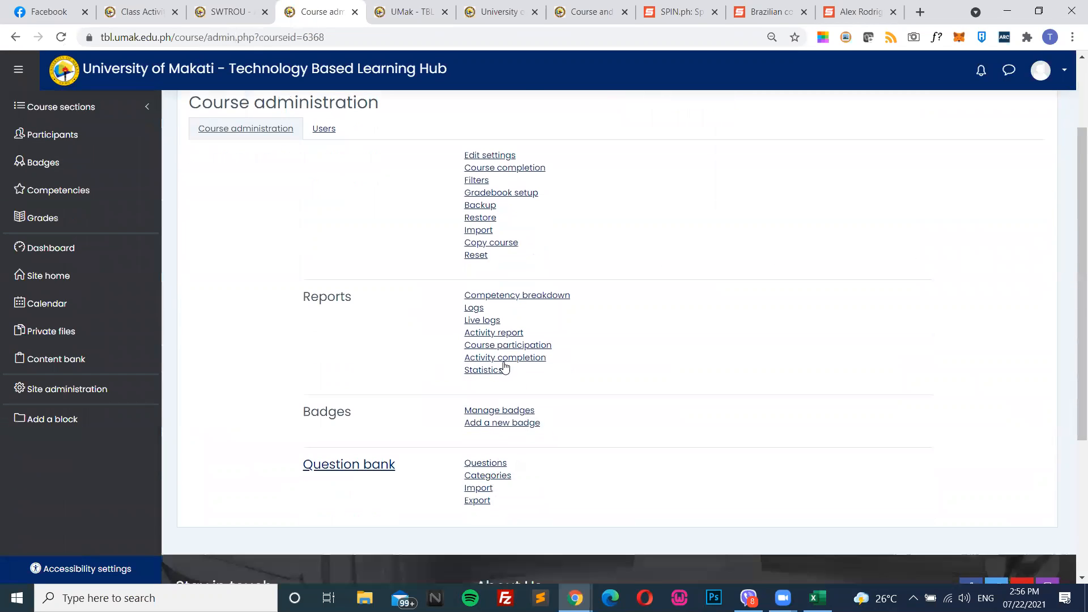
scroll(486, 348, up, 2)
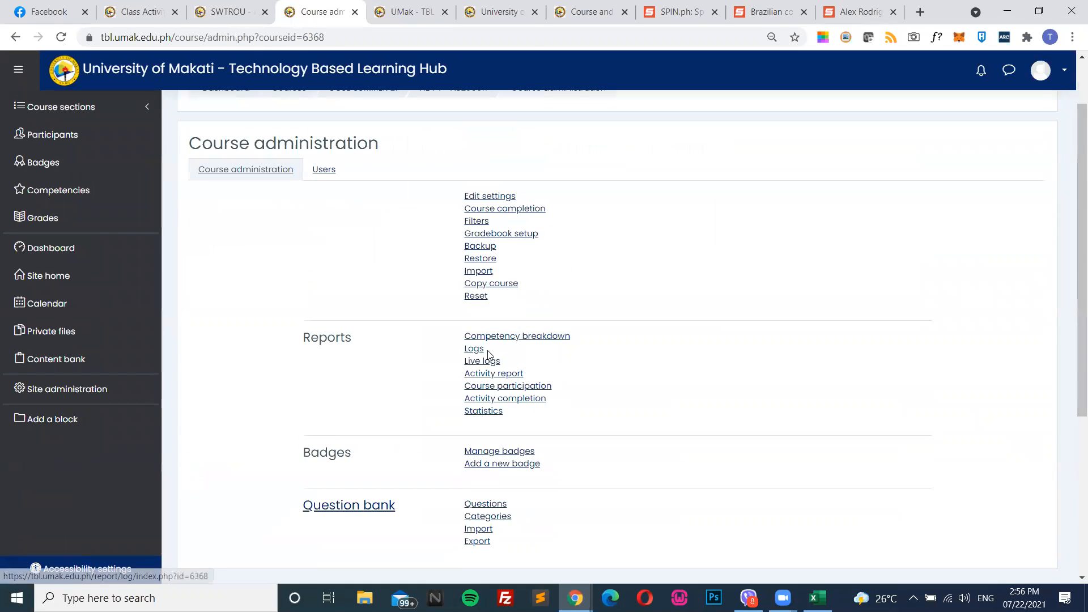
Open the course's Activity report, Course participation, Activity completion and Statistics reports, each in a new browser tab
right_click(499, 377)
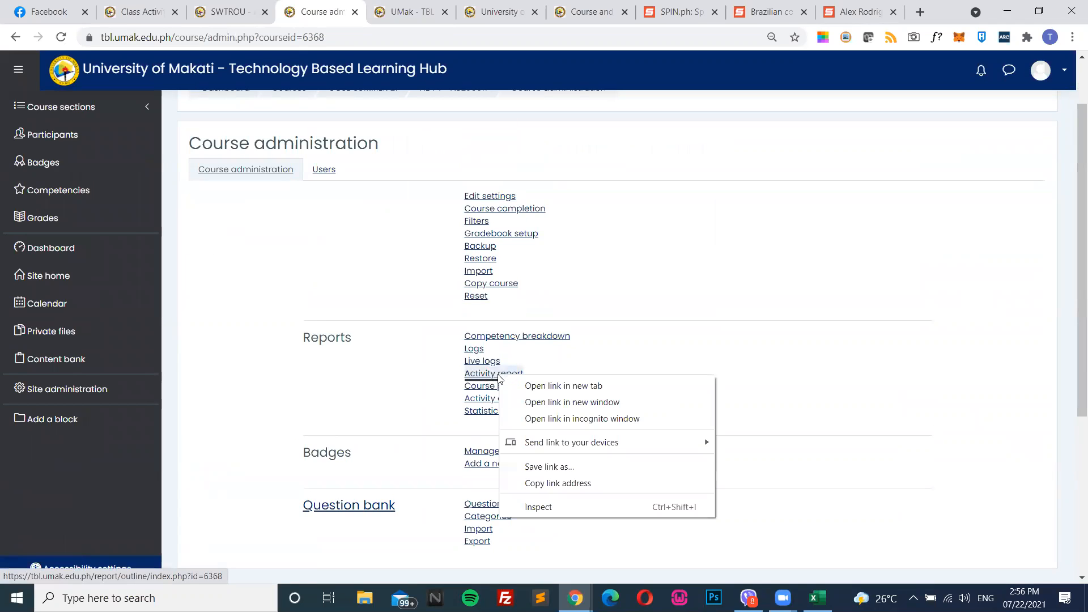
click(523, 386)
right_click(525, 389)
click(538, 397)
right_click(518, 402)
click(537, 413)
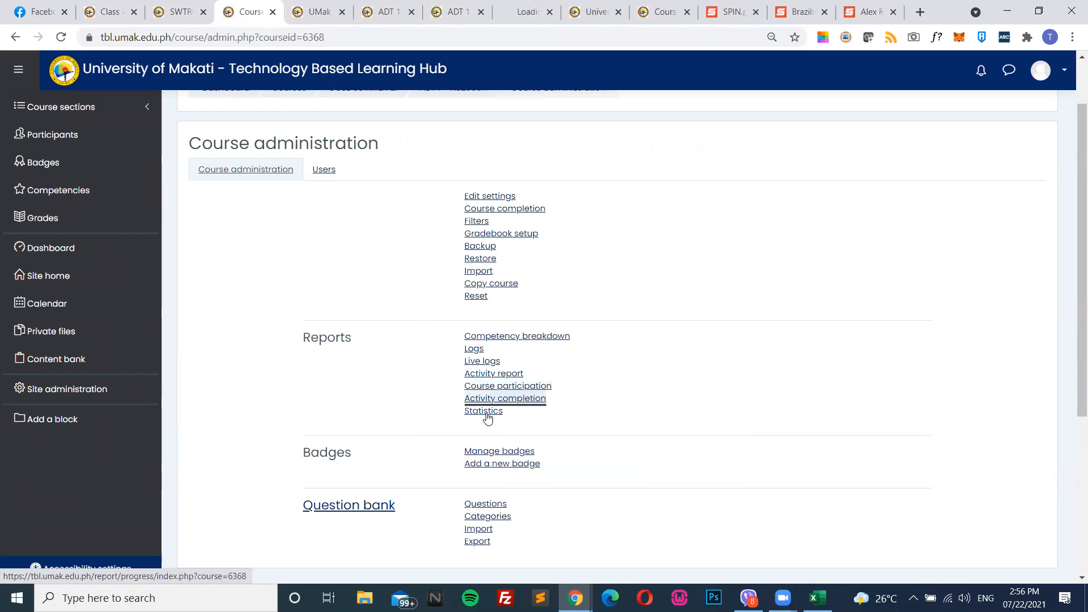
right_click(486, 412)
click(499, 423)
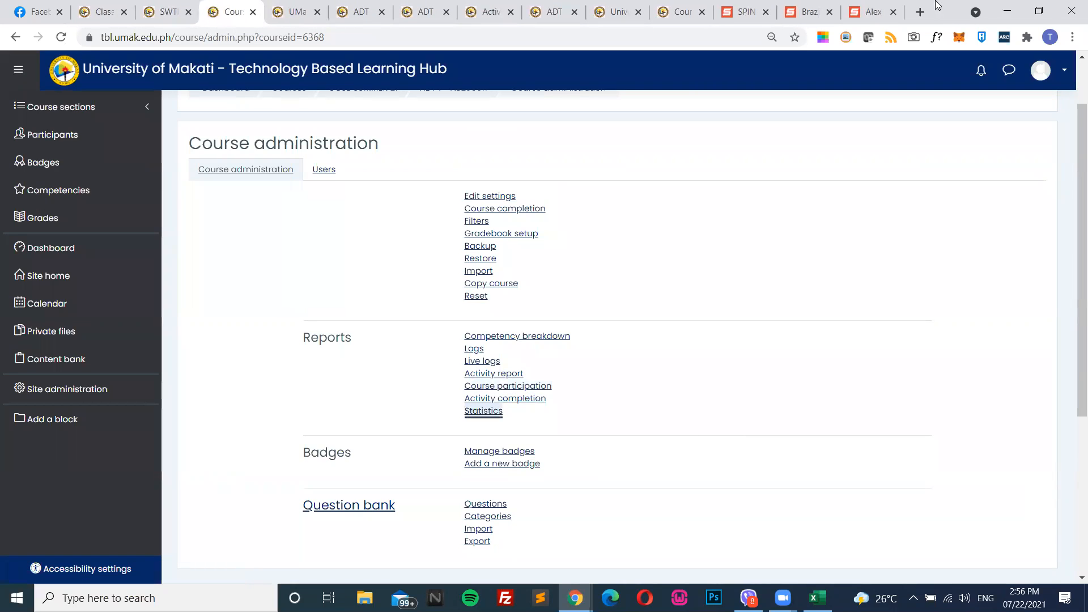
Restore the browser window from full screen and widen it on both sides to nearly the screen's width
click(1039, 11)
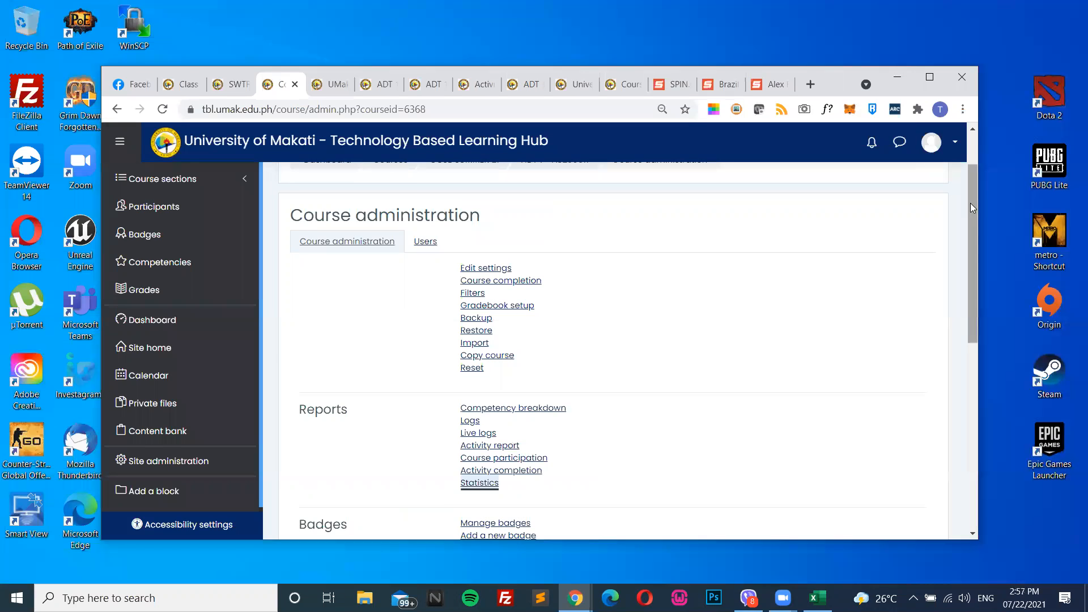
drag(978, 227, 1061, 227)
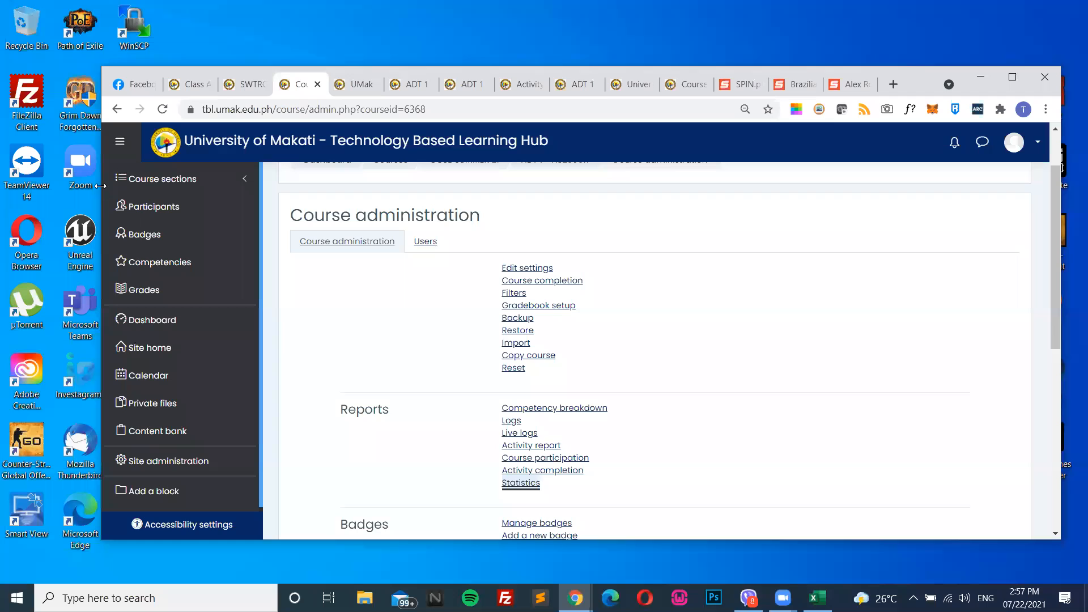
drag(99, 185, 1, 186)
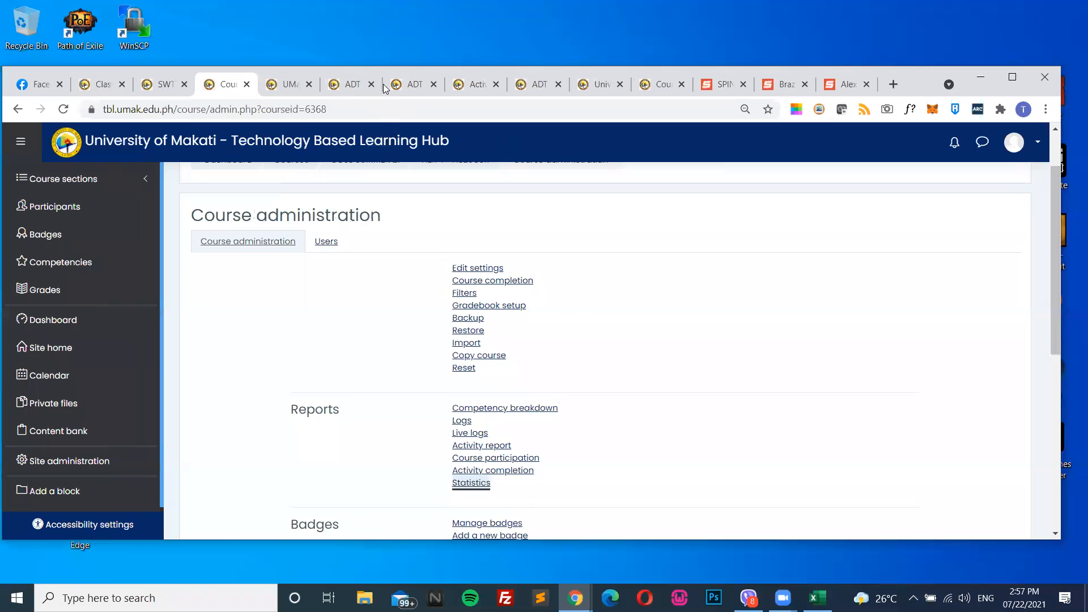
View the course's Activity report, and run the Course participation report for the Manager role with all actions
click(352, 84)
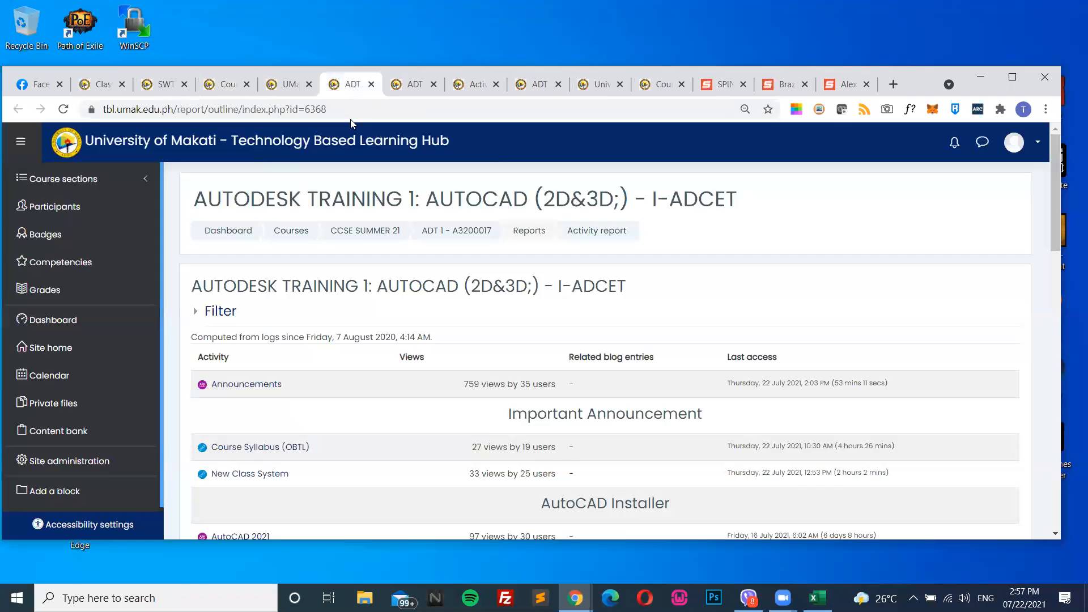
click(411, 88)
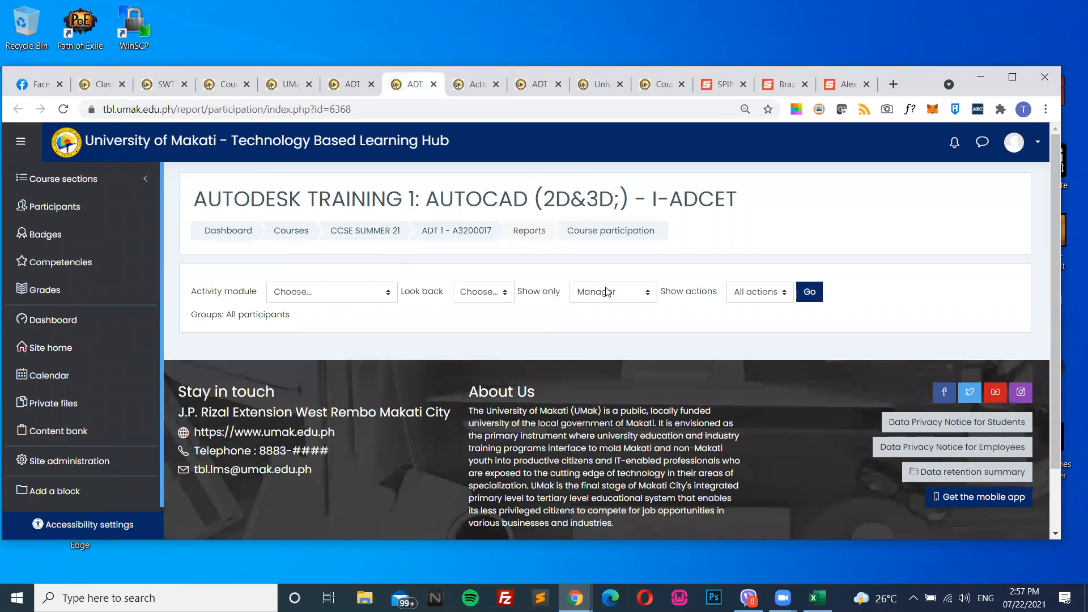
click(808, 293)
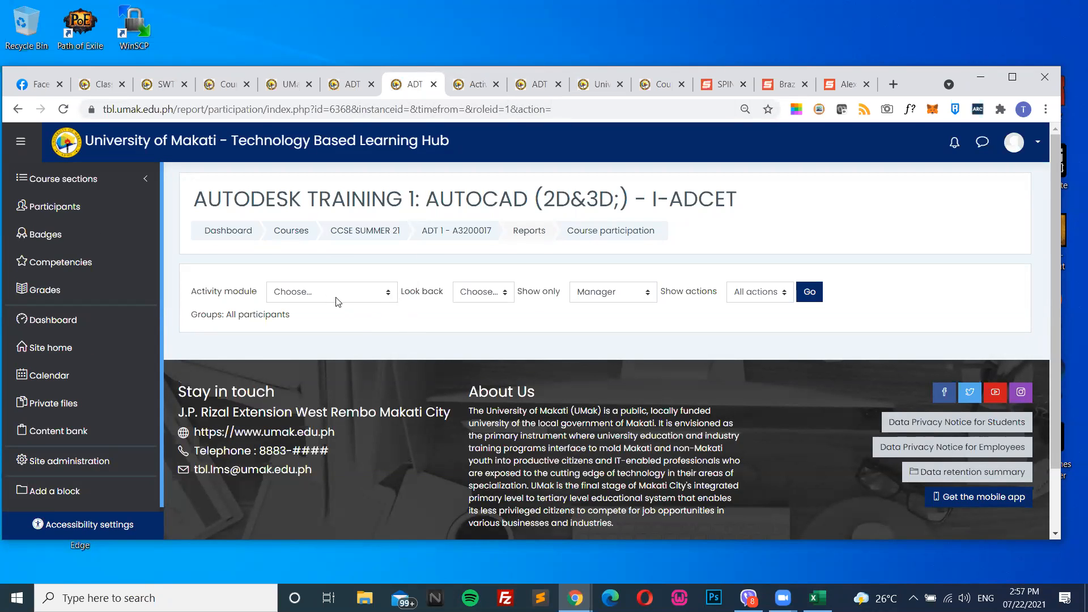
View the Activity completion report and examine which activities each student has completed
click(480, 83)
scroll(584, 390, down, 2)
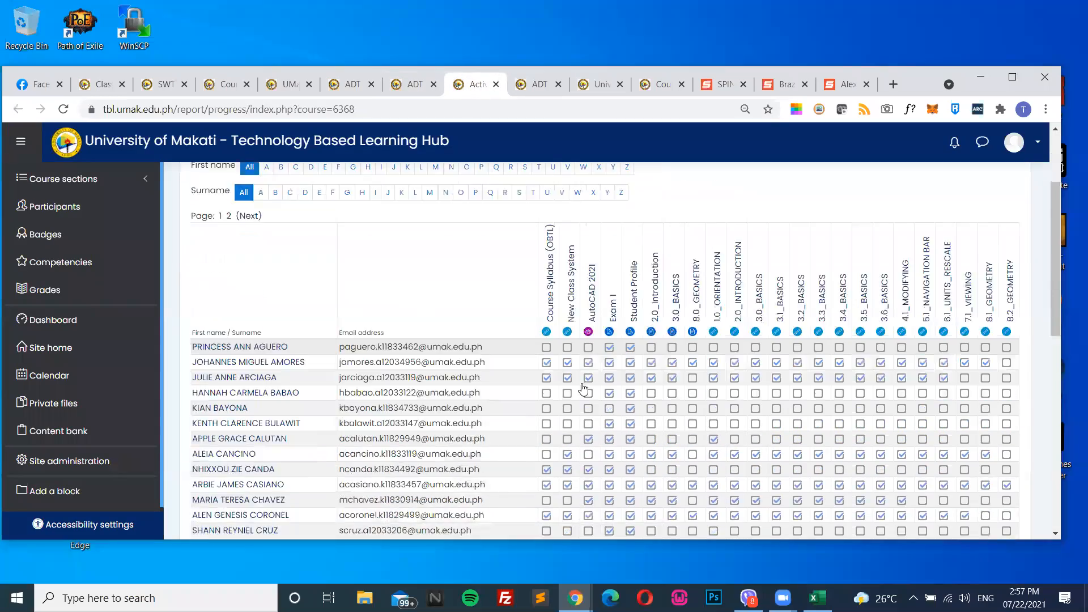
scroll(584, 390, down, 6)
scroll(529, 338, up, 4)
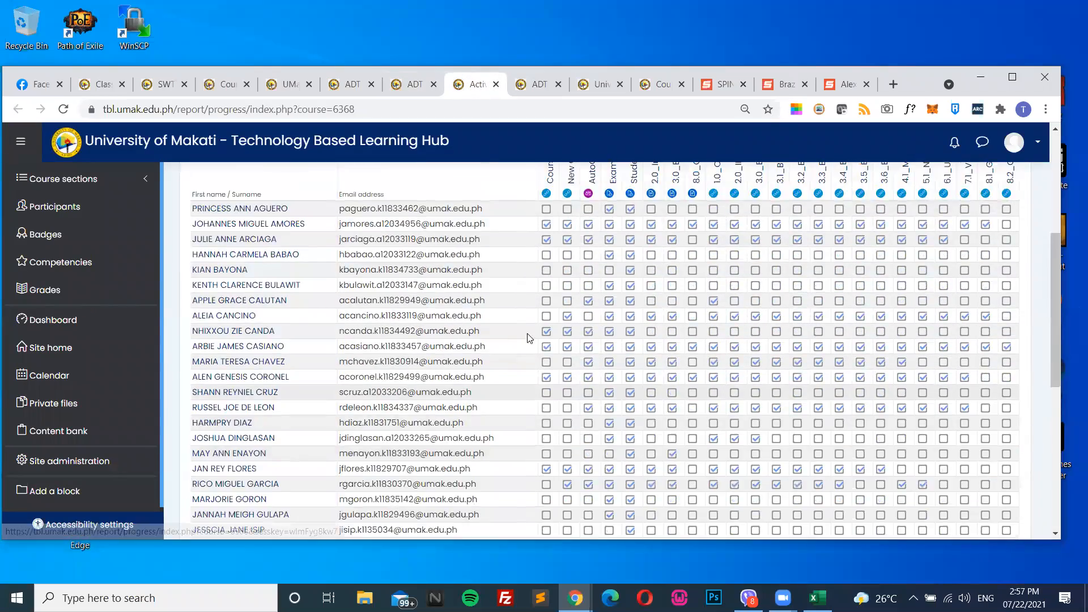
scroll(528, 339, up, 4)
scroll(633, 346, down, 2)
scroll(678, 391, down, 2)
scroll(526, 388, up, 2)
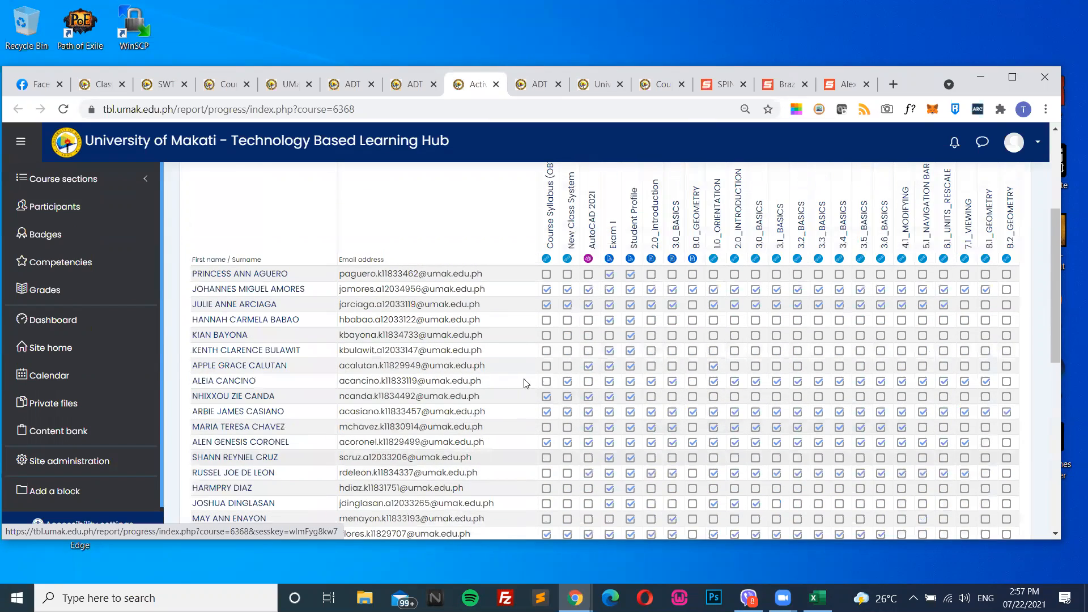
scroll(395, 165, up, 2)
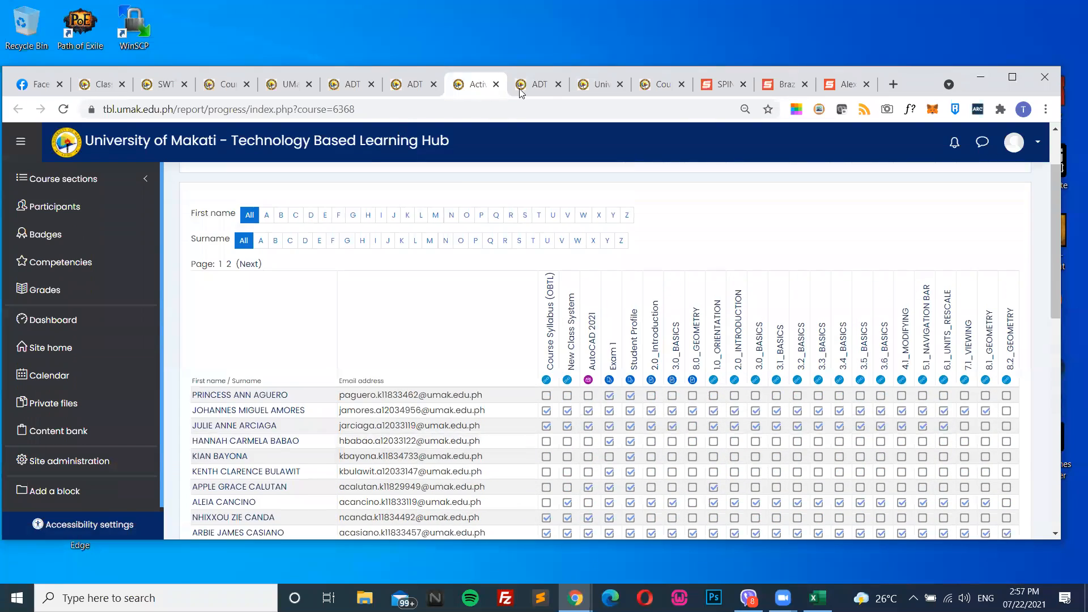
Run the course's Statistics report for all activity (all roles) over the last 1 week and view its chart
key(ctrl+Tab)
click(990, 293)
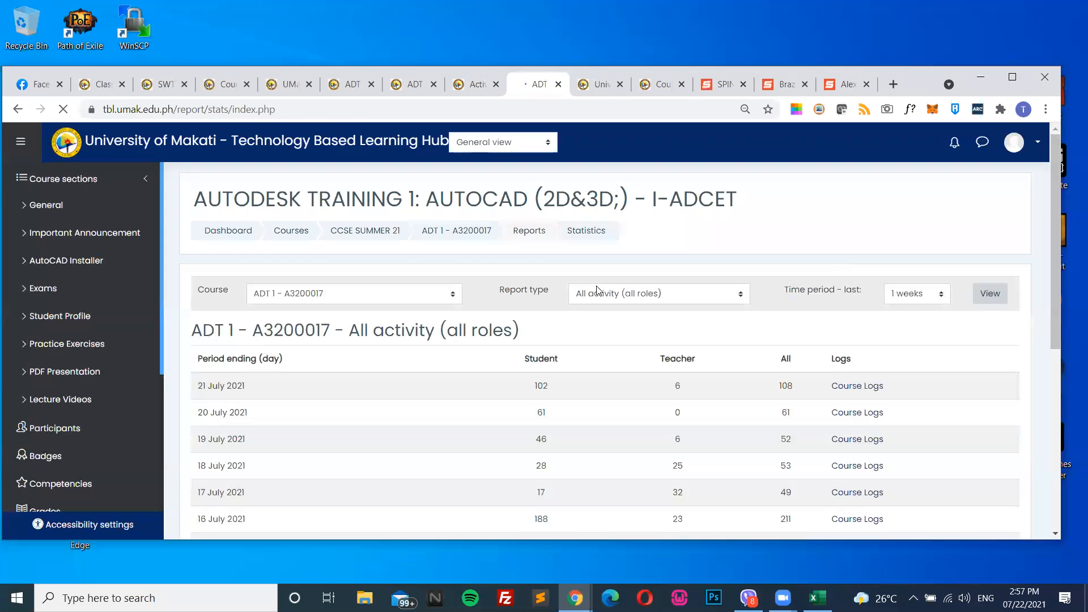
scroll(590, 325, down, 2)
scroll(632, 366, up, 1)
scroll(599, 375, down, 2)
scroll(576, 371, up, 2)
scroll(579, 360, up, 1)
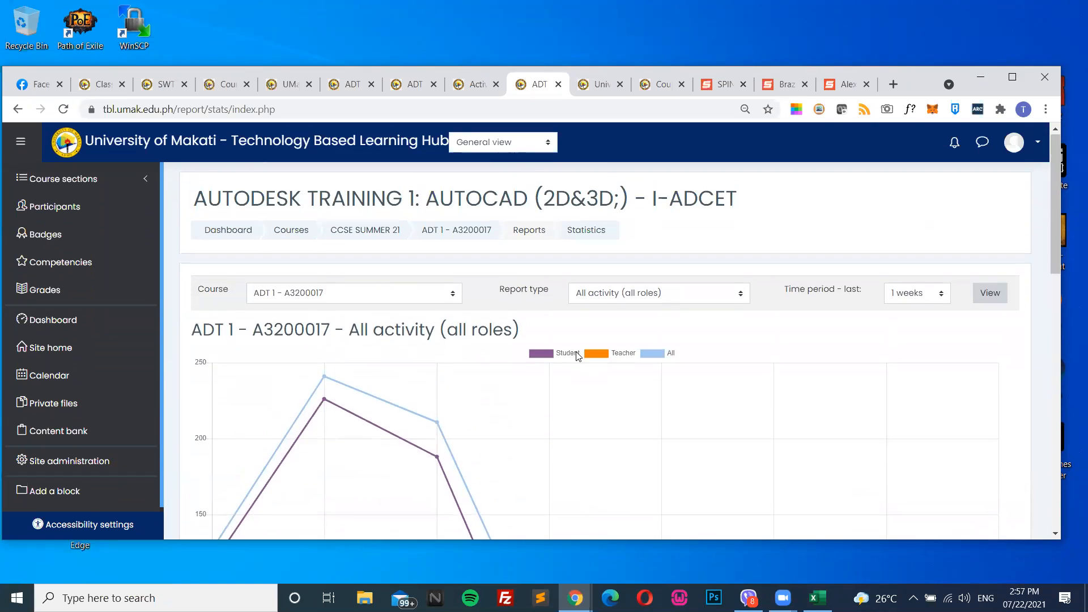
Run the statistics report again for the last 3 months and view its chart and weekly table
scroll(584, 356, down, 1)
click(924, 224)
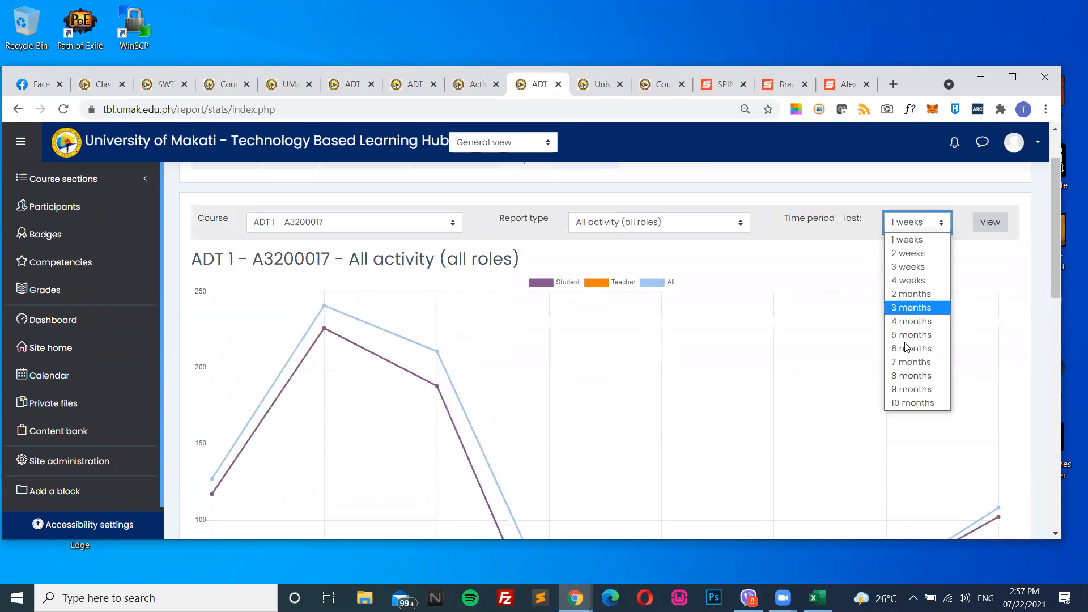
click(917, 306)
click(989, 223)
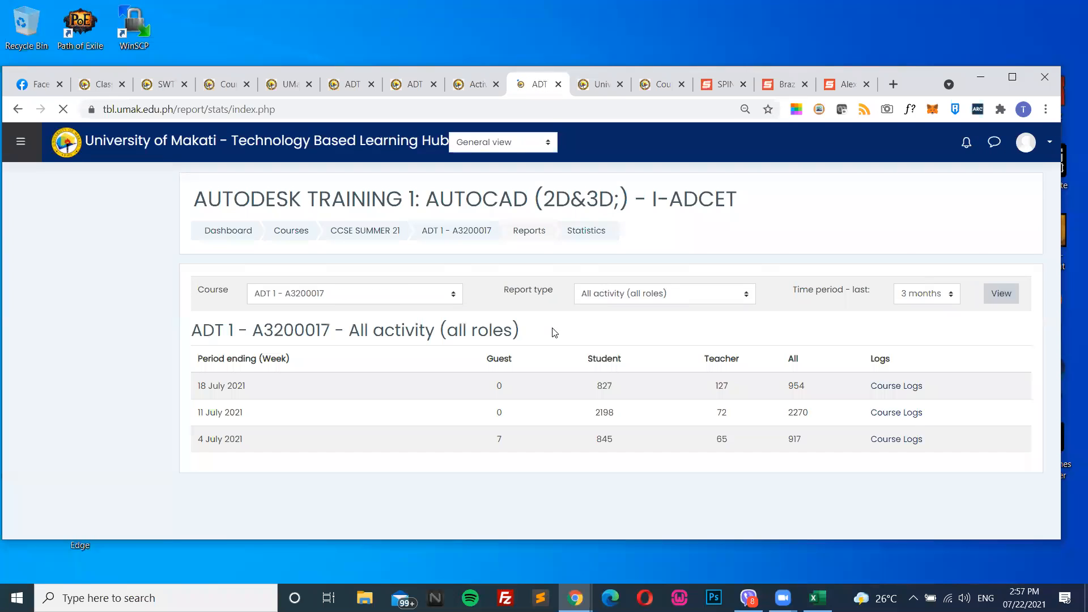
scroll(342, 371, down, 4)
scroll(343, 371, down, 5)
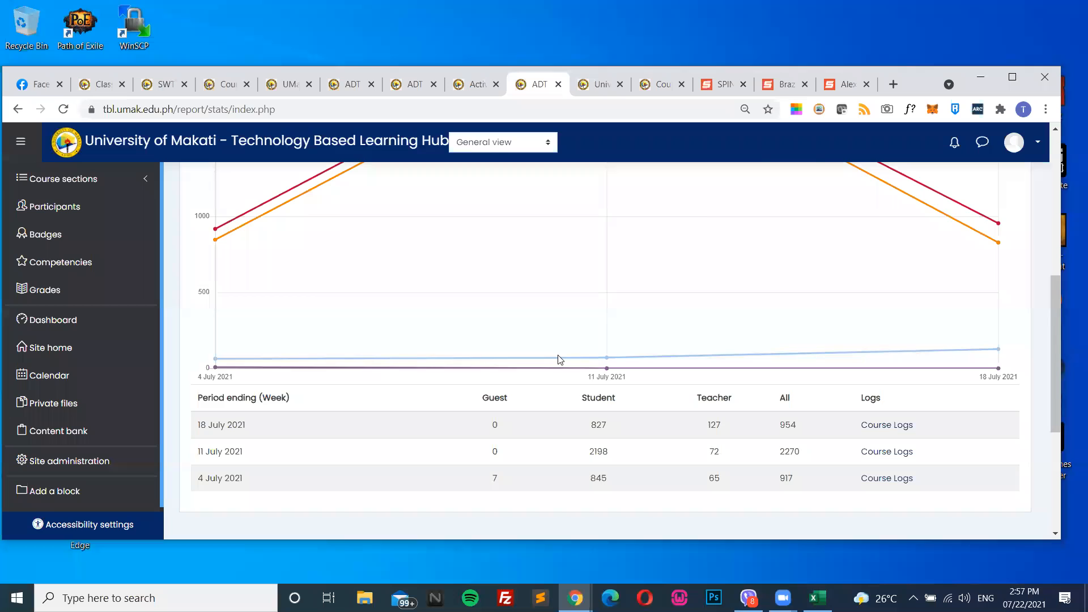
scroll(696, 342, up, 1)
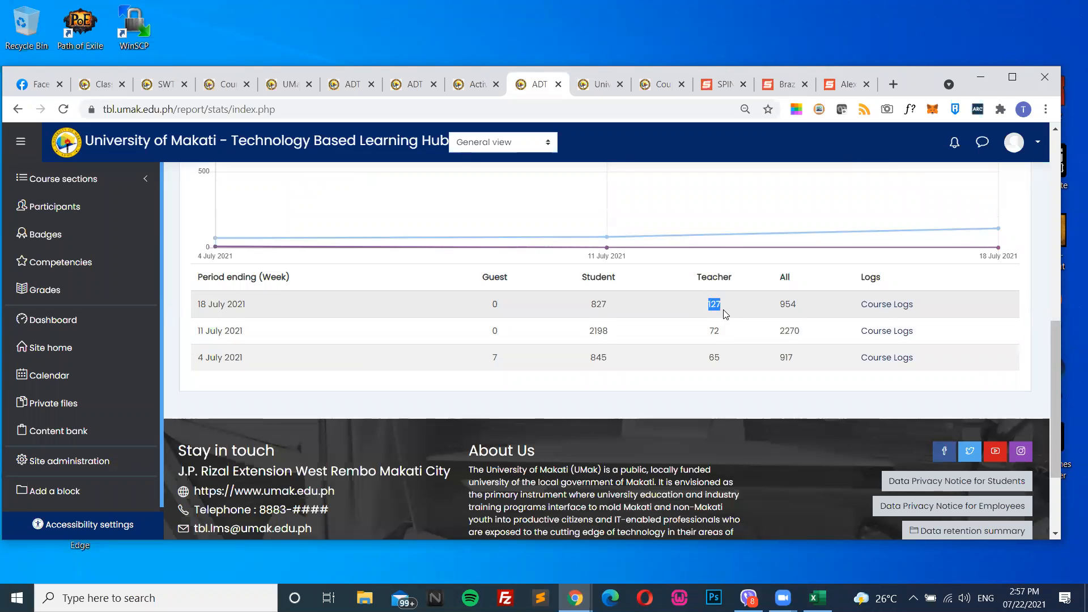
Highlight the weekly teacher and student activity counts in the statistics table to compare them
click(714, 332)
double_click(598, 303)
click(601, 328)
double_click(599, 330)
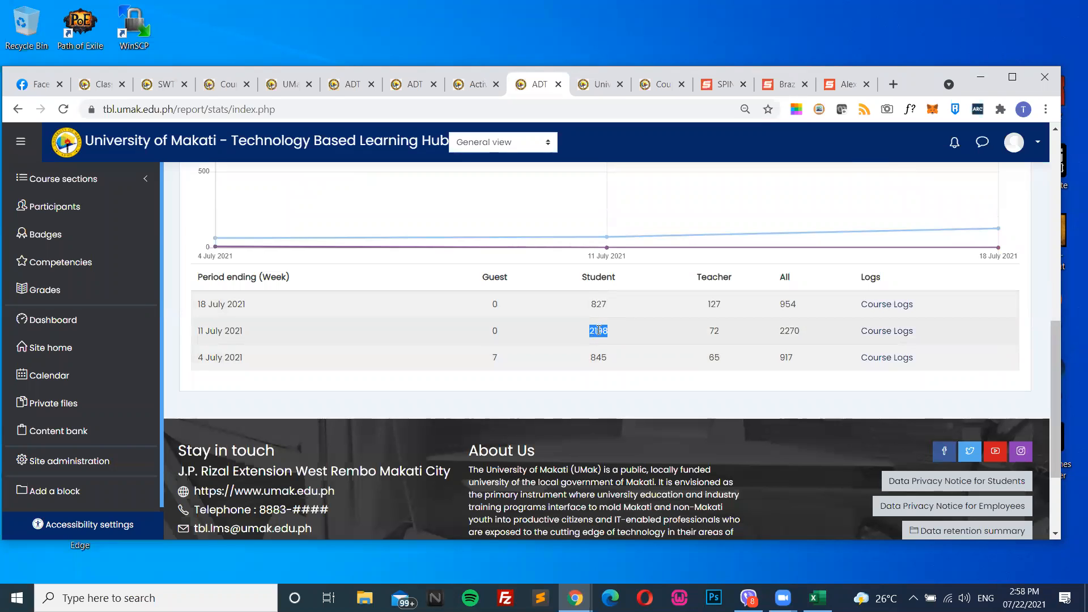
double_click(599, 358)
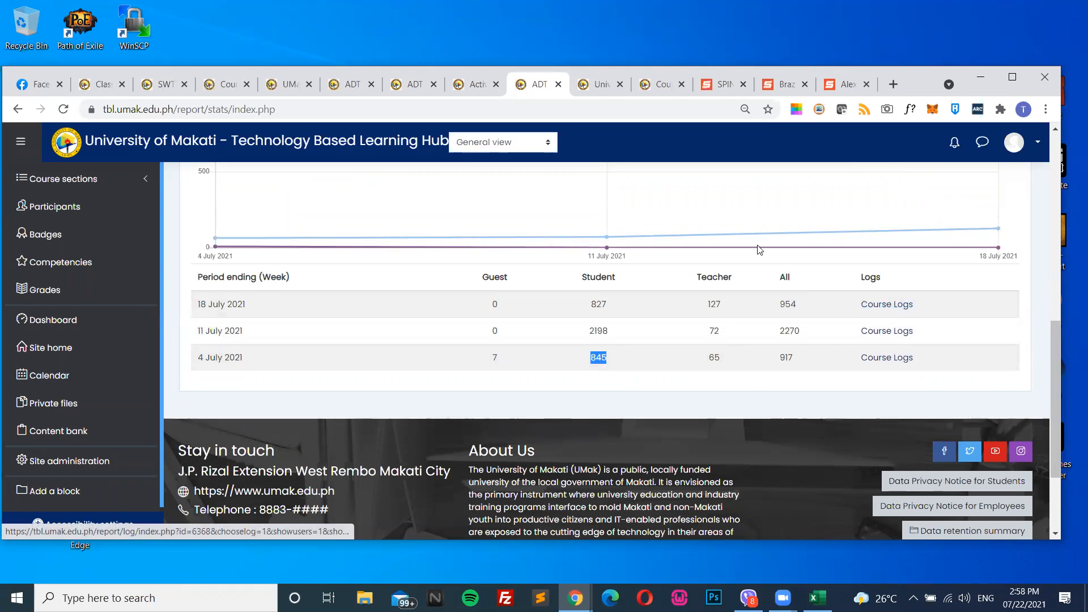
Open the course logs for the week ending 18 July 2021 and examine the recorded user events
click(895, 306)
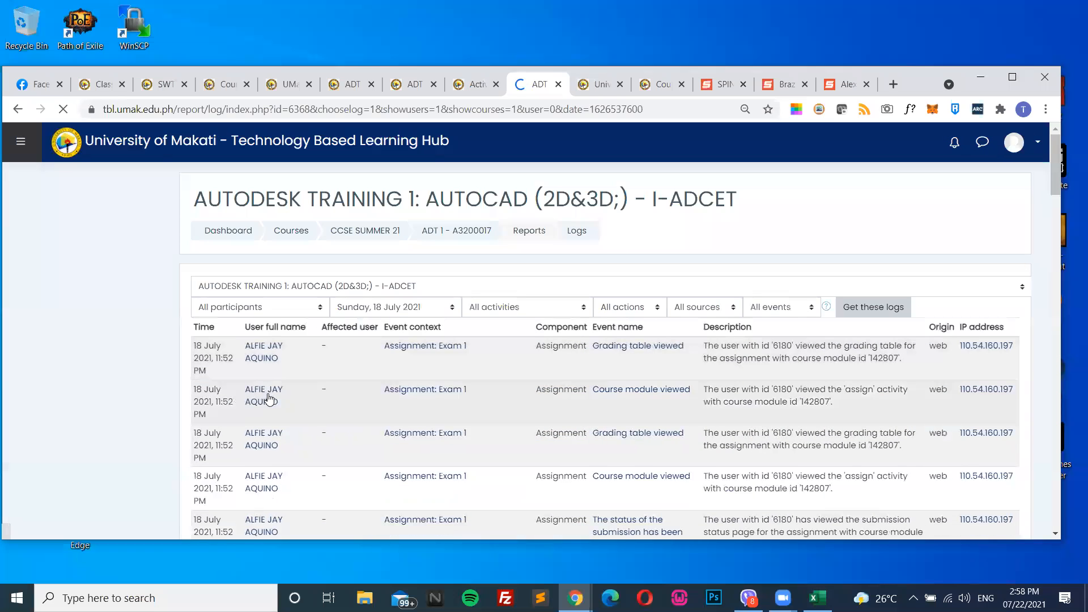
scroll(432, 397, down, 2)
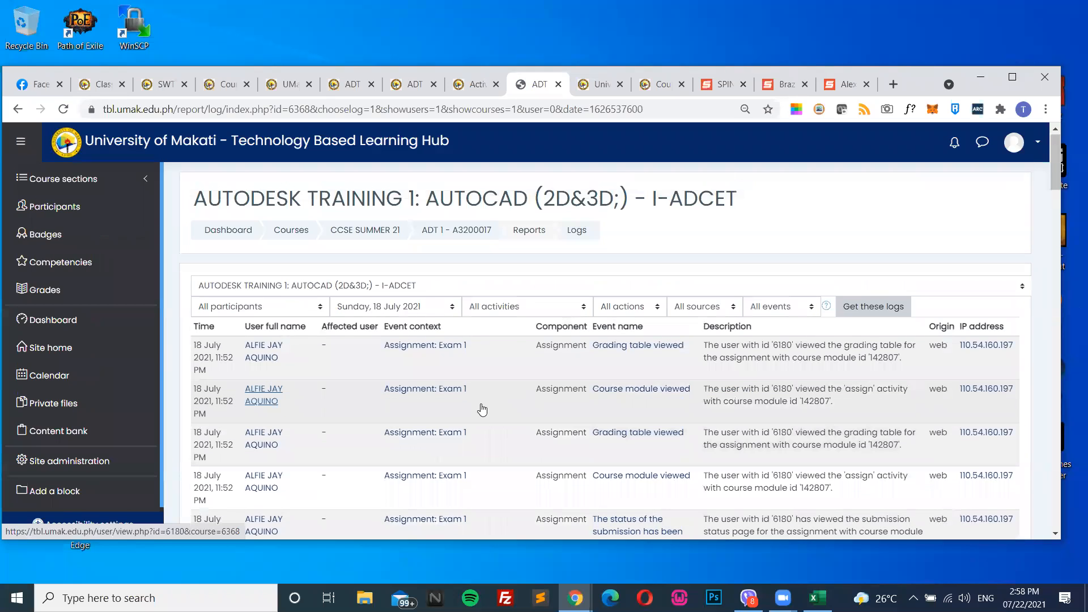
scroll(479, 400, down, 2)
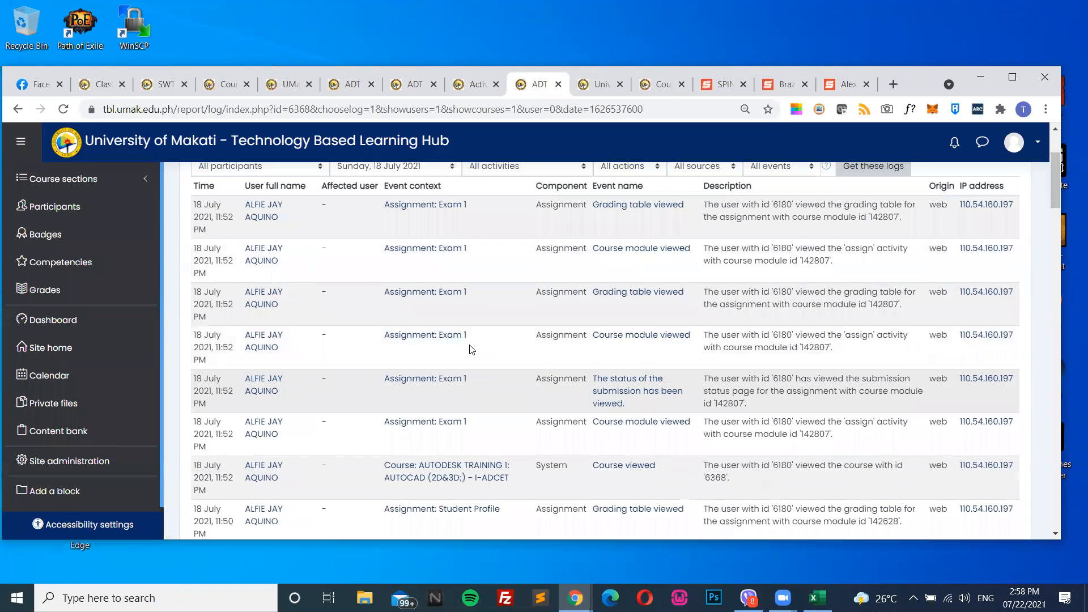
scroll(480, 383, down, 1)
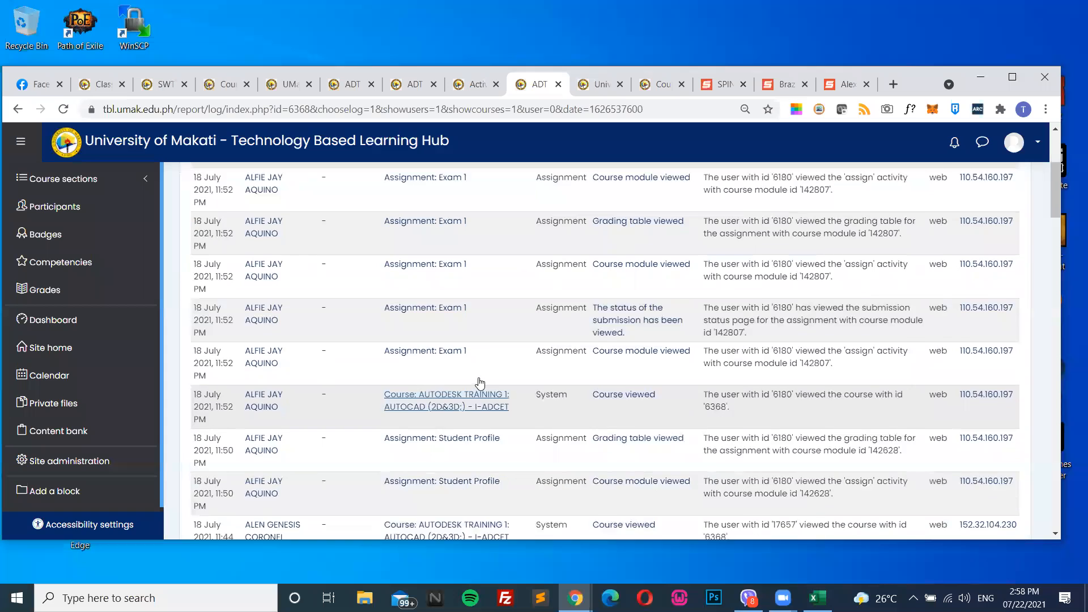
scroll(480, 383, up, 1)
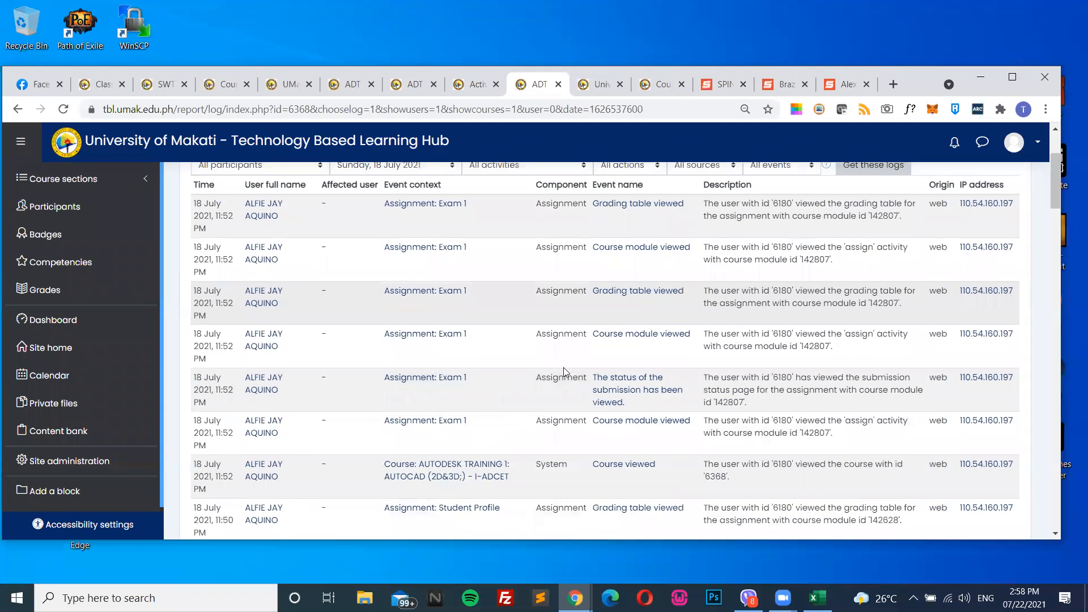
scroll(564, 368, down, 3)
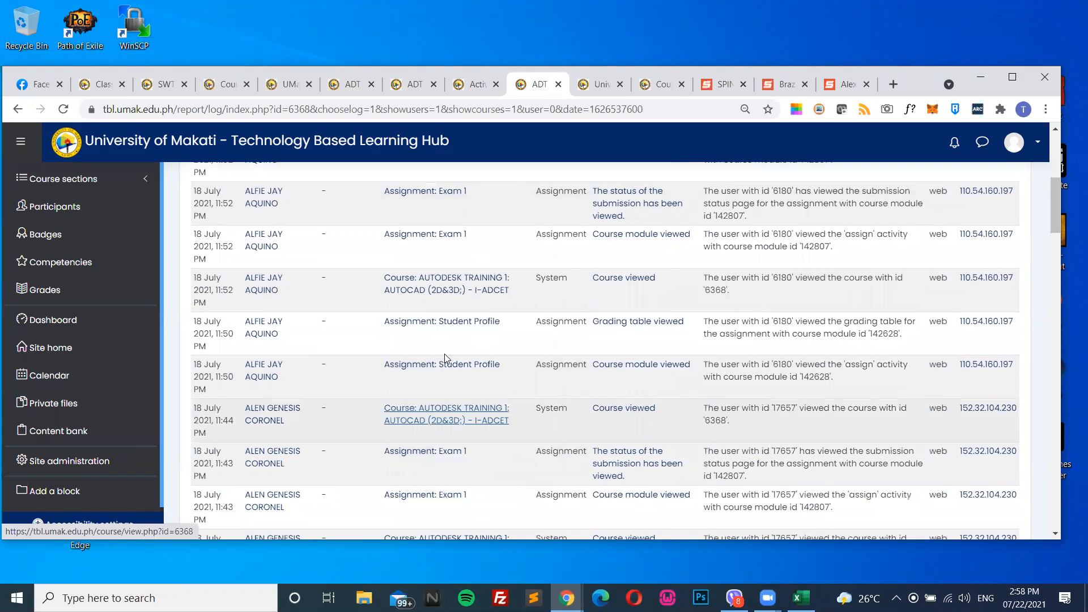
scroll(445, 359, up, 5)
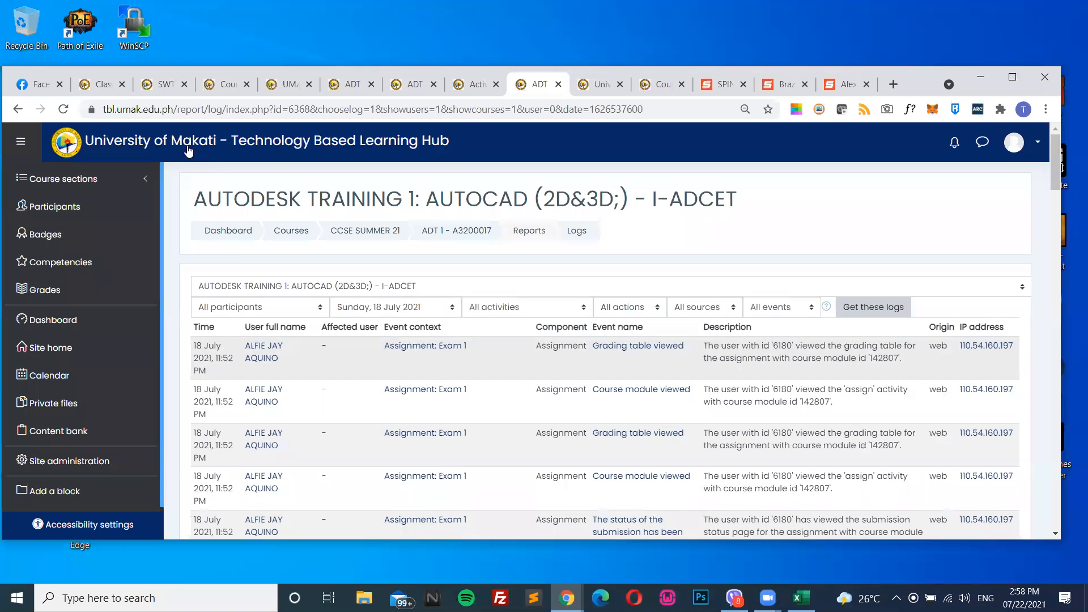
Return to the three-month statistics report, and look over the options on the course administration page
click(18, 108)
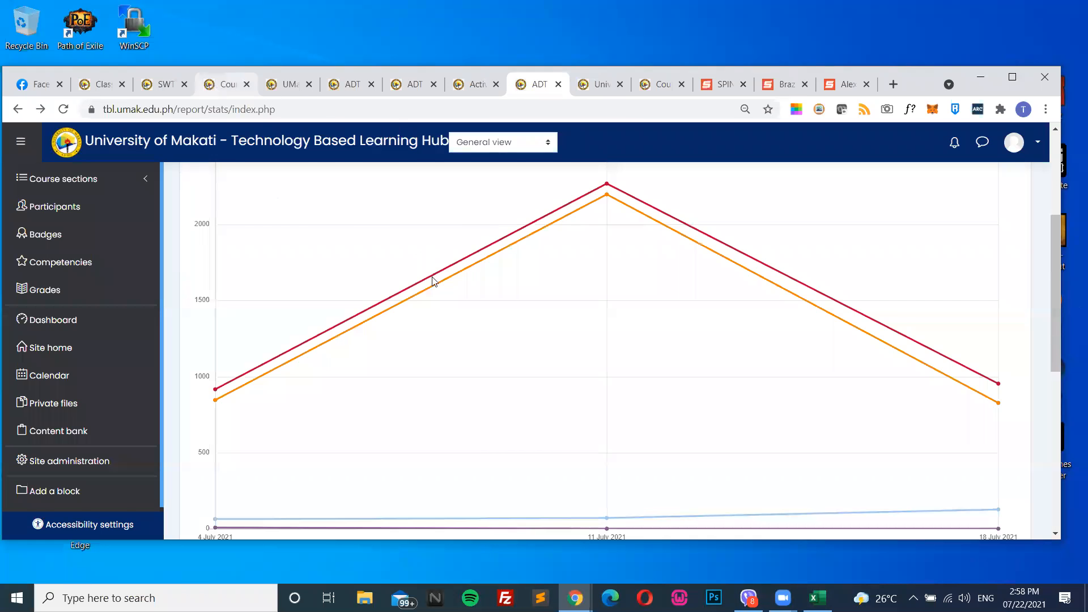
key(alt+Left)
scroll(544, 373, up, 2)
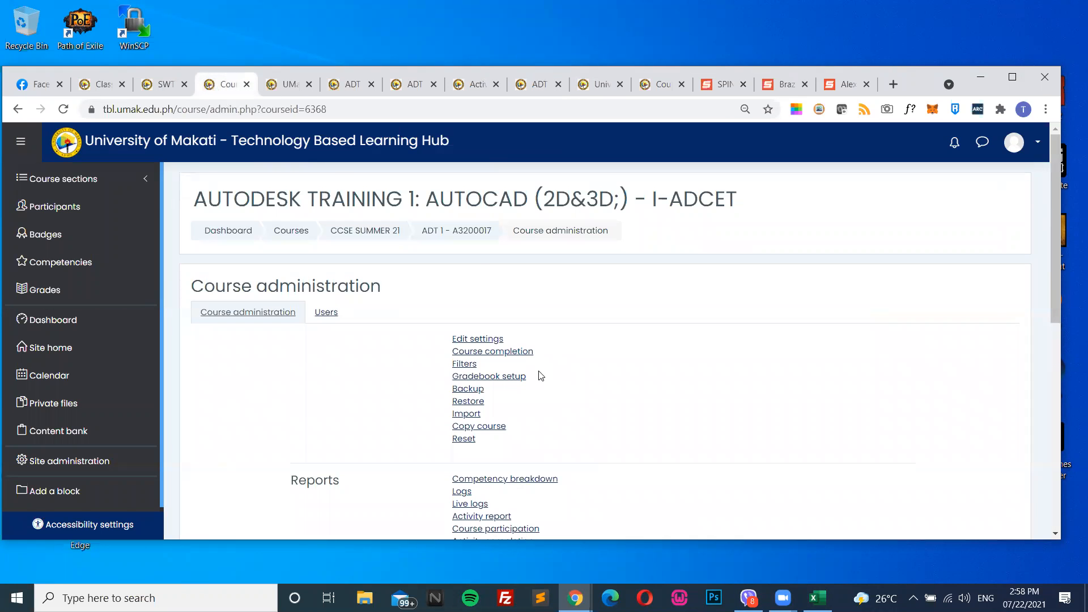
scroll(542, 376, down, 2)
scroll(425, 252, up, 2)
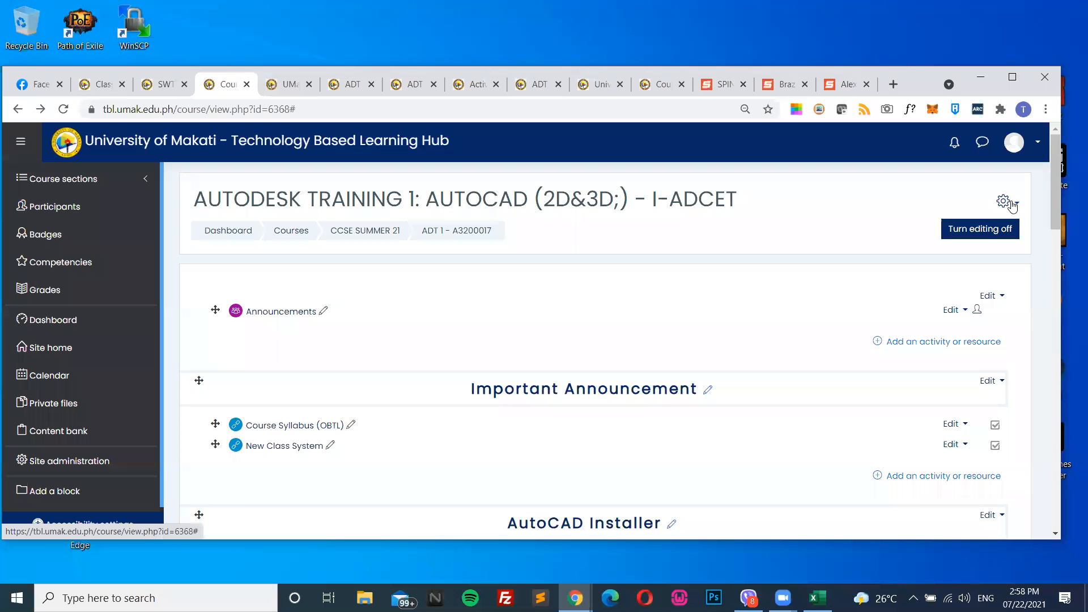
Open the full course administration page from the course's main page
click(1012, 211)
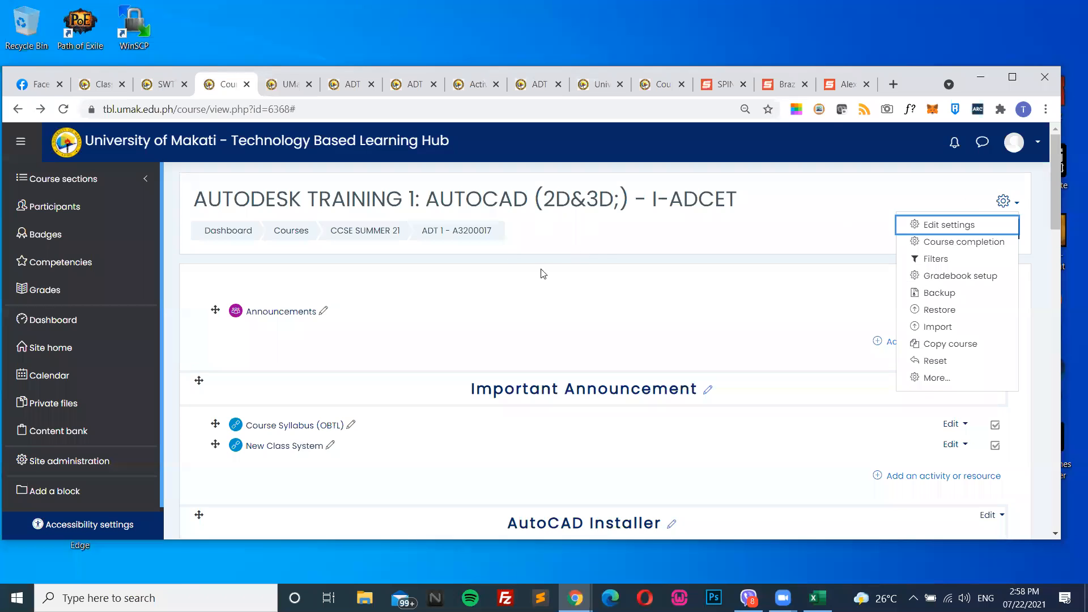
key(Escape)
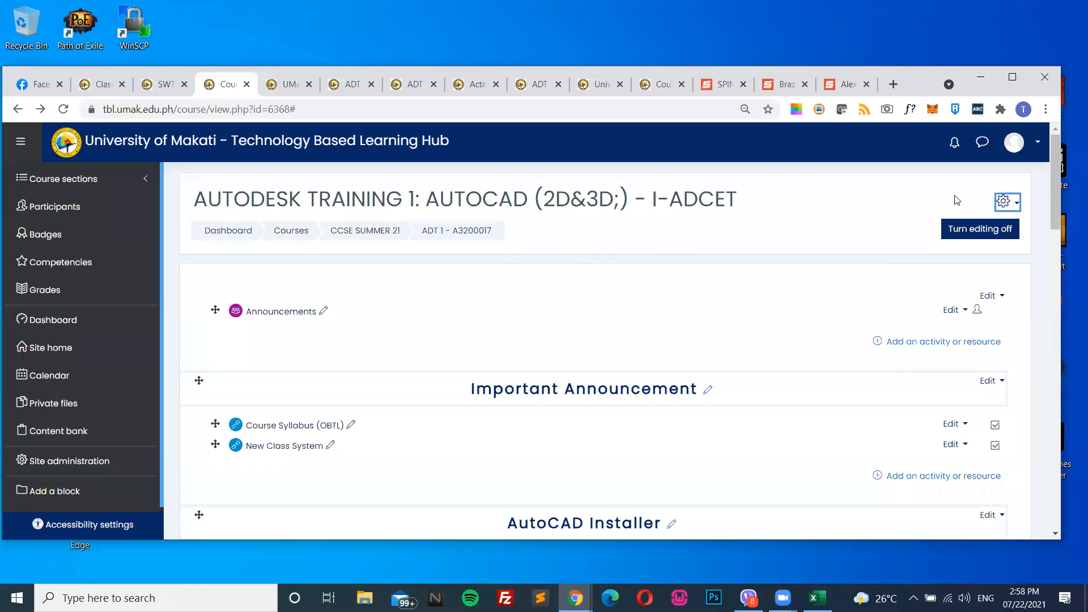
click(1016, 210)
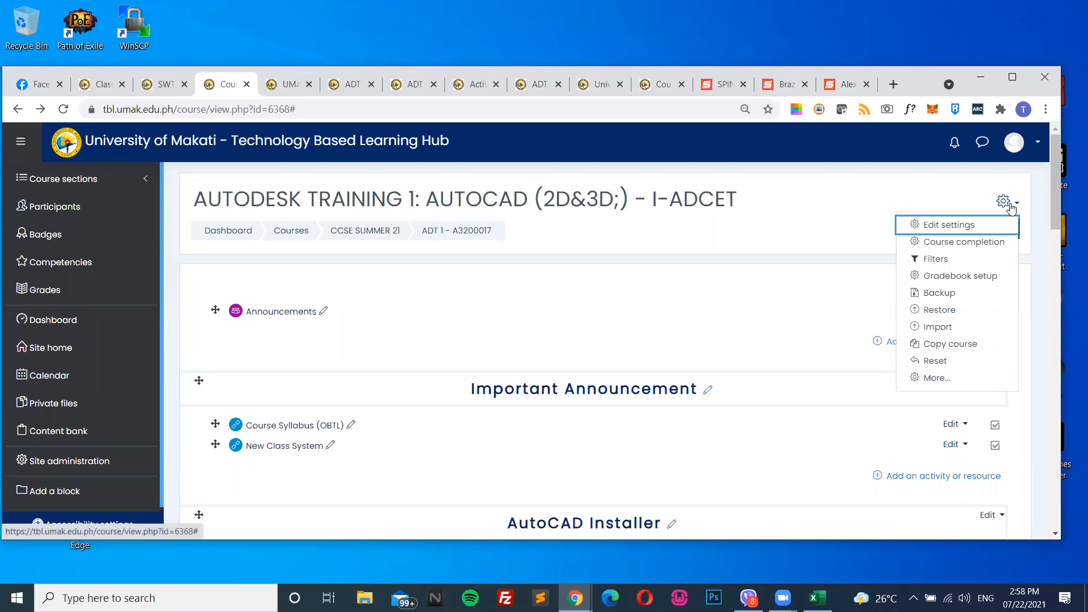
click(940, 379)
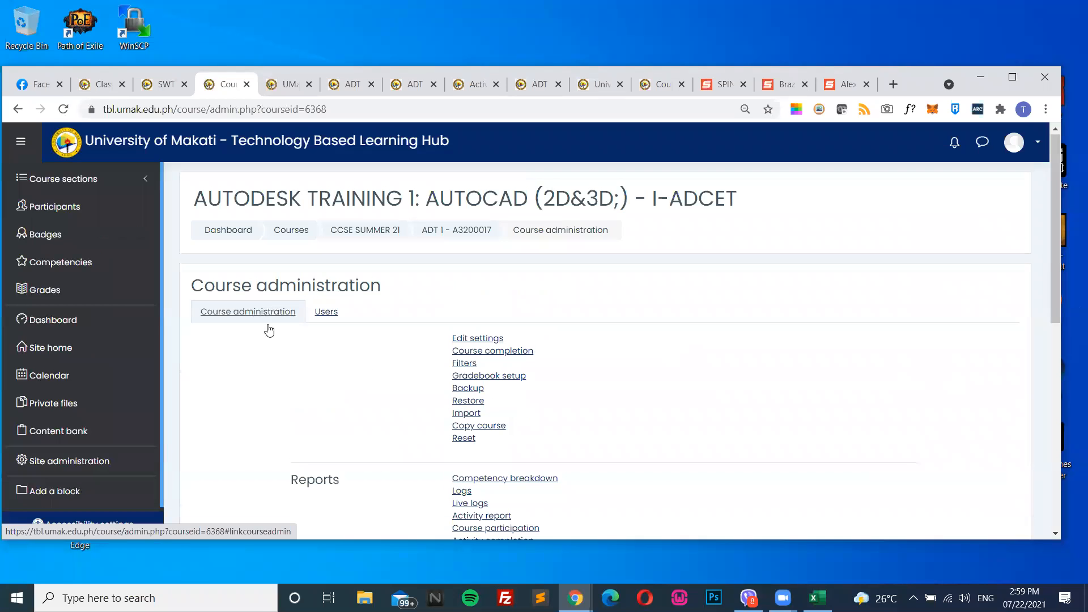
Open the course's Logs report and get the logs for all participants, days, activities and events
scroll(380, 383, down, 2)
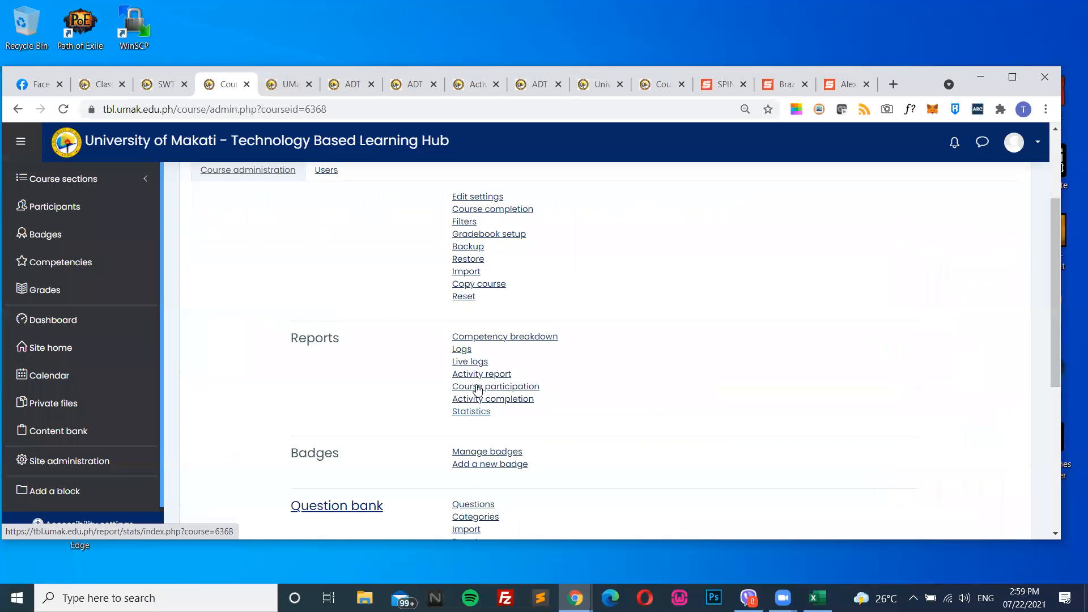
click(462, 349)
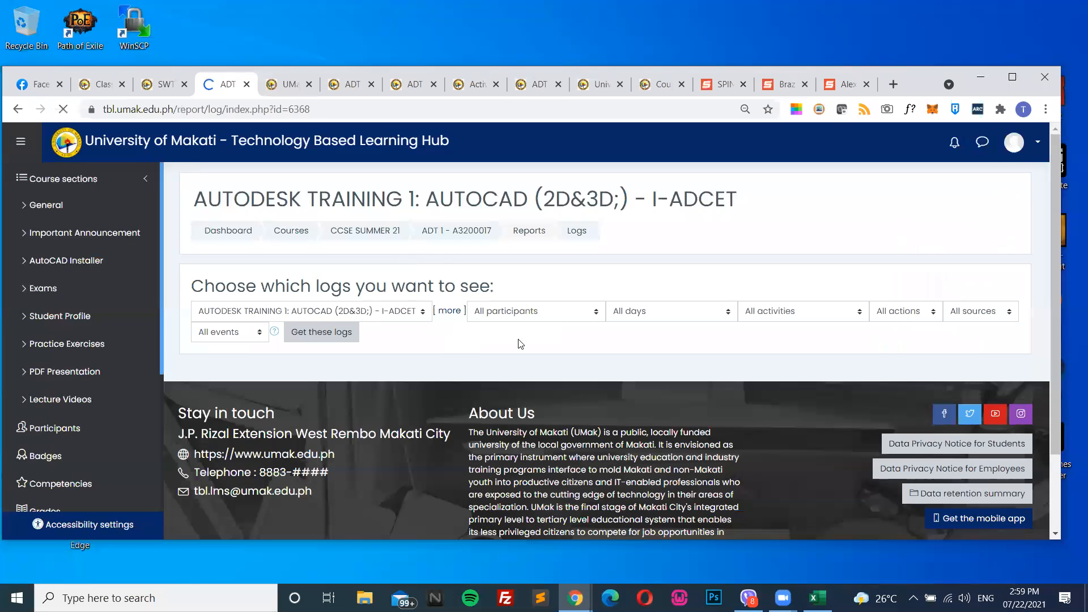
click(323, 334)
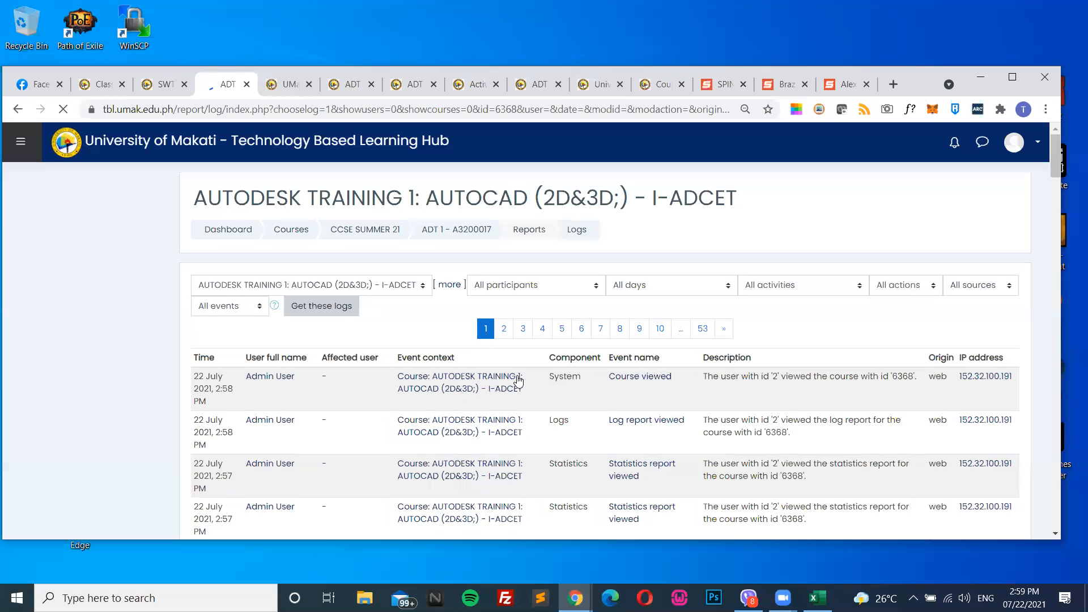
Examine the most recent course log entries with their users, event contexts and descriptions
scroll(498, 374, down, 1)
scroll(486, 371, down, 3)
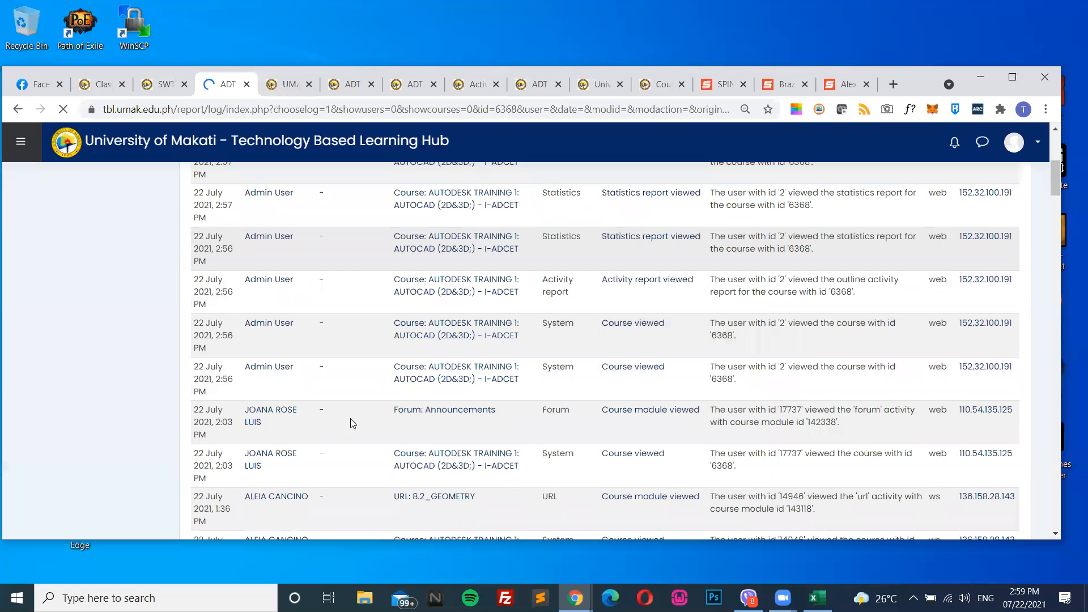
scroll(351, 423, down, 3)
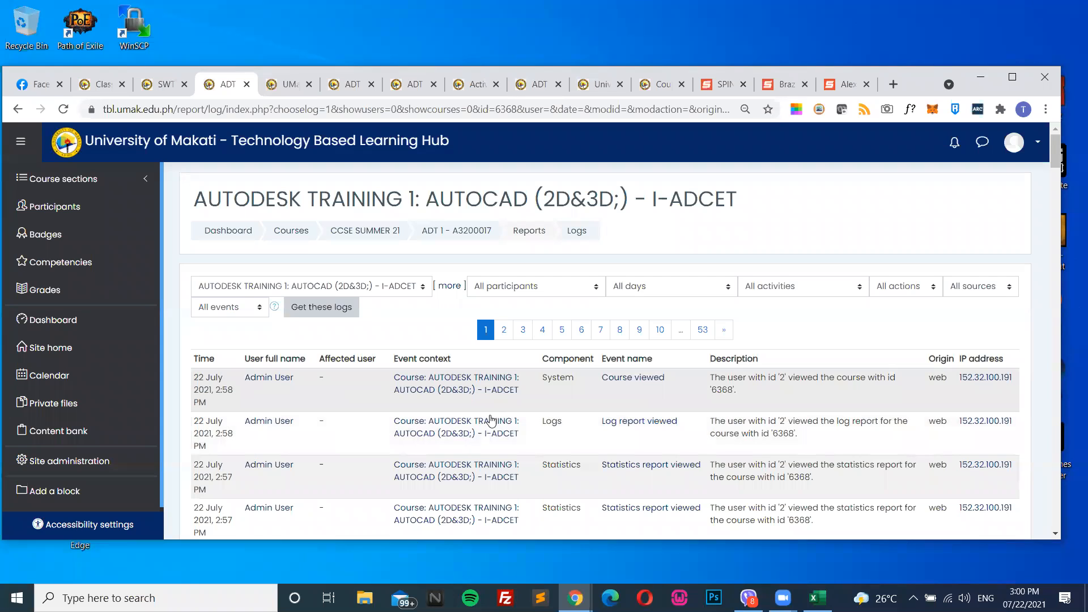
scroll(485, 408, down, 6)
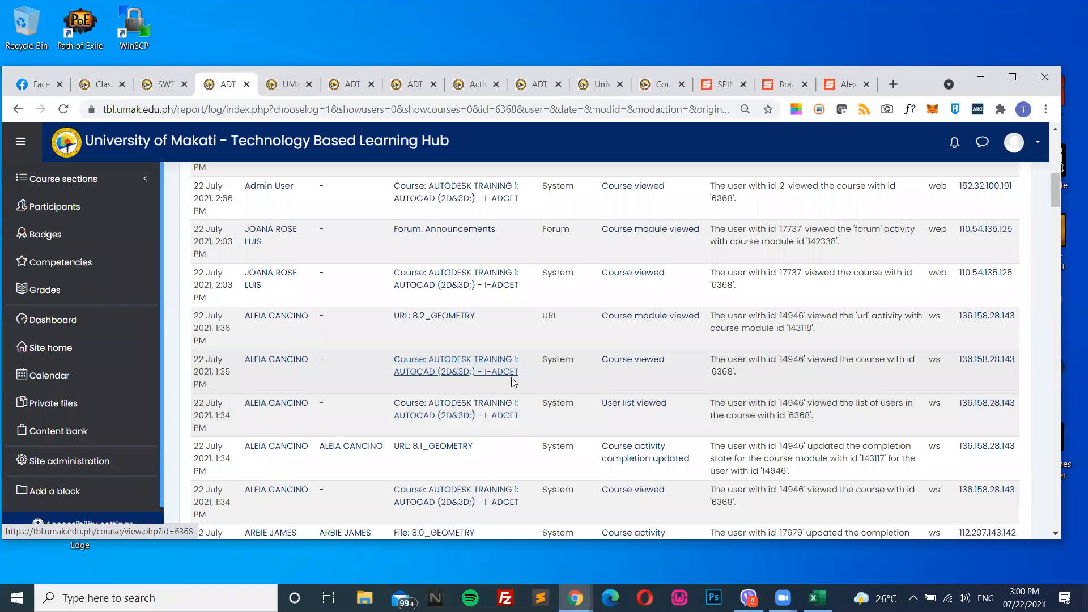
scroll(515, 371, up, 5)
scroll(511, 369, up, 3)
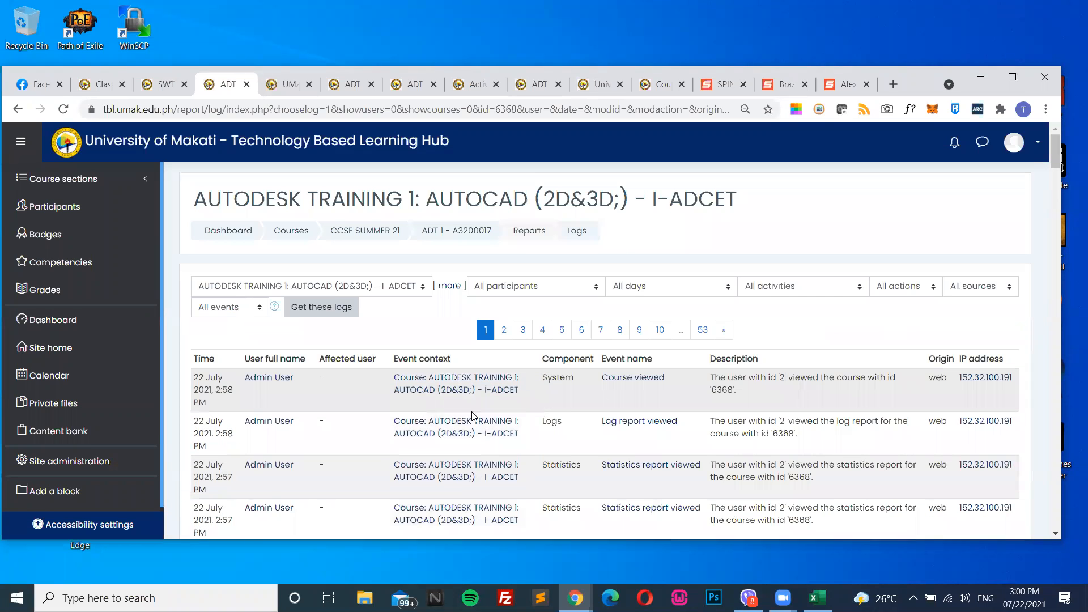
Maximize the browser window and read through the first page of course log entries to its end
click(1013, 77)
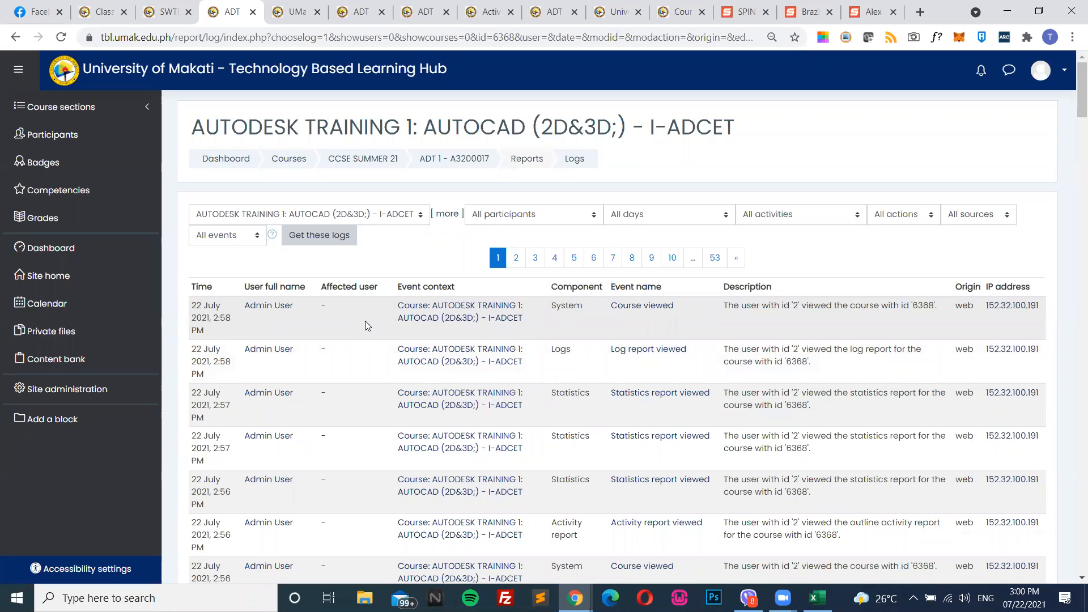
scroll(454, 392, down, 5)
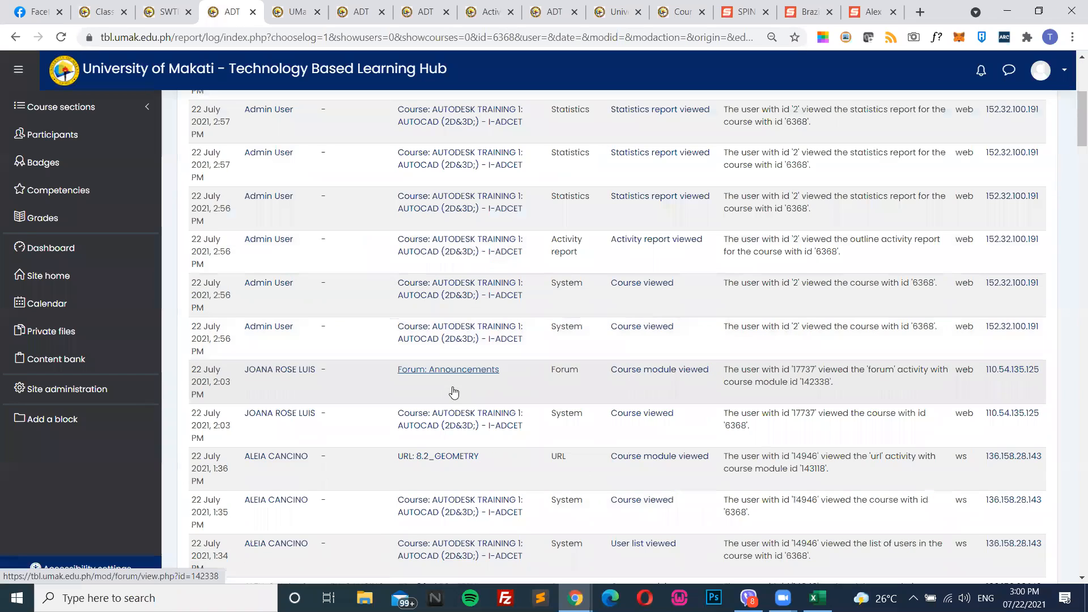
scroll(452, 394, down, 5)
scroll(450, 389, down, 5)
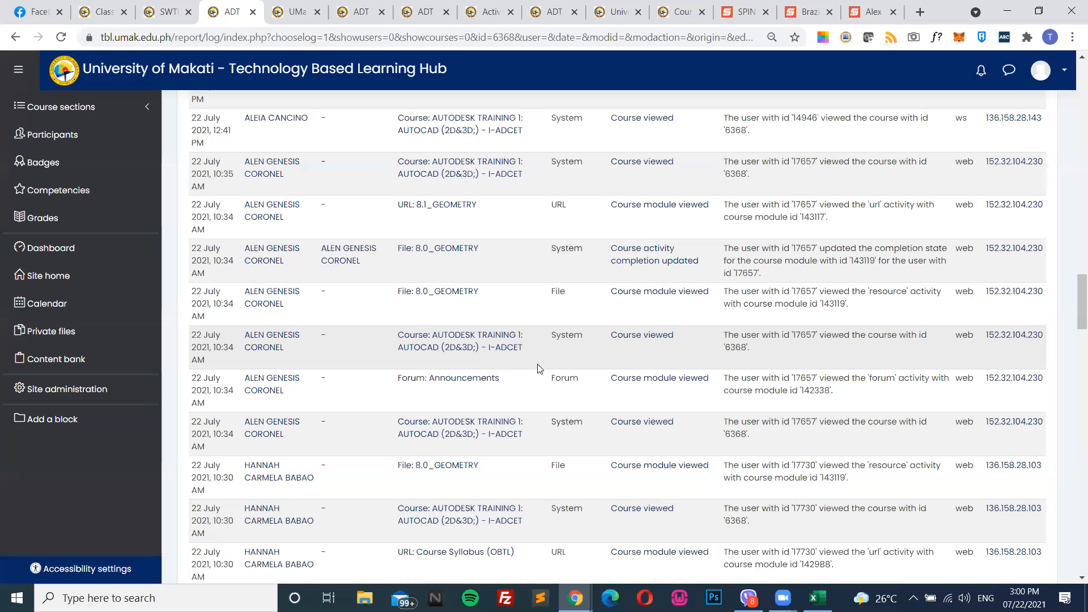
scroll(639, 431, down, 1)
scroll(635, 441, down, 10)
scroll(632, 441, up, 4)
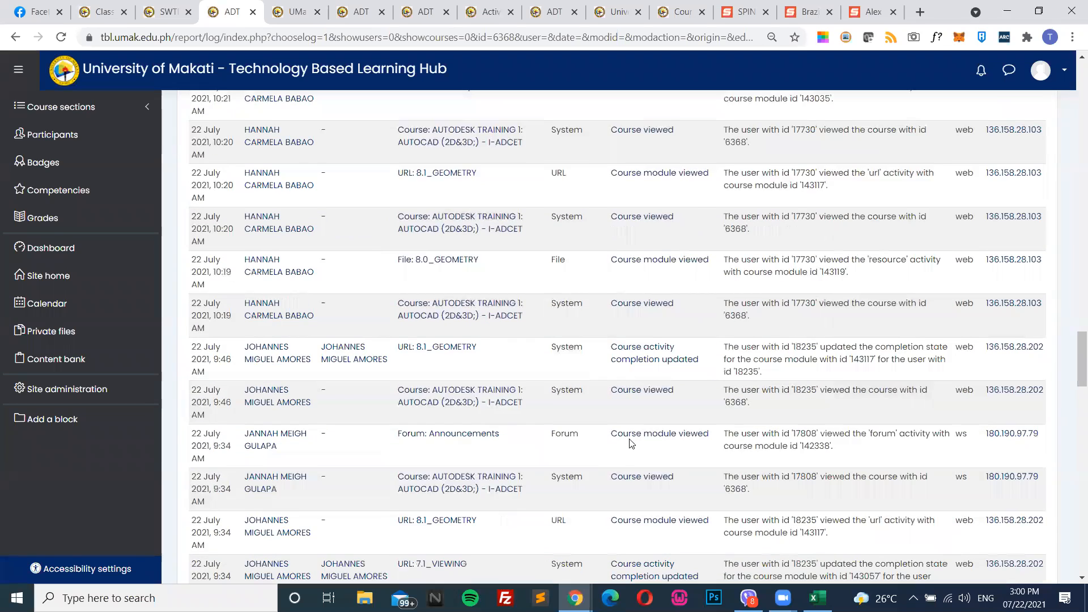
drag(1081, 339, 1077, 536)
Check the file formats offered for downloading the course log table, keeping comma separated values (.csv) selected
click(414, 320)
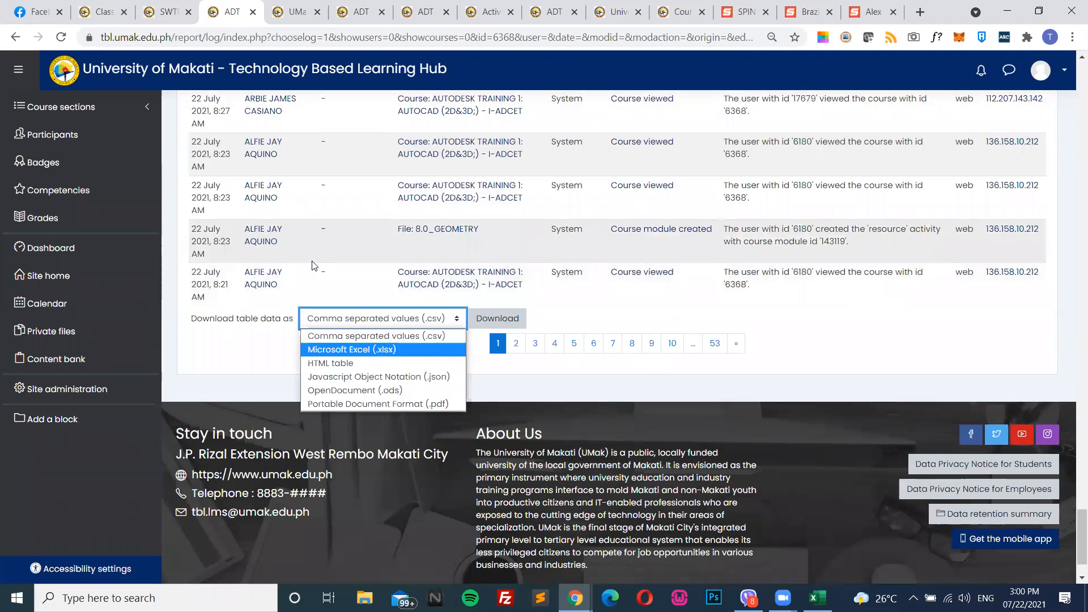
click(835, 348)
click(404, 322)
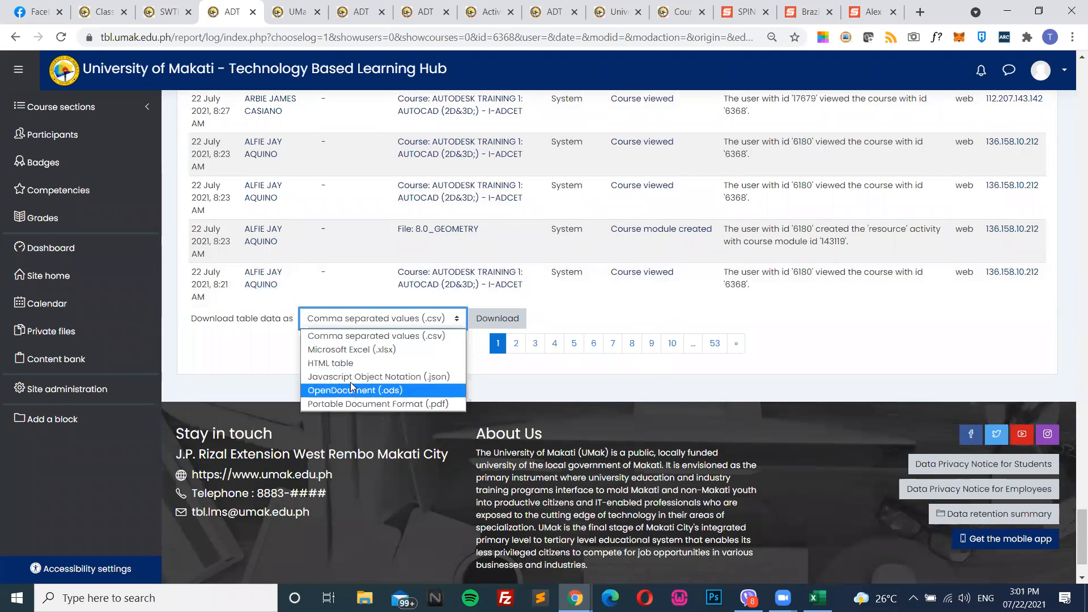
click(841, 340)
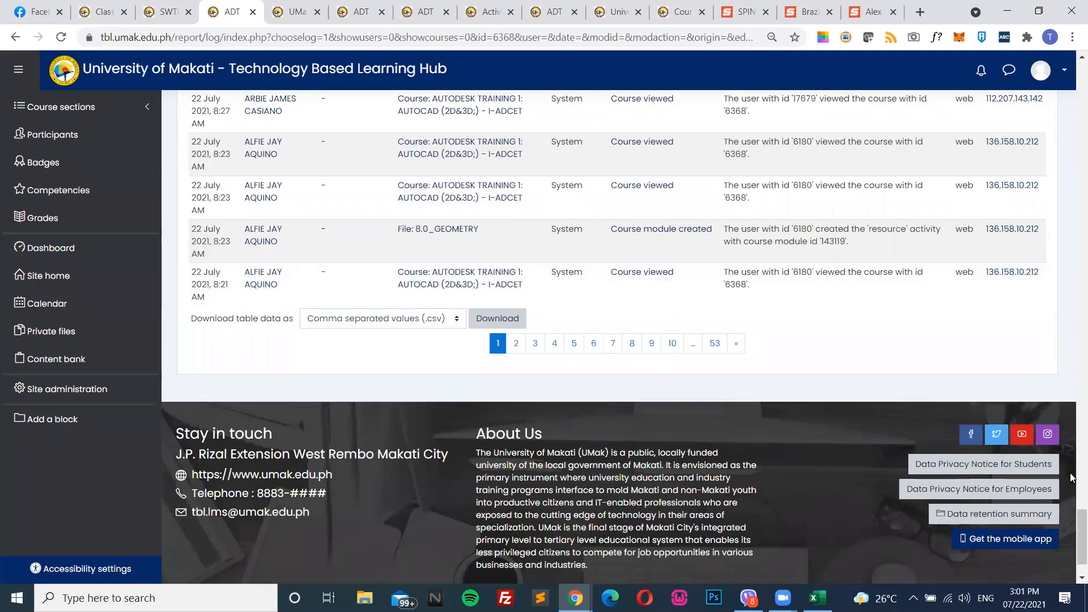
Leave the course log entries and return to the course administration page
drag(1082, 537, 1057, 55)
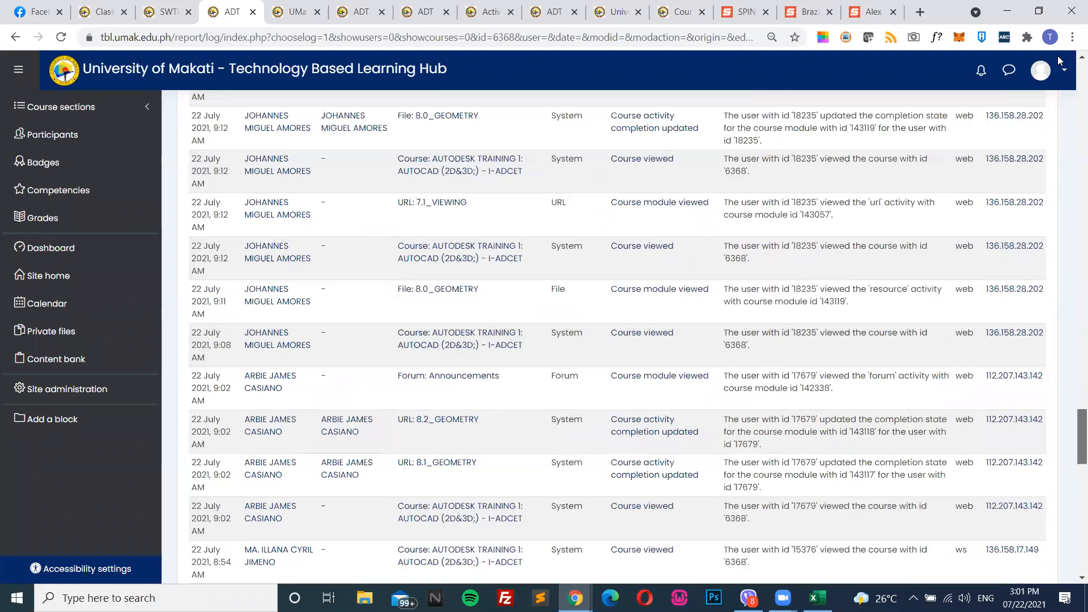
scroll(389, 161, up, 20)
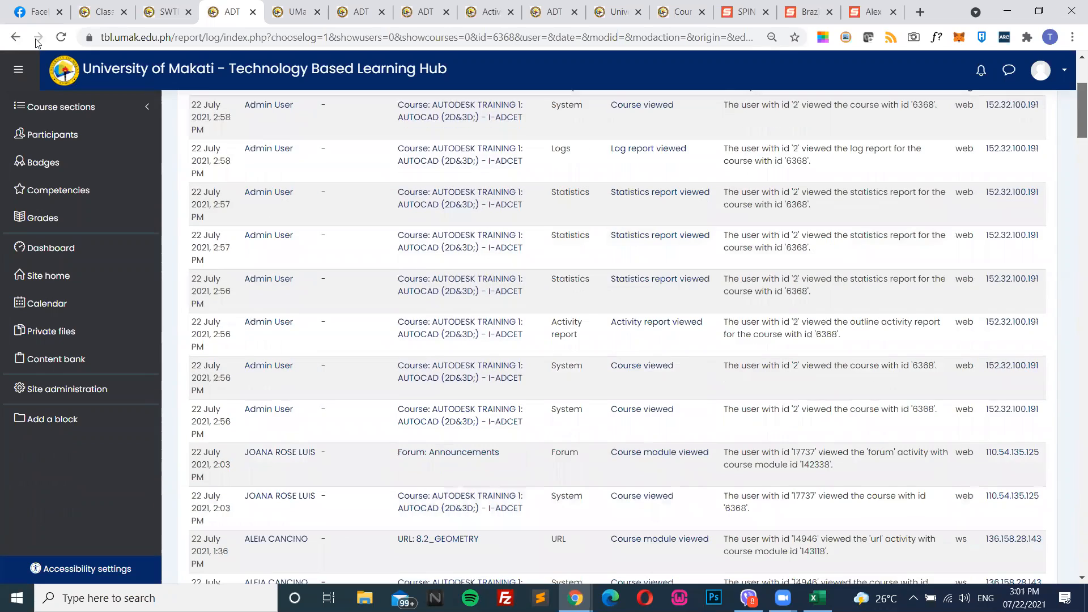
click(15, 37)
click(15, 37)
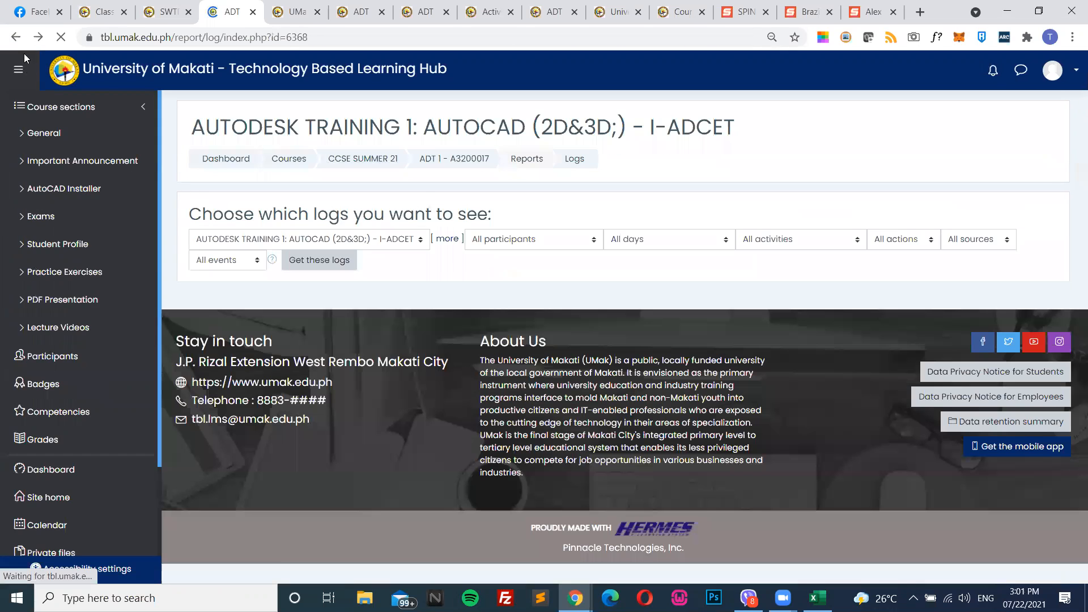
click(14, 37)
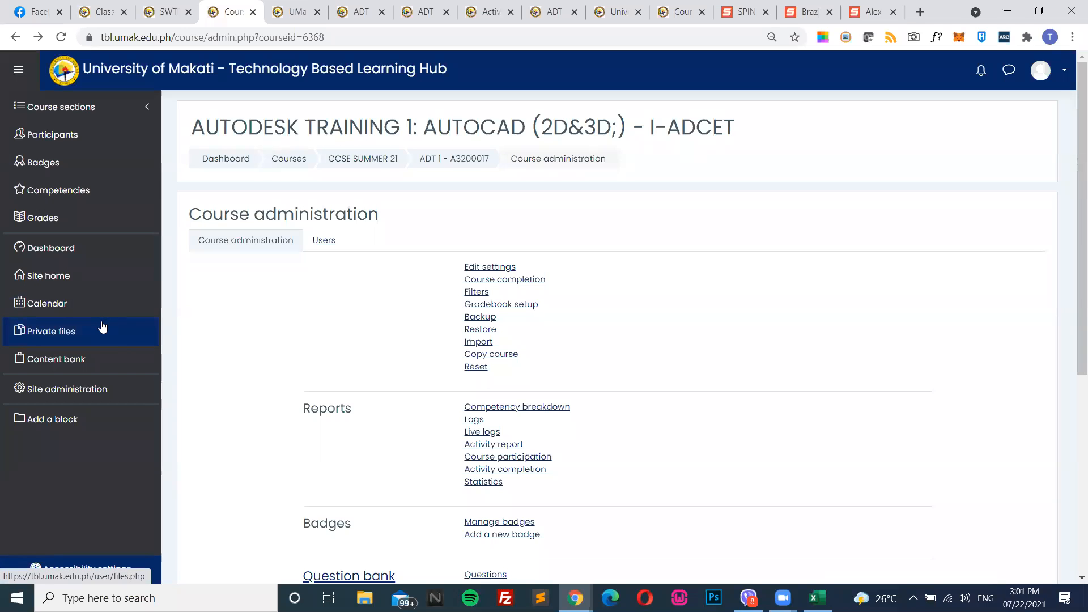
Open Site administration and compare the settings offered for Users with those offered for Courses
click(76, 387)
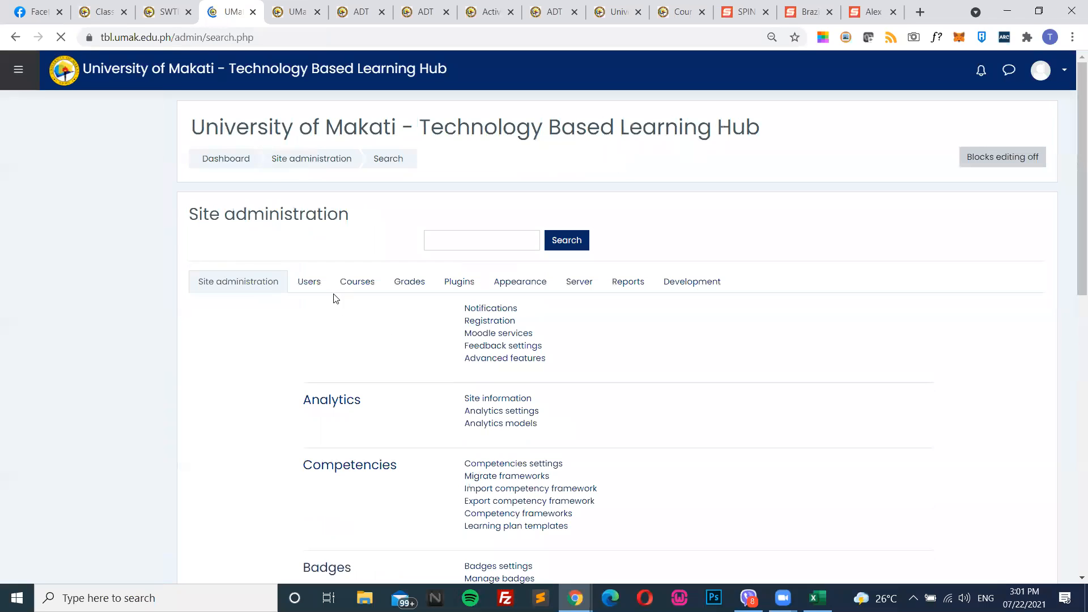
click(311, 282)
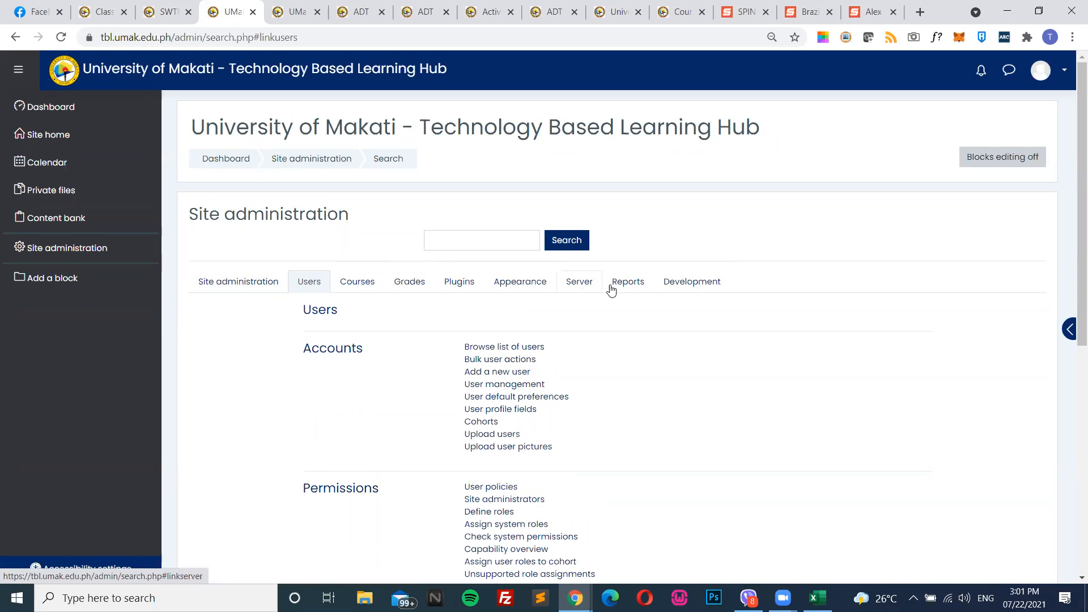
click(349, 288)
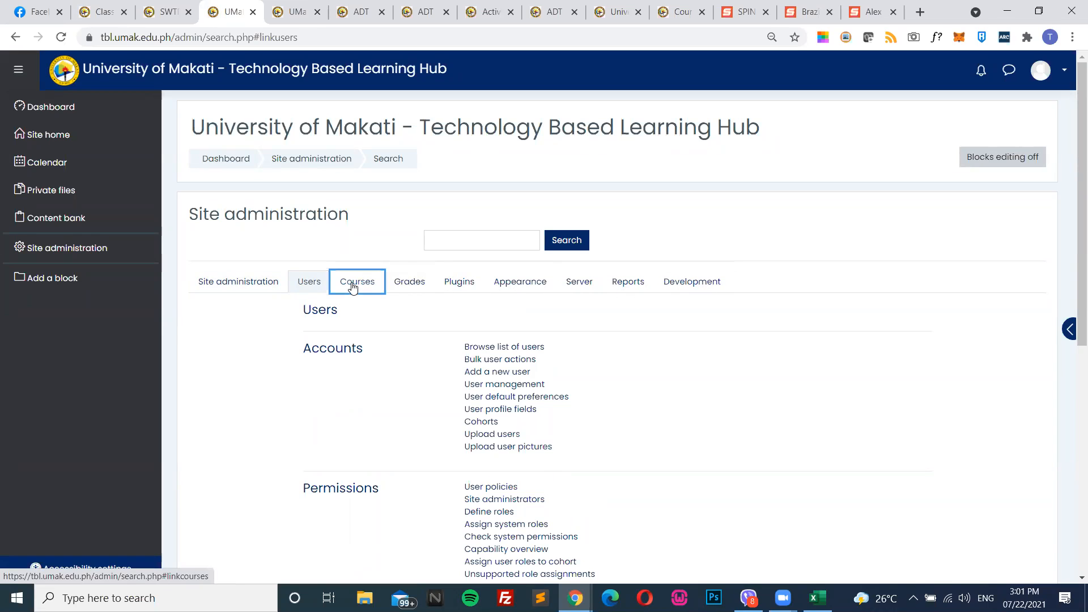
click(316, 287)
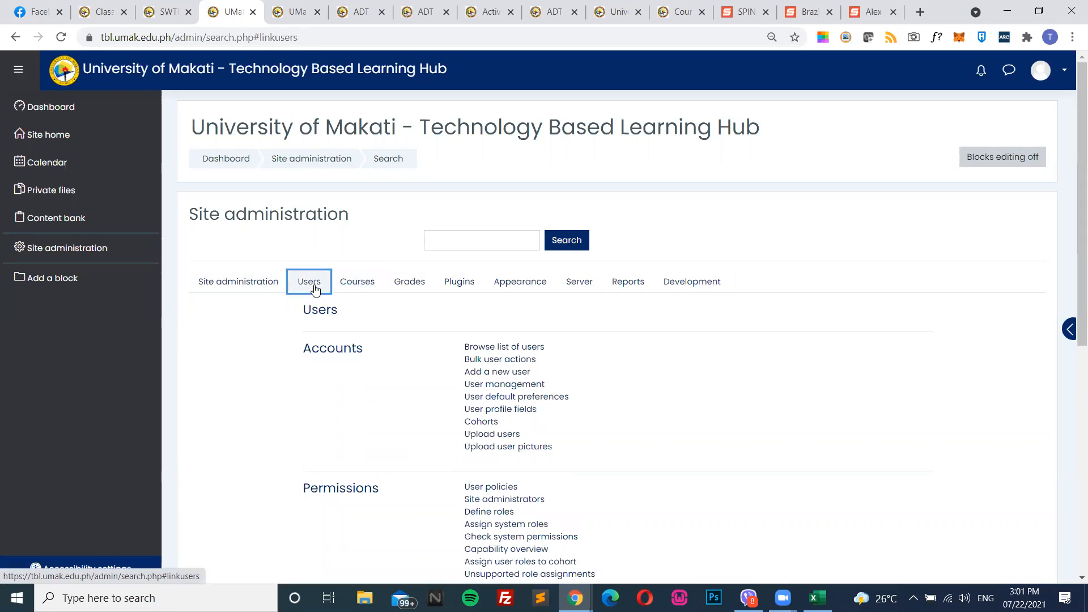
click(348, 287)
click(306, 285)
click(356, 285)
click(308, 283)
click(355, 283)
click(309, 285)
click(358, 285)
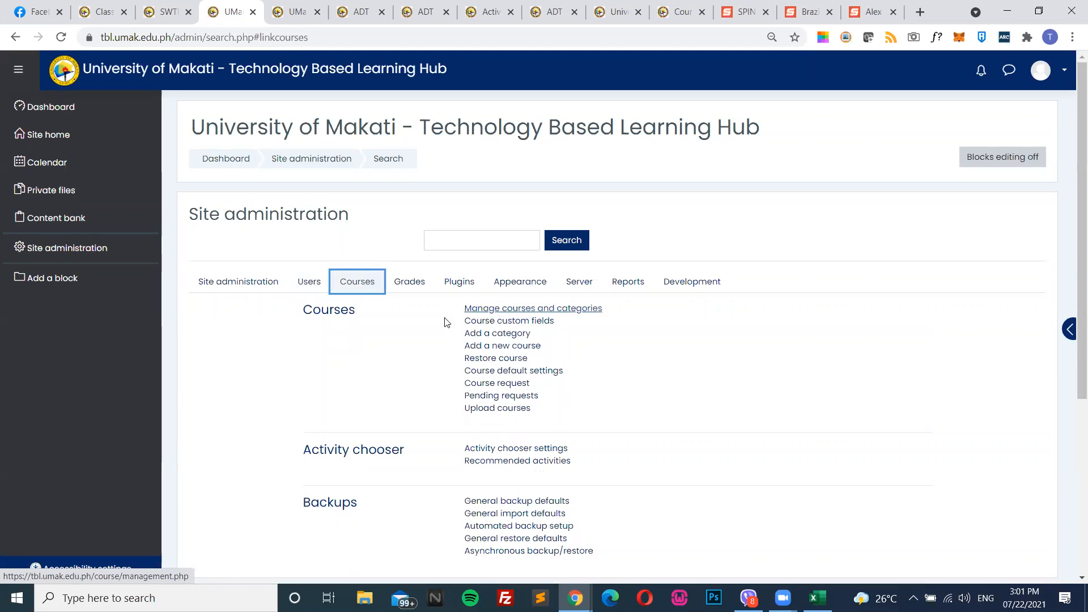
click(306, 289)
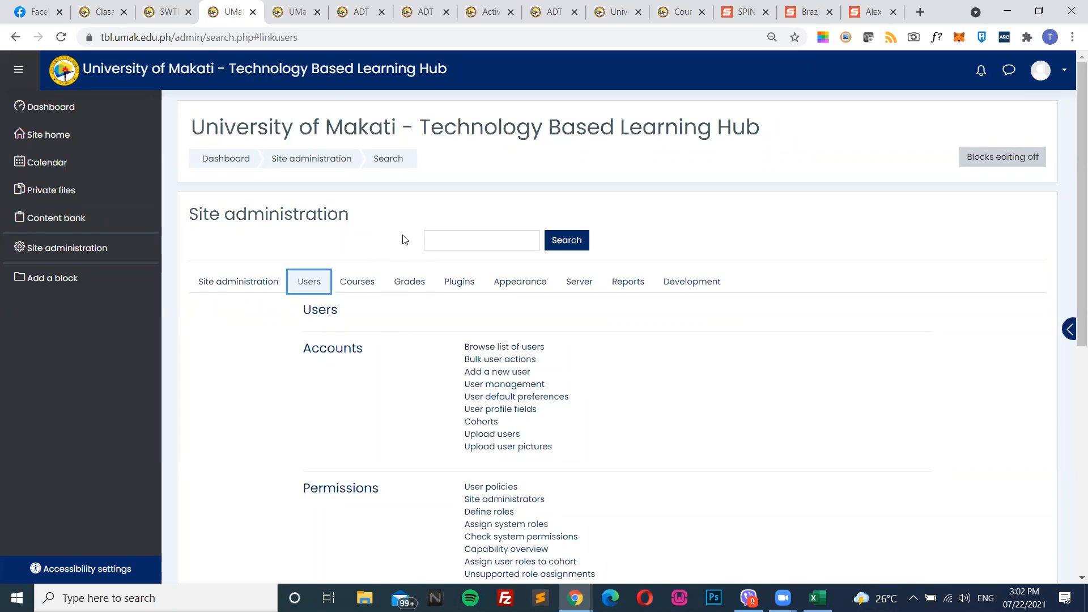
click(362, 285)
click(317, 286)
click(365, 286)
click(326, 287)
click(362, 286)
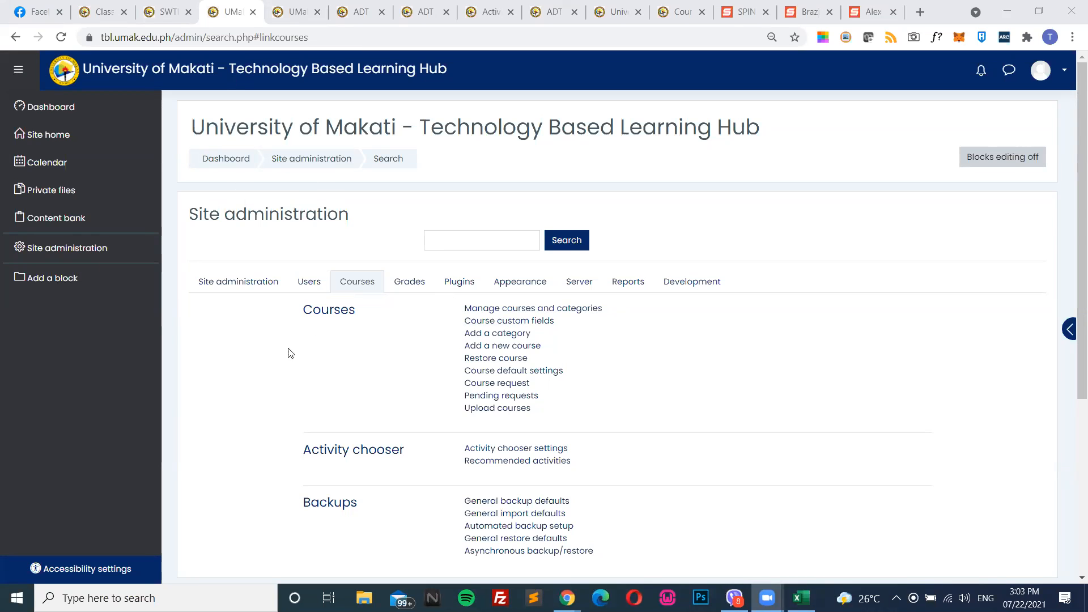
click(320, 282)
click(353, 288)
click(309, 284)
click(354, 288)
click(330, 291)
click(351, 287)
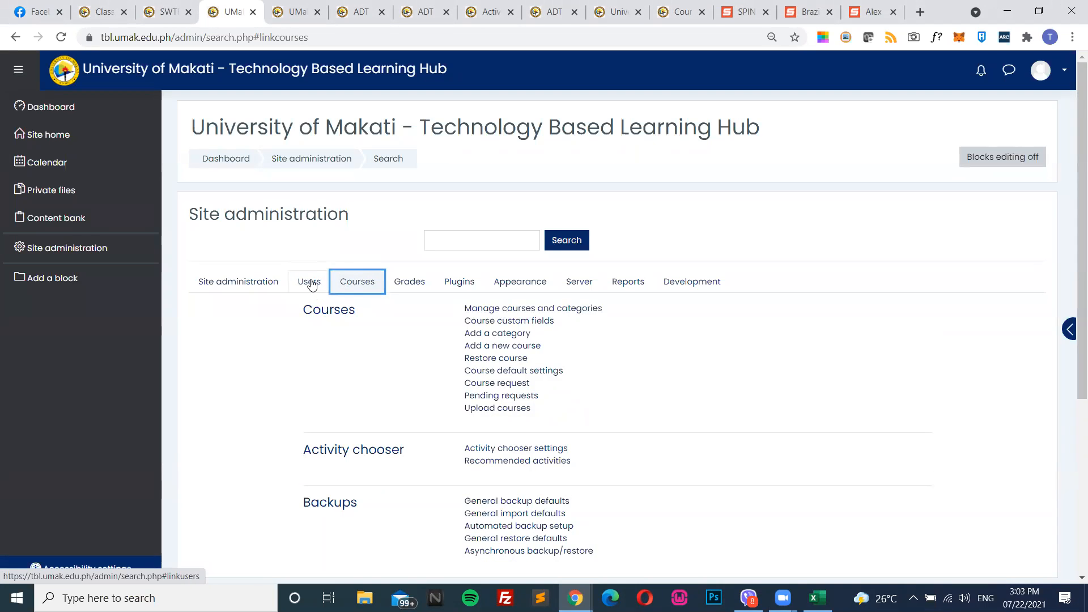
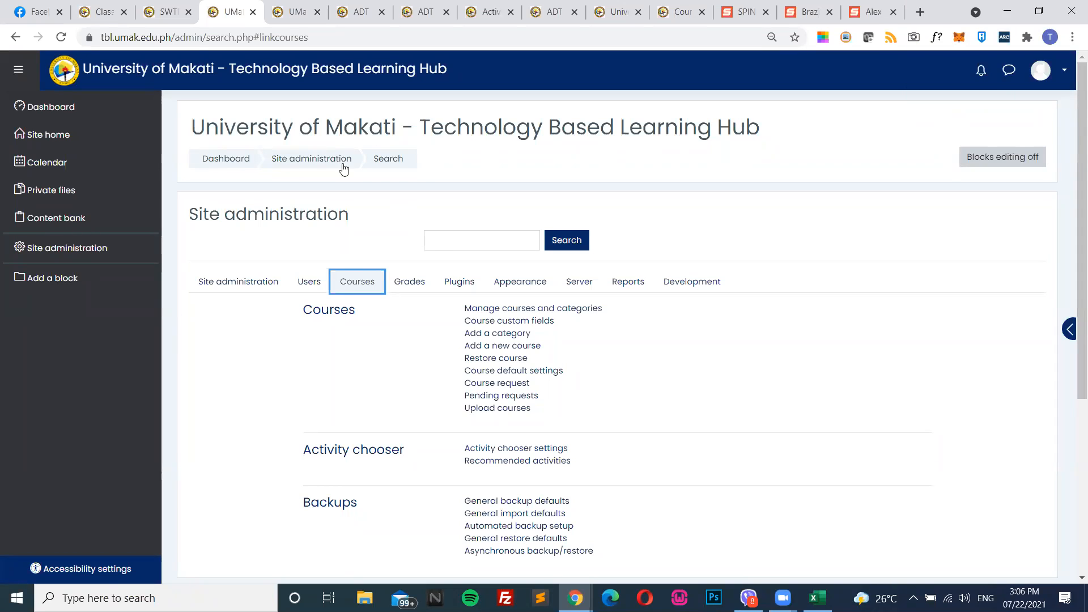
Show the side blocks with the admin bookmarks and course categories, and hide them again
click(245, 69)
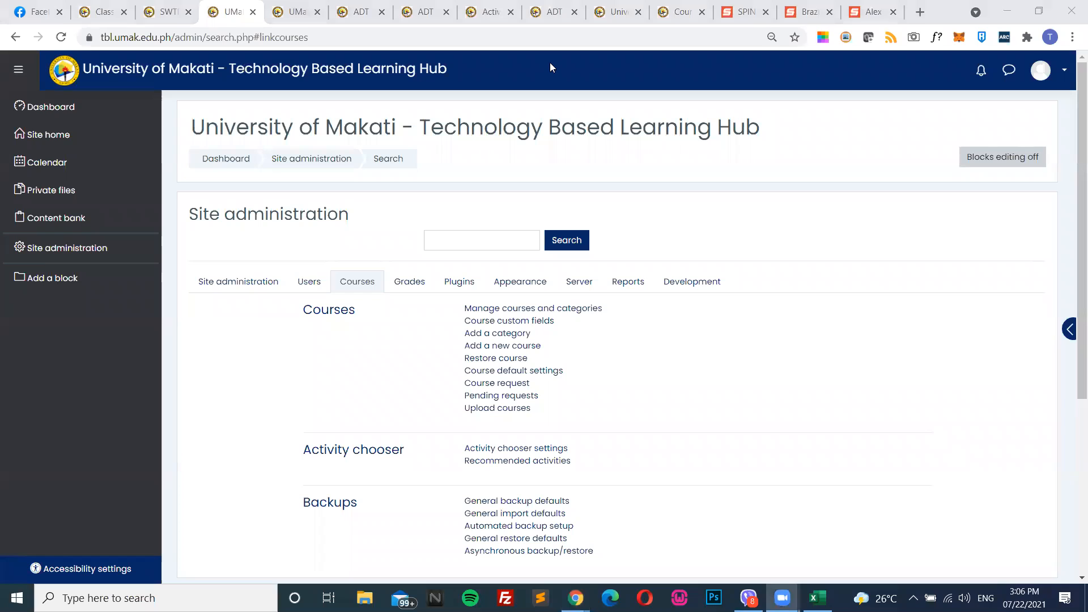
click(1071, 335)
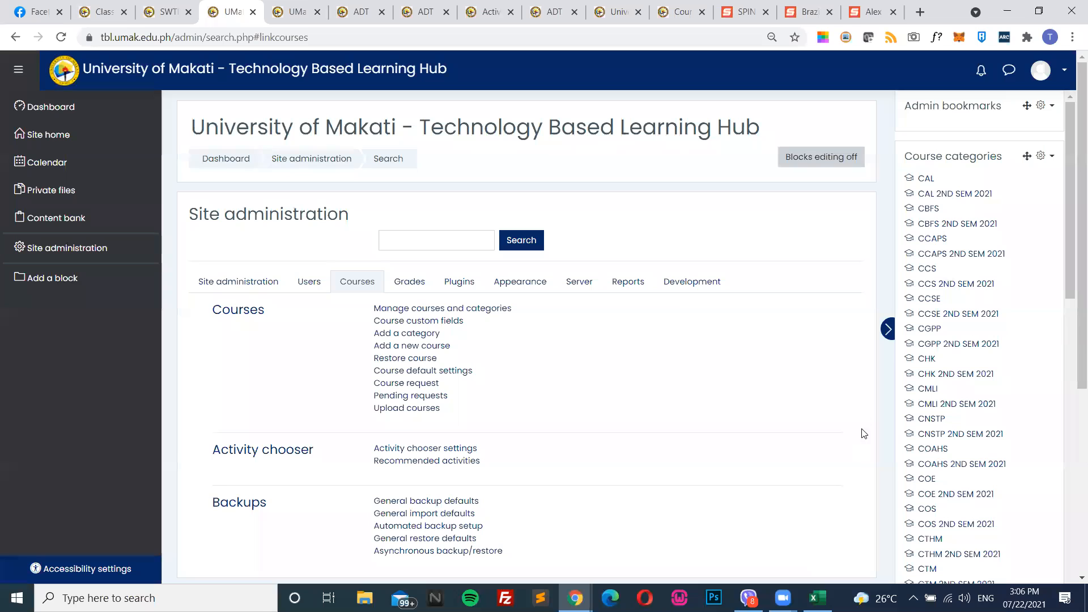
click(889, 337)
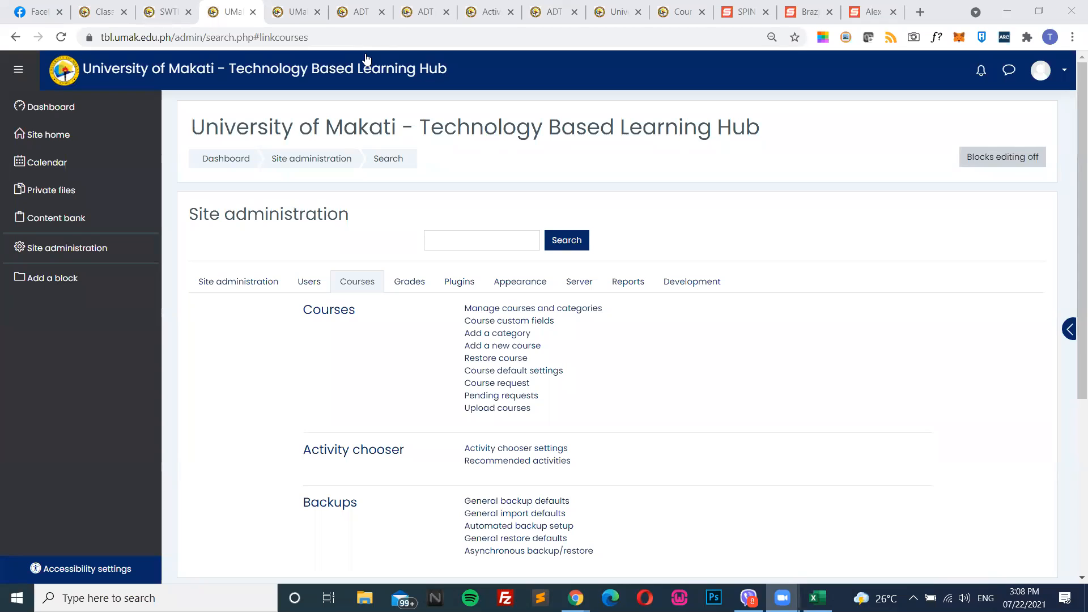
Open the site home page and look over its LATEST NEWS/LINKS section
click(59, 113)
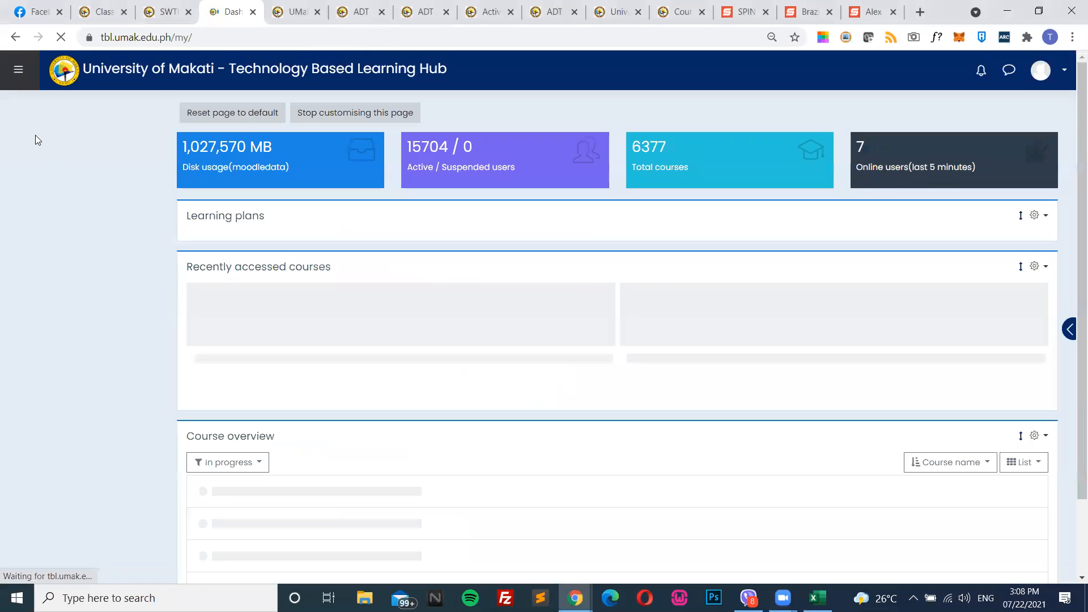
click(35, 136)
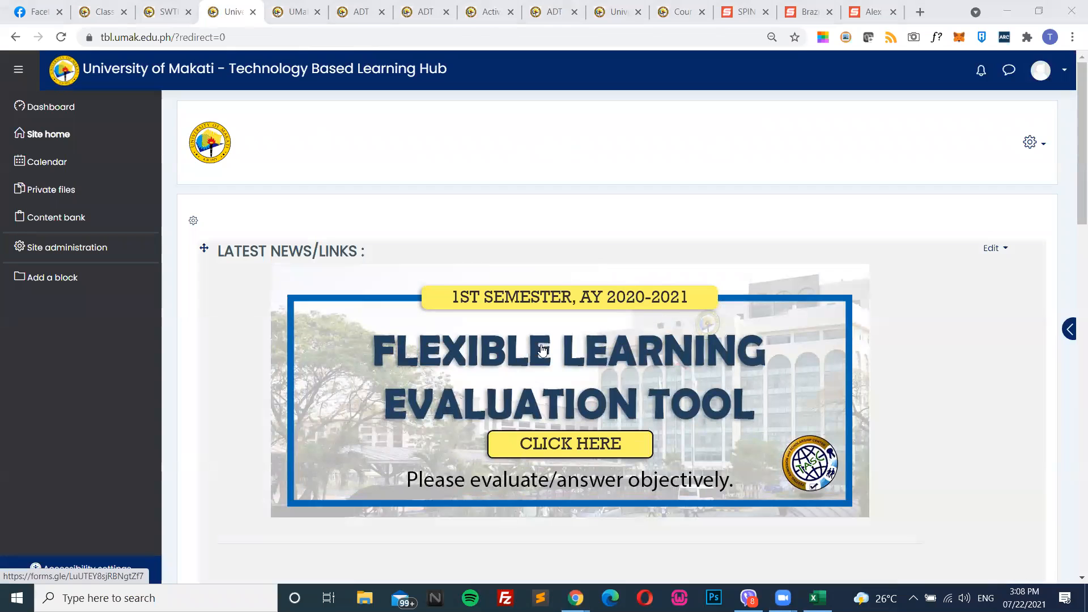
scroll(355, 357, down, 3)
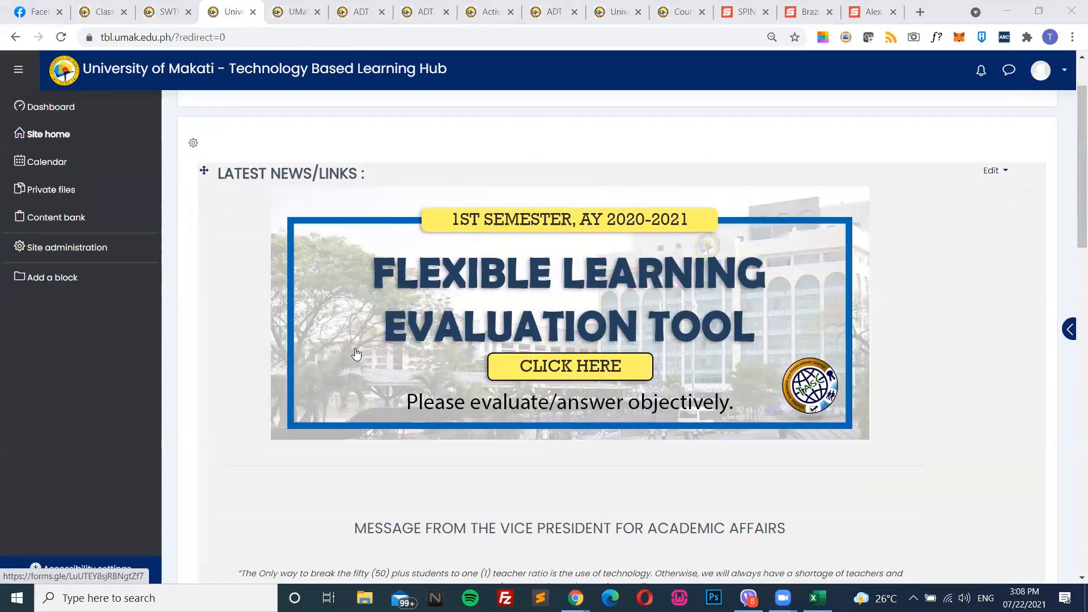
scroll(783, 304, up, 3)
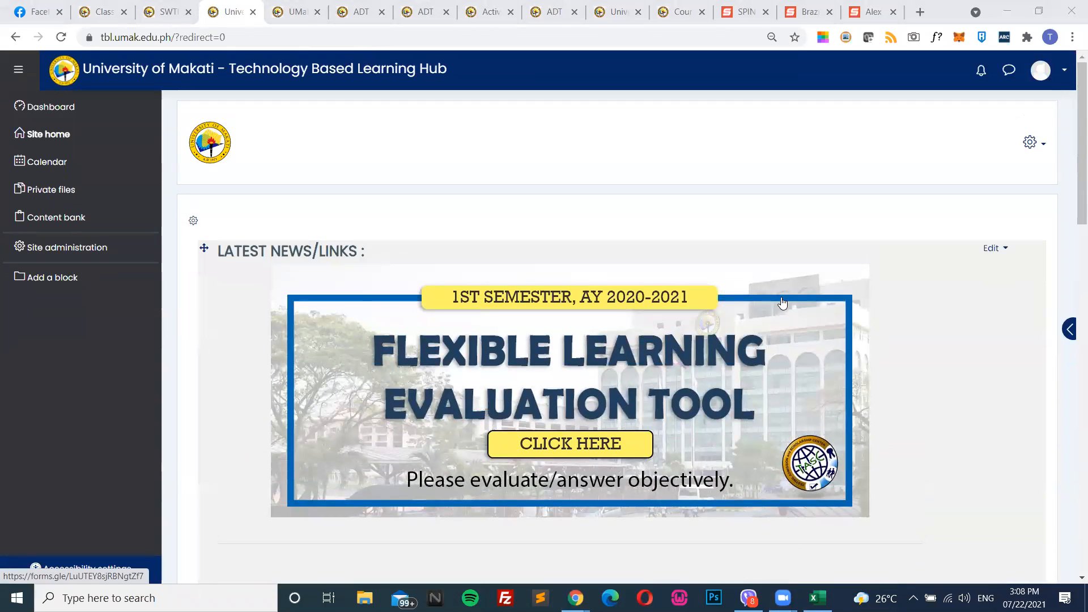
Open the settings of the LATEST NEWS/LINKS label and show its label text as HTML source
click(995, 249)
click(964, 271)
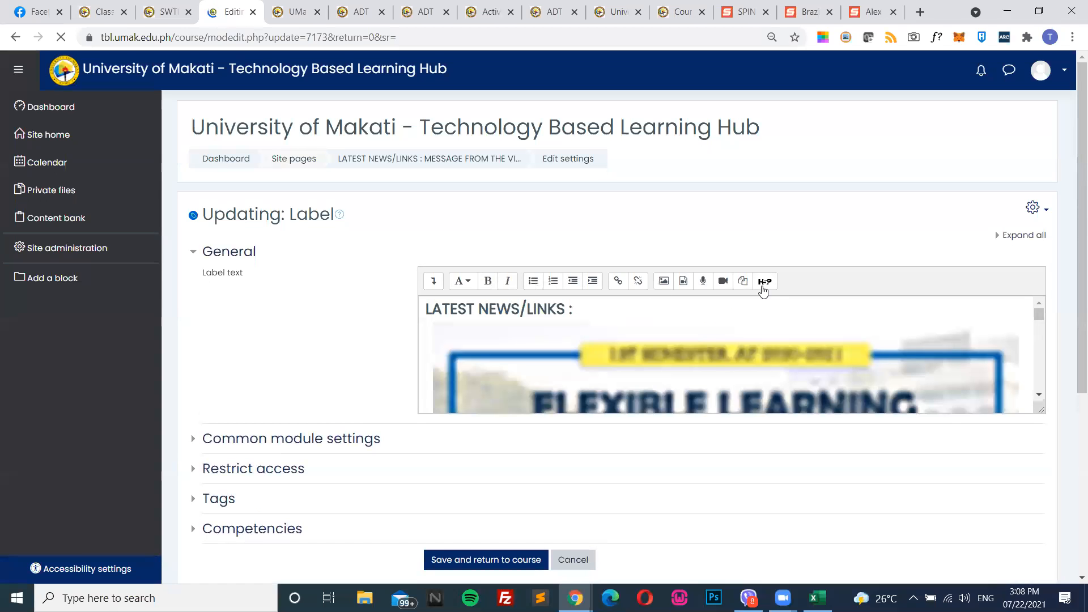
click(760, 304)
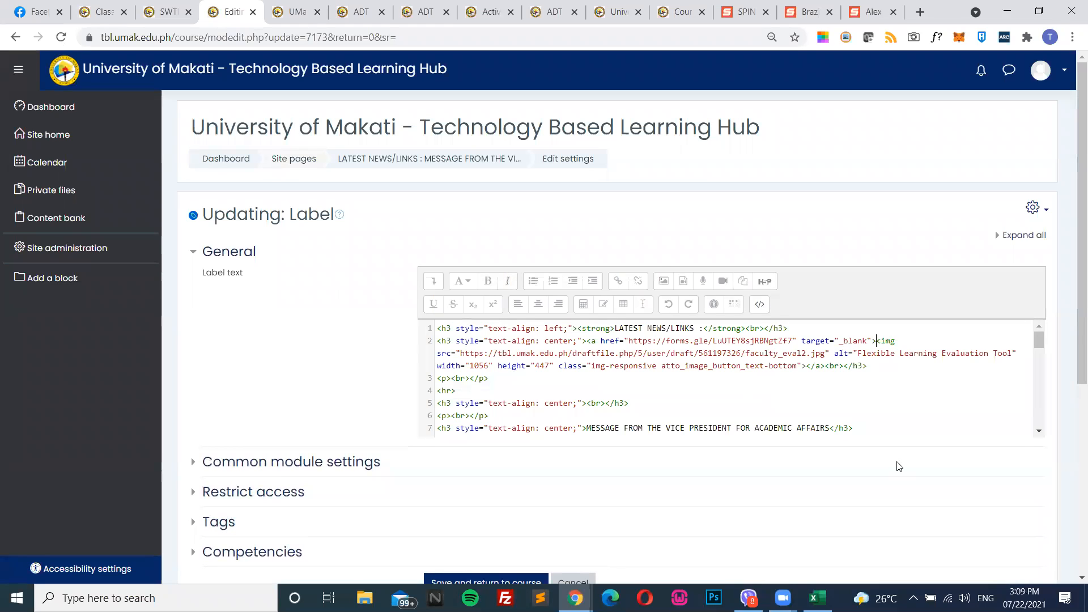
Delete the Flexible Learning Evaluation Tool image, its surrounding link heading and the leftover empty line from the label's HTML
shift+click(804, 366)
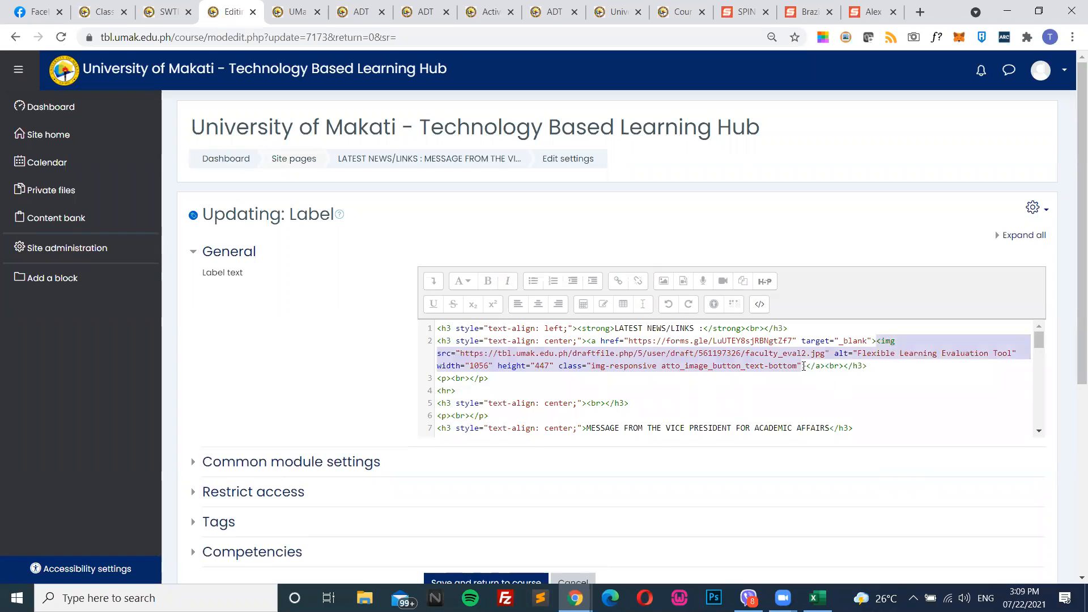
key(BackSpace)
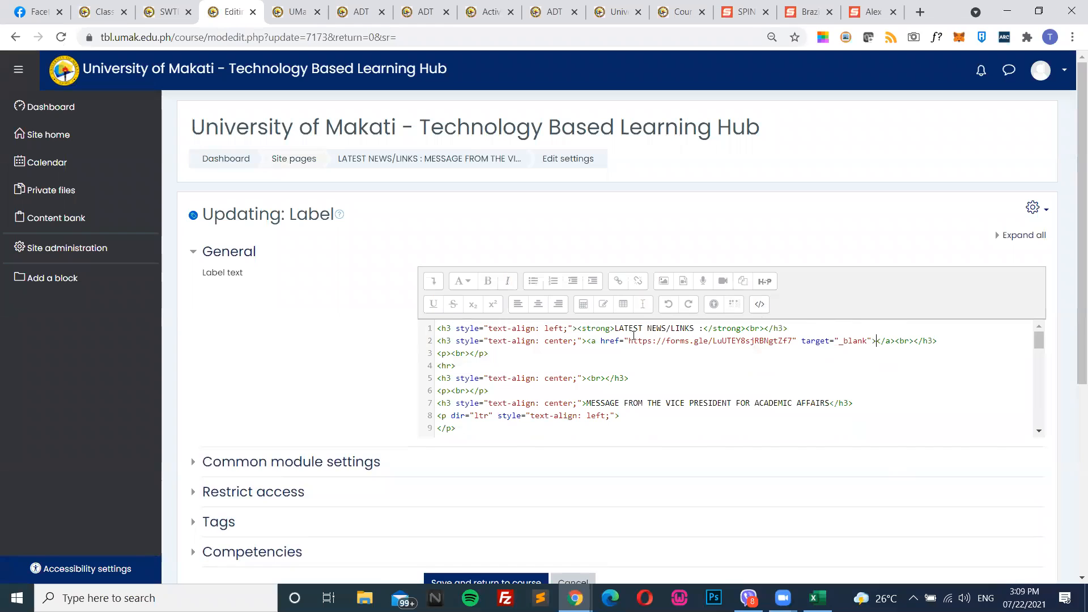
drag(941, 341, 438, 342)
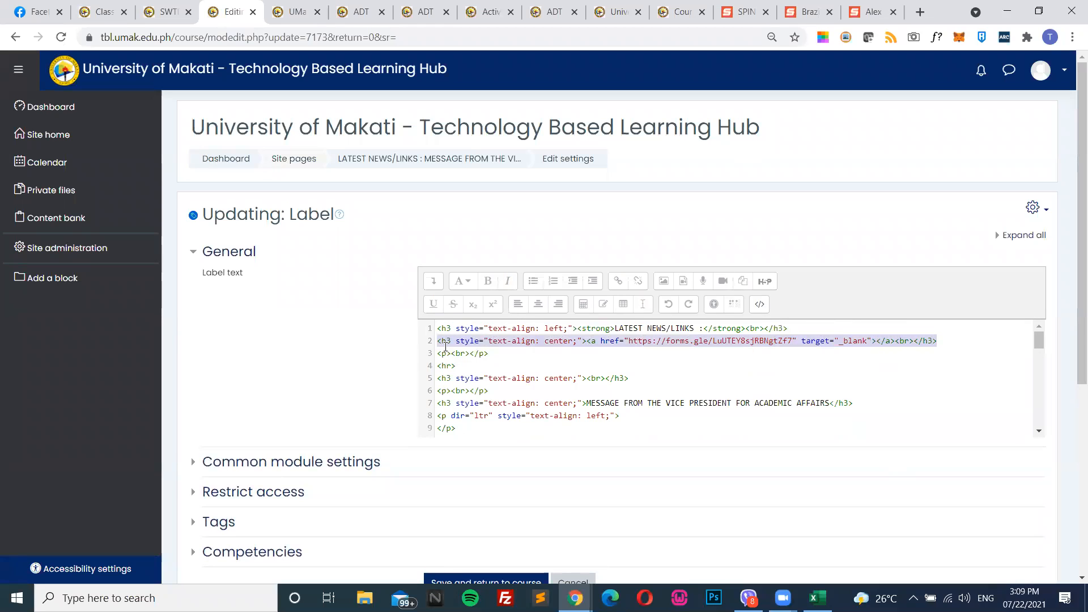
key(BackSpace)
key(Down)
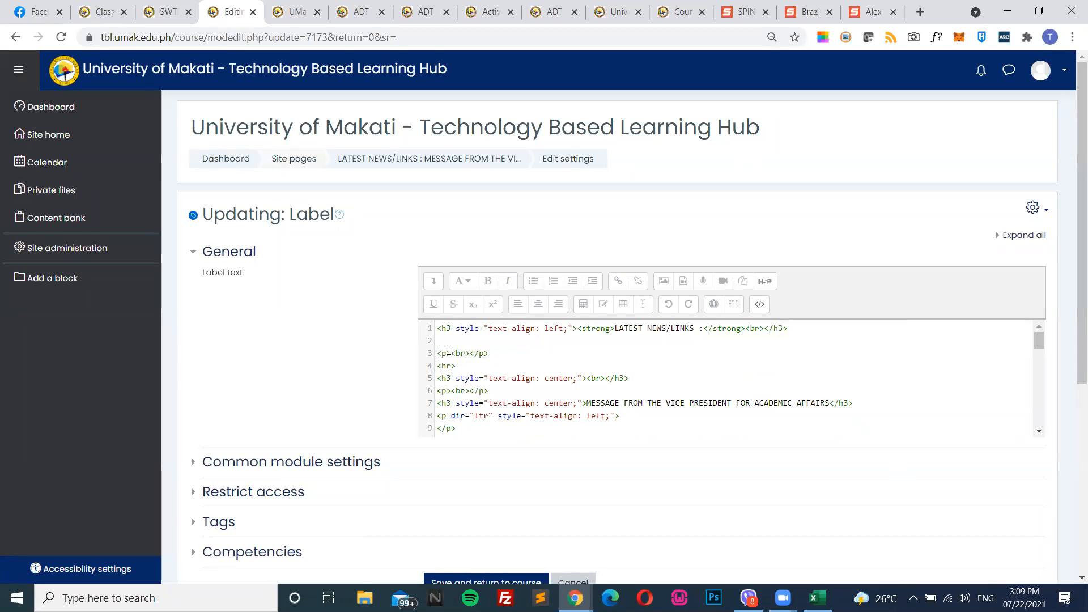
key(BackSpace)
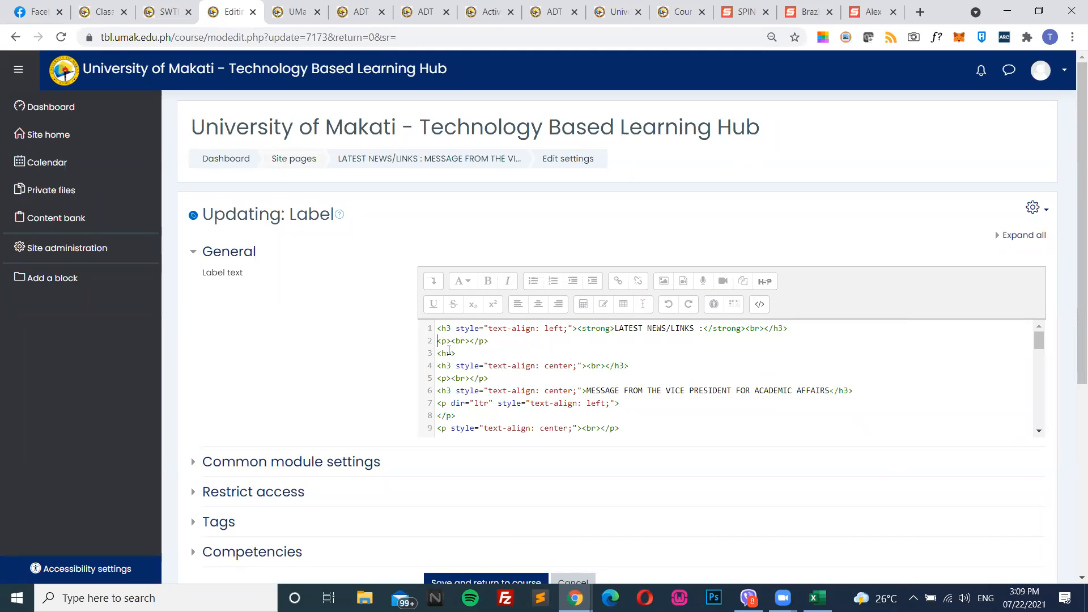